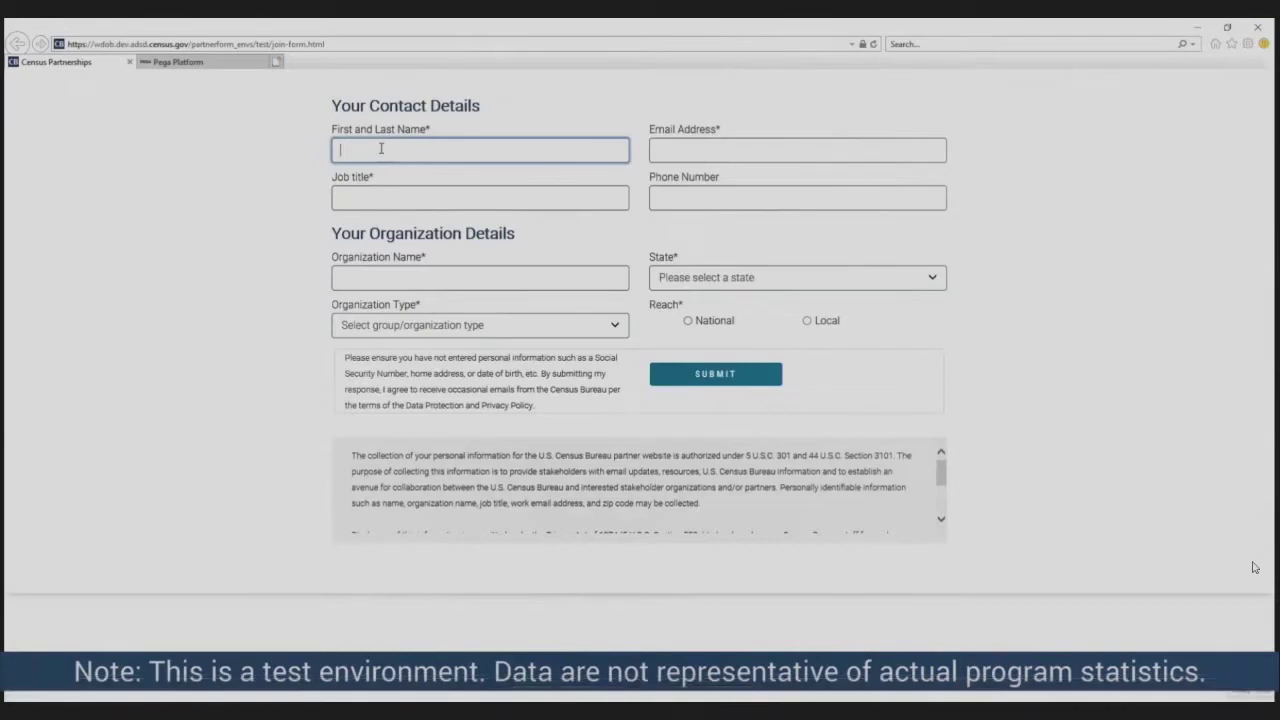
# - Enter the contact's full name, e-mail address, job title Outreach Director and phone number
pyautogui.click(669, 153)
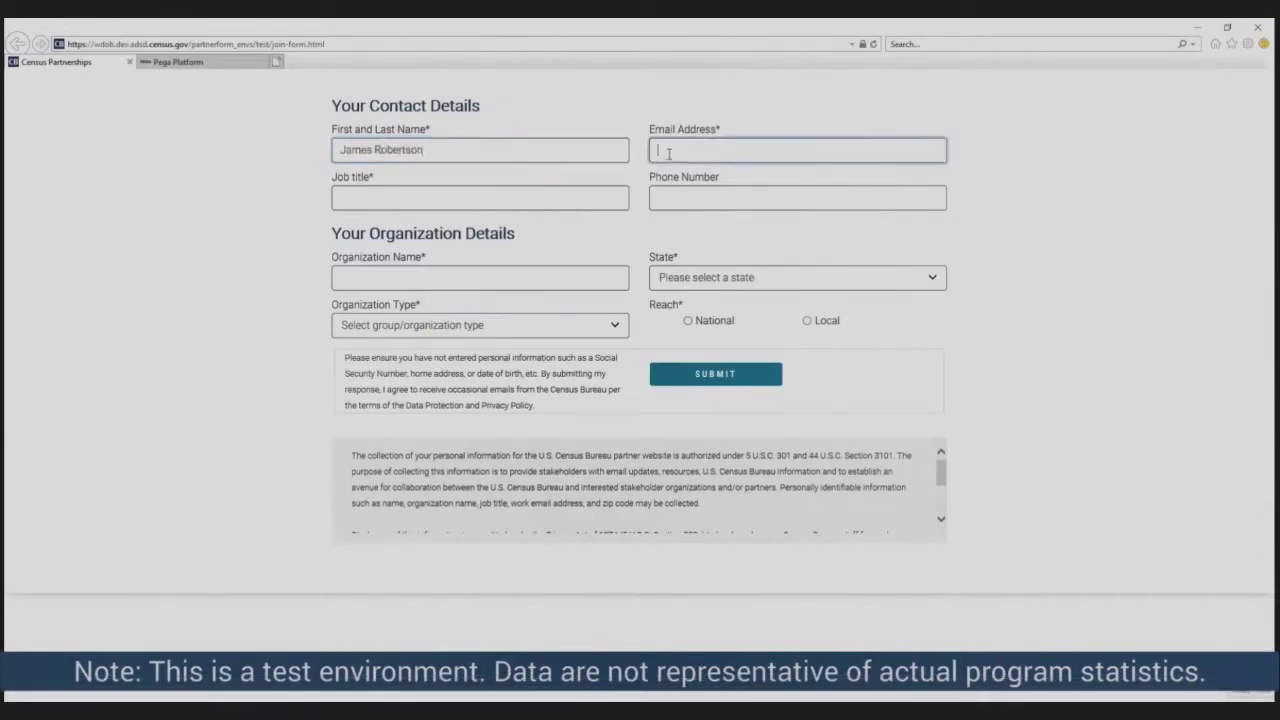
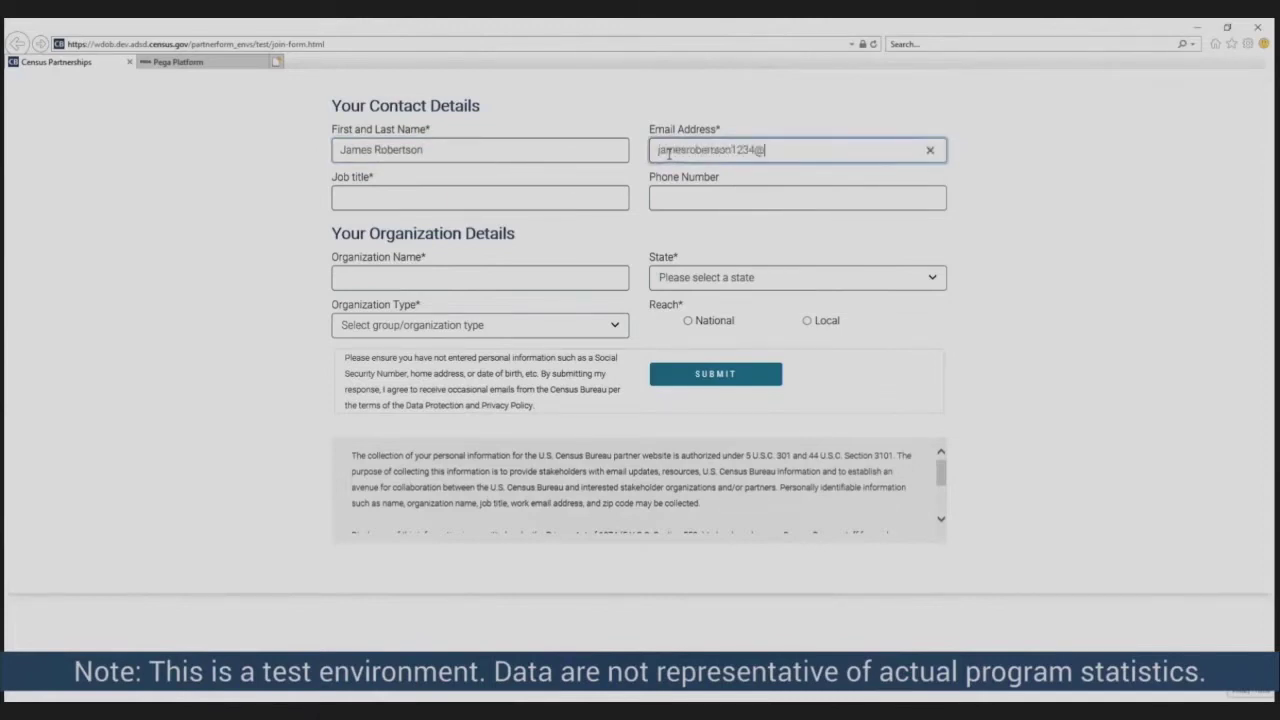
pyautogui.click(565, 201)
pyautogui.write('Ou')
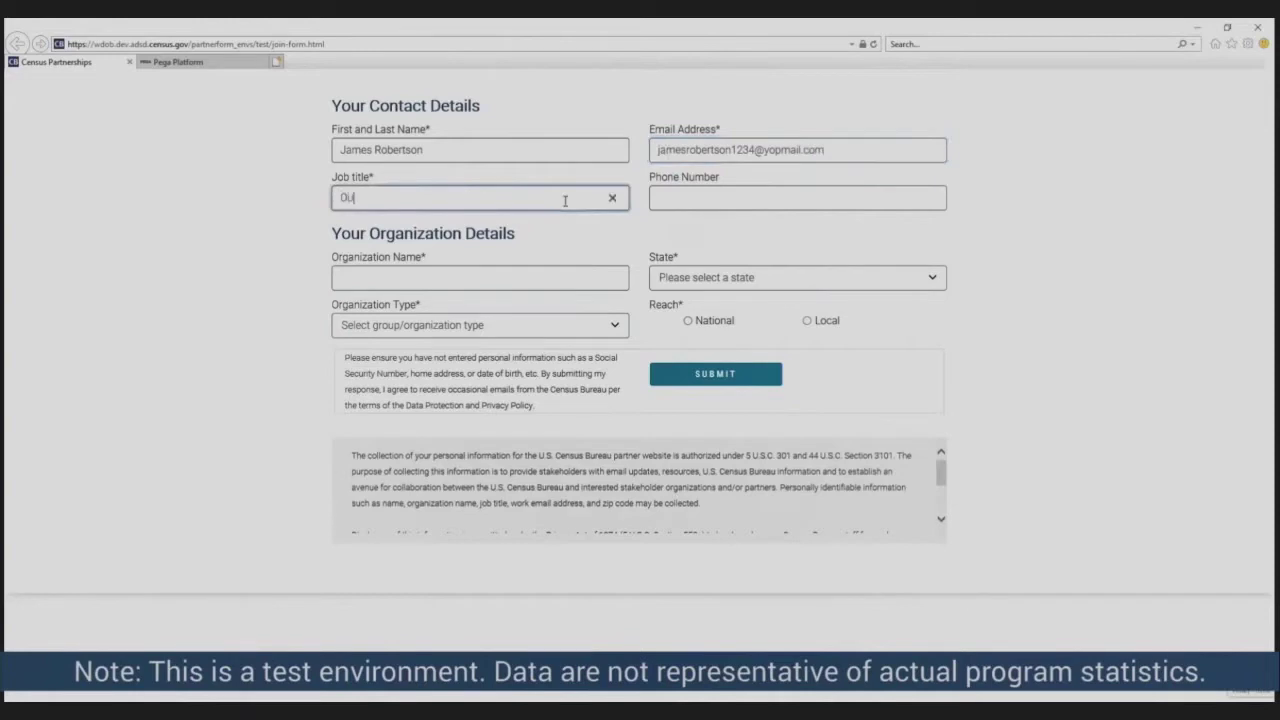
pyautogui.write('treach Director')
pyautogui.click(672, 190)
pyautogui.write('555) 5')
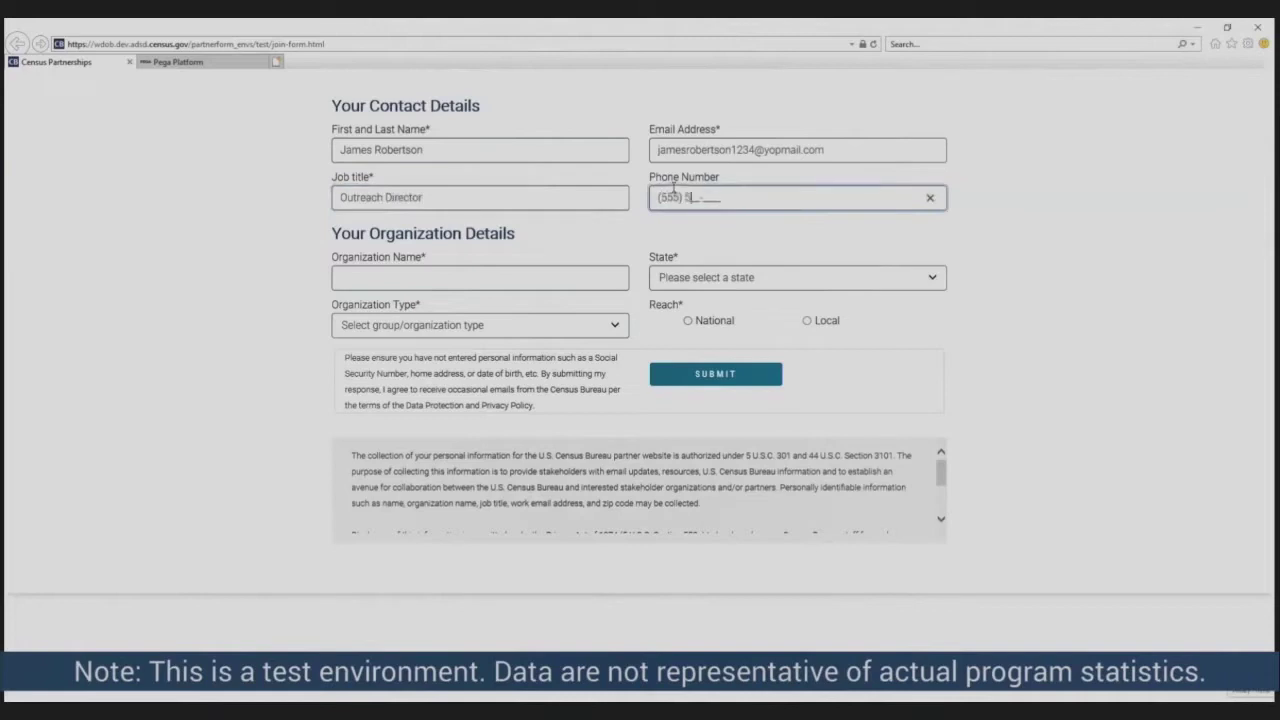
pyautogui.write('55-6878')
# - Set State Maryland, organization Faith and Hope Church, type Faith-Based Organizations, Reach Local, then submit
pyautogui.click(694, 279)
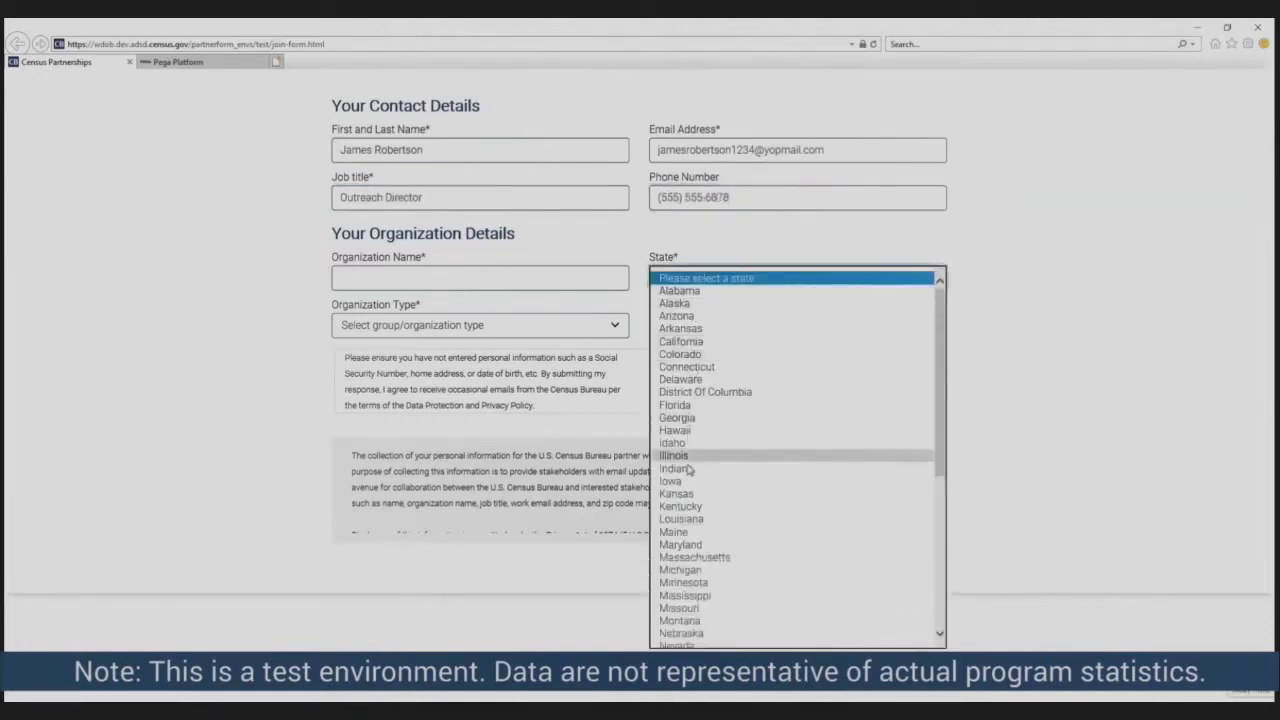
pyautogui.click(690, 545)
pyautogui.click(474, 278)
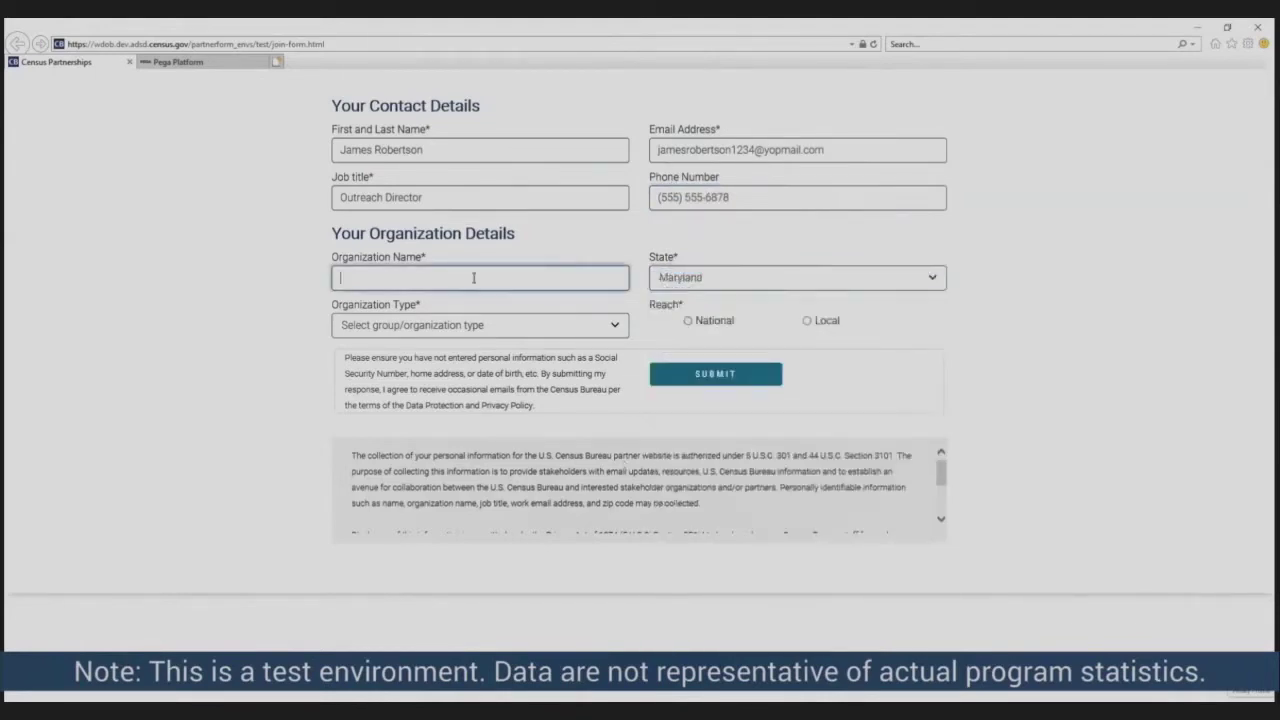
pyautogui.write('Faith and Hope CHurch')
pyautogui.press('BackSpace')
pyautogui.press('BackSpace')
pyautogui.press('BackSpace')
pyautogui.press('BackSpace')
pyautogui.press('BackSpace')
pyautogui.write('hurch')
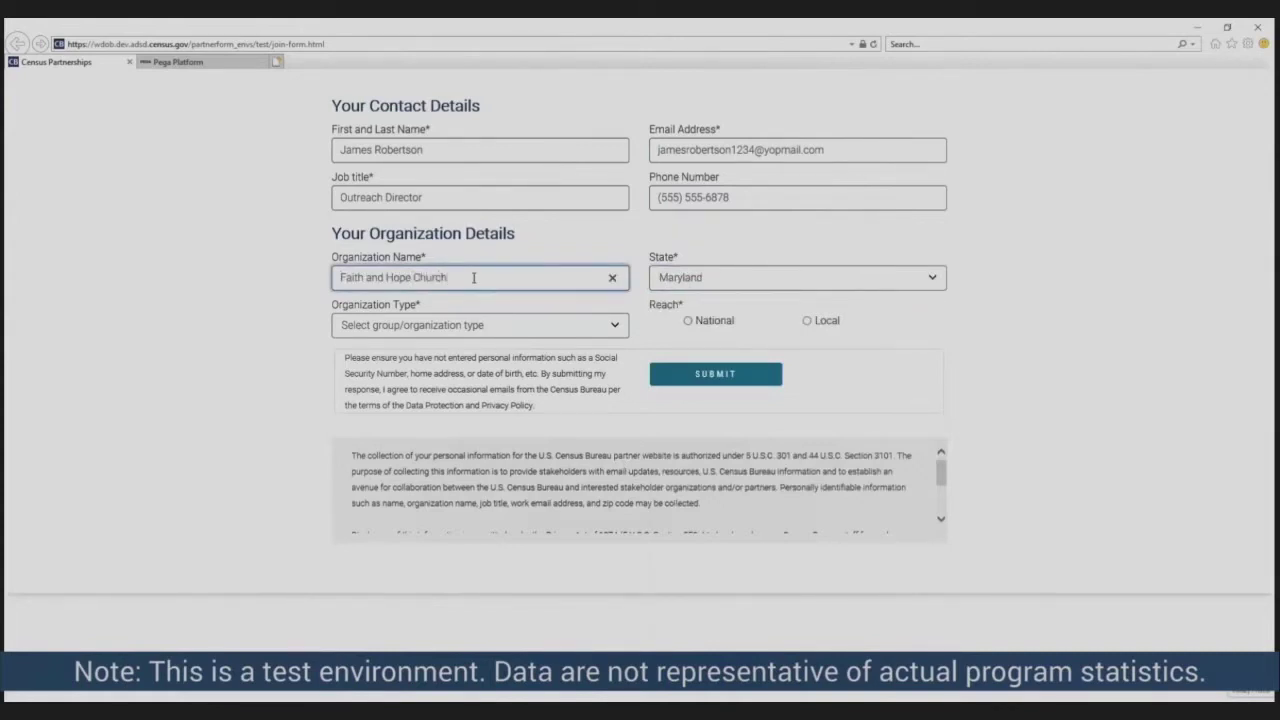
pyautogui.click(515, 326)
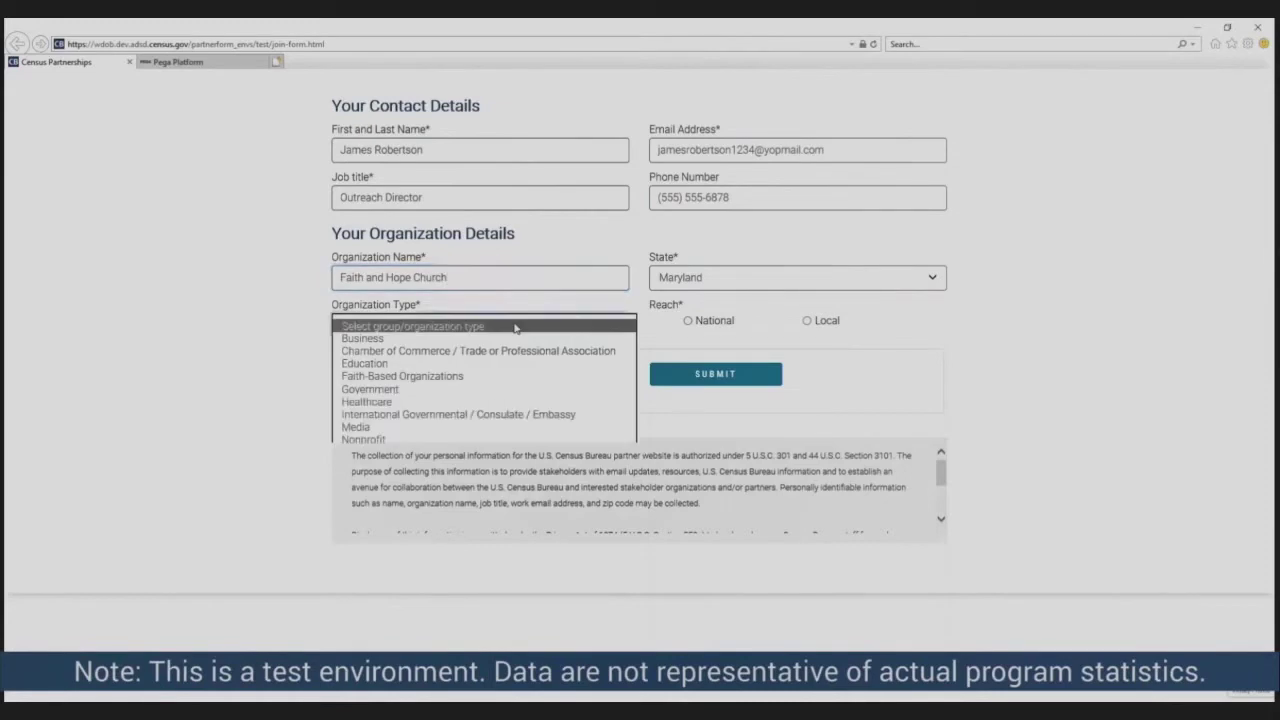
pyautogui.click(481, 378)
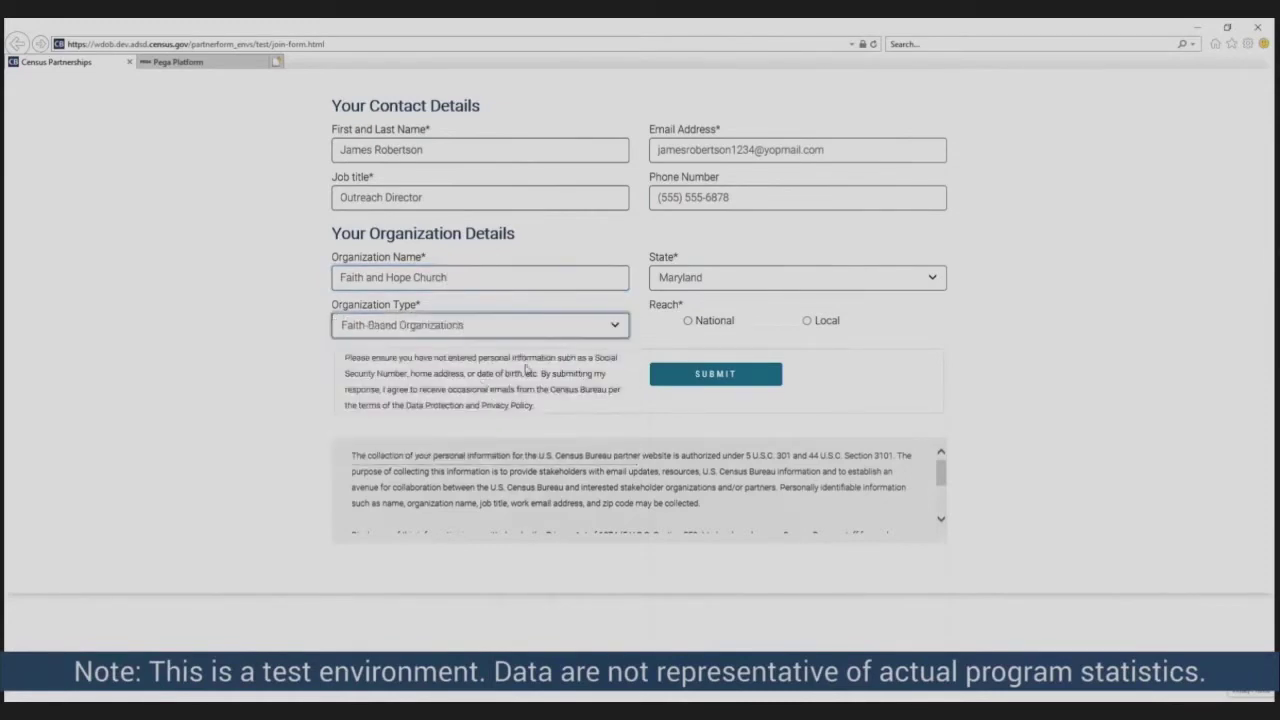
pyautogui.click(807, 321)
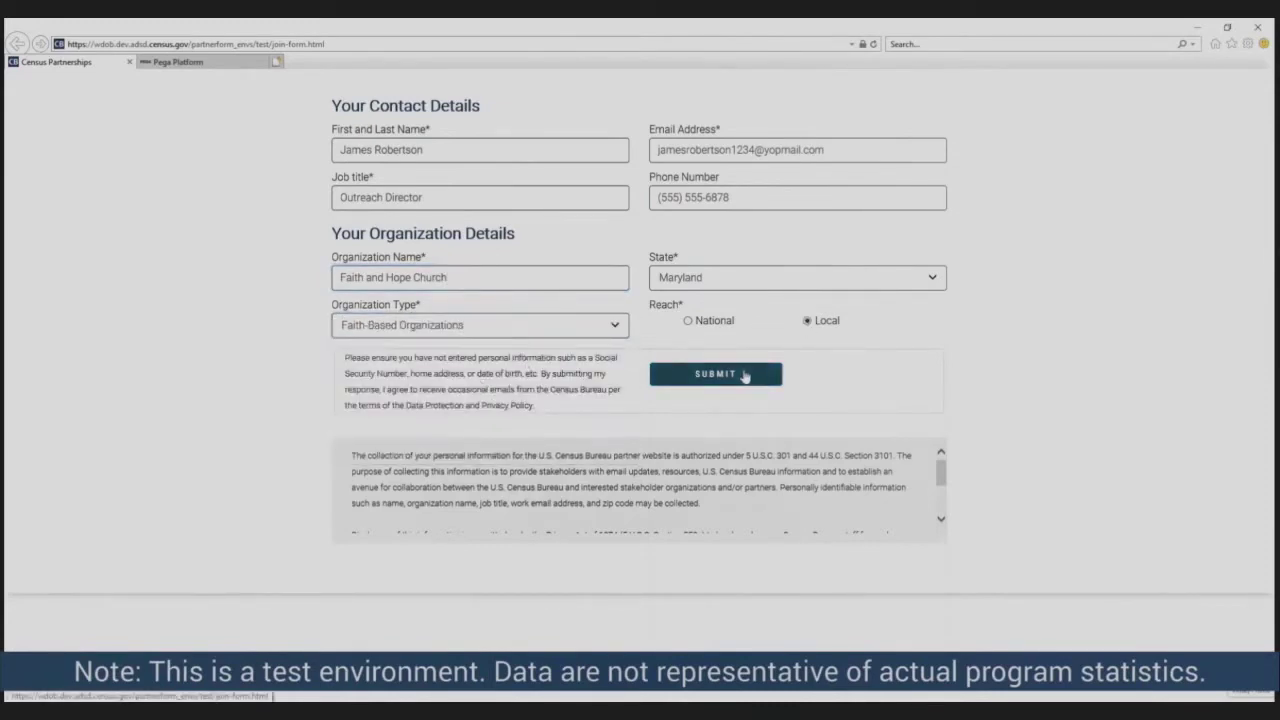
pyautogui.click(745, 376)
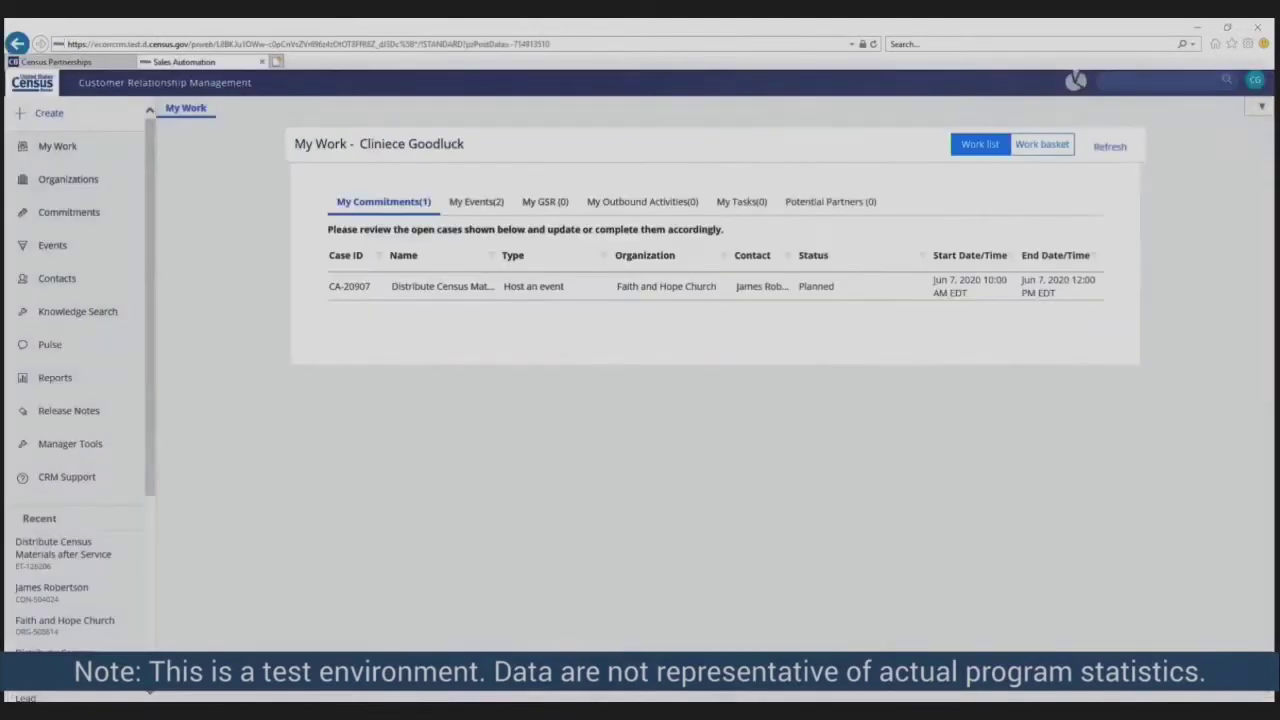
# - Open the Faith and Hope Church lead from the Decennial - Leads - Regional - Philadelphia workbasket
pyautogui.click(1042, 144)
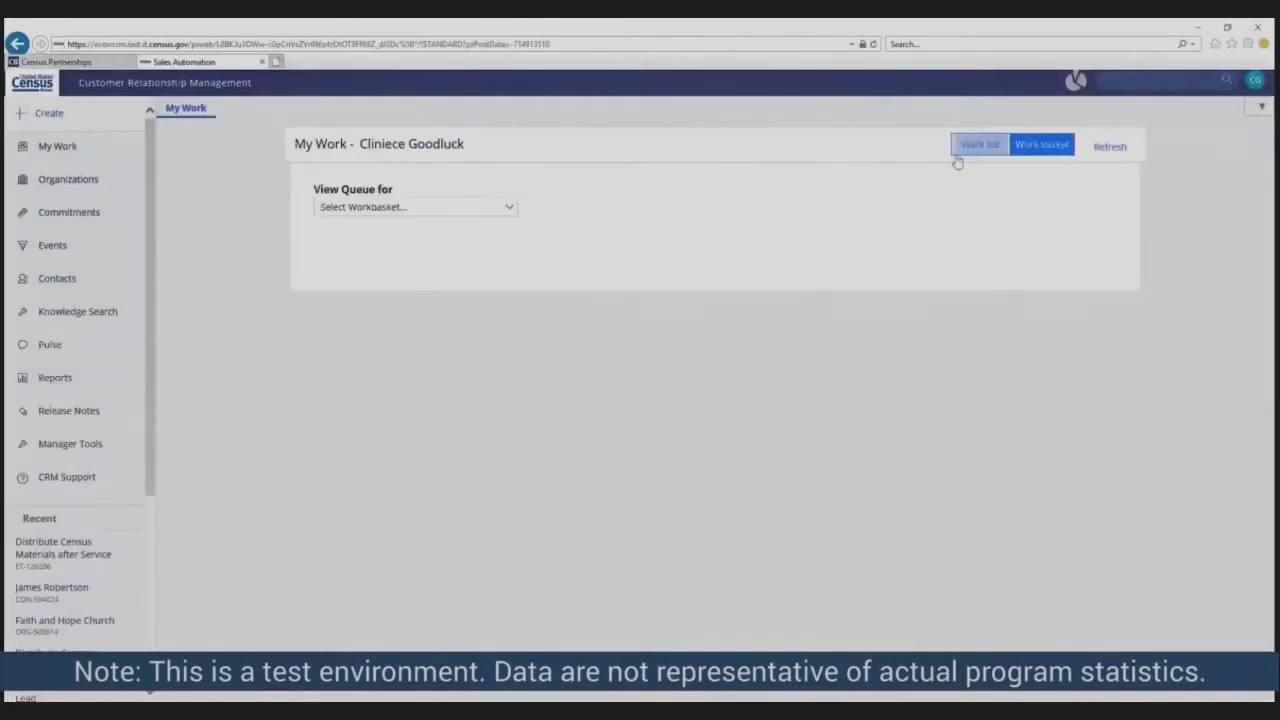
pyautogui.click(511, 208)
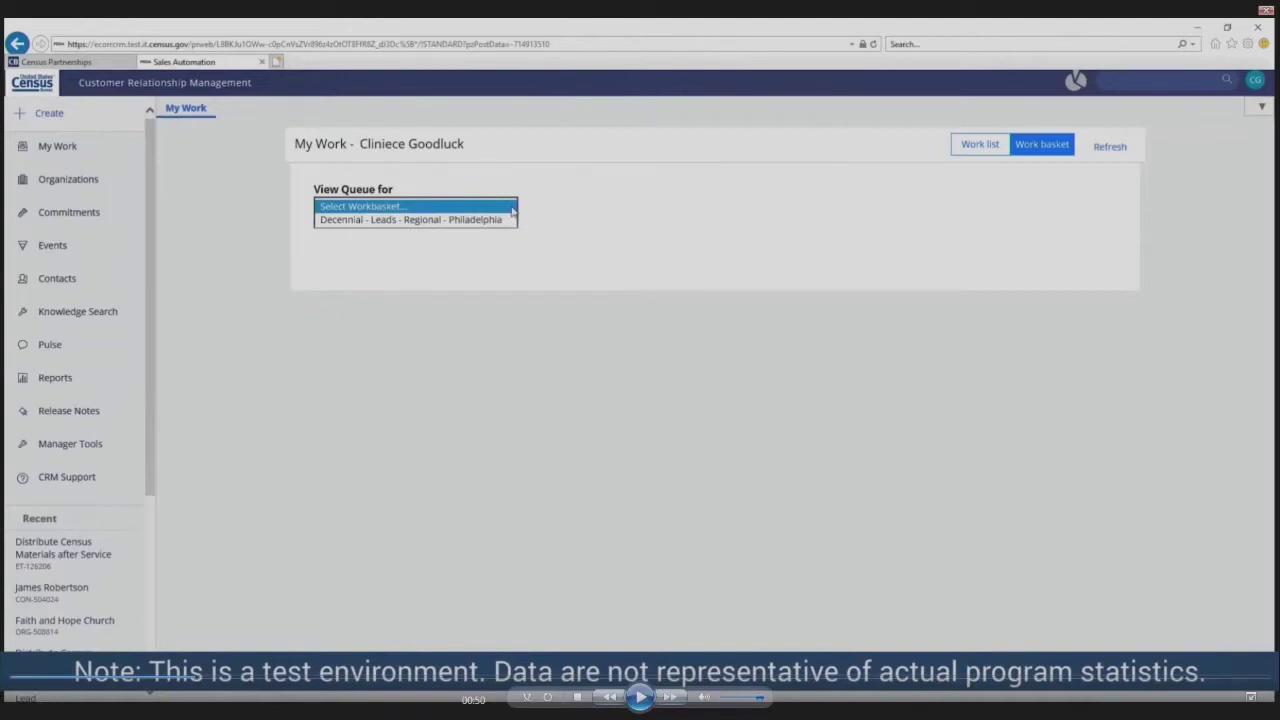
pyautogui.click(488, 220)
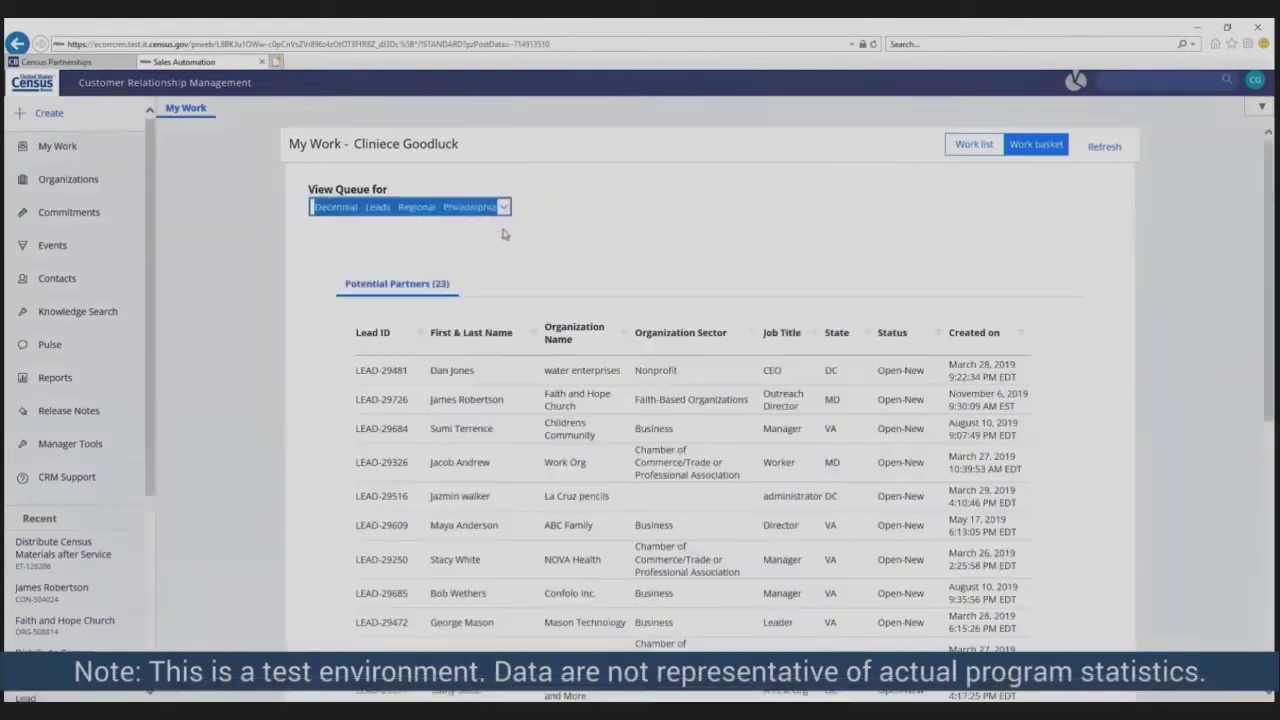
pyautogui.click(440, 402)
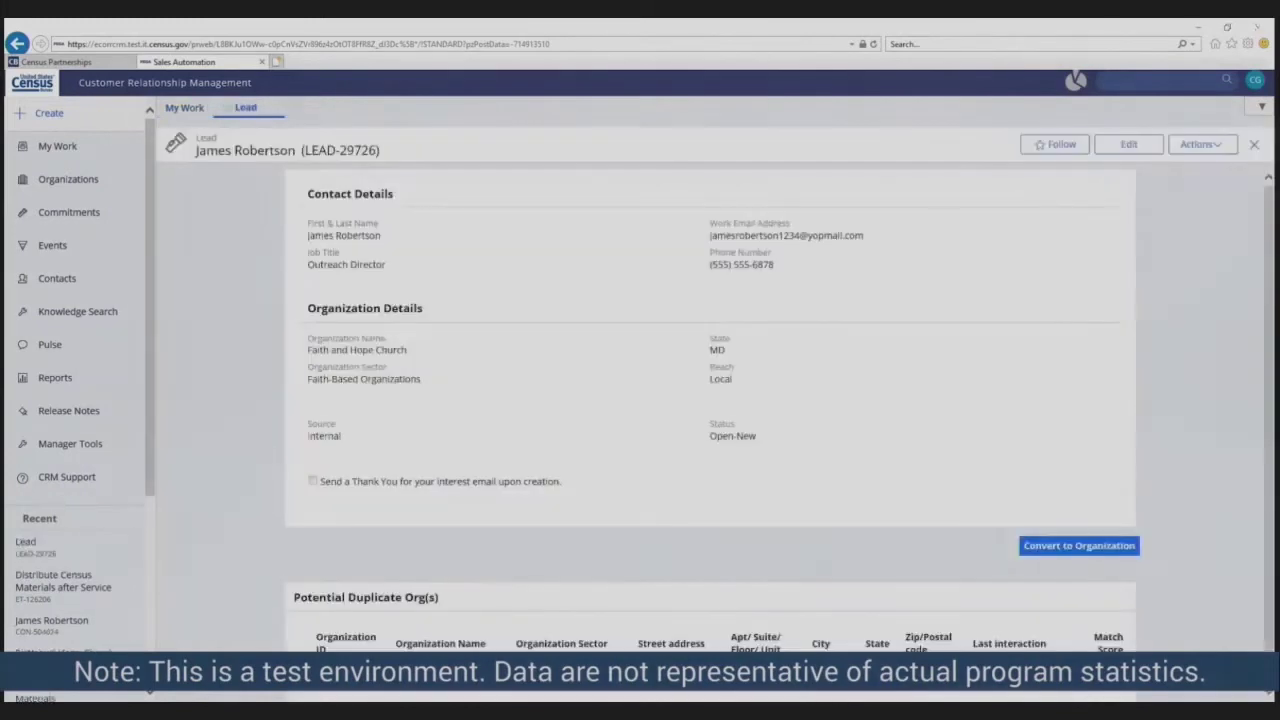
pyautogui.click(1042, 556)
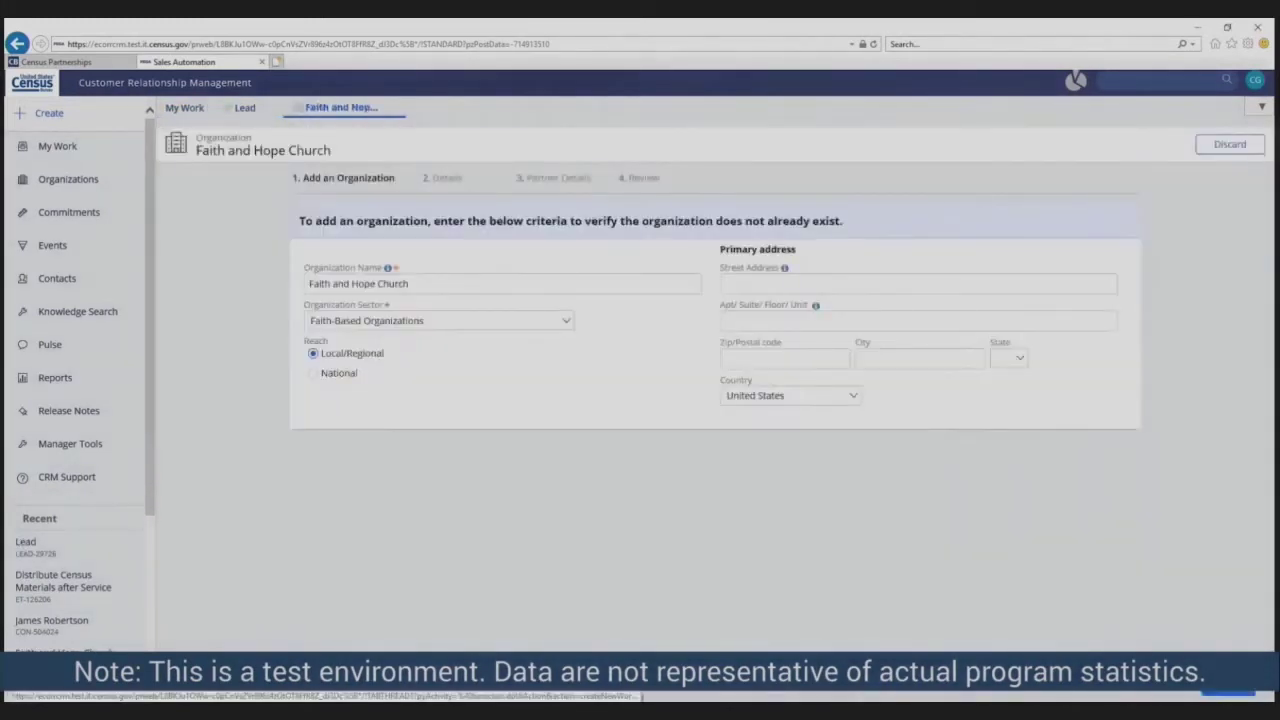
pyautogui.click(762, 283)
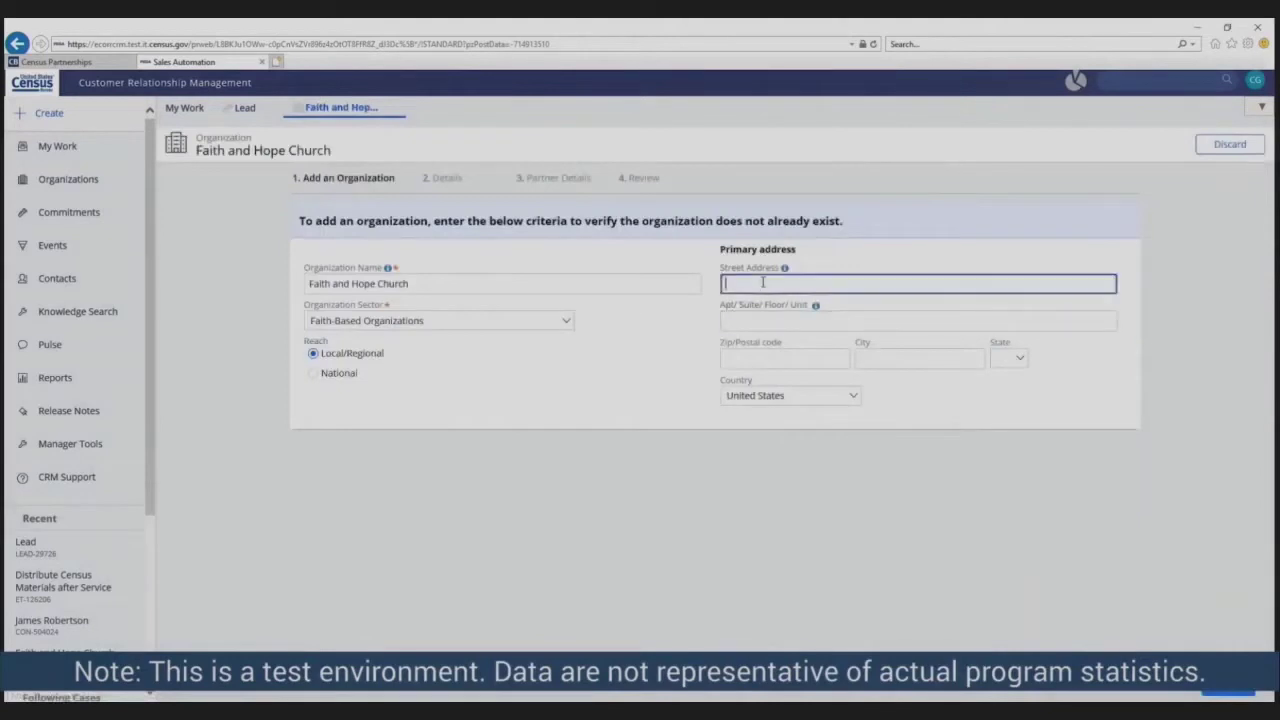
pyautogui.click(821, 353)
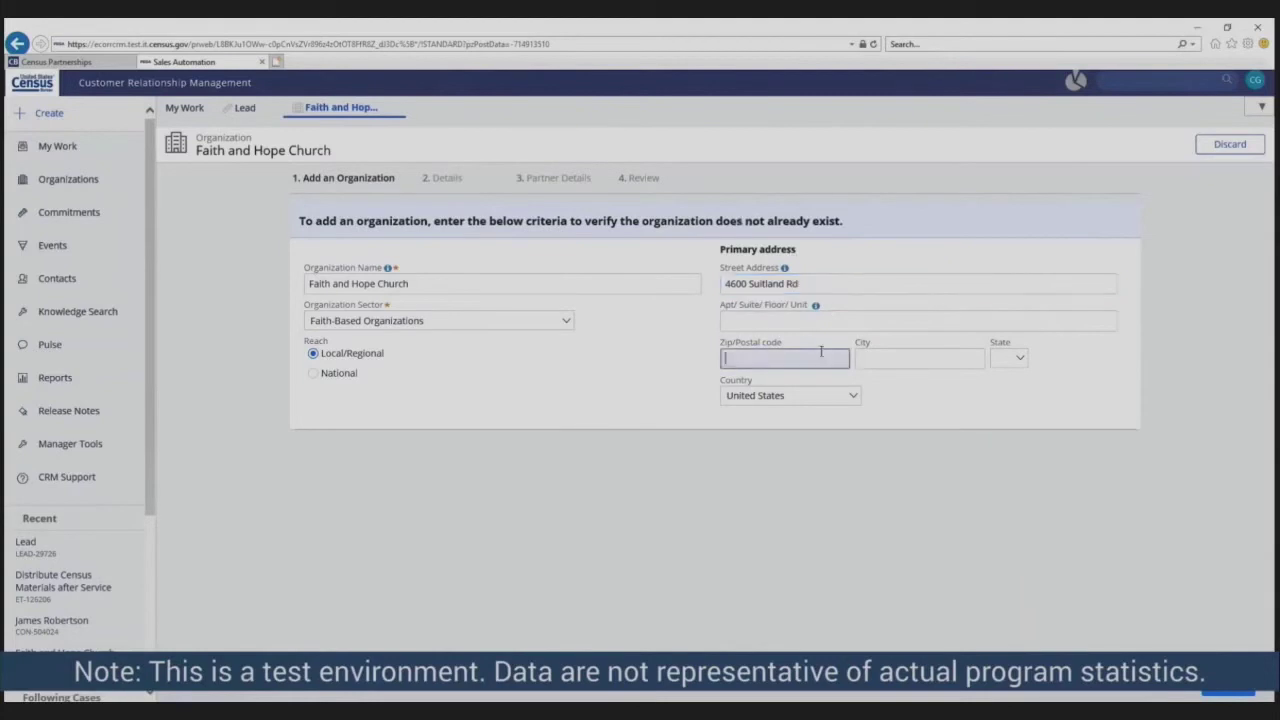
pyautogui.write('20746')
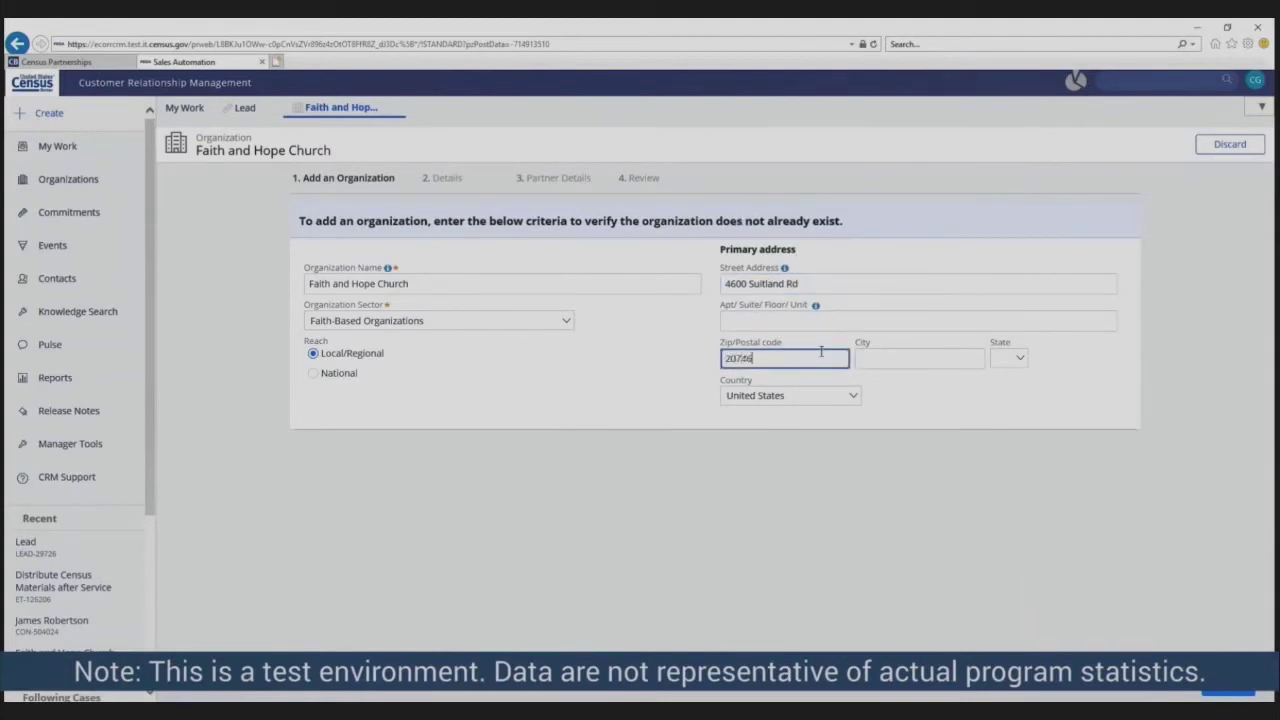
pyautogui.click(754, 436)
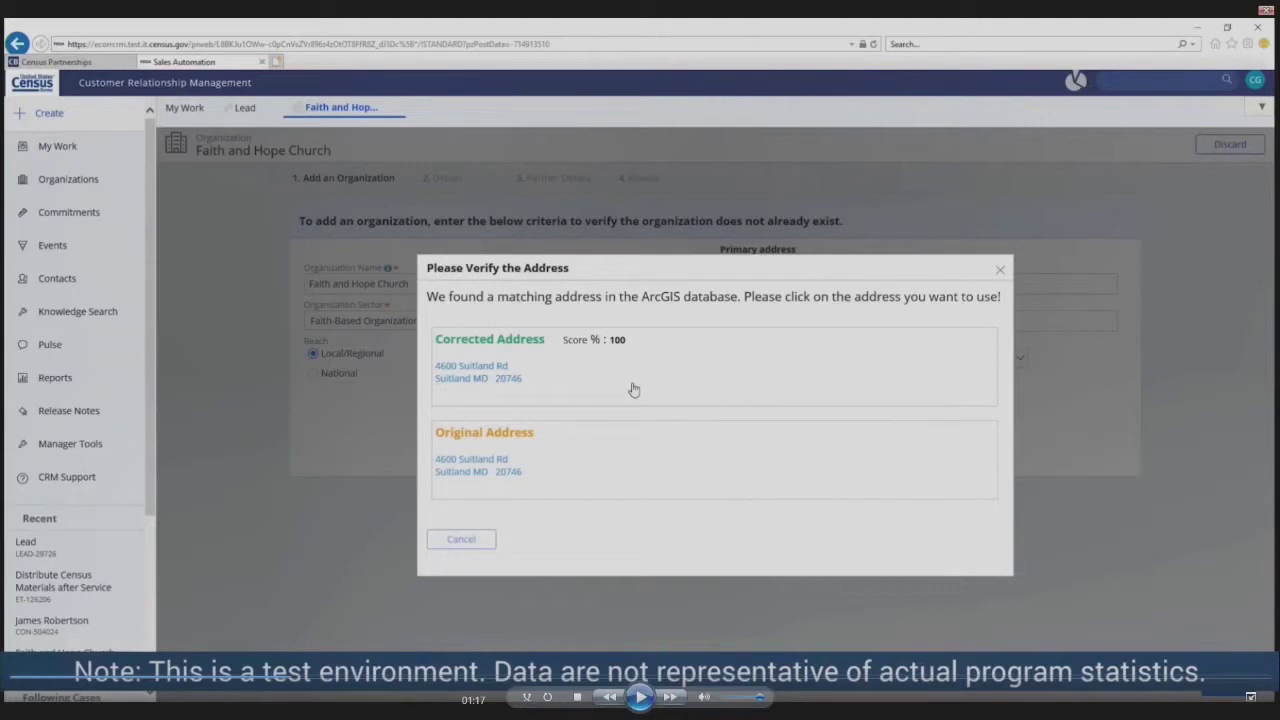
pyautogui.click(633, 389)
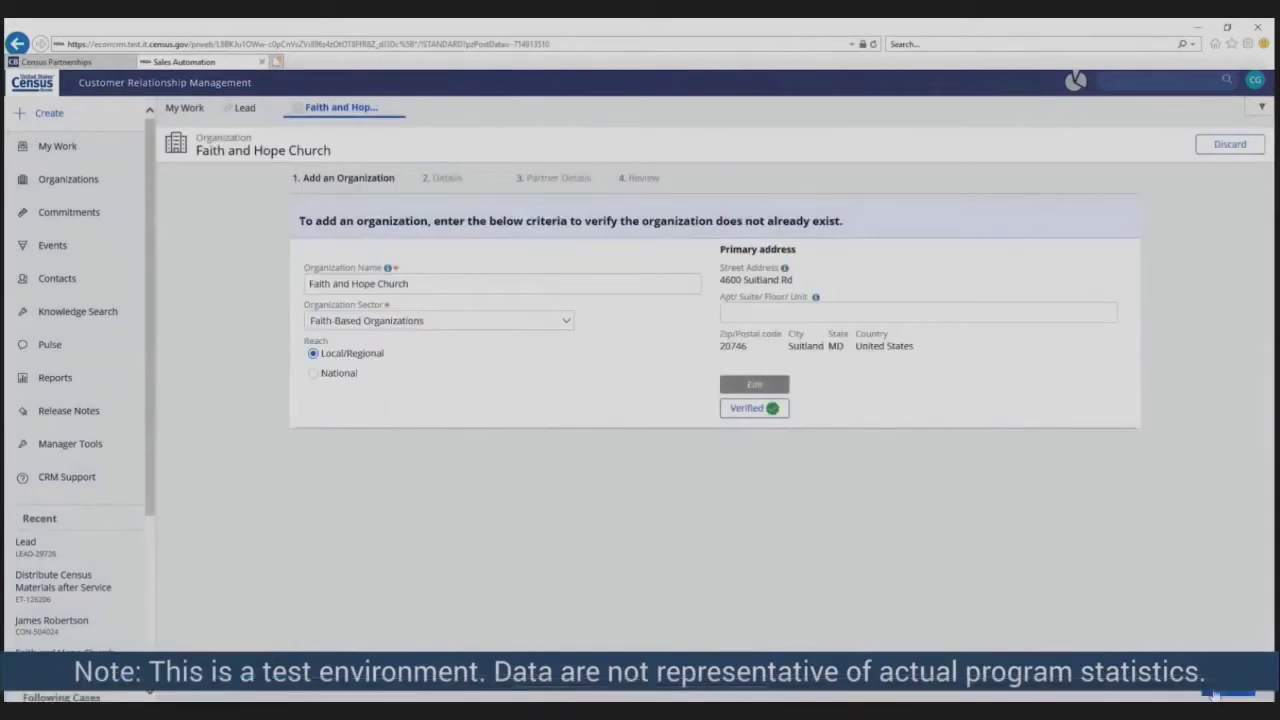
pyautogui.click(1215, 693)
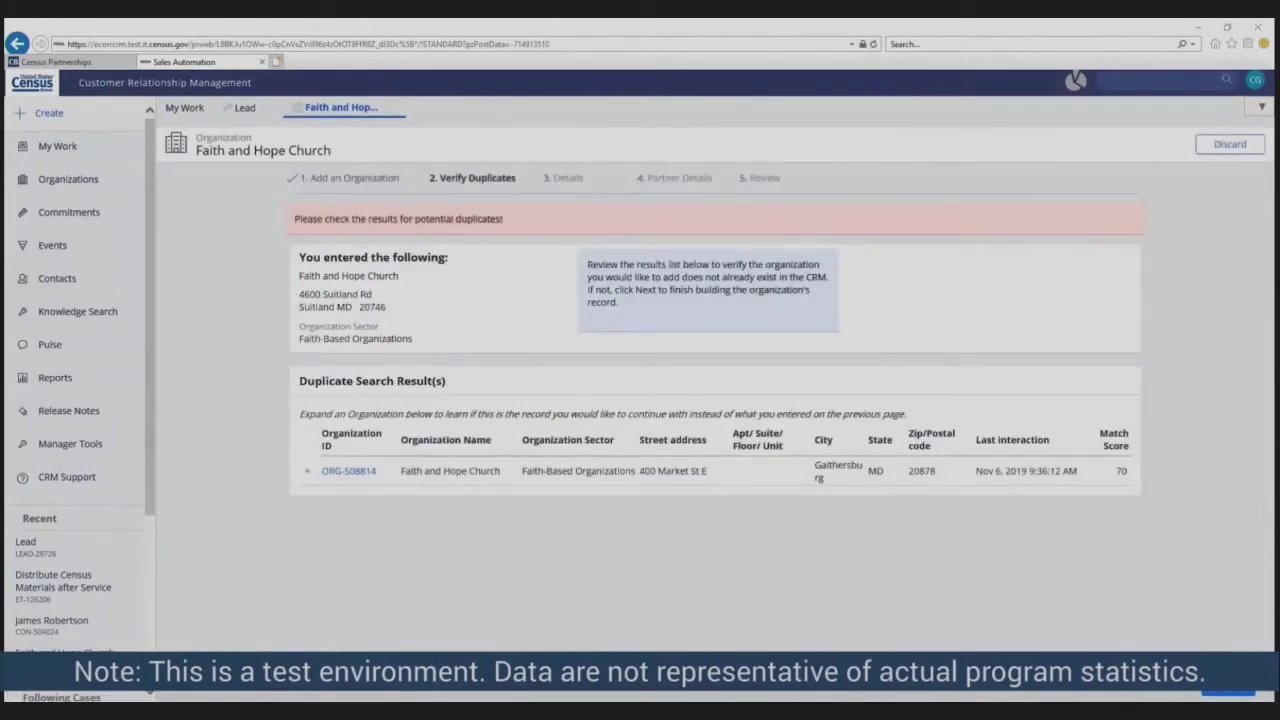
# - Set the organization type to House of Worship and the preferred name to FAHC
pyautogui.click(1228, 693)
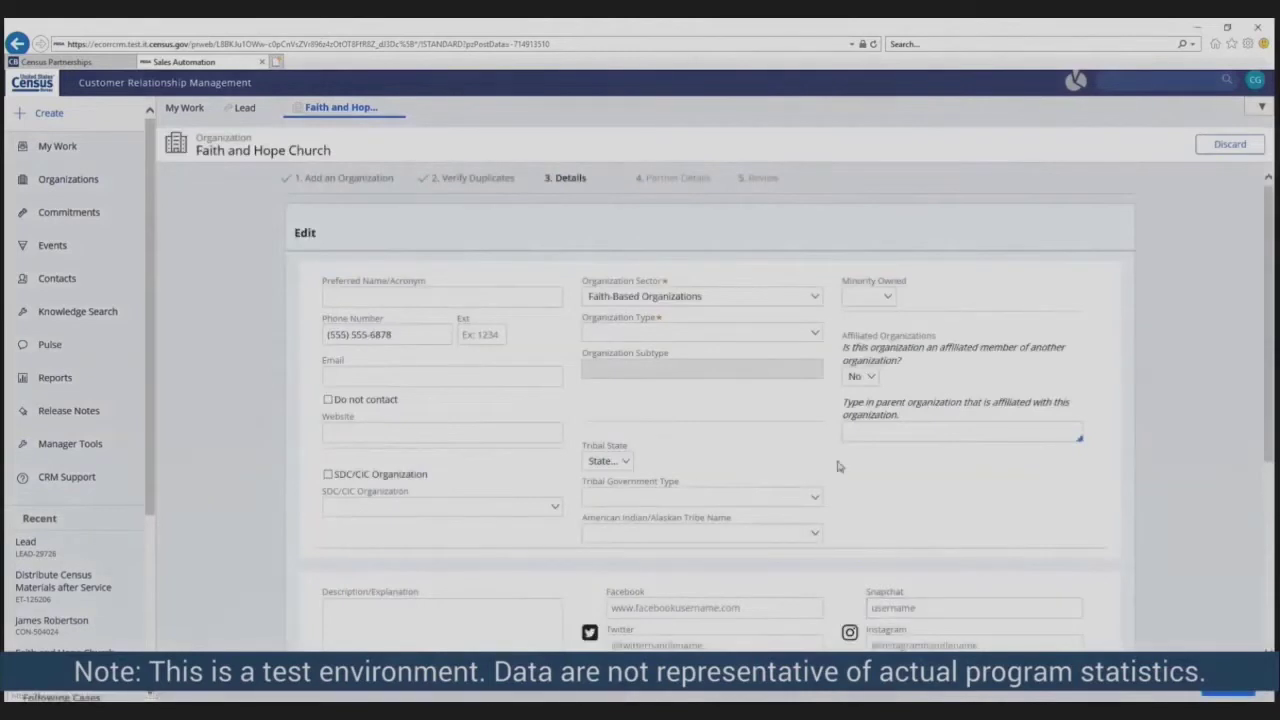
pyautogui.scroll(-1, 838, 466)
pyautogui.click(776, 258)
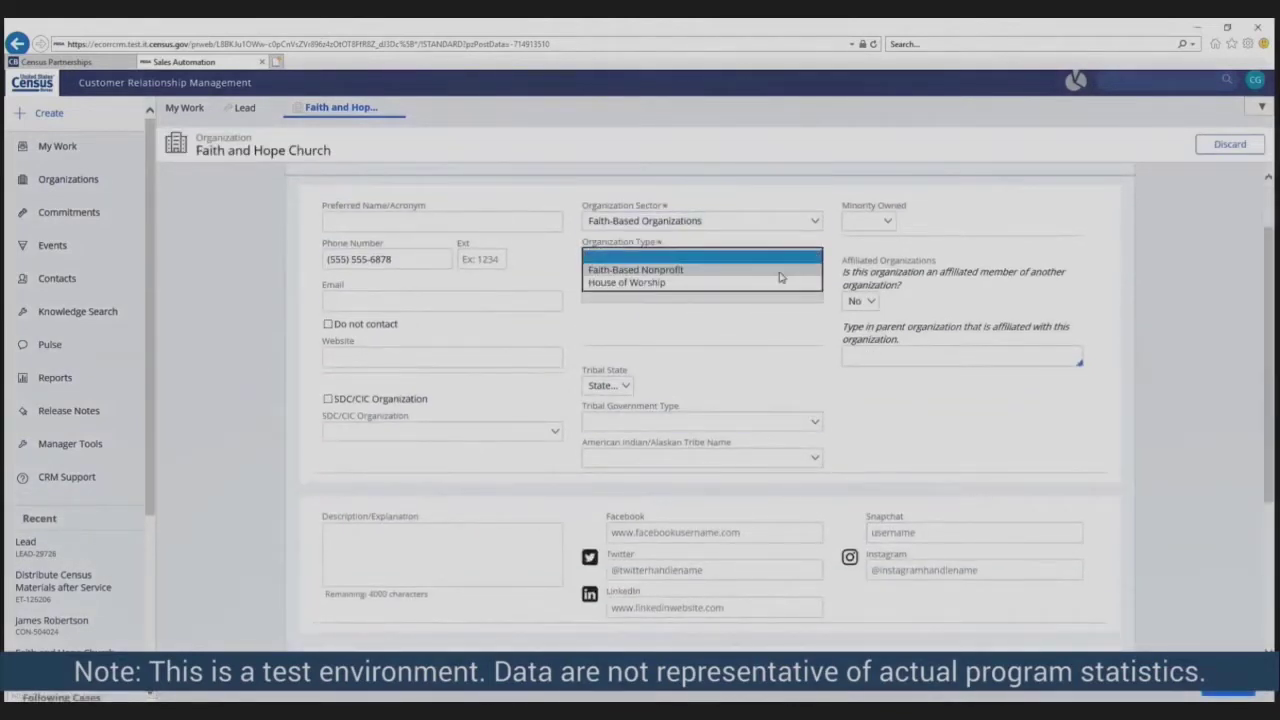
pyautogui.click(781, 283)
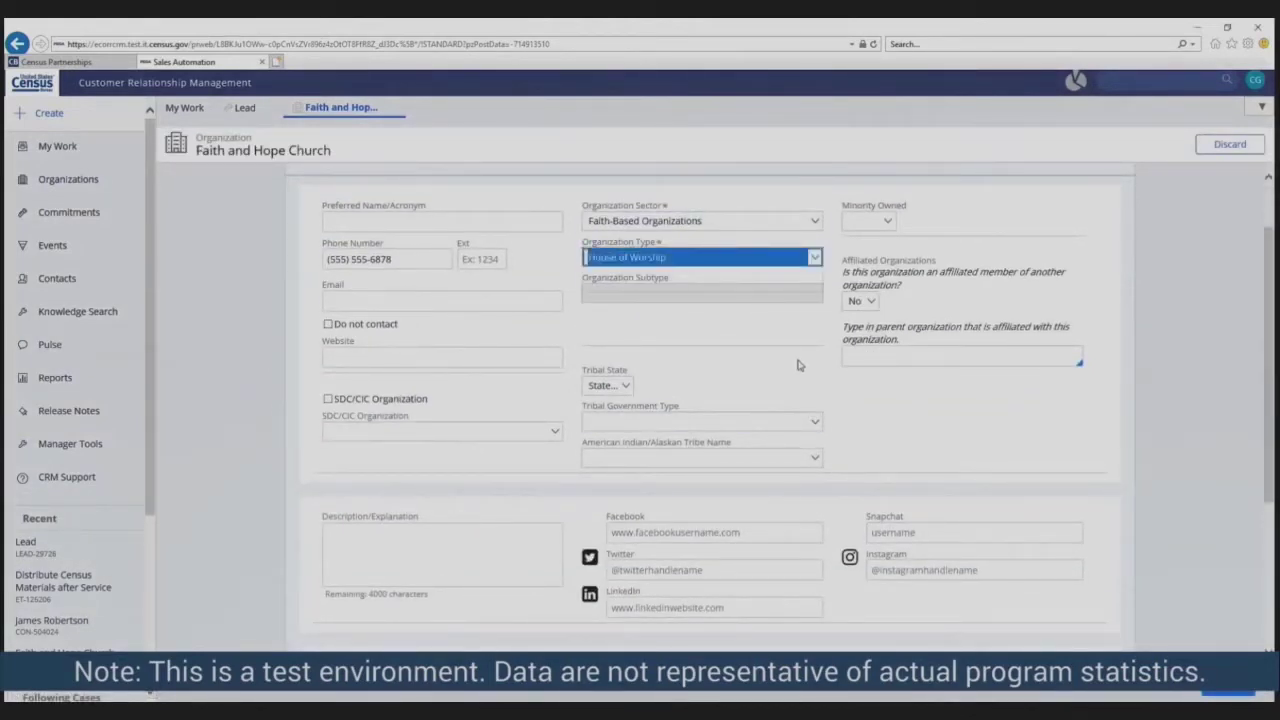
pyautogui.scroll(-1, 798, 365)
pyautogui.scroll(2, 480, 330)
pyautogui.click(438, 297)
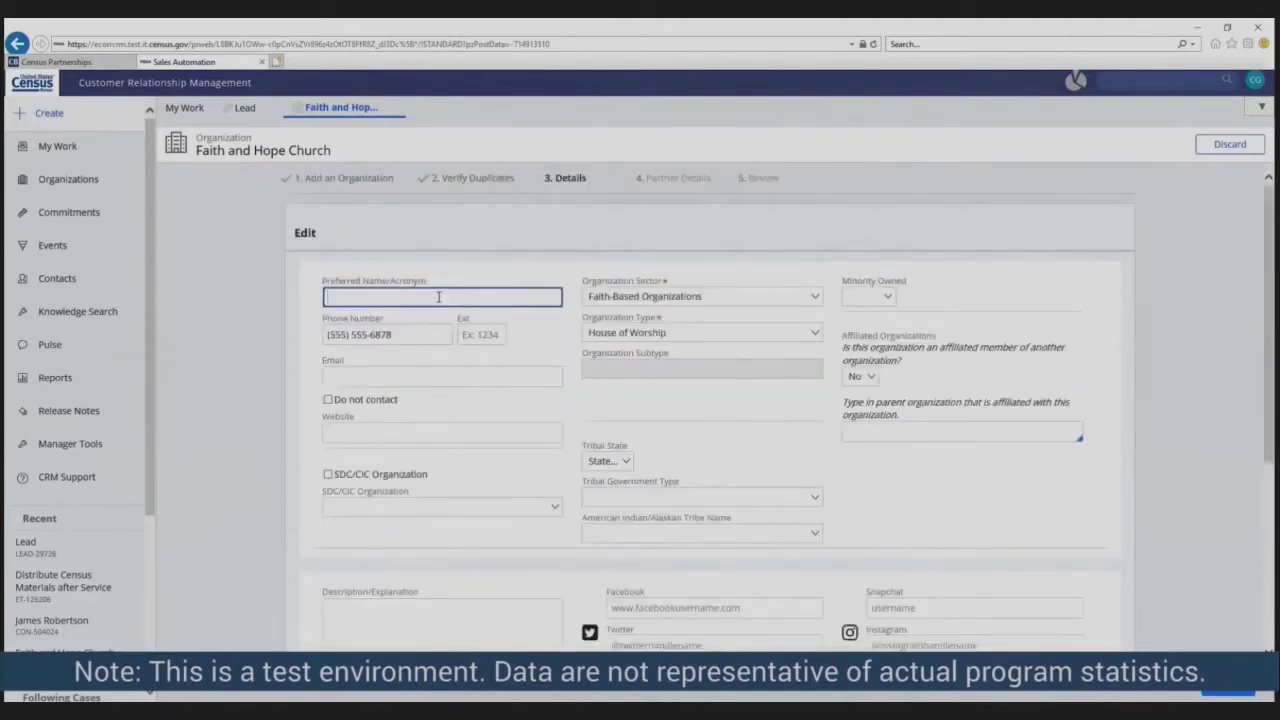
pyautogui.write('FAHC')
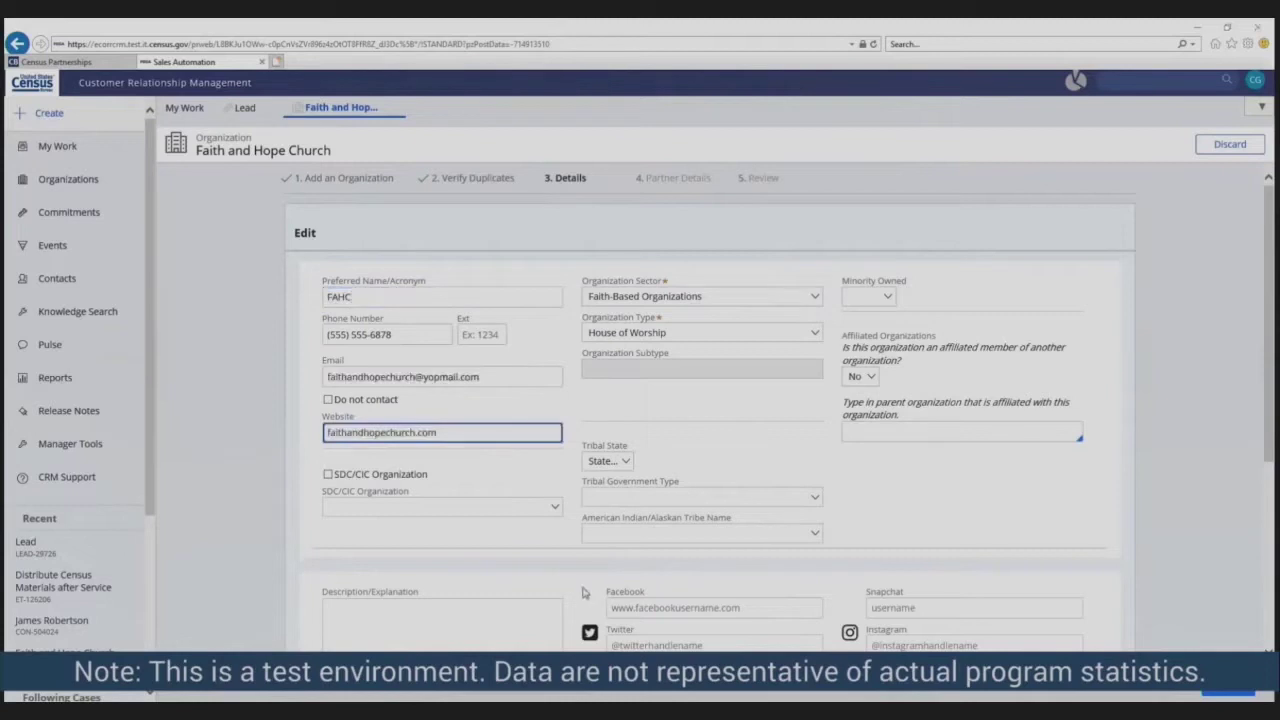
# - Write the description starting 'A church located' and ending 'faith and service'
pyautogui.scroll(-1, 584, 593)
pyautogui.scroll(-1, 588, 595)
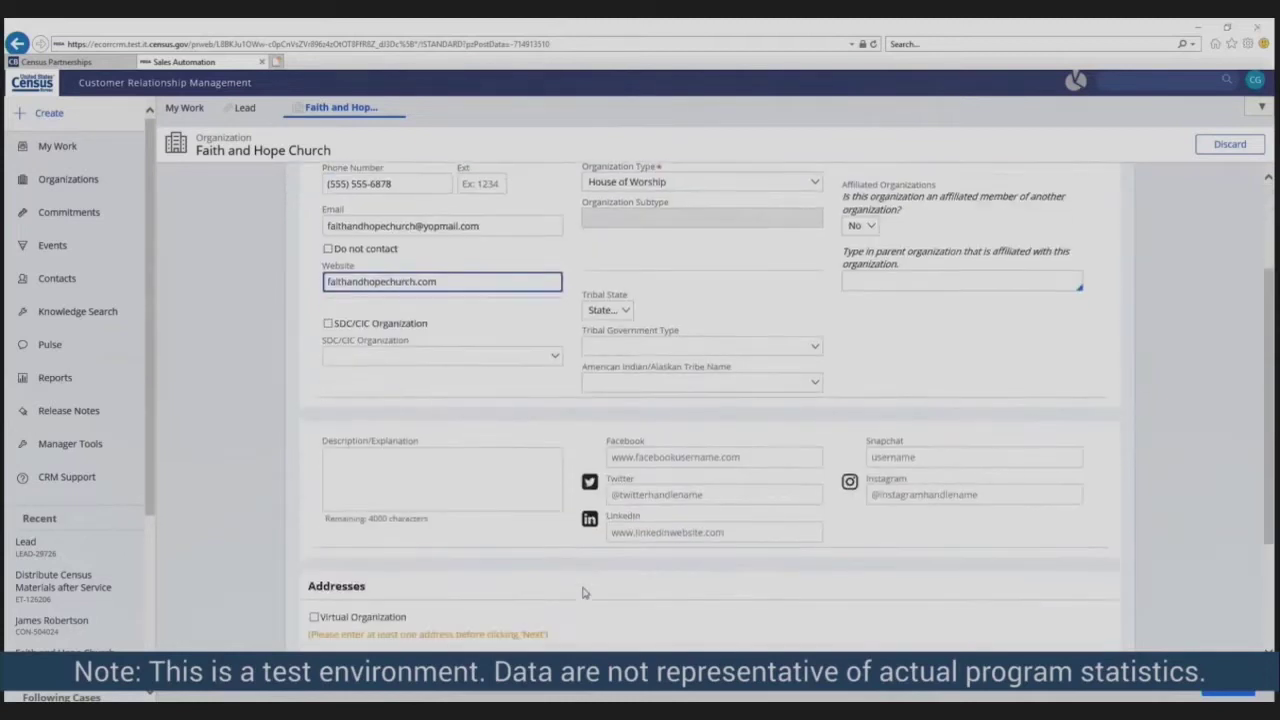
pyautogui.scroll(-1, 570, 568)
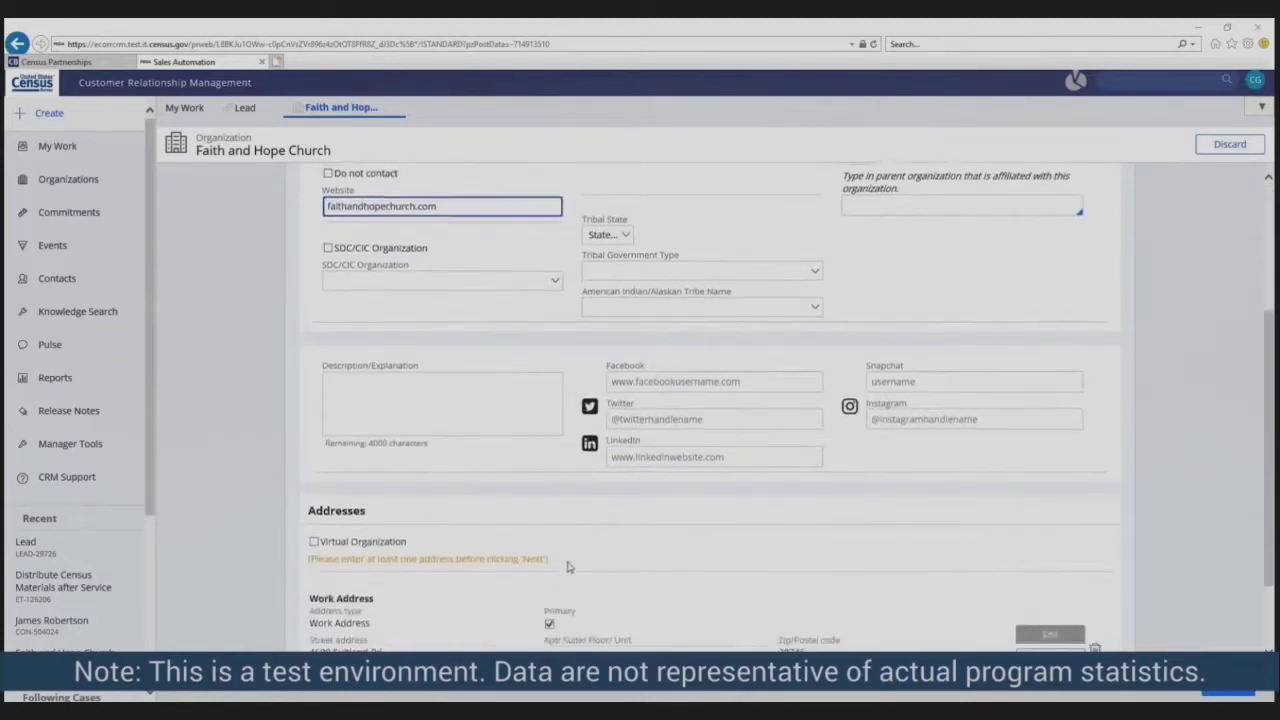
pyautogui.click(466, 391)
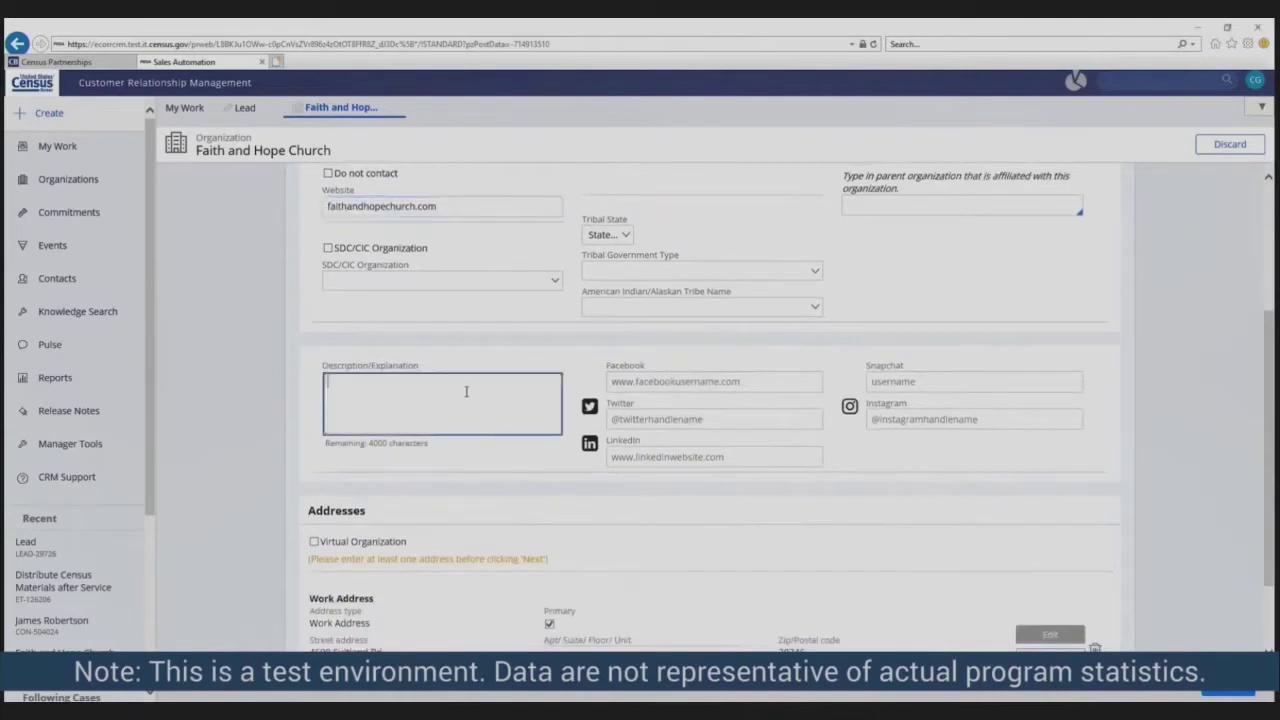
pyautogui.write('A church located')
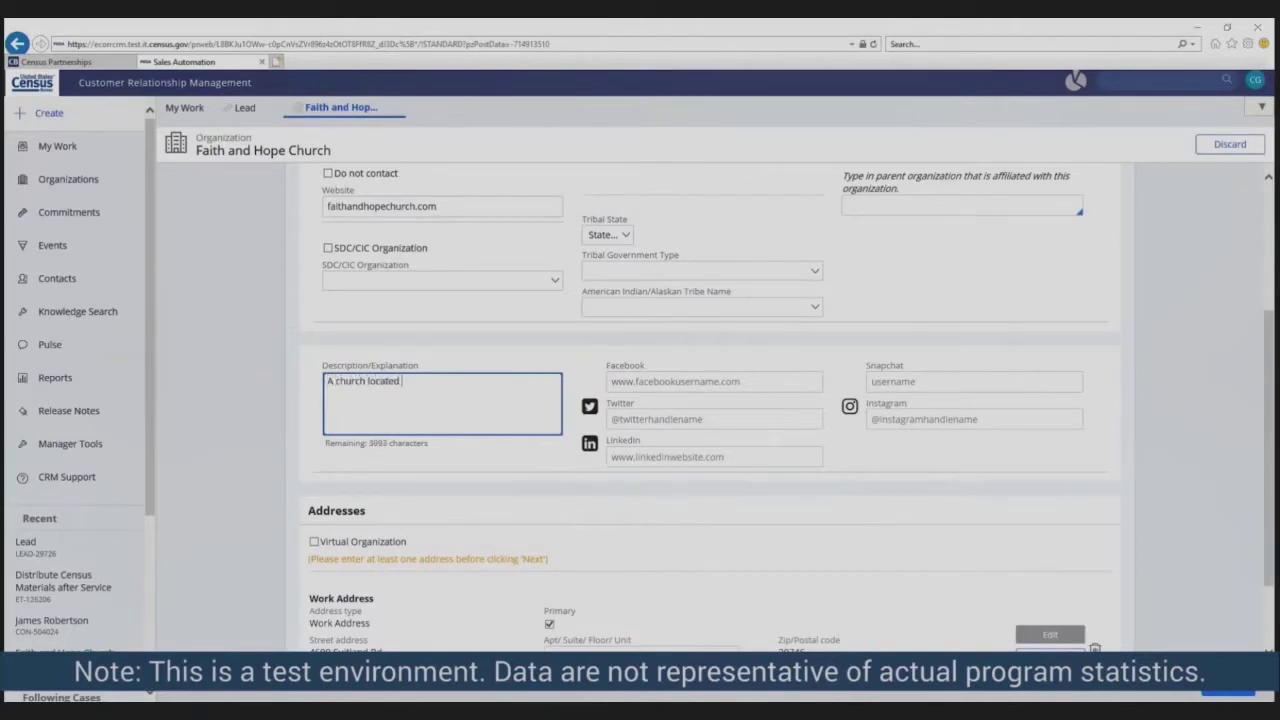
pyautogui.write('in Suitland, Maryland, actively working to support our community through')
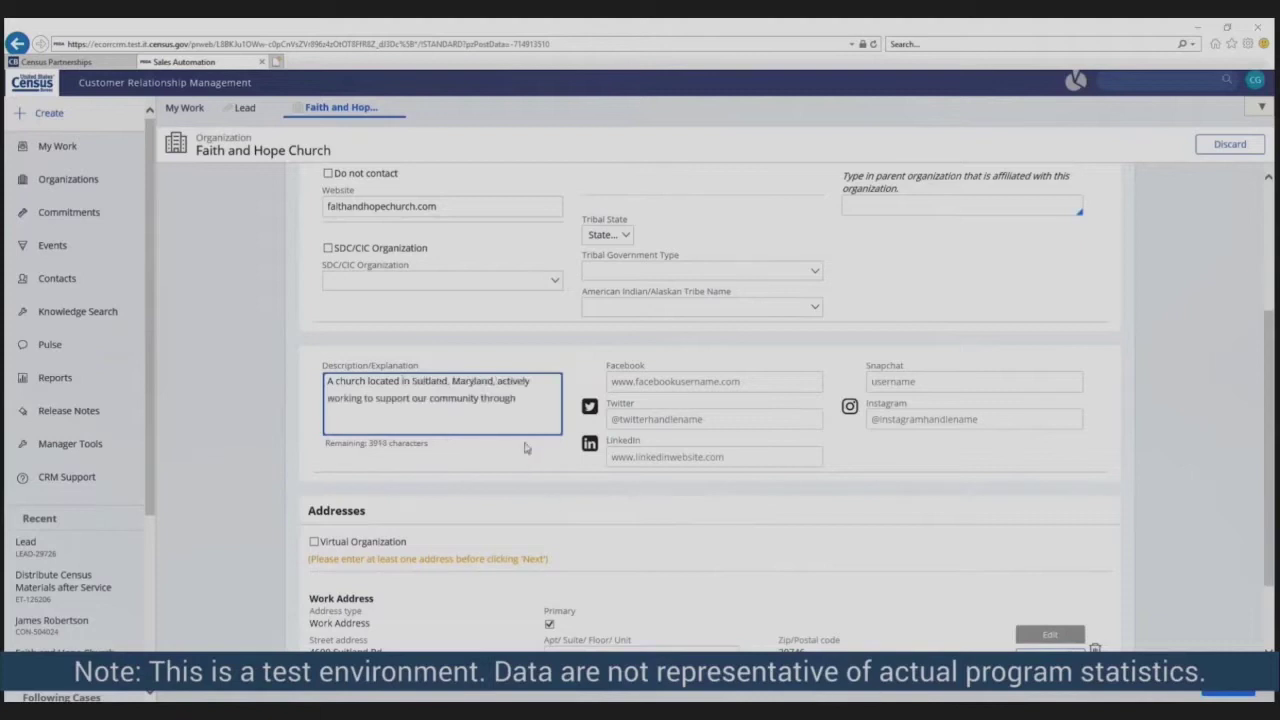
pyautogui.write('faith and service')
pyautogui.click(712, 413)
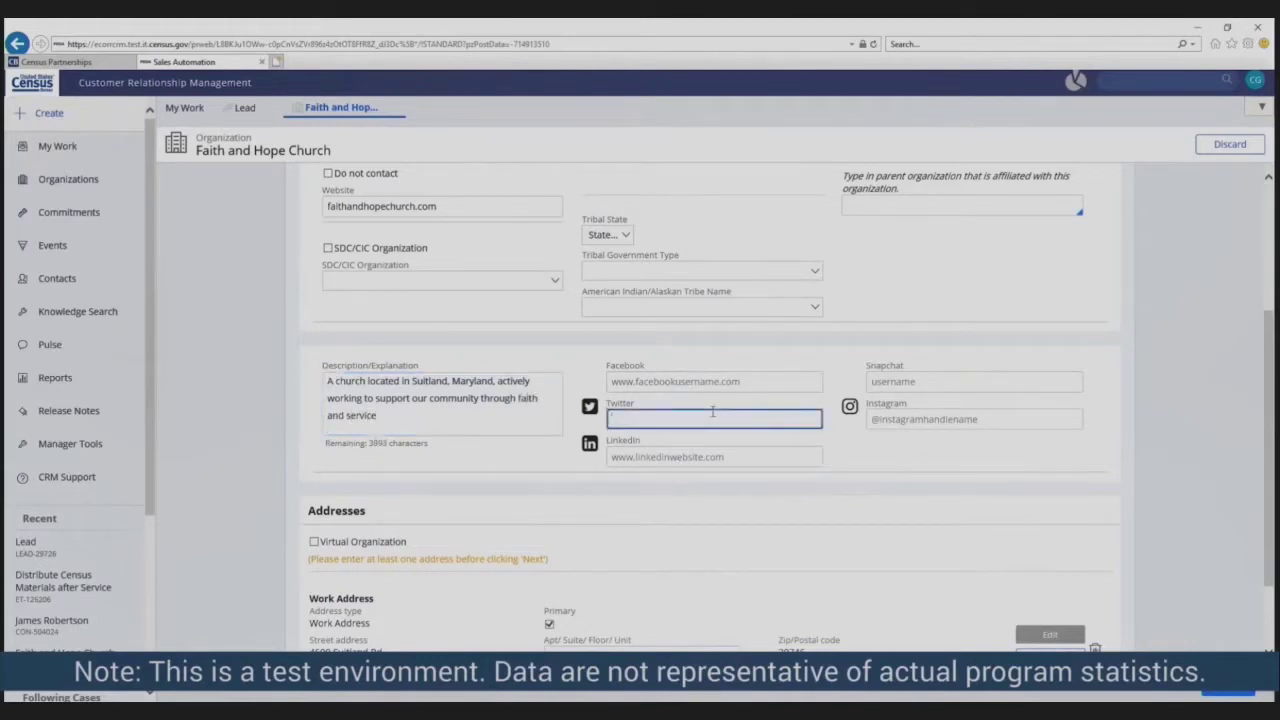
pyautogui.write('@faithandhopechurch')
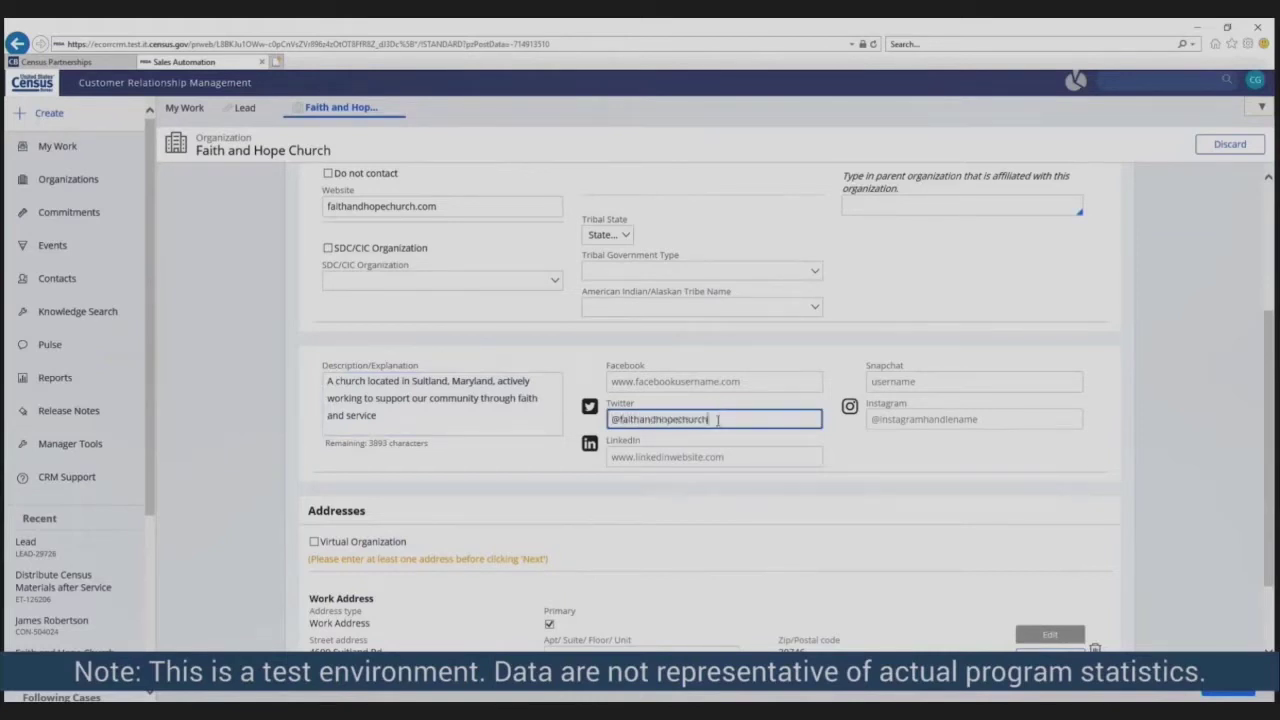
pyautogui.moveTo(710, 419); pyautogui.dragTo(611, 420)
pyautogui.hotkey('ctrl', 'c')
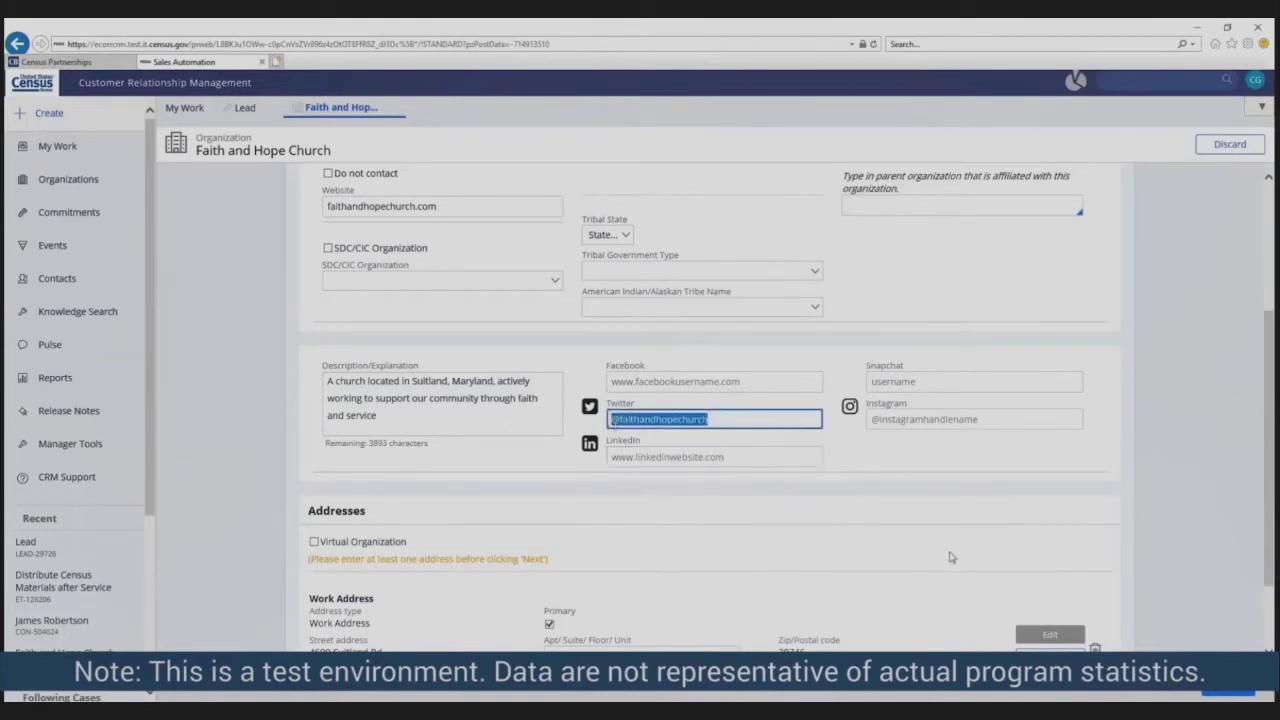
pyautogui.click(924, 421)
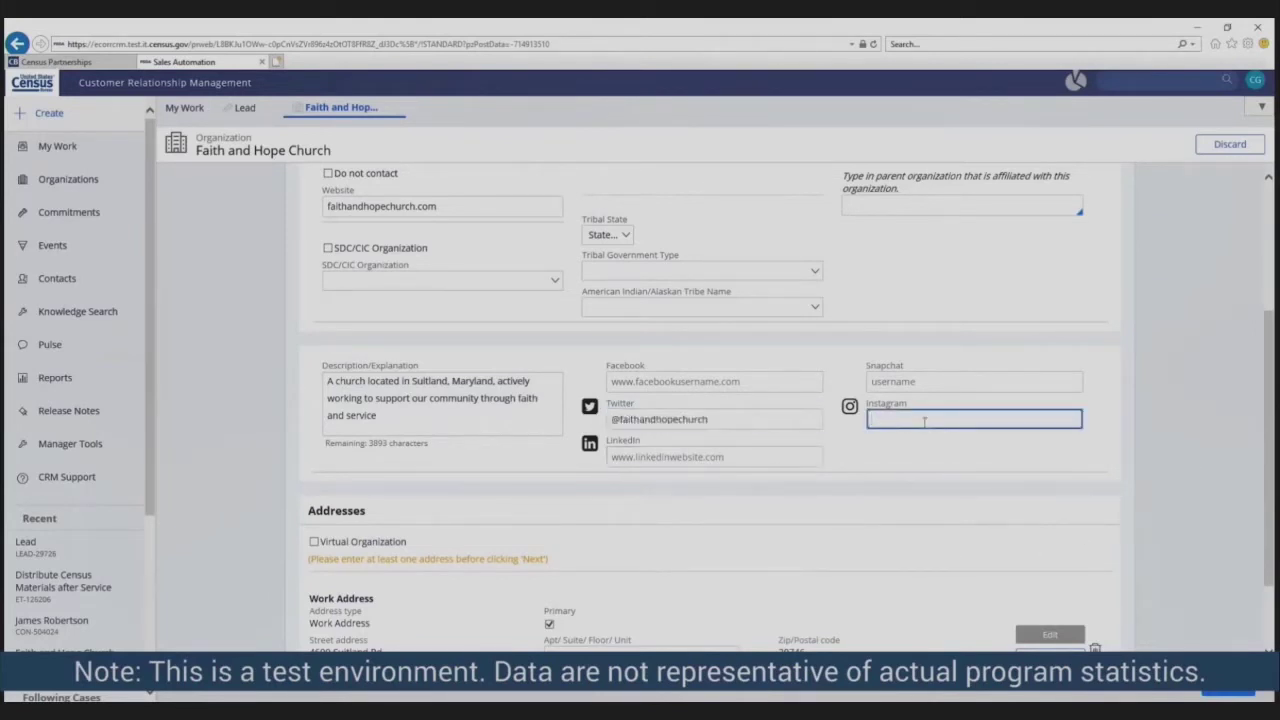
pyautogui.hotkey('ctrl', 'v')
pyautogui.scroll(-1, 1110, 610)
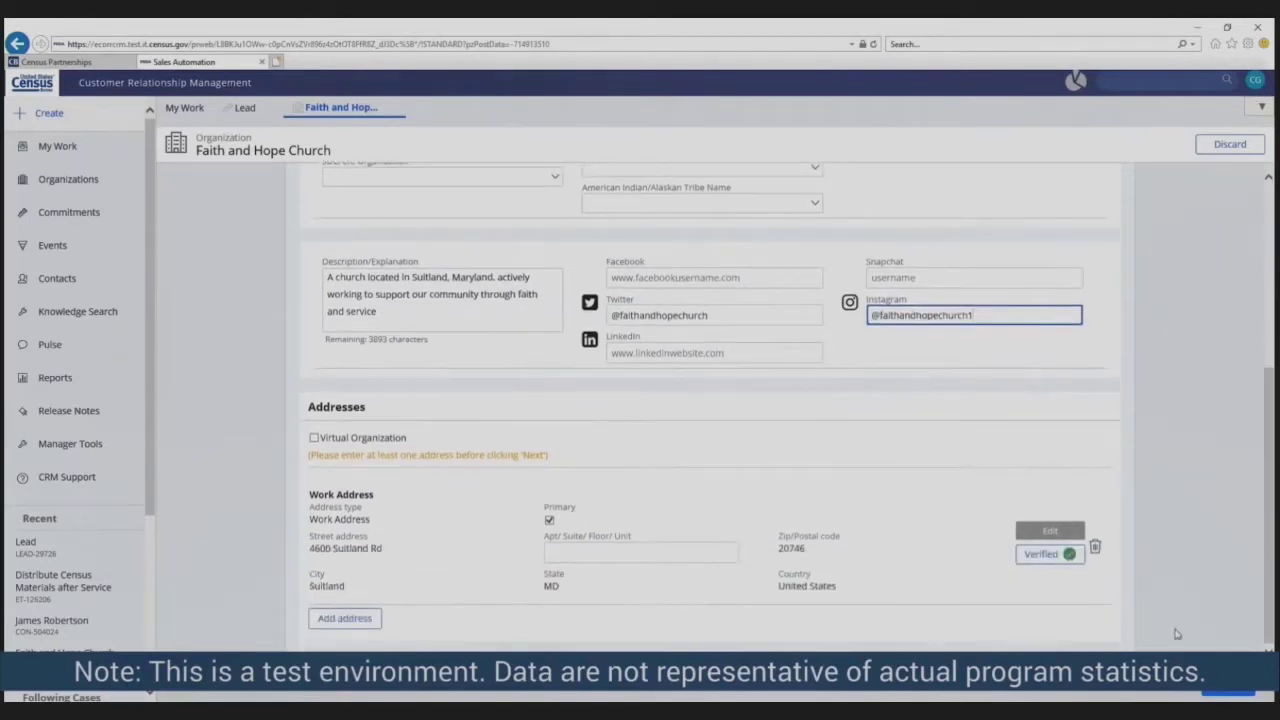
# - Make the partner name public, with primary community Children General and Race/Ethnicity General Population
pyautogui.click(1228, 692)
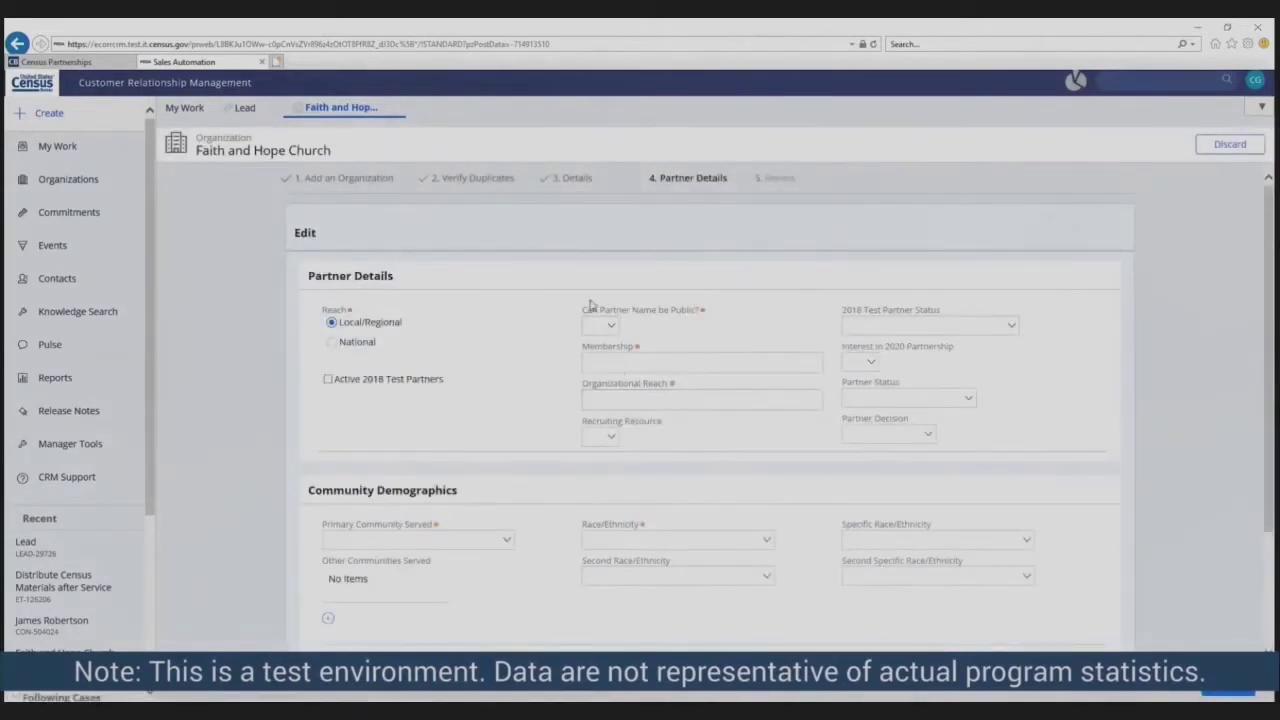
pyautogui.click(605, 326)
pyautogui.click(605, 340)
pyautogui.press('Tab')
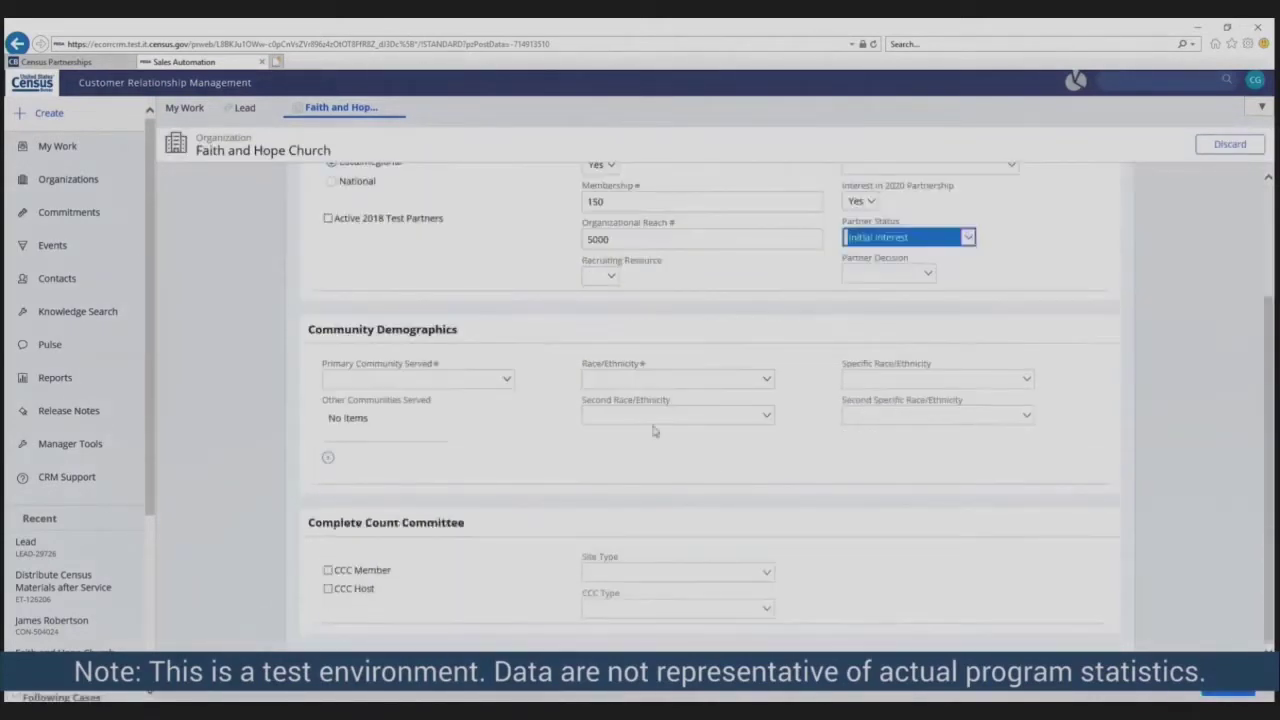
pyautogui.click(502, 378)
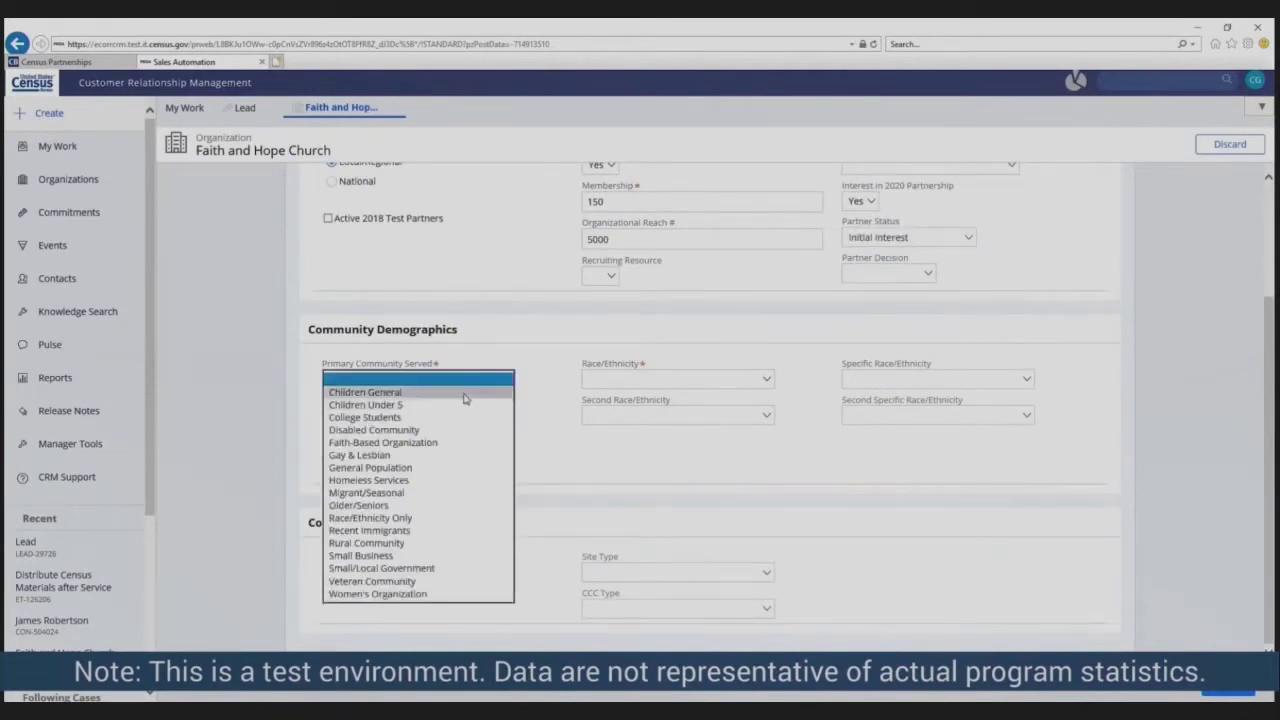
pyautogui.click(464, 392)
pyautogui.click(706, 380)
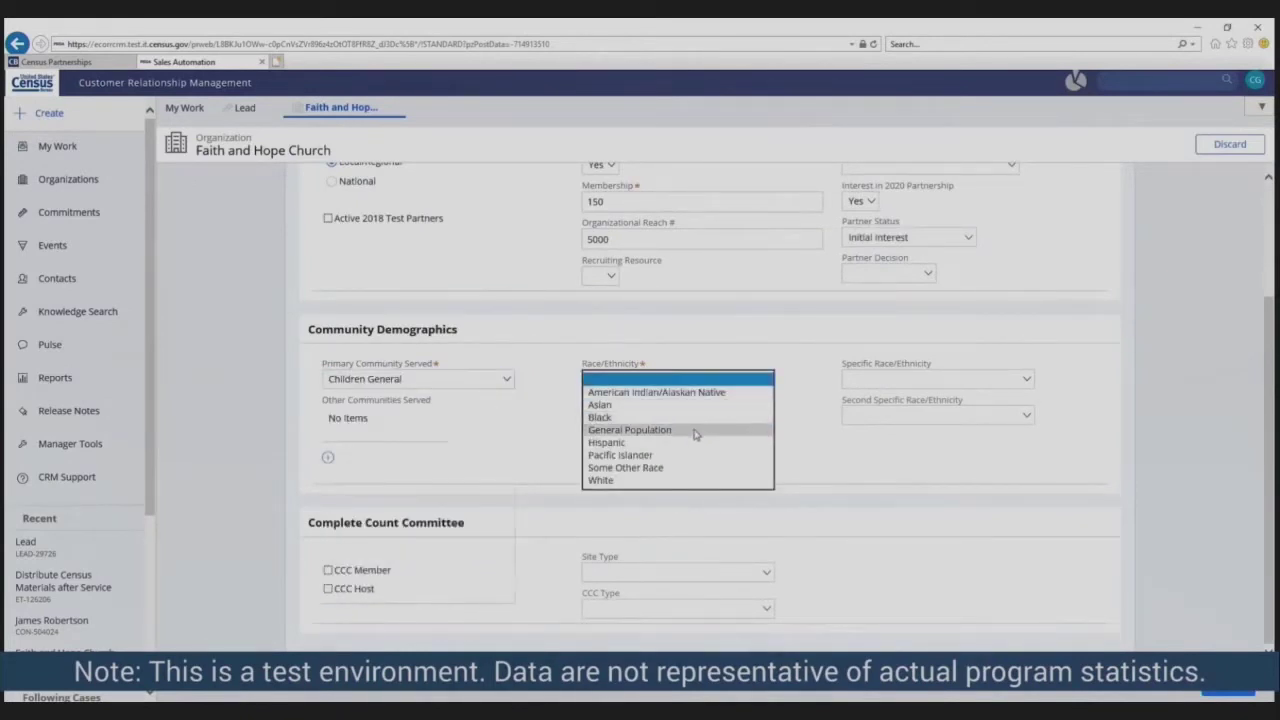
pyautogui.click(694, 430)
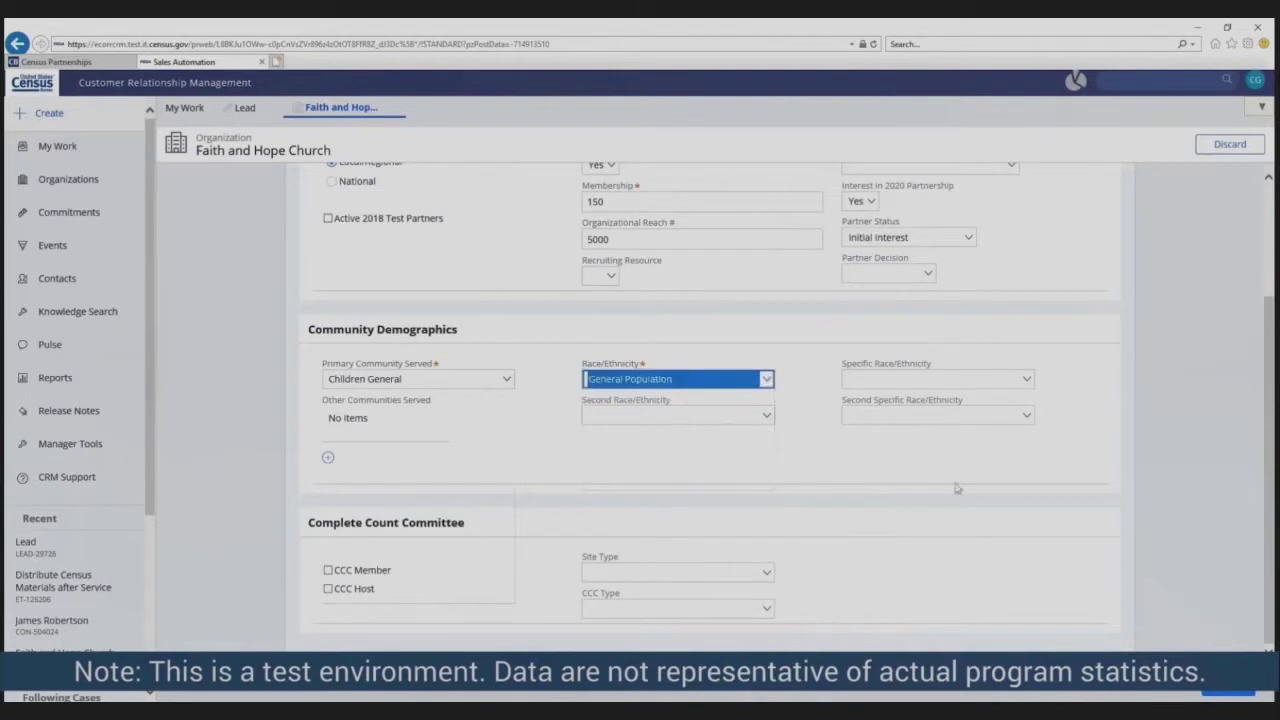
# - Advance to the Review step and scroll through the summary
pyautogui.click(1230, 692)
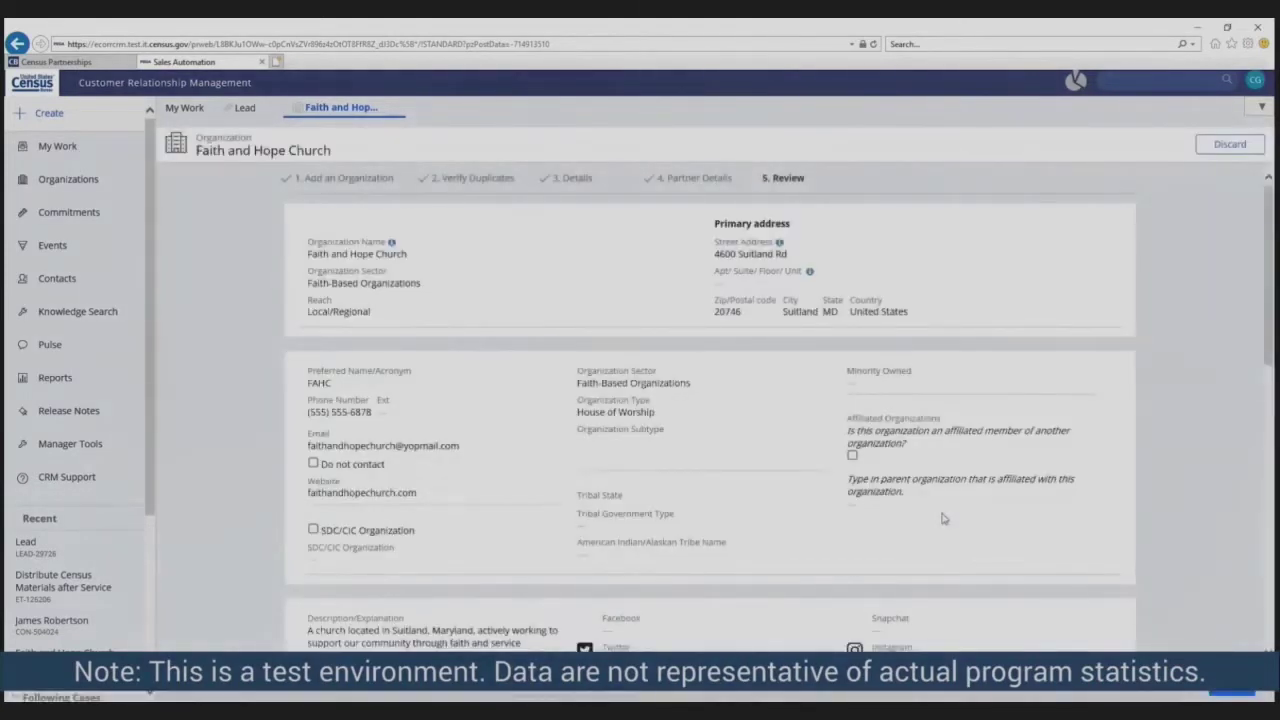
pyautogui.scroll(-1, 846, 500)
pyautogui.scroll(-5, 846, 497)
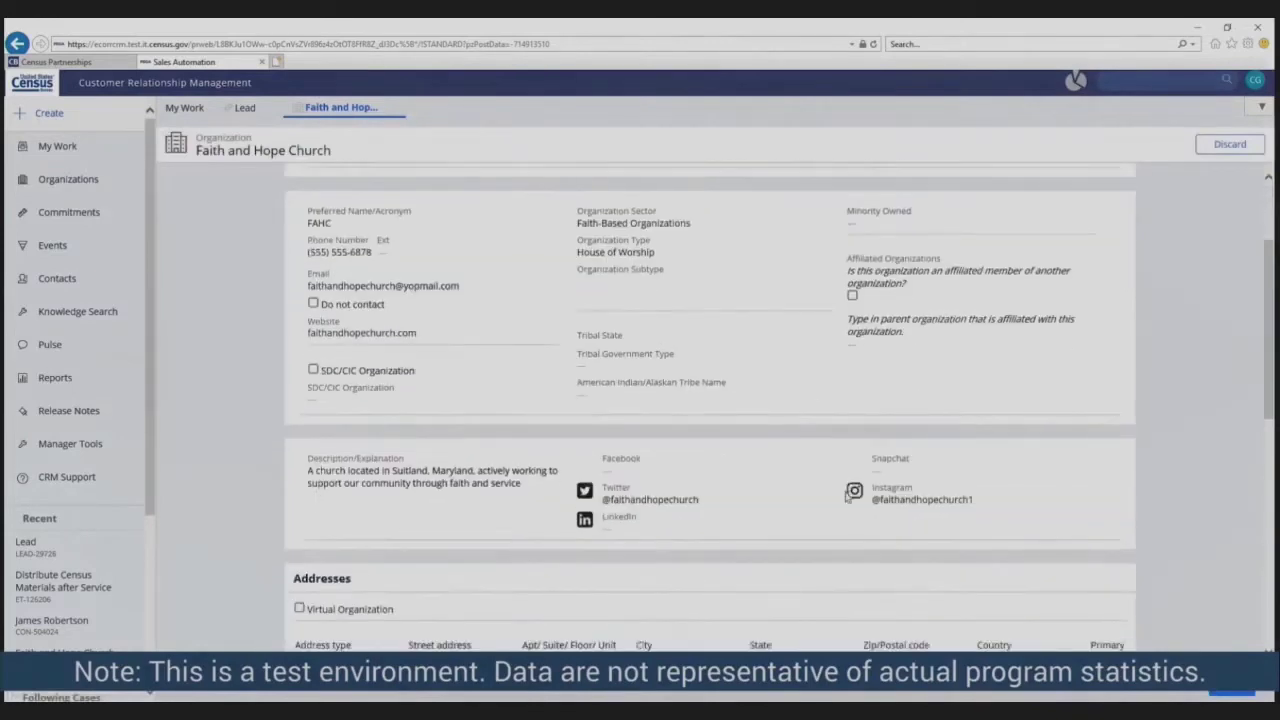
pyautogui.scroll(-4, 846, 497)
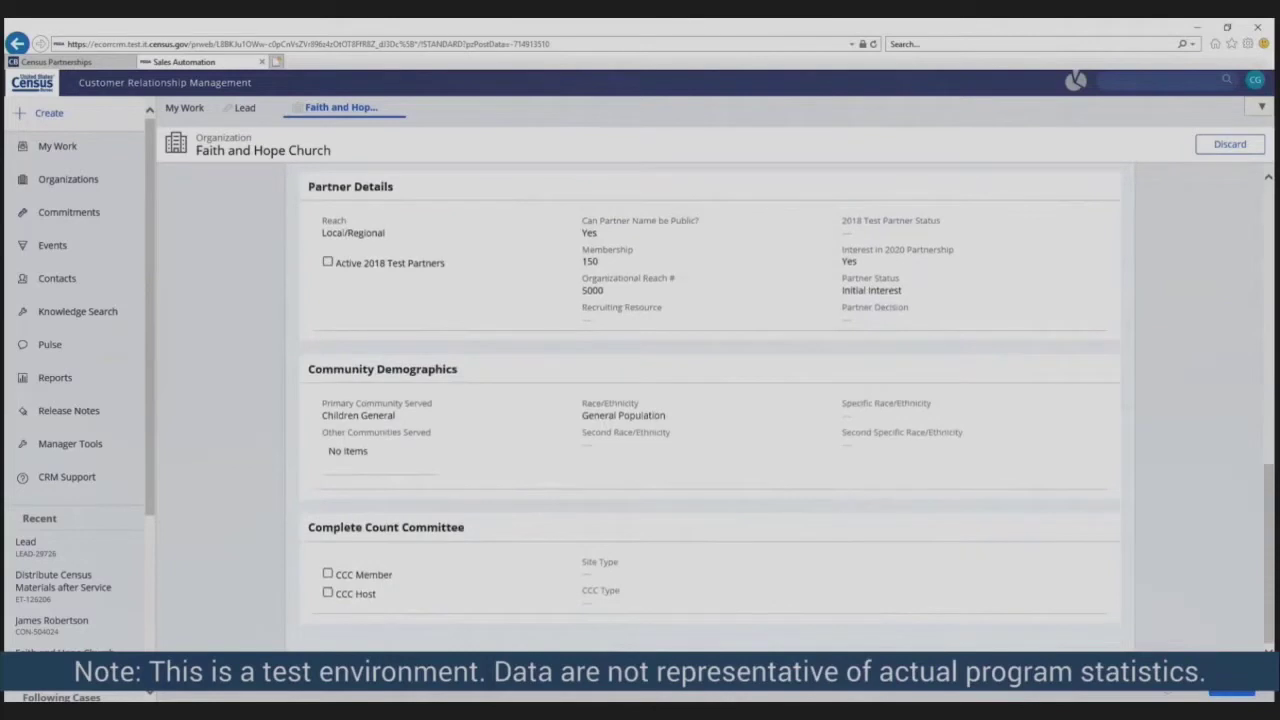
# - Submit the Faith and Hope Church organization and show its work address on a map
pyautogui.click(1222, 694)
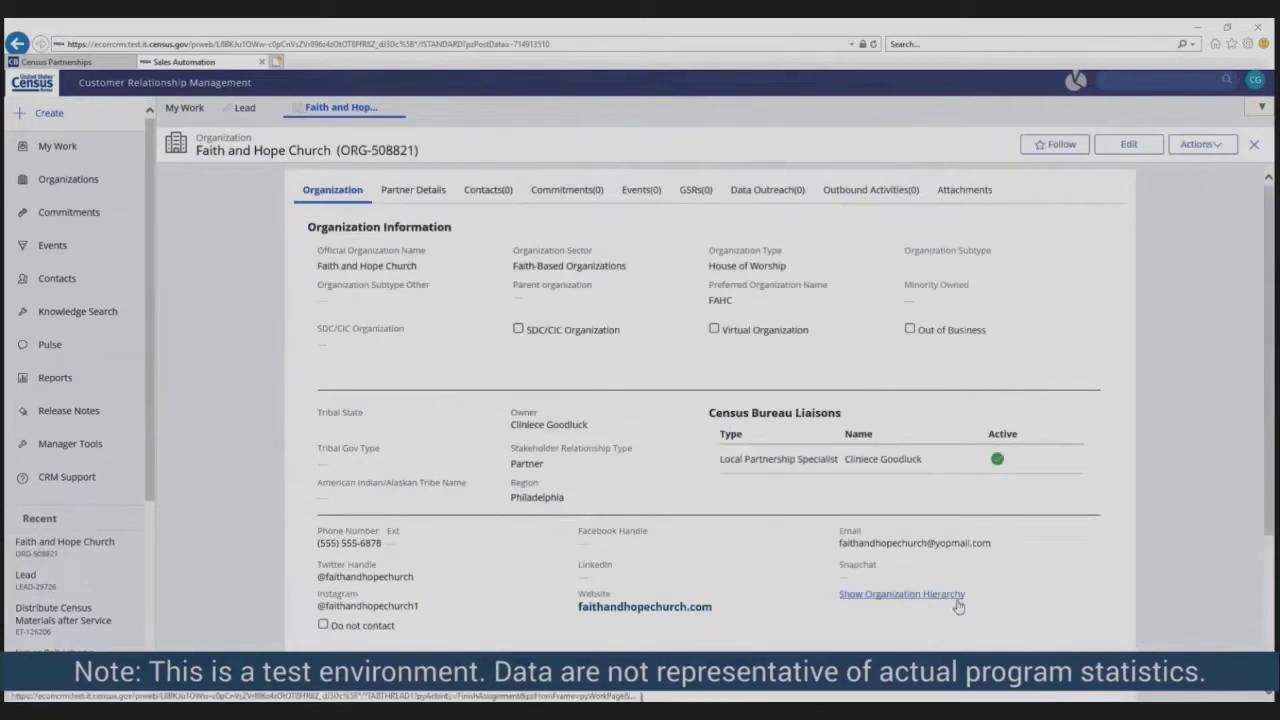
pyautogui.scroll(-1, 958, 606)
pyautogui.scroll(-2, 958, 606)
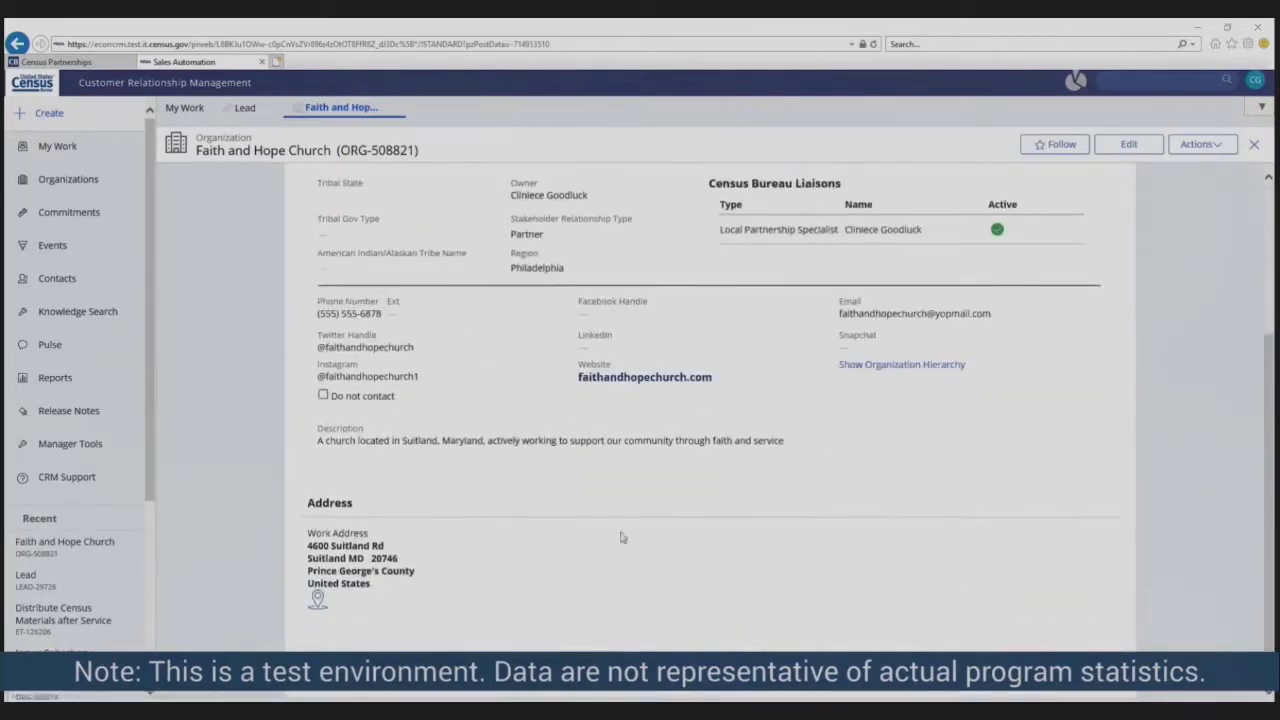
pyautogui.click(317, 600)
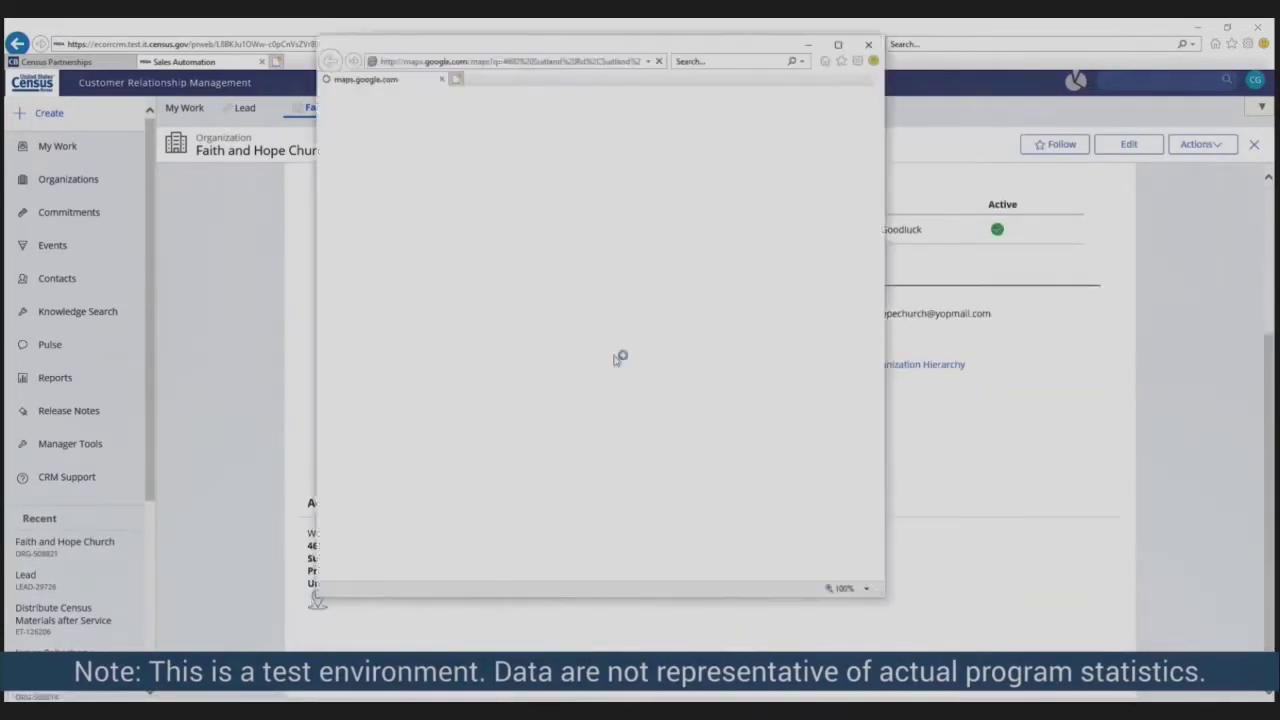
# - Maximize the map to view the 4600 Suitland Rd pin, then minimize it
pyautogui.click(839, 46)
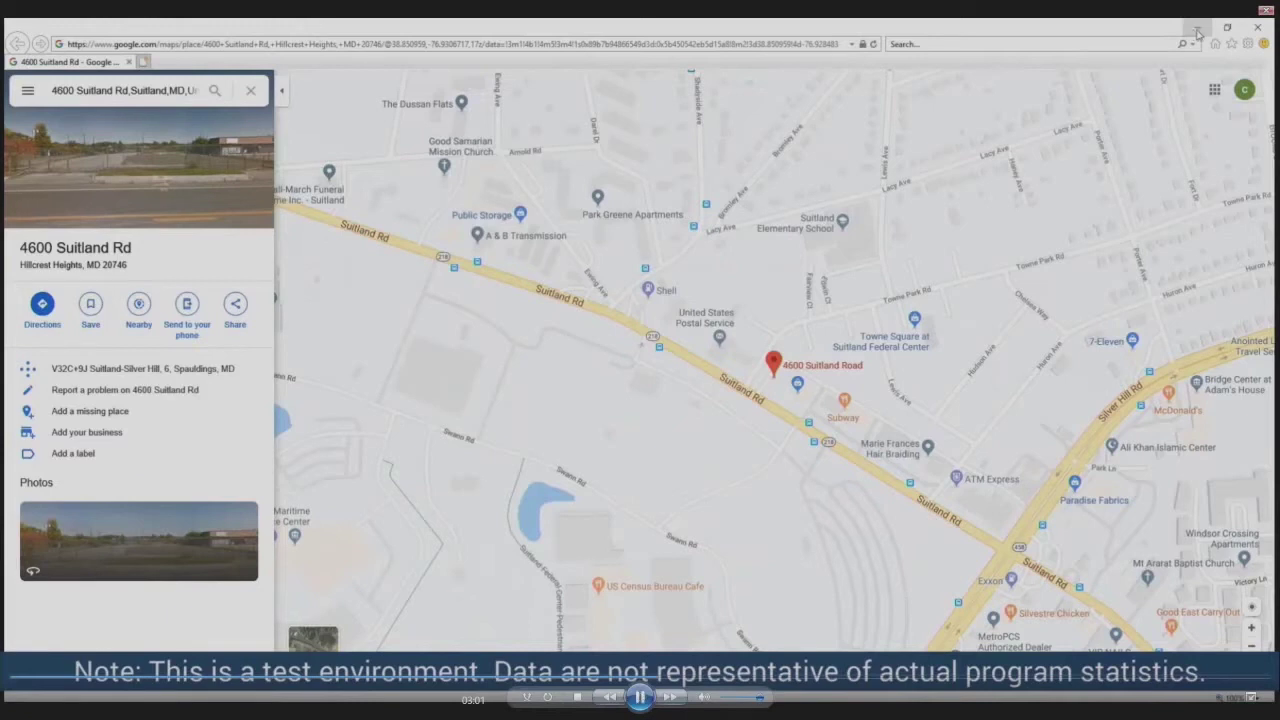
pyautogui.click(1198, 31)
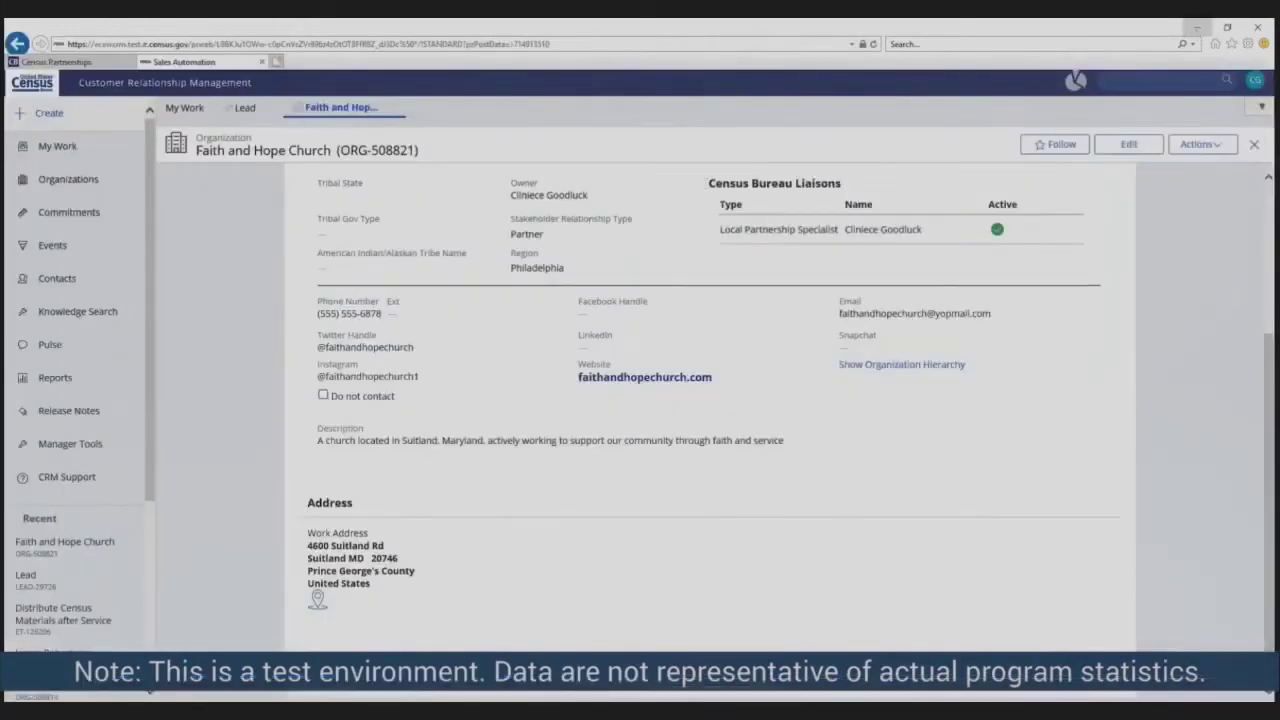
# - Add a church contact with name and Business Email as preferred, then view the lead record
pyautogui.click(1214, 146)
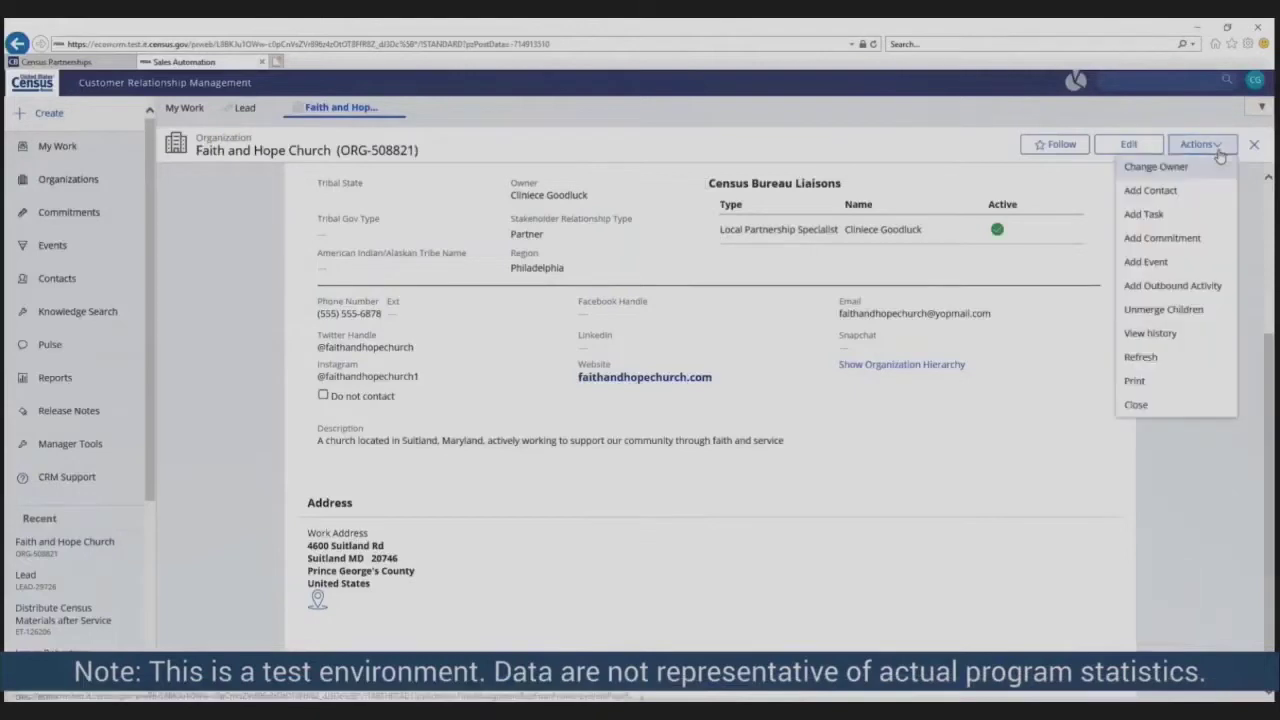
pyautogui.click(1150, 190)
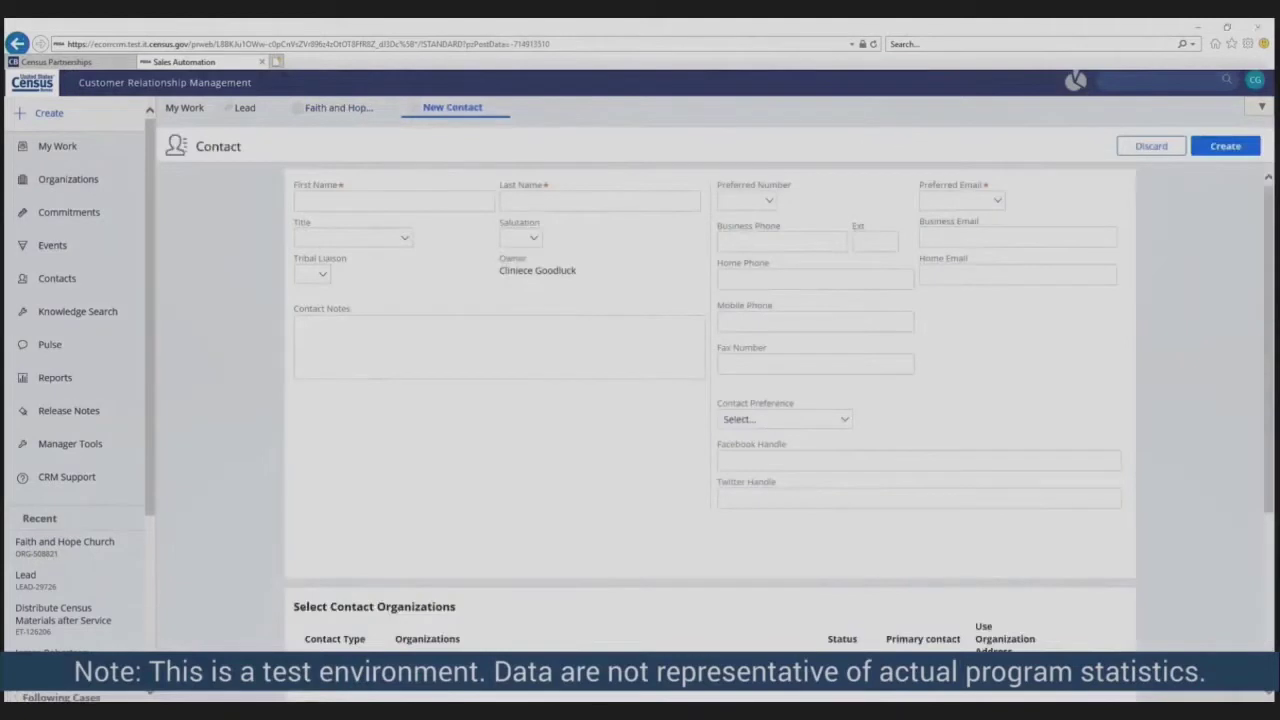
pyautogui.click(308, 204)
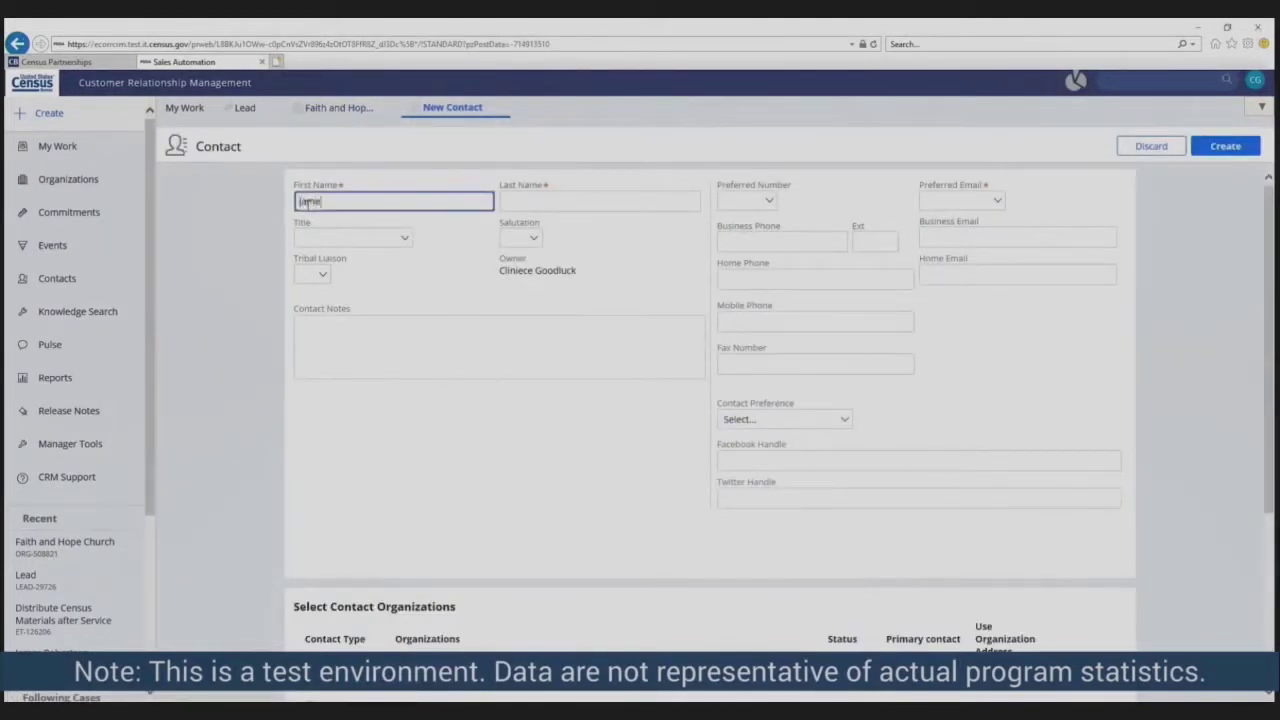
pyautogui.press('Tab')
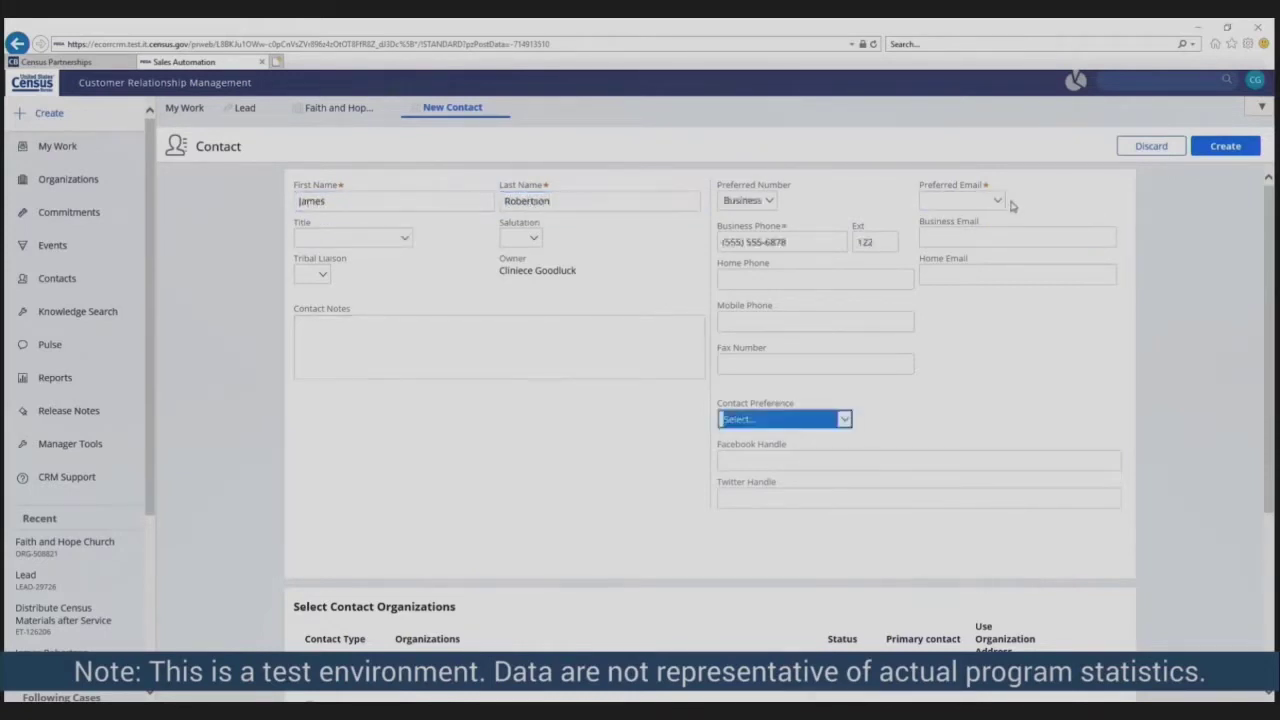
pyautogui.click(998, 201)
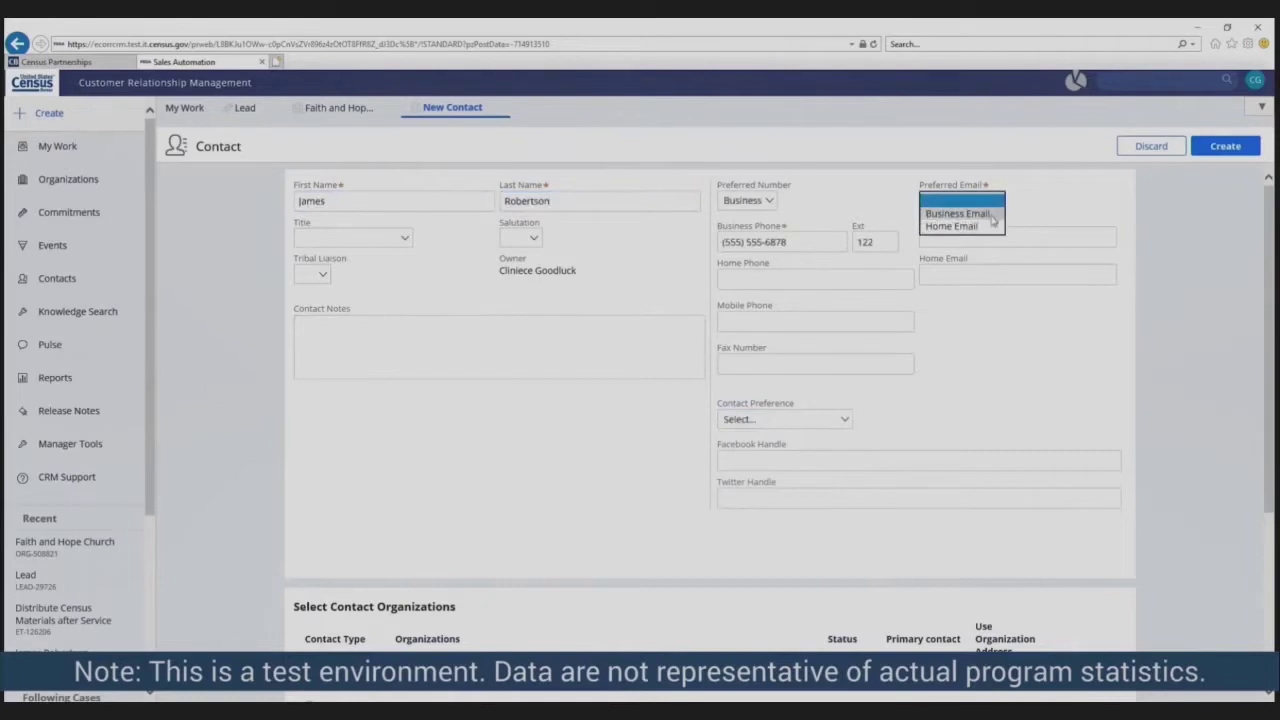
pyautogui.click(990, 218)
pyautogui.click(996, 234)
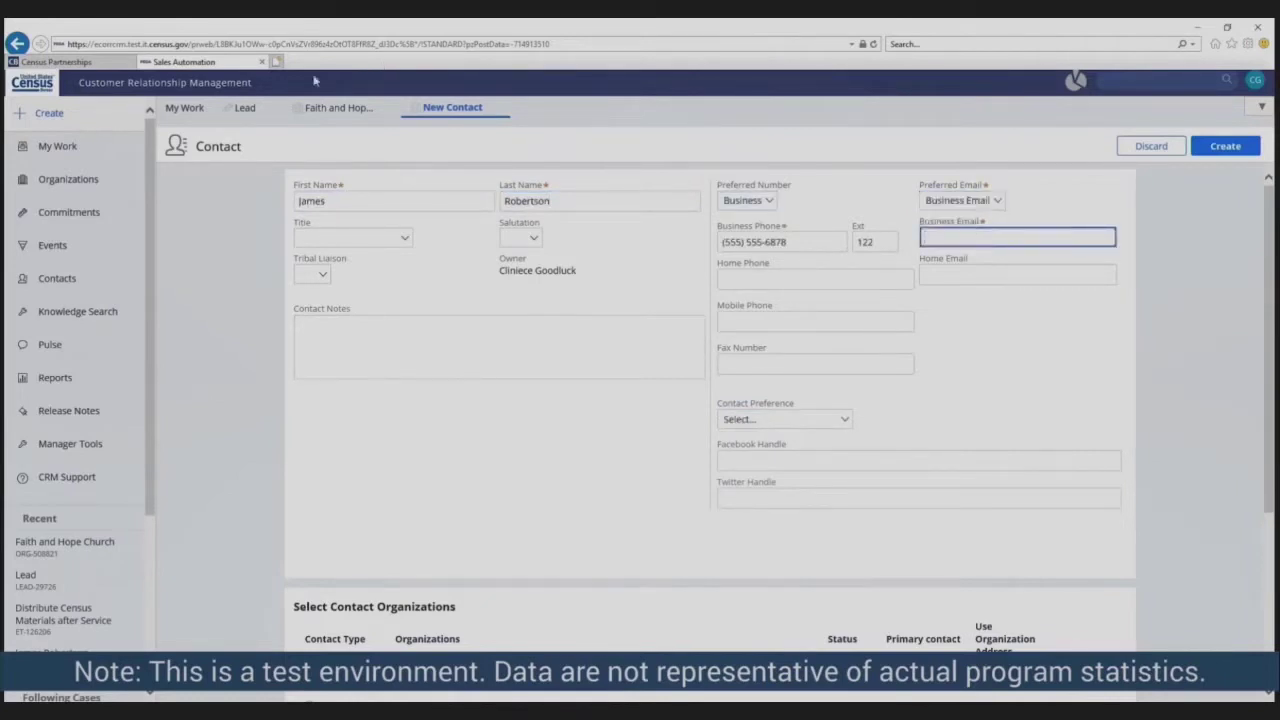
pyautogui.click(245, 112)
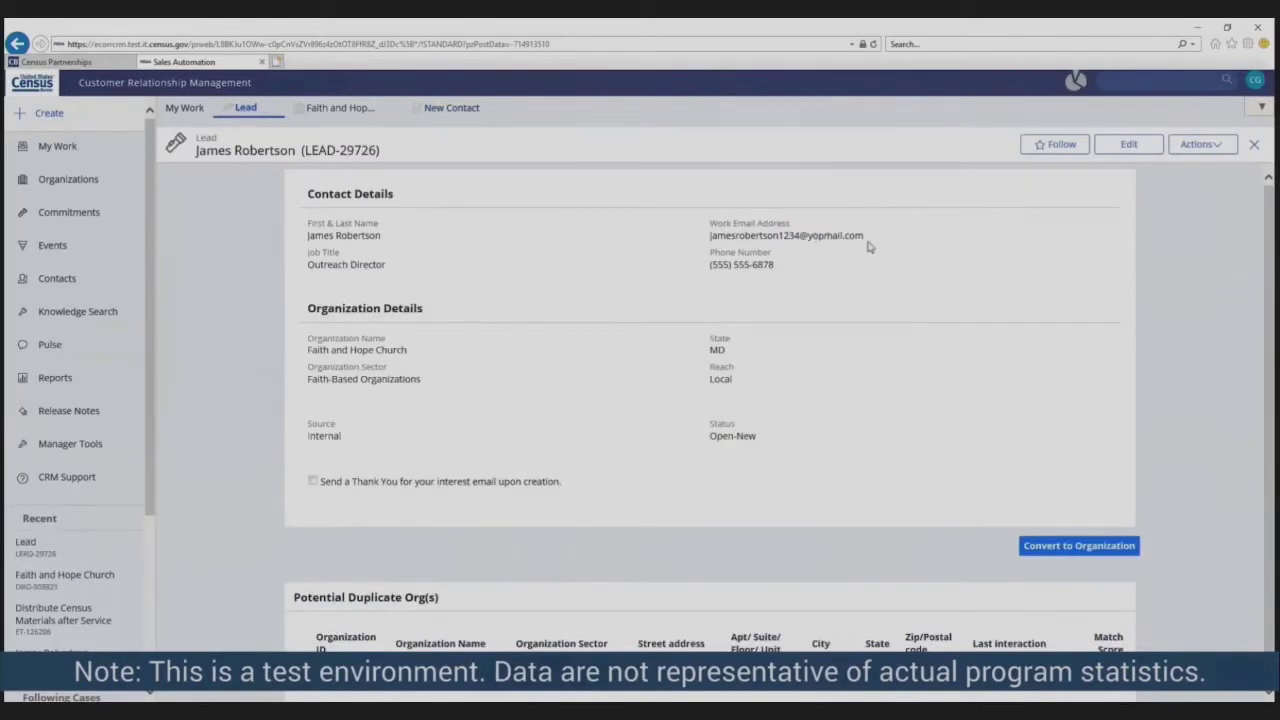
# - Copy the lead's work email into the new contact's Business Email field
pyautogui.moveTo(864, 237); pyautogui.dragTo(746, 240)
pyautogui.hotkey('ctrl', 'c')
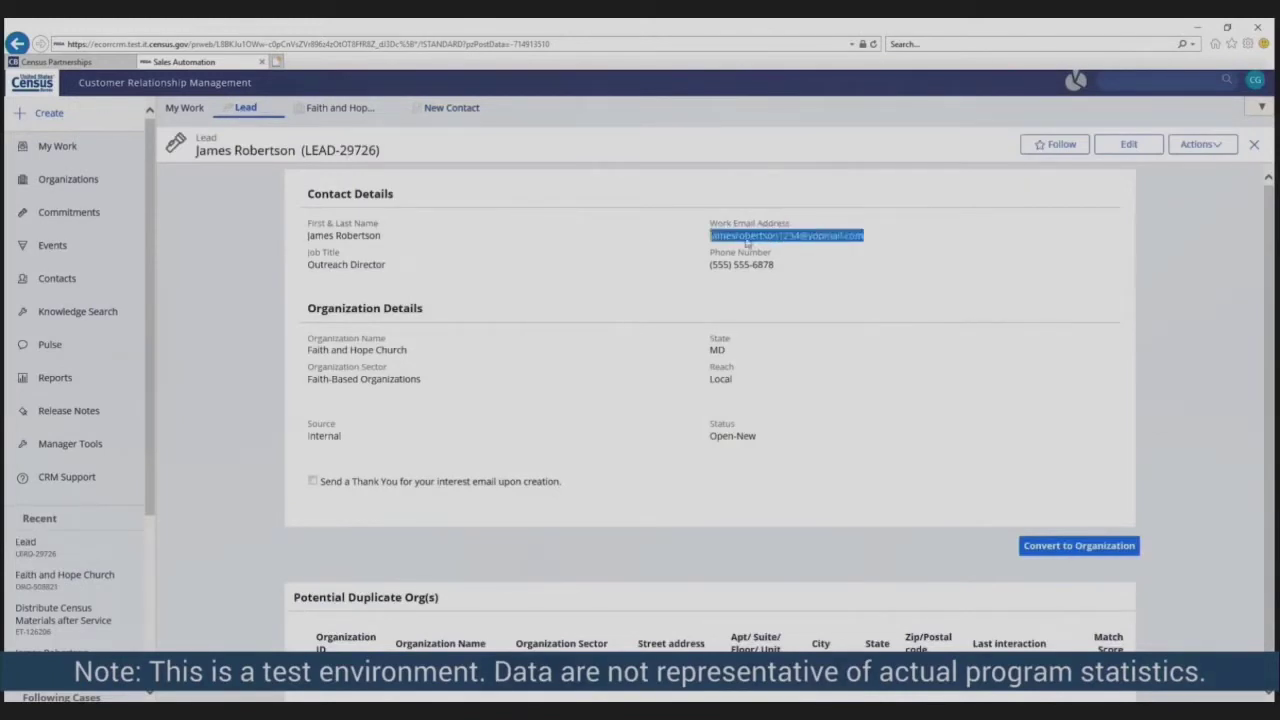
pyautogui.click(491, 107)
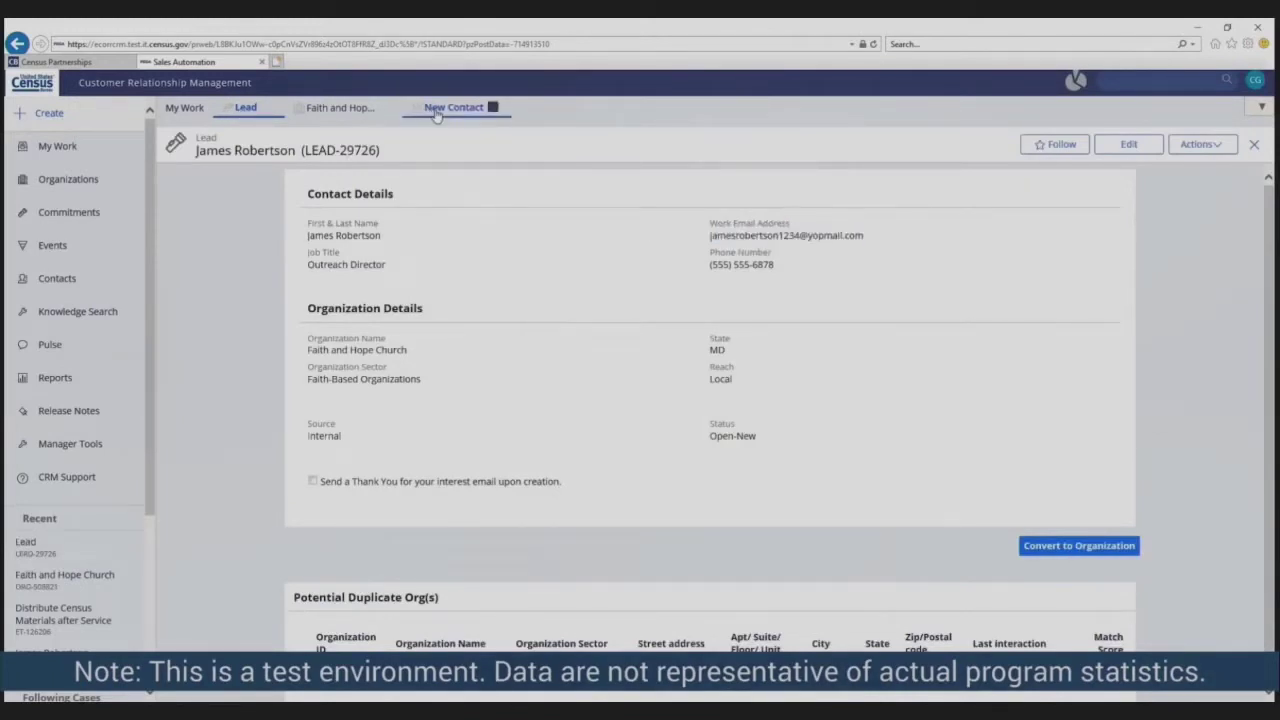
pyautogui.click(962, 237)
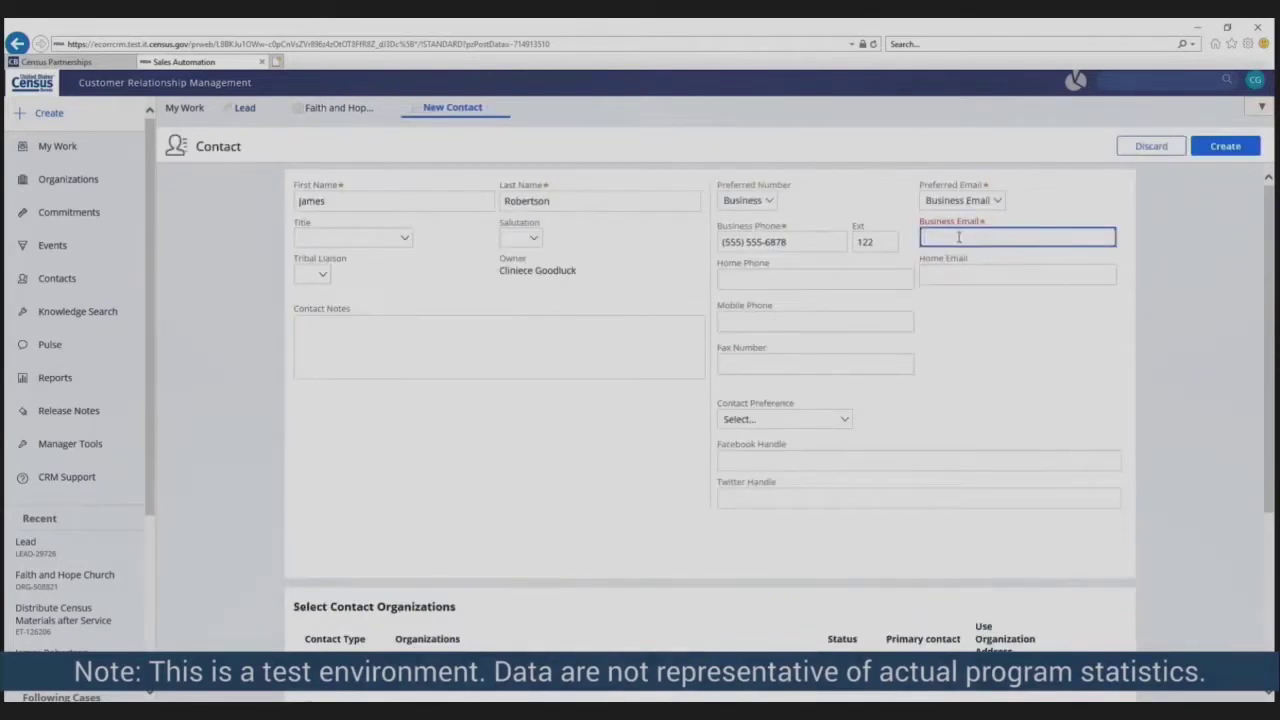
pyautogui.hotkey('ctrl', 'v')
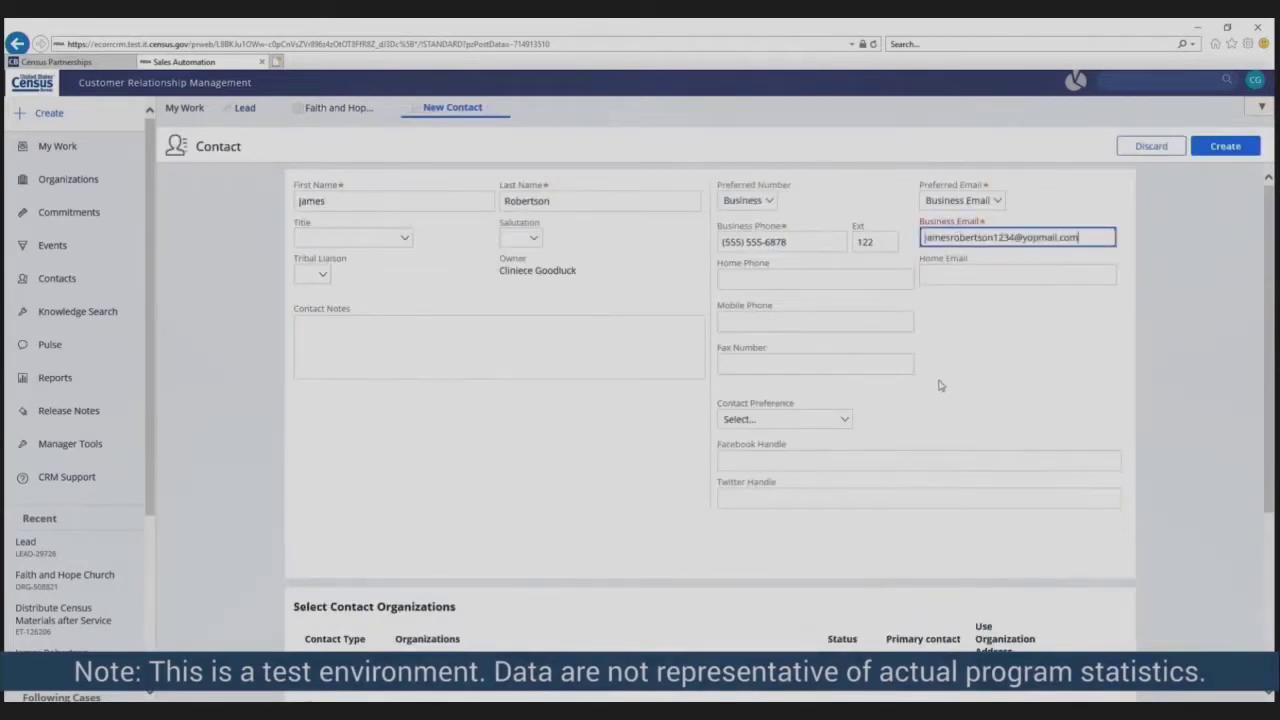
# - Use the organization address as primary, create the contact, and return to Faith and Hope Church
pyautogui.scroll(-1, 938, 385)
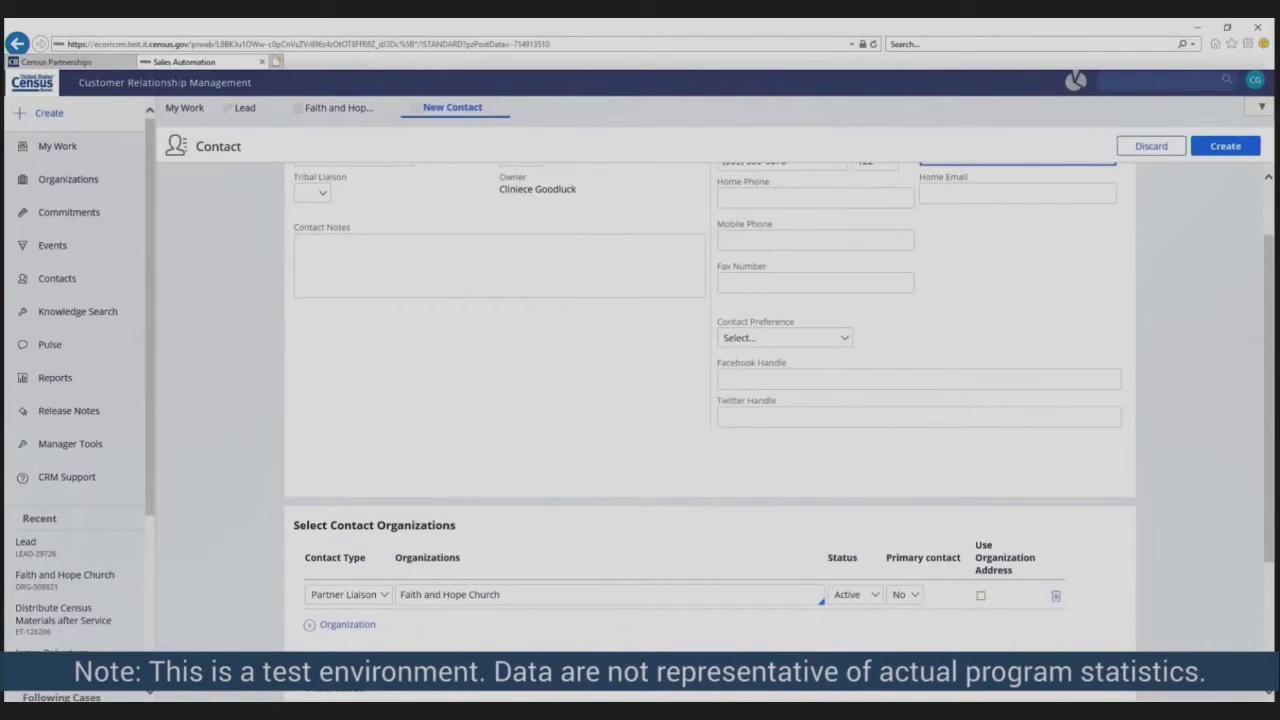
pyautogui.scroll(-2, 945, 524)
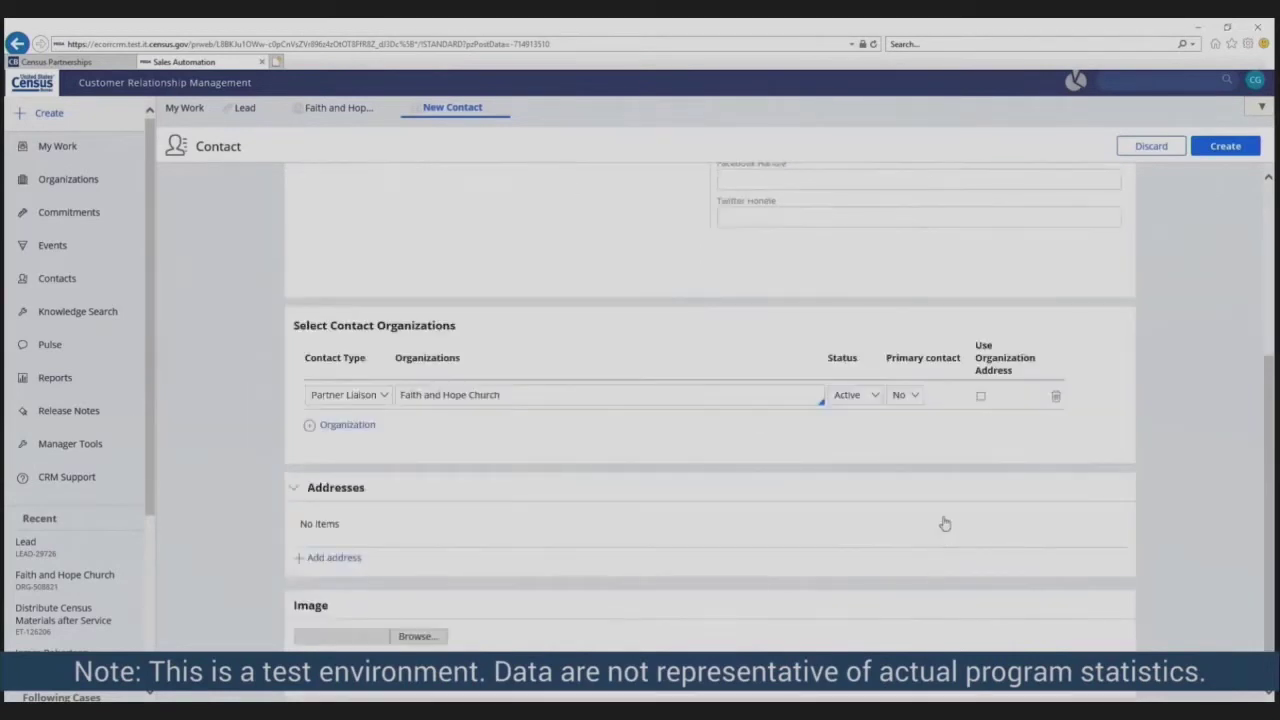
pyautogui.click(980, 397)
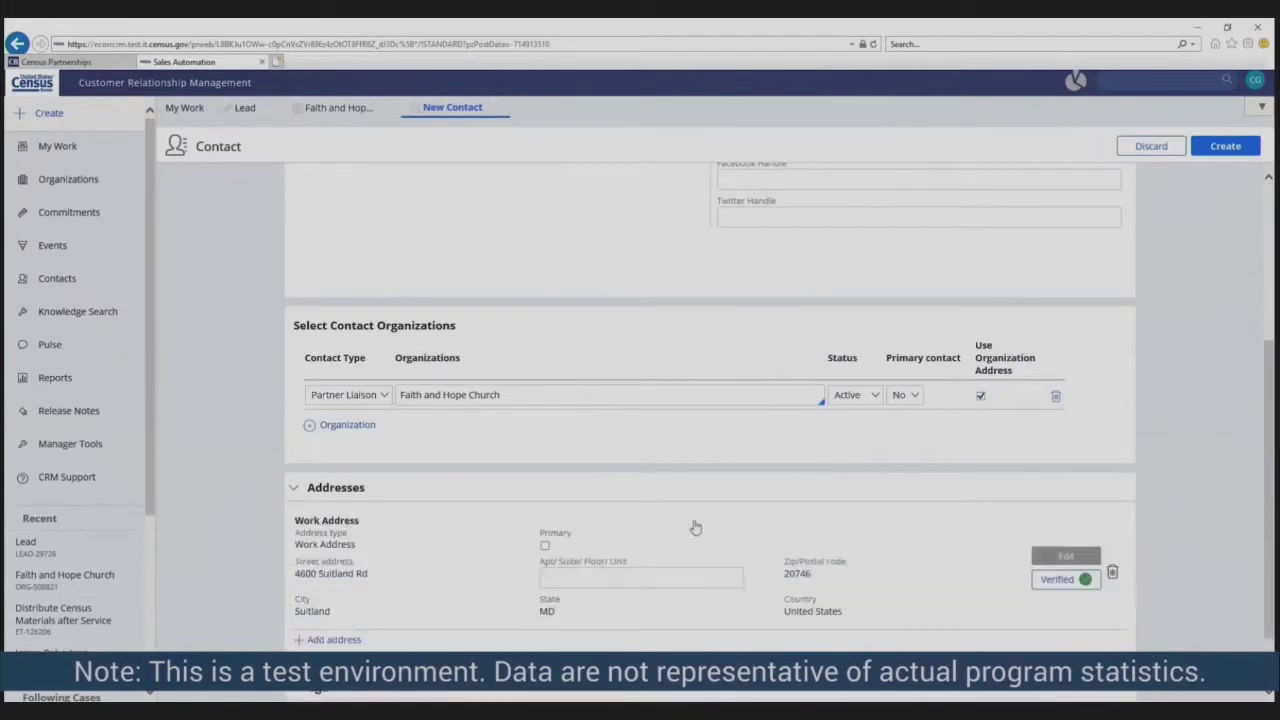
pyautogui.click(545, 546)
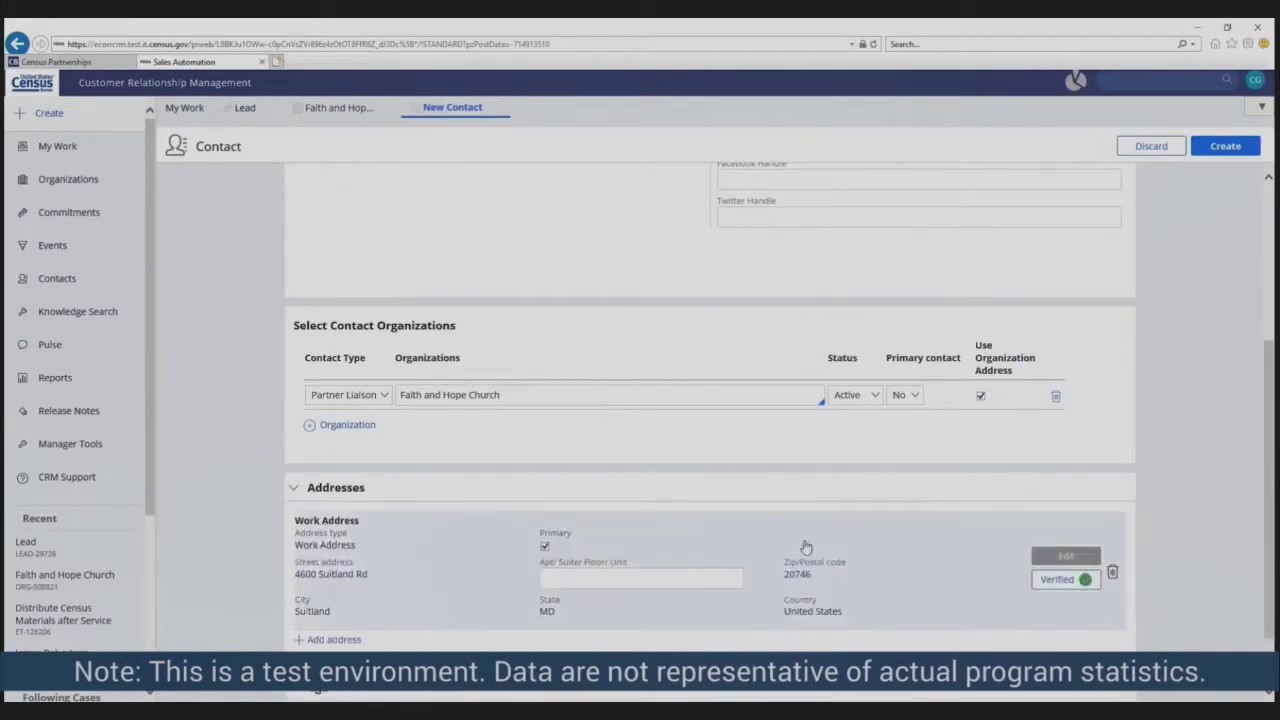
pyautogui.scroll(-1, 923, 608)
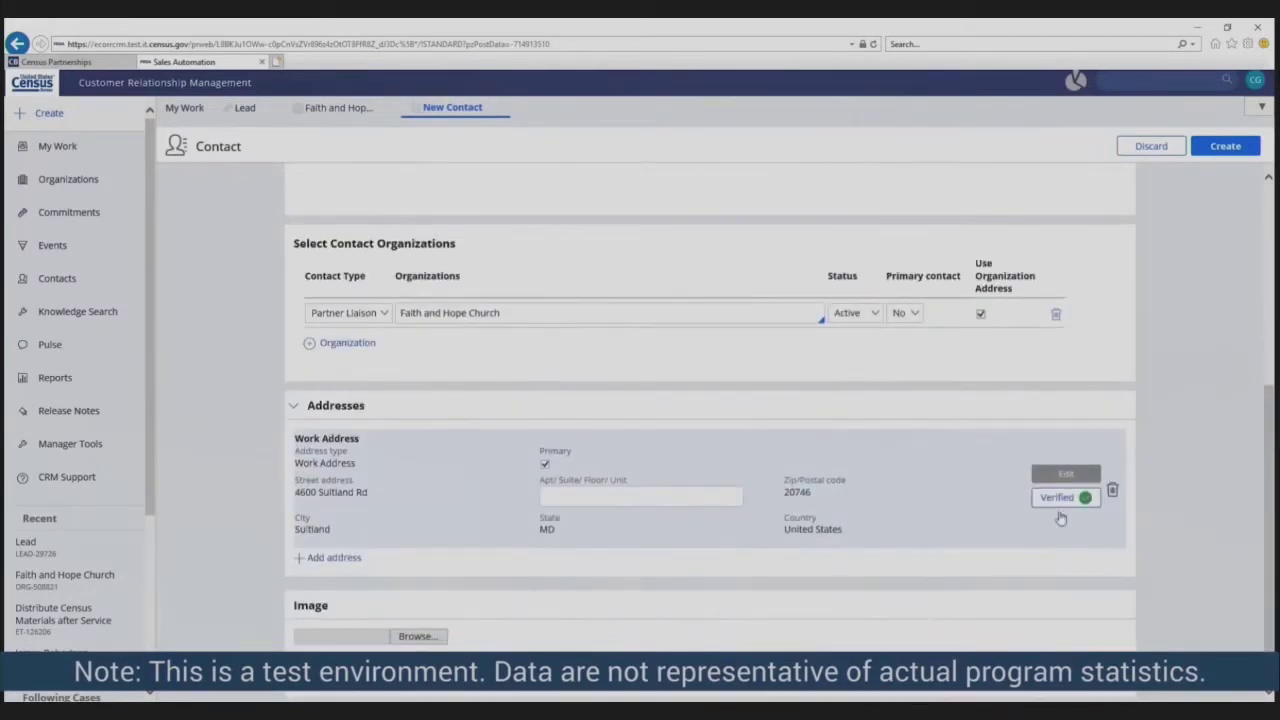
pyautogui.click(1238, 145)
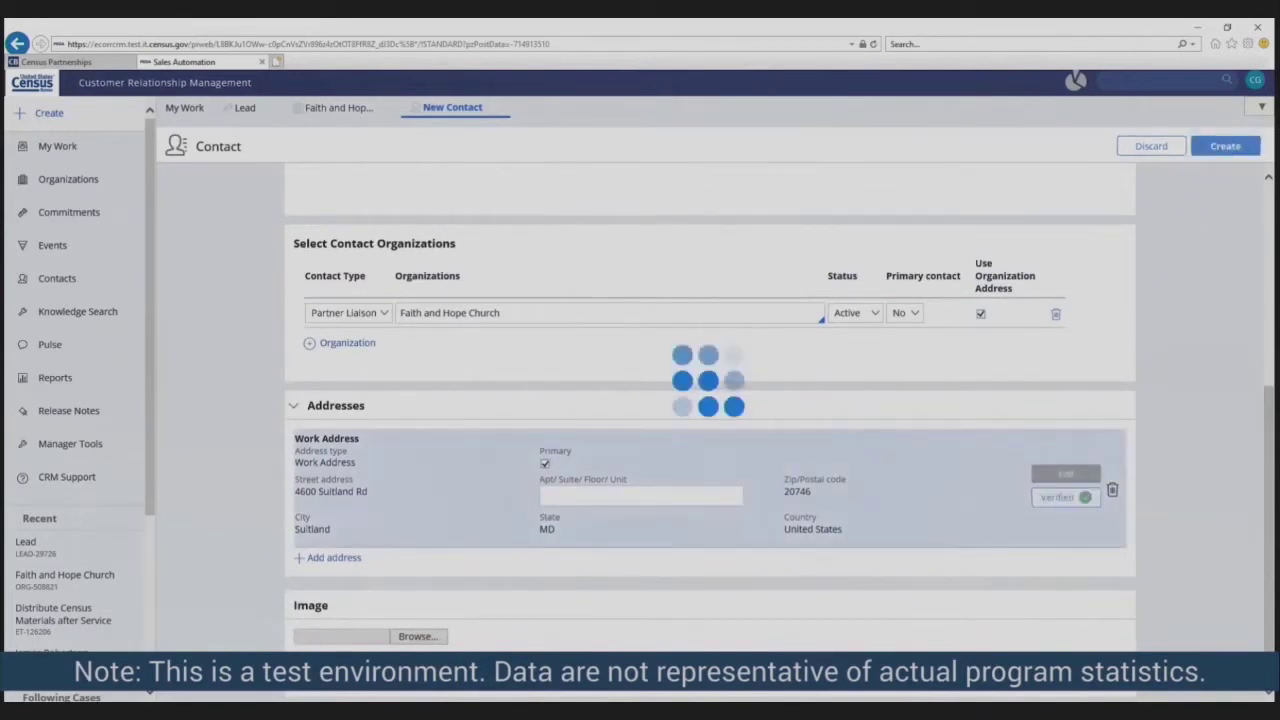
pyautogui.scroll(-4, 903, 464)
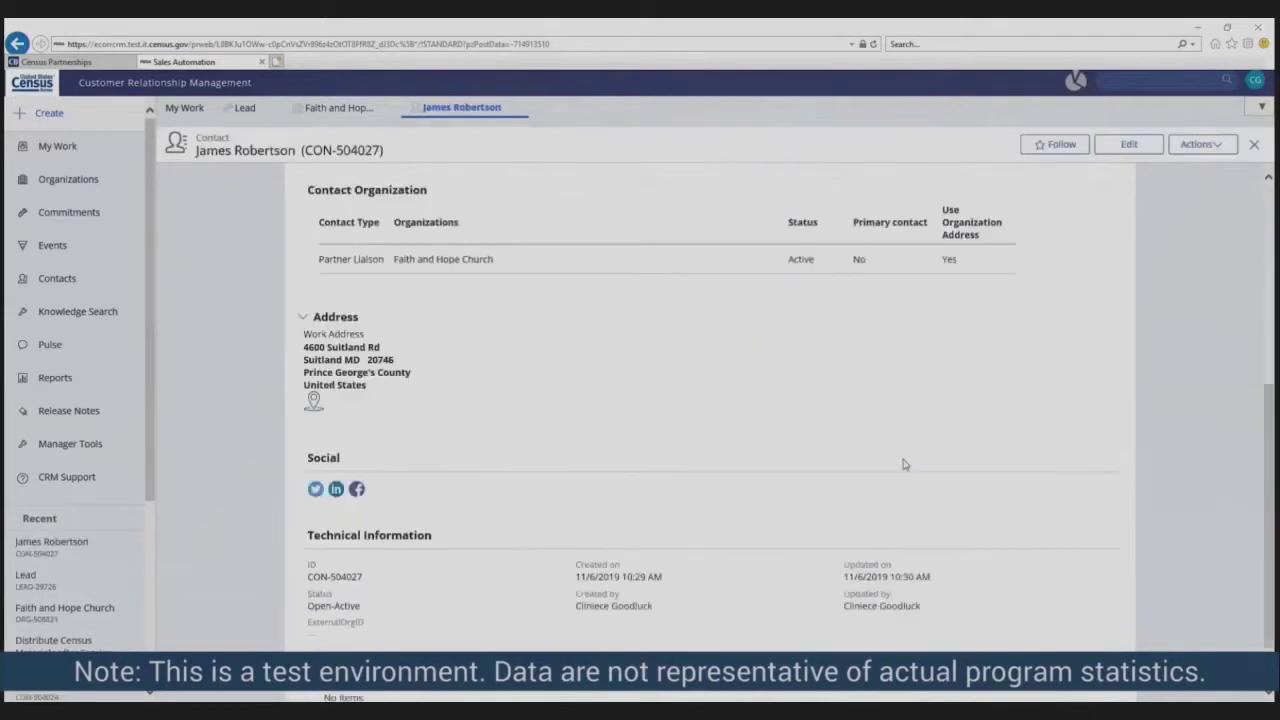
pyautogui.scroll(-1, 903, 464)
pyautogui.scroll(5, 897, 490)
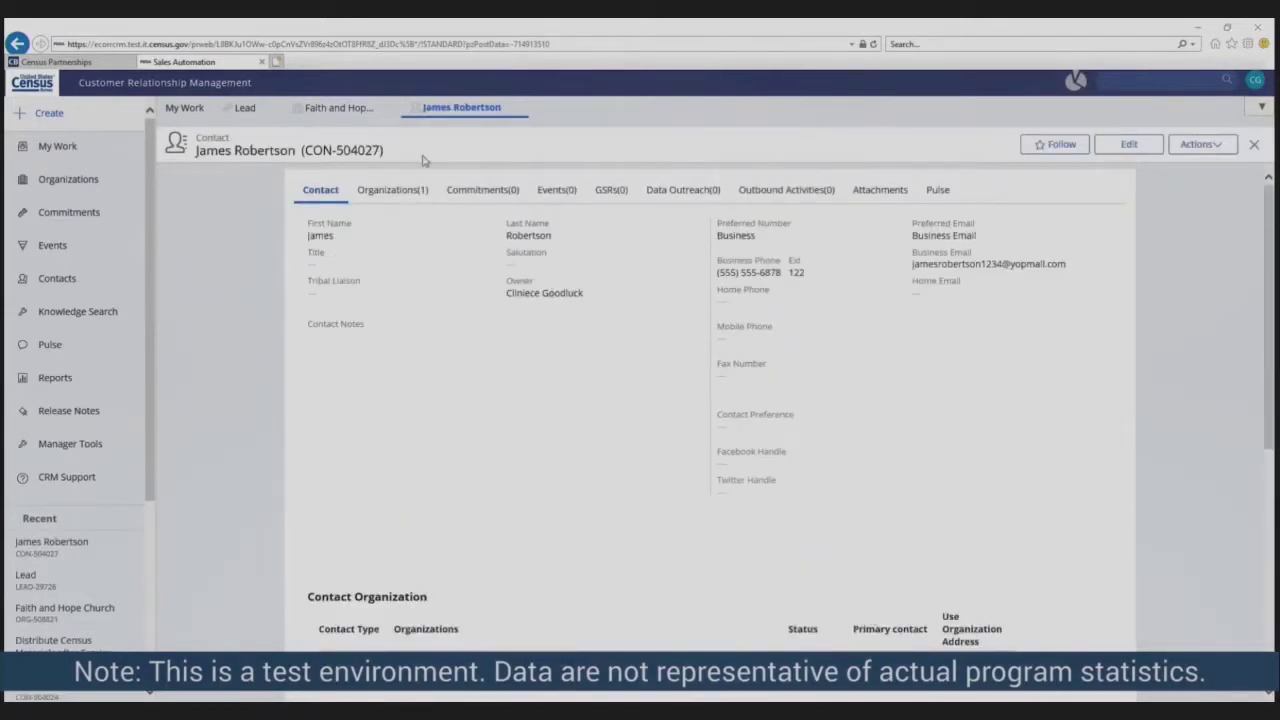
pyautogui.click(333, 110)
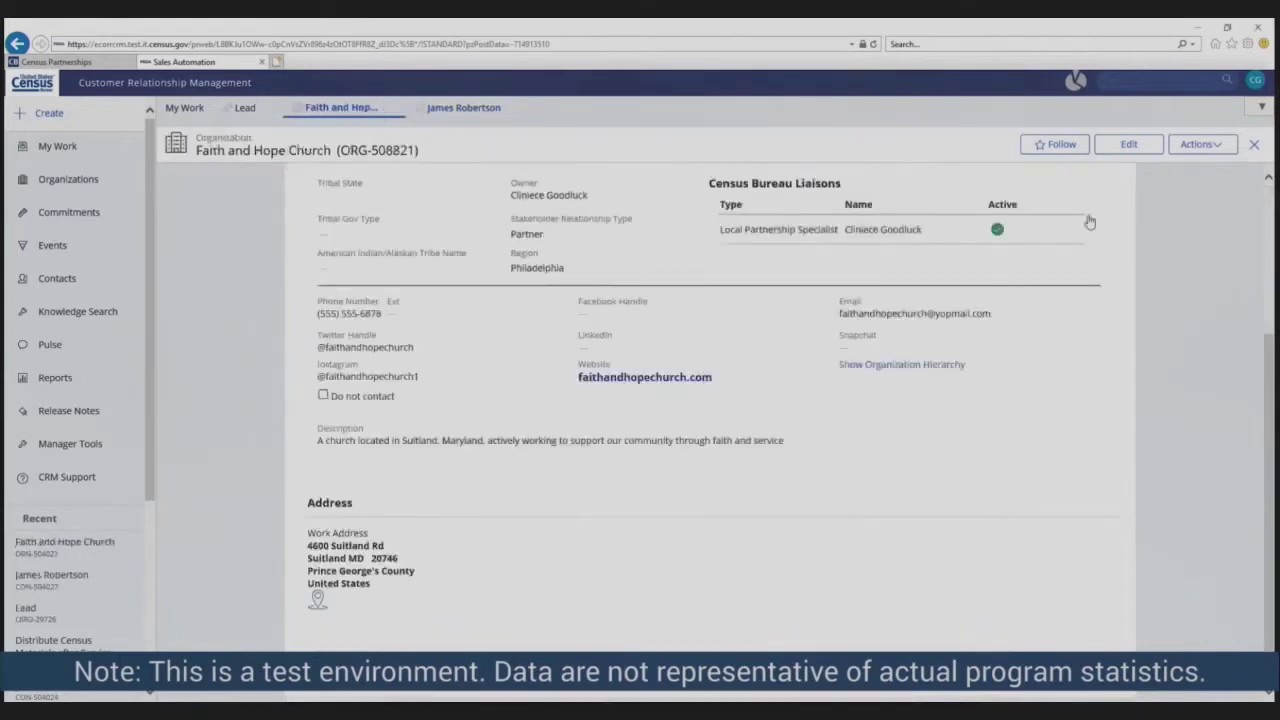
# - Start a commitment for the contact named Distribute Census Materials, reach 5000, type Host an event
pyautogui.click(1219, 150)
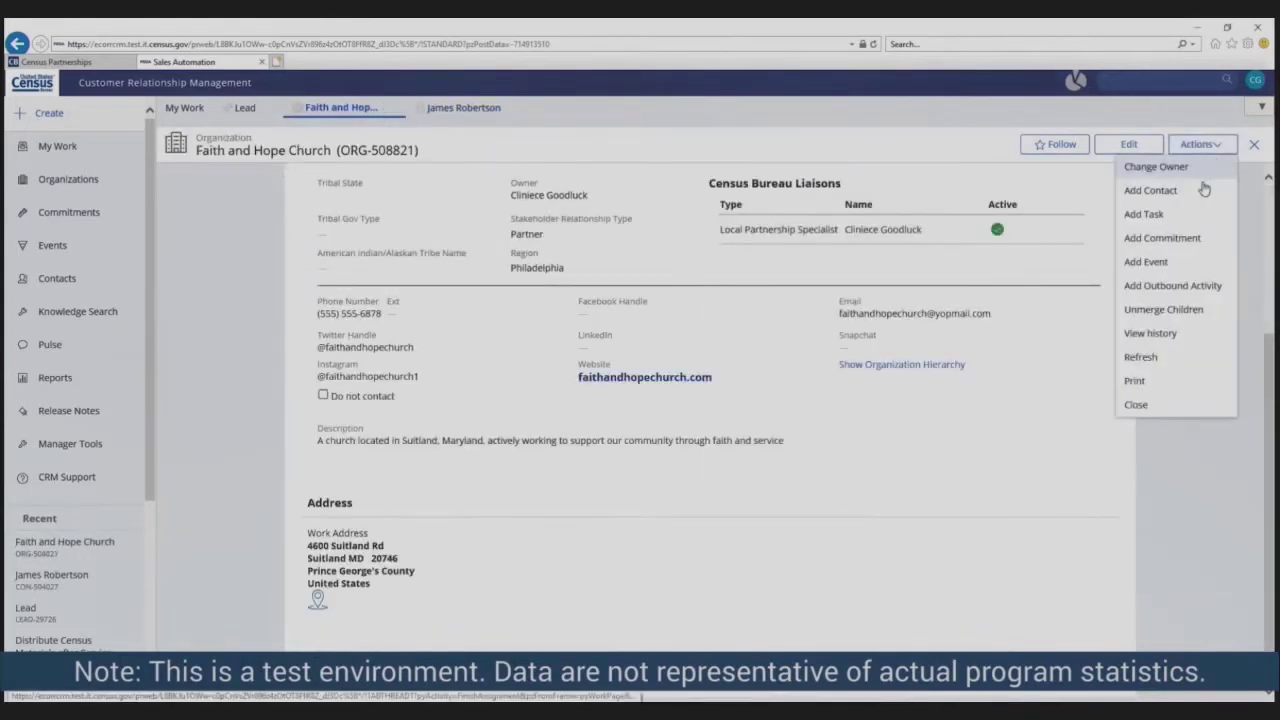
pyautogui.click(1189, 240)
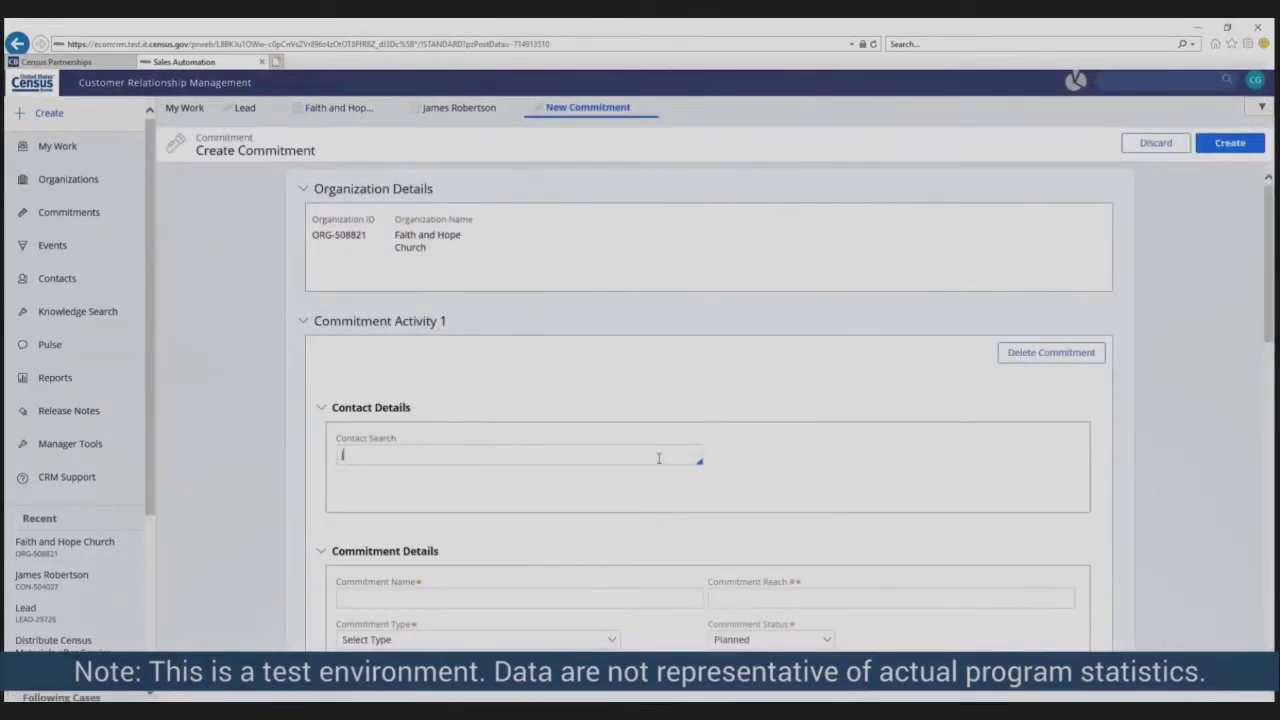
pyautogui.write('james')
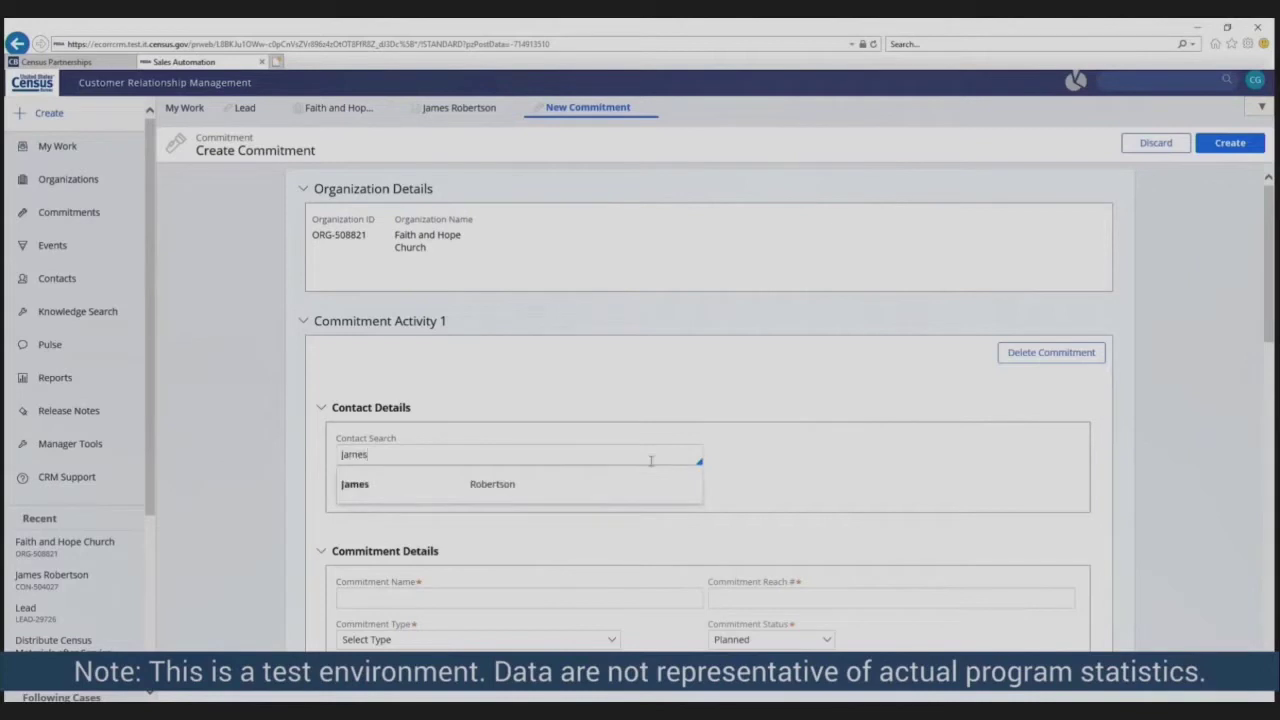
pyautogui.click(545, 495)
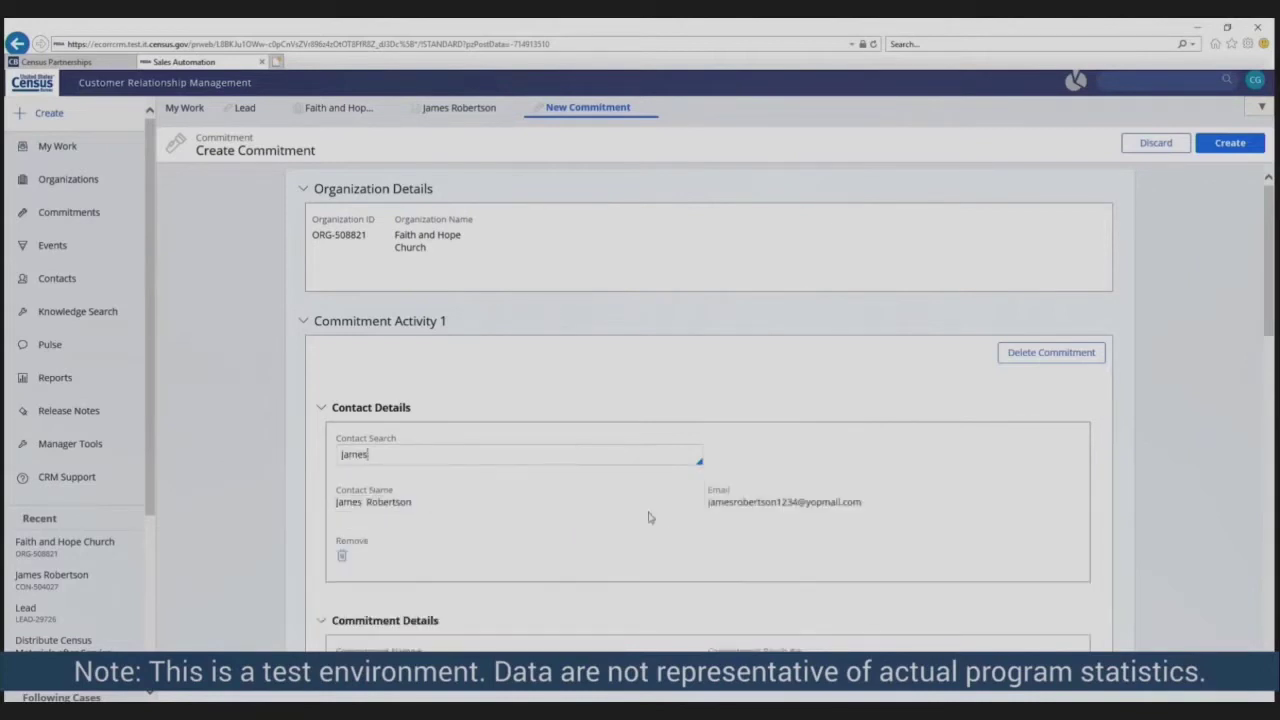
pyautogui.scroll(-3, 650, 520)
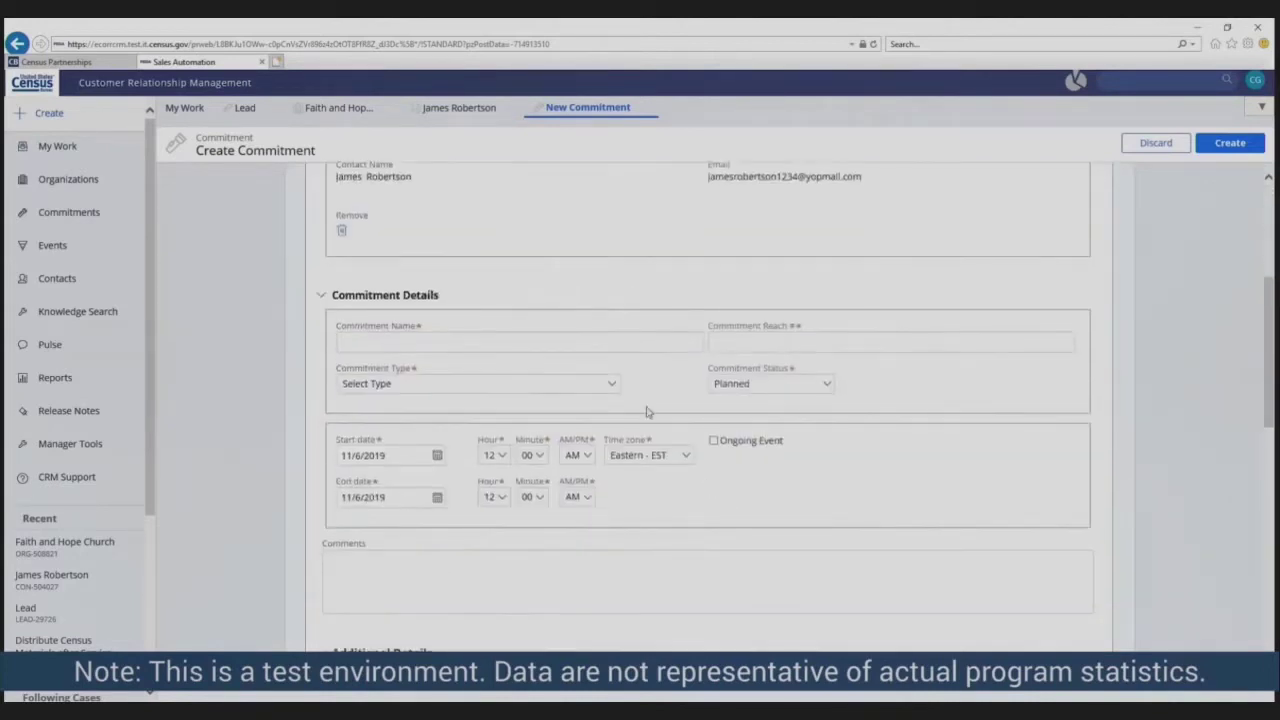
pyautogui.click(672, 344)
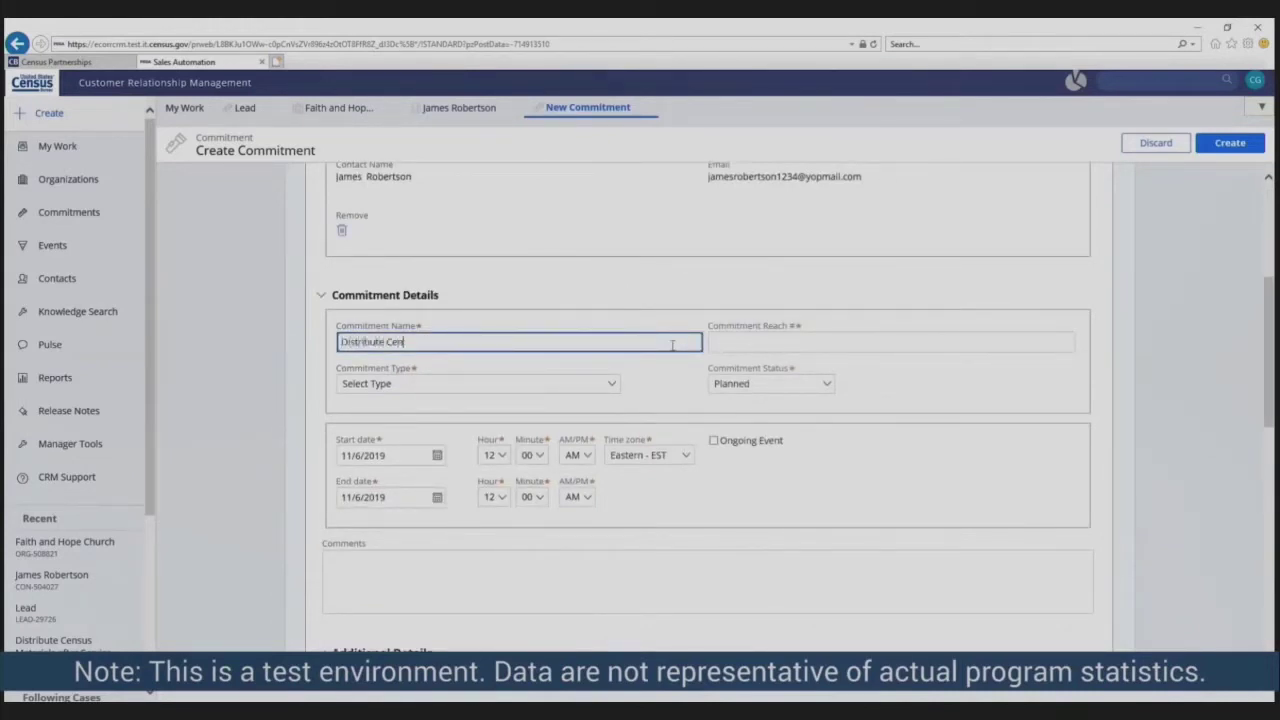
pyautogui.write('Distribute Census Materials')
pyautogui.click(818, 345)
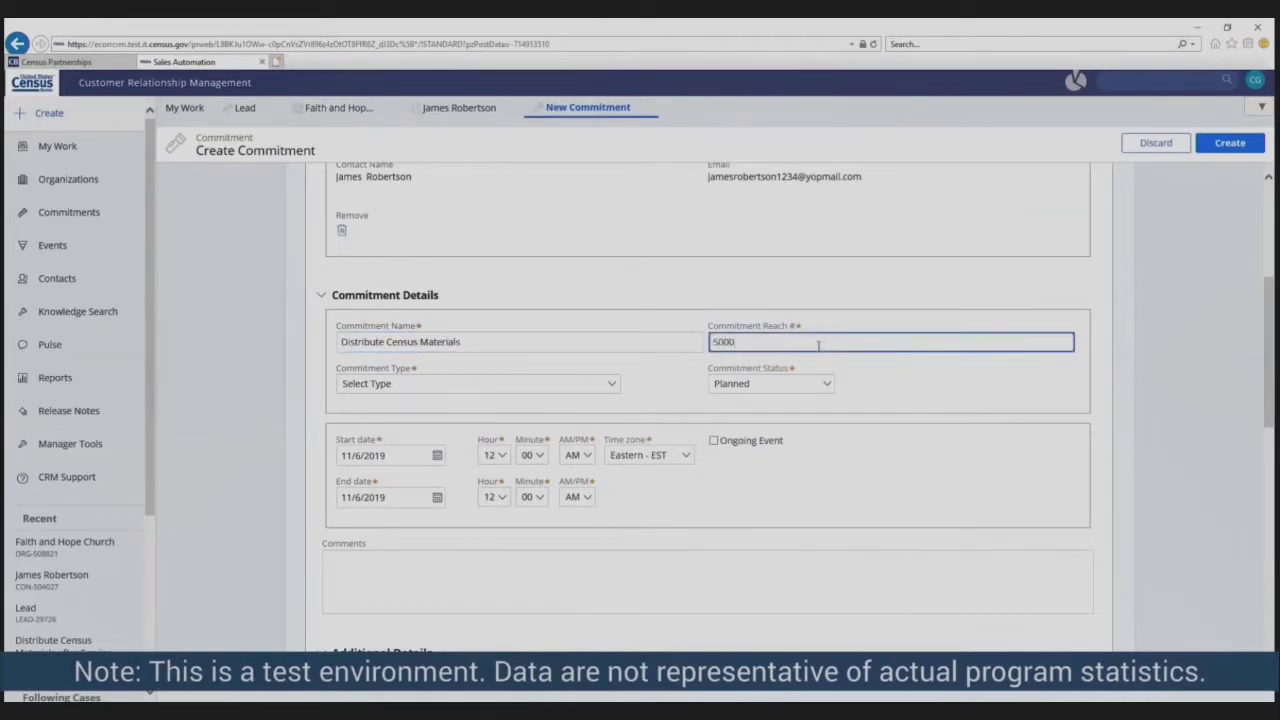
pyautogui.click(607, 386)
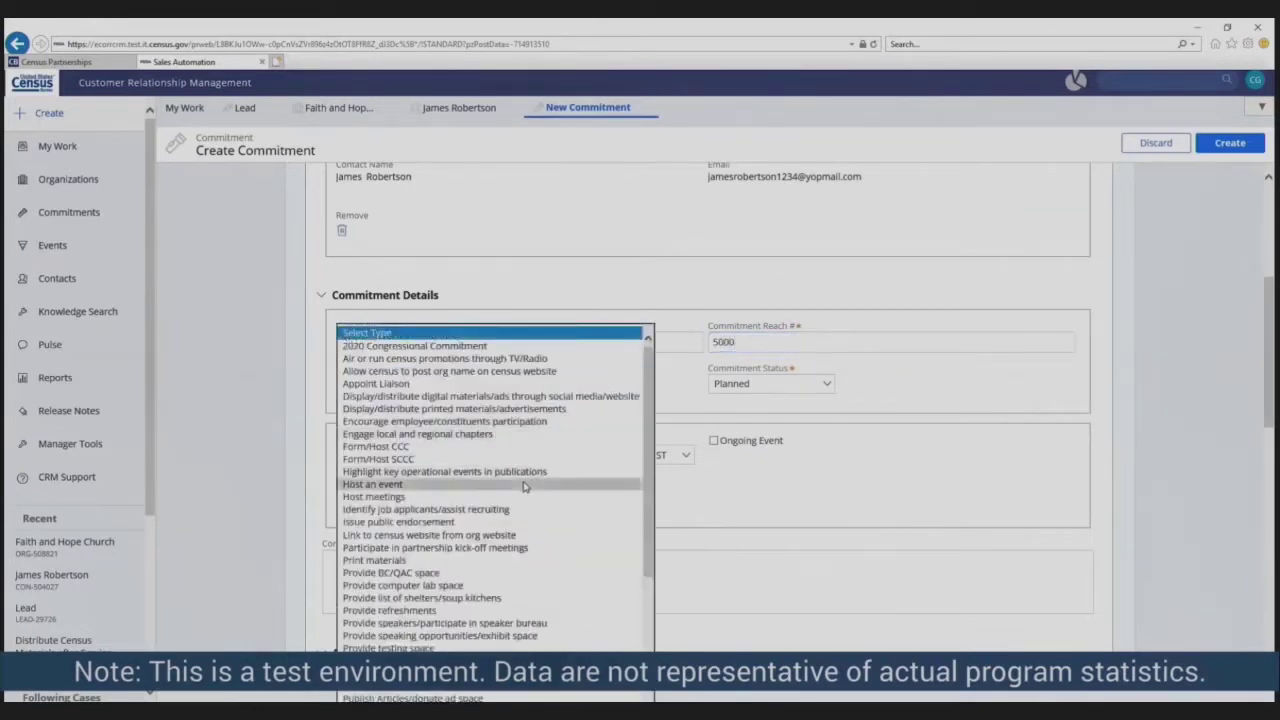
pyautogui.click(563, 484)
# - Schedule it for June 7, 2020, 10 AM to 12 PM, and create the commitment
pyautogui.click(437, 457)
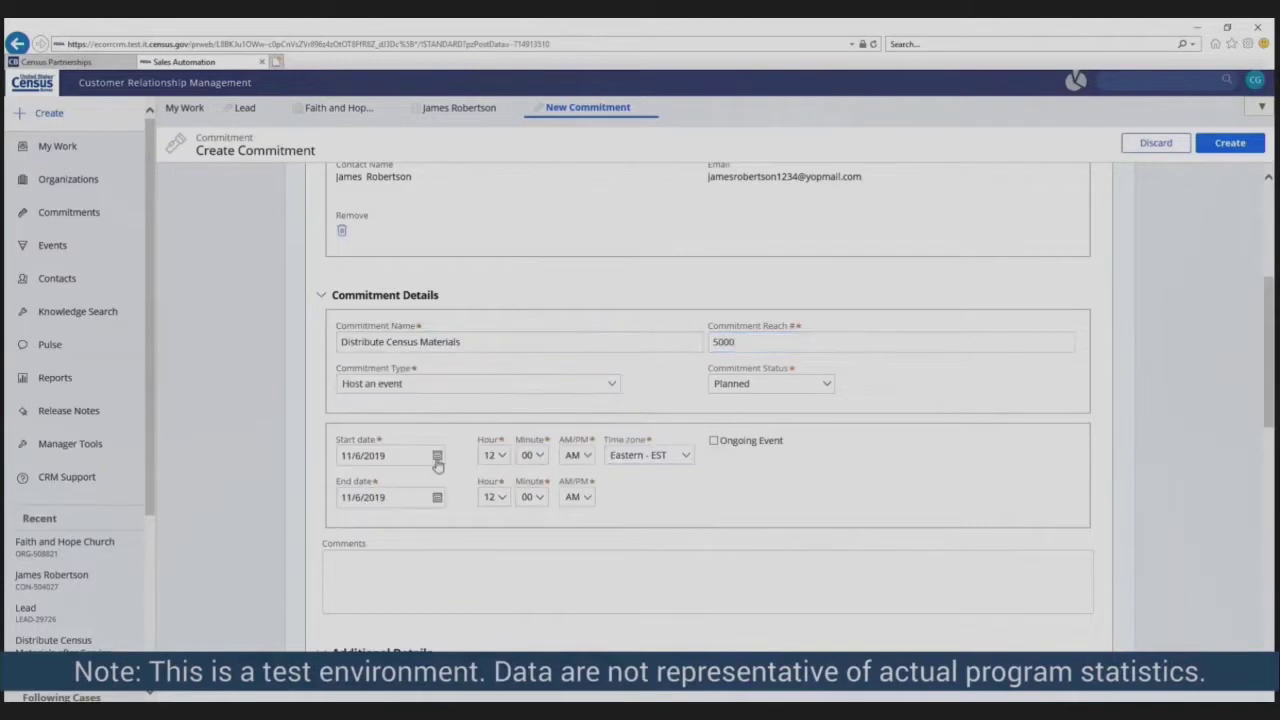
pyautogui.click(477, 477)
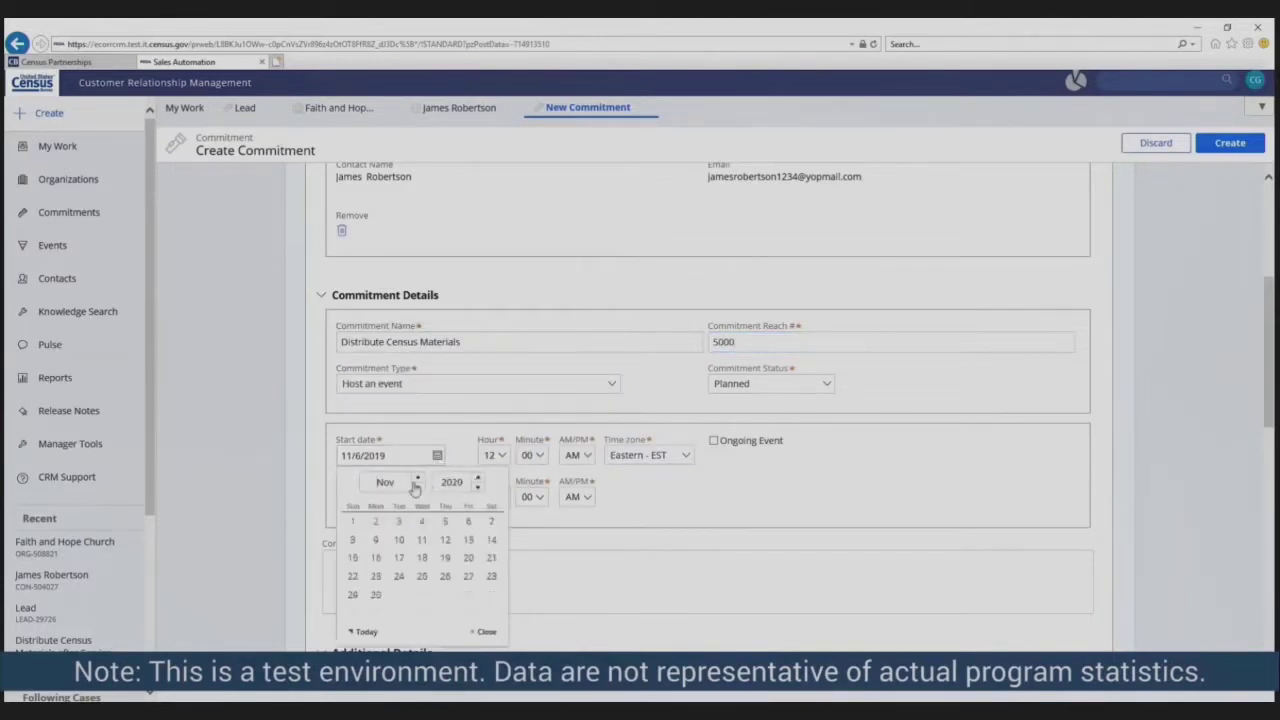
pyautogui.click(418, 487)
pyautogui.click(418, 487)
pyautogui.click(418, 487)
pyautogui.click(418, 487)
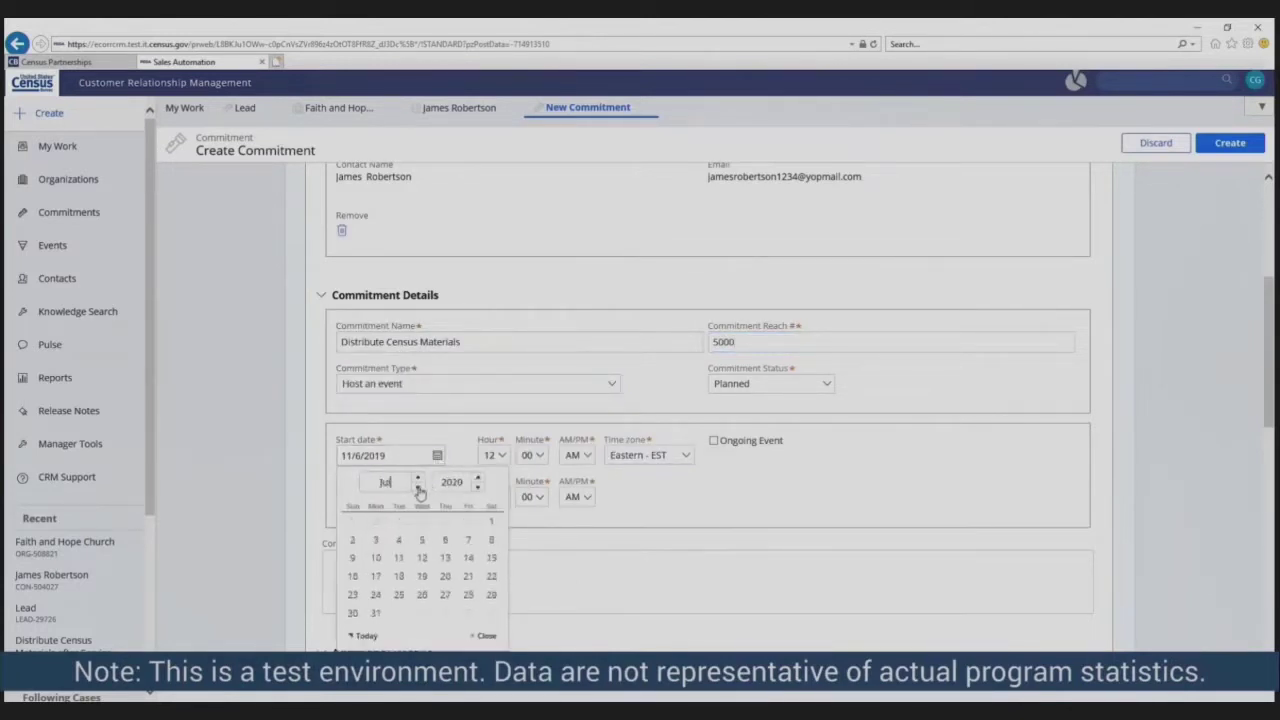
pyautogui.click(419, 489)
pyautogui.click(352, 539)
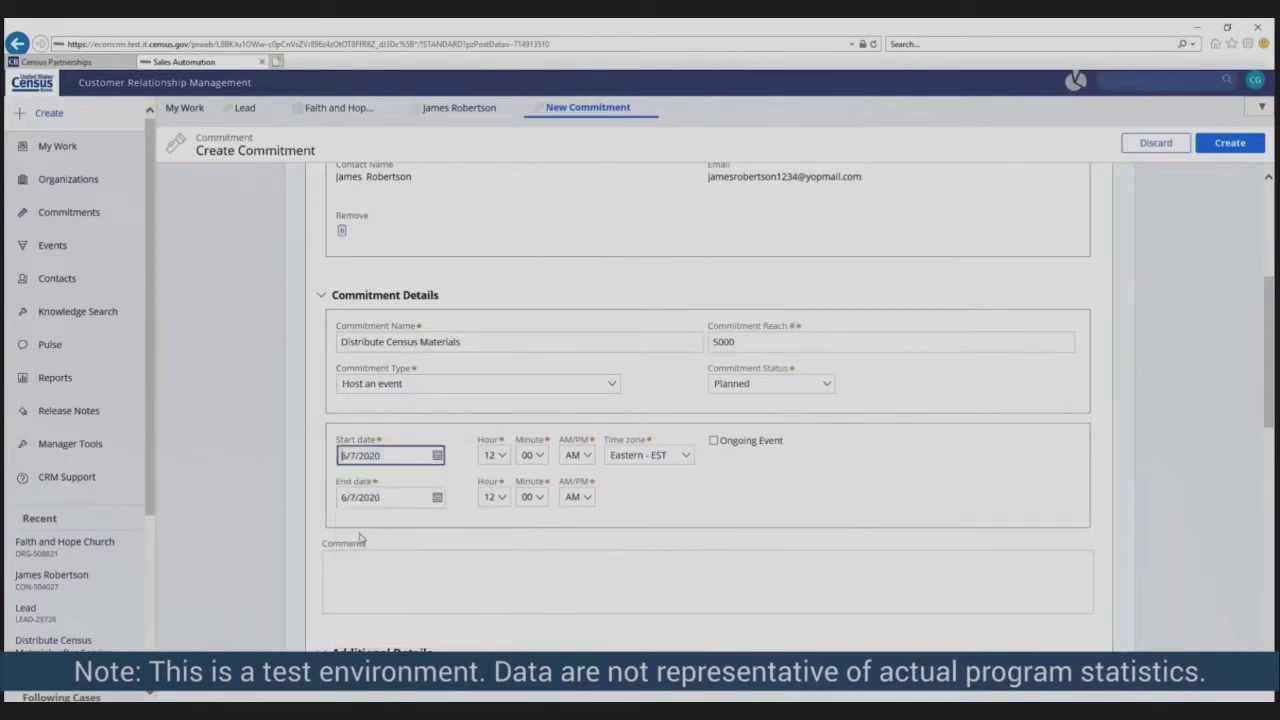
pyautogui.click(493, 455)
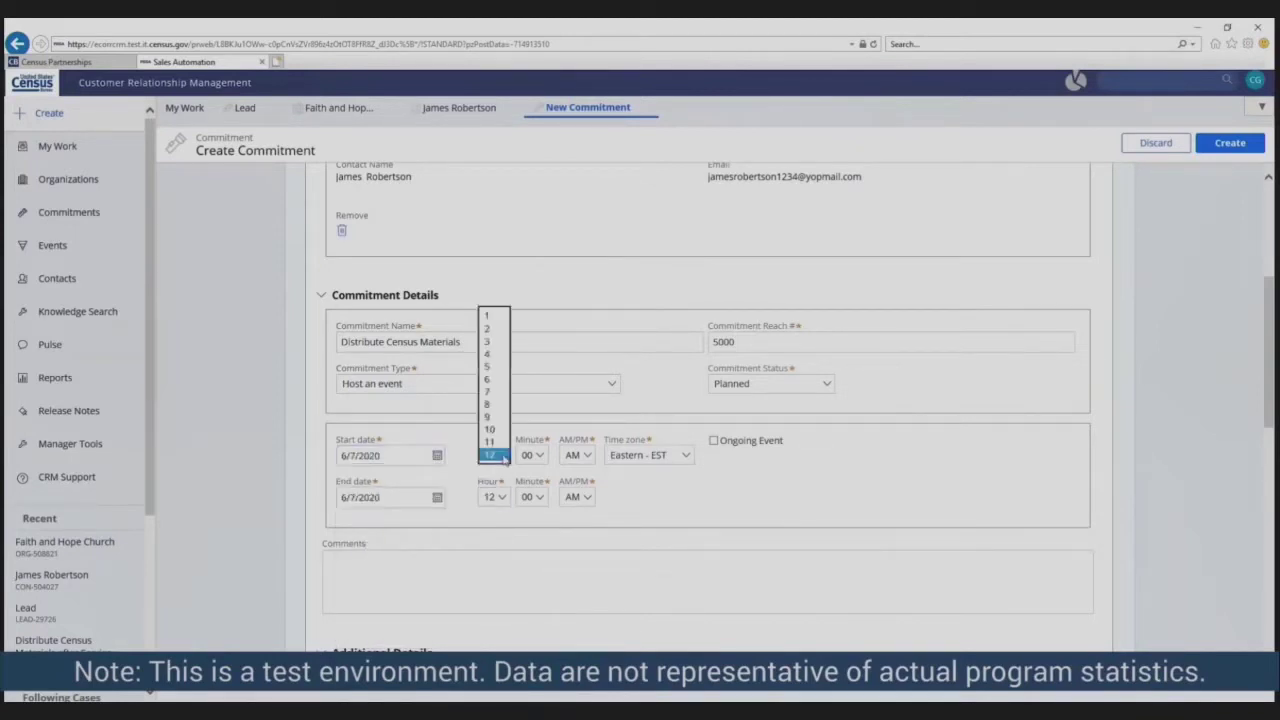
pyautogui.click(493, 430)
pyautogui.click(586, 502)
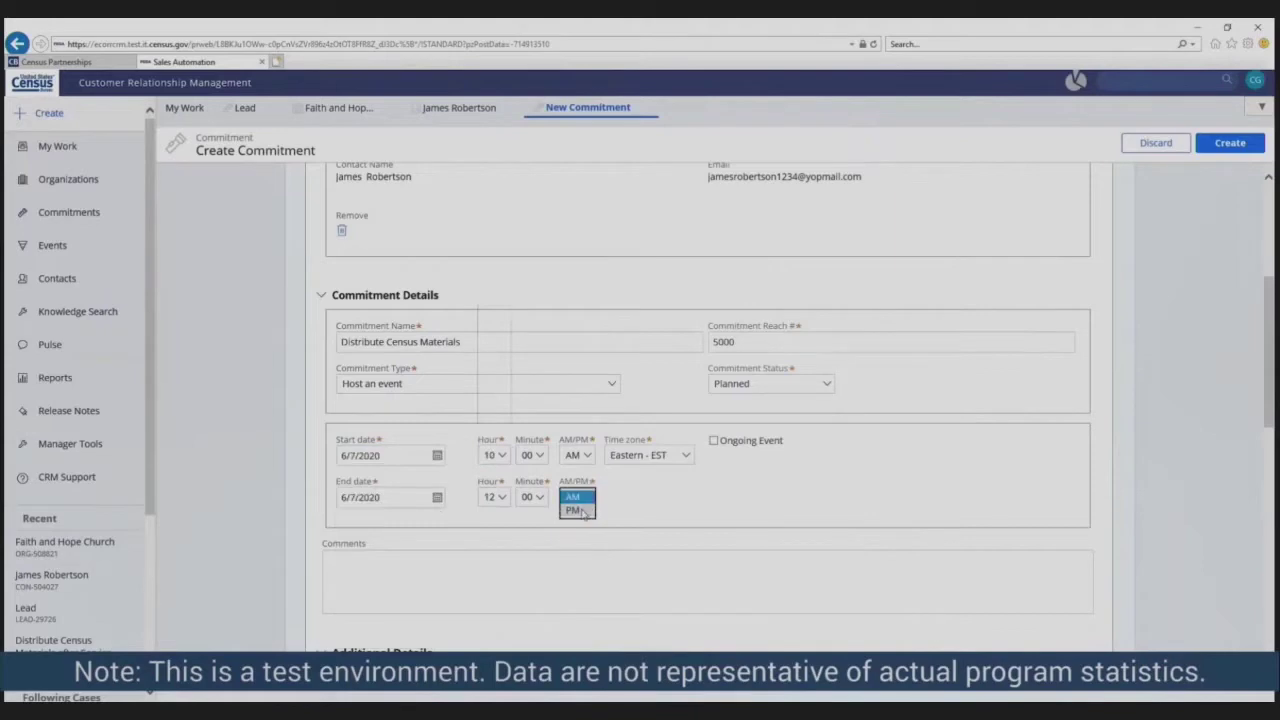
pyautogui.click(580, 512)
pyautogui.scroll(-6, 827, 524)
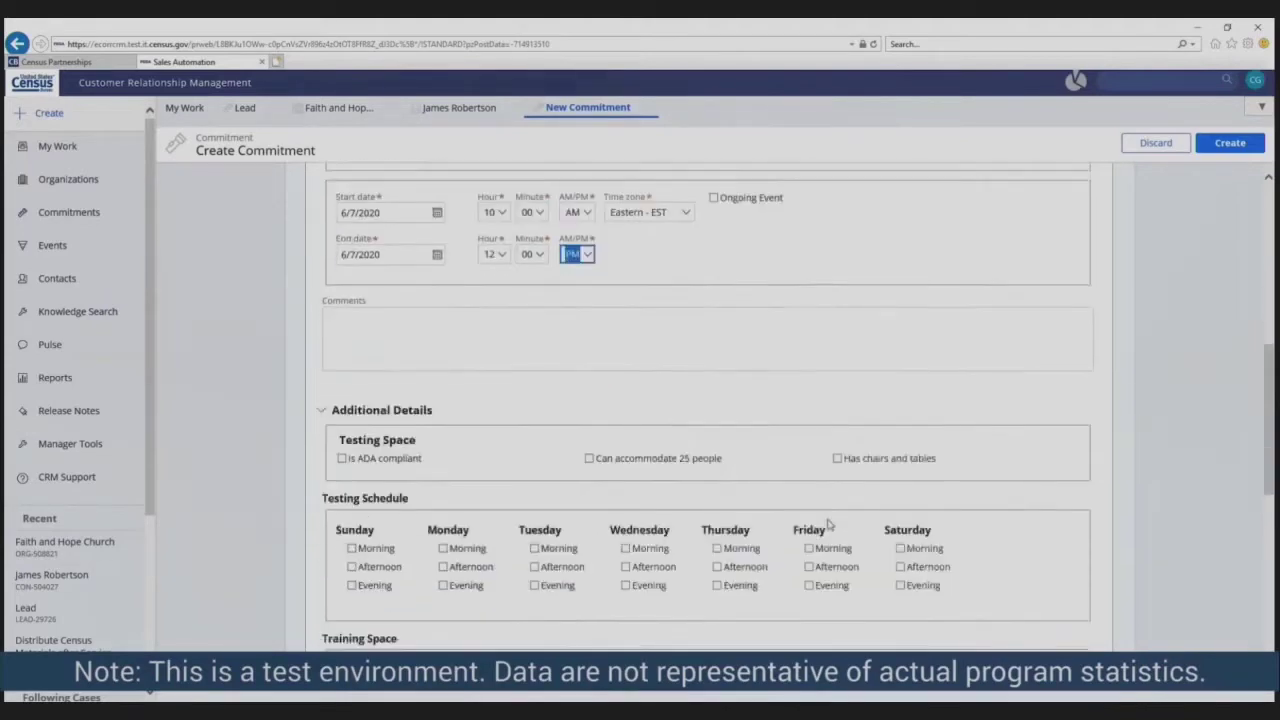
pyautogui.scroll(-5, 827, 524)
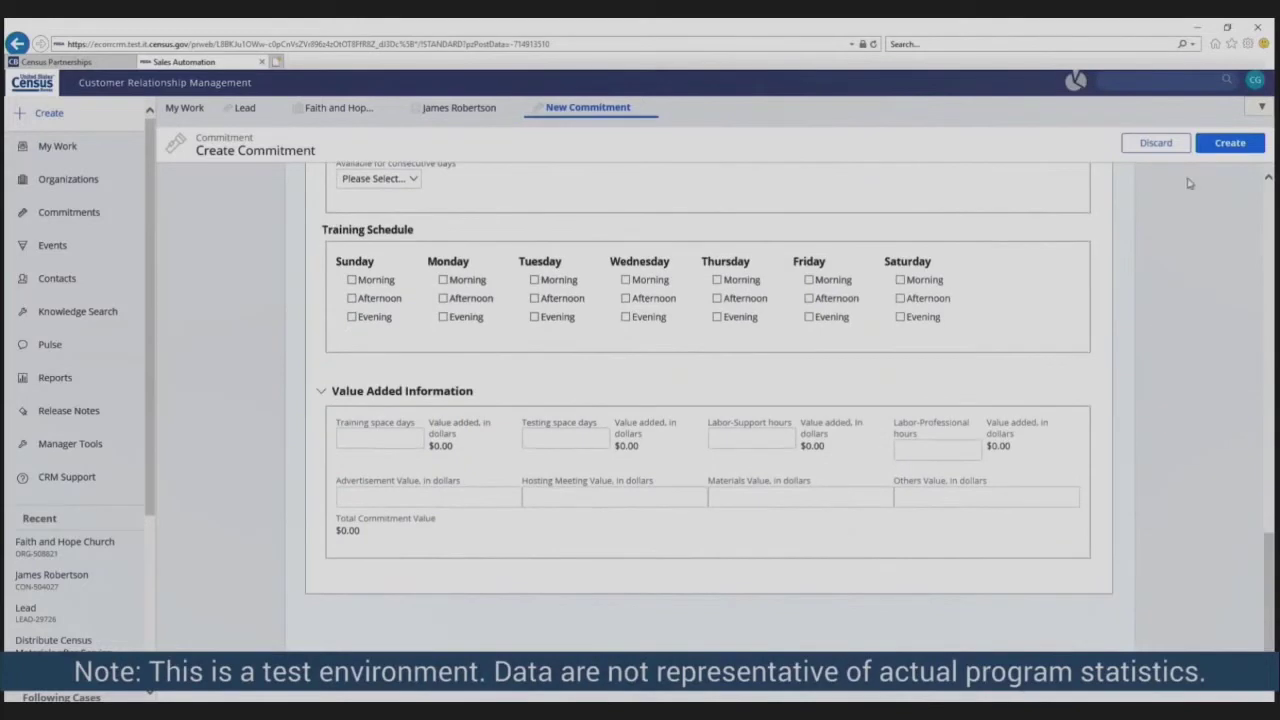
pyautogui.click(1225, 142)
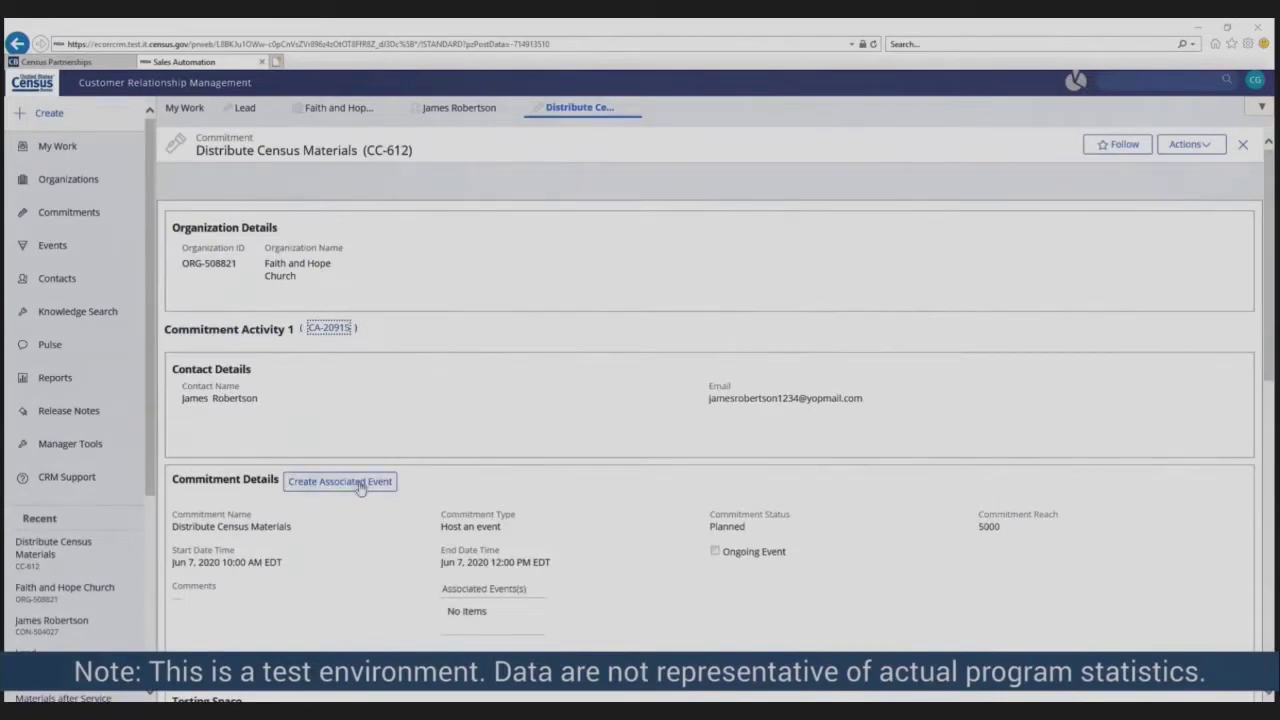
# - Add an event to the commitment with type Commitment Activity and a 'Set up…' booth description
pyautogui.click(360, 484)
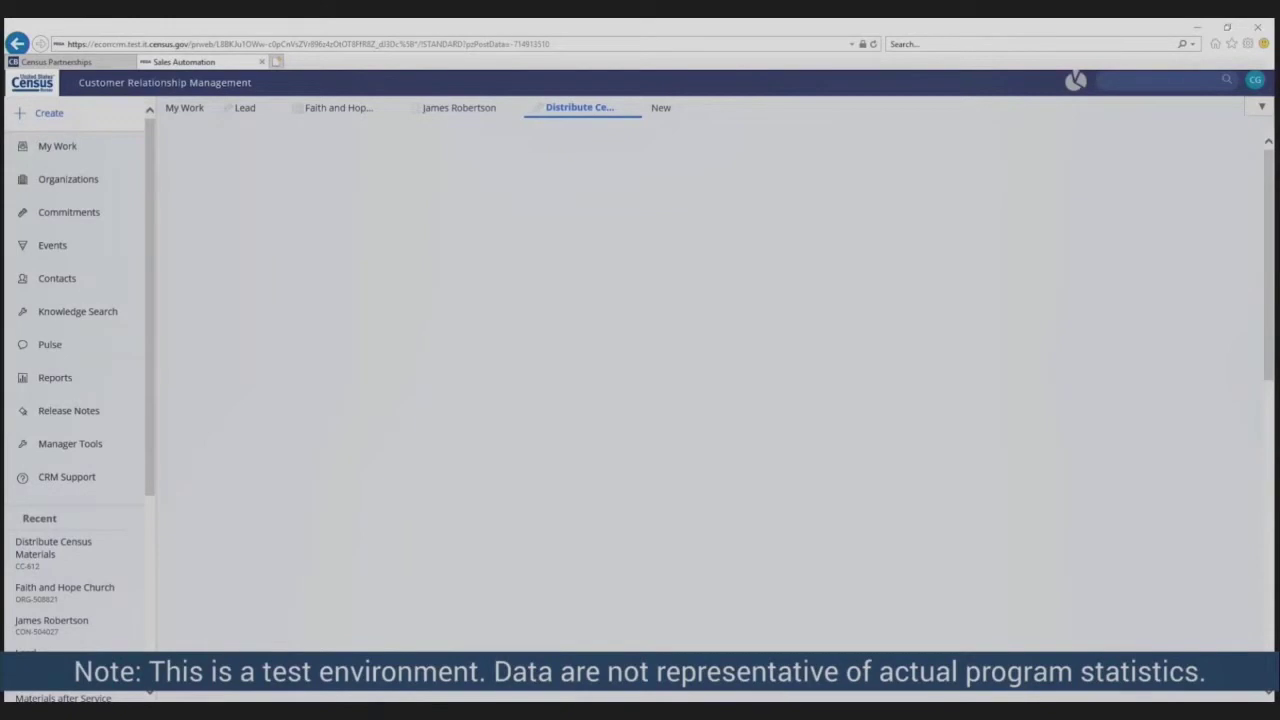
pyautogui.scroll(-3, 872, 590)
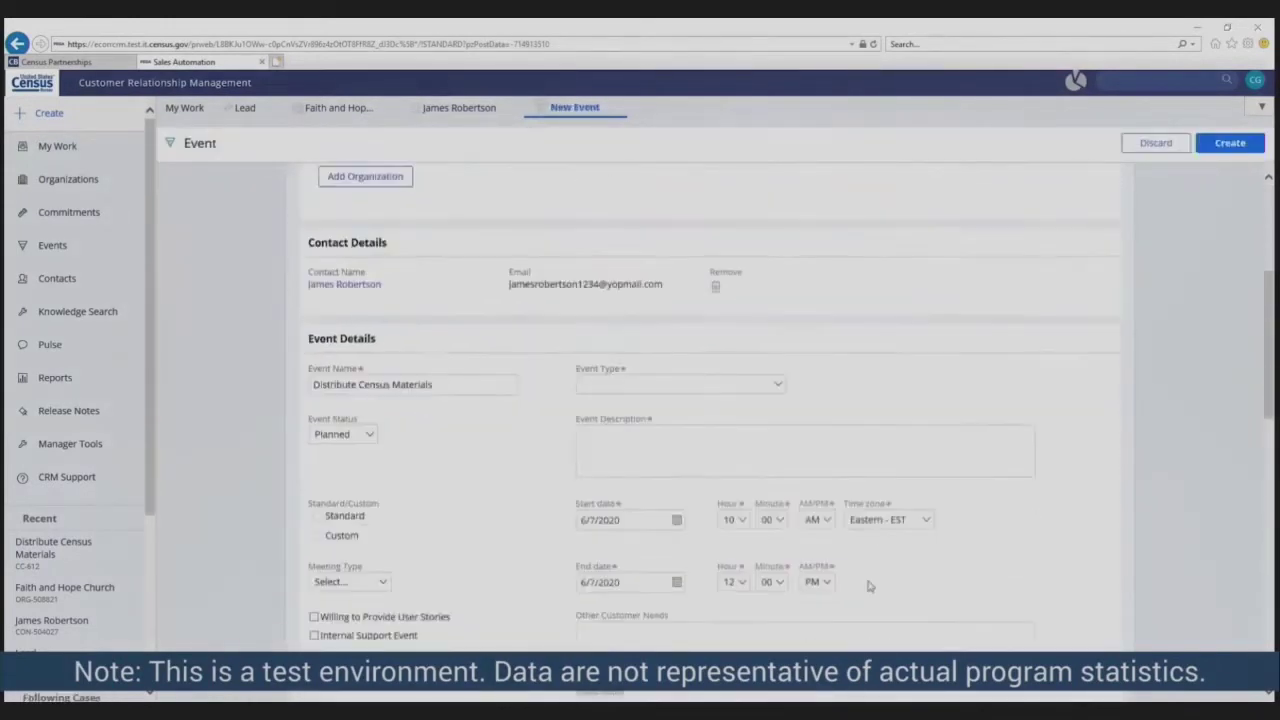
pyautogui.click(777, 374)
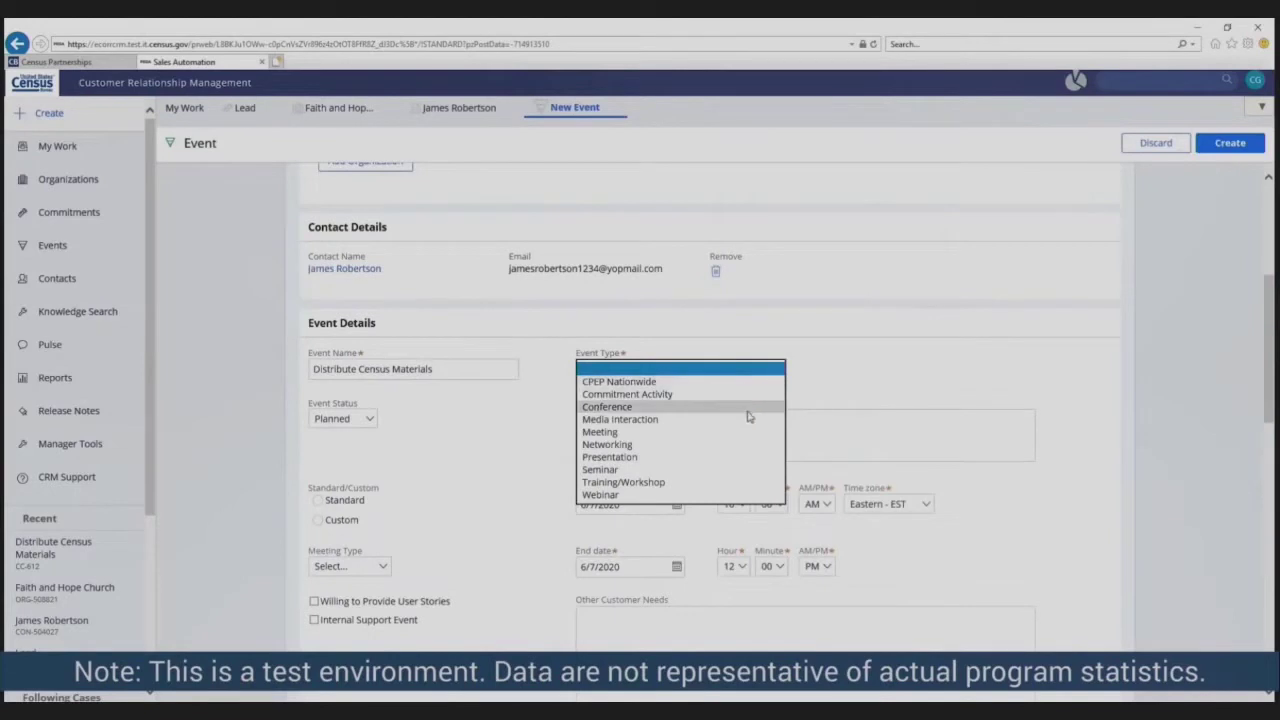
pyautogui.click(744, 396)
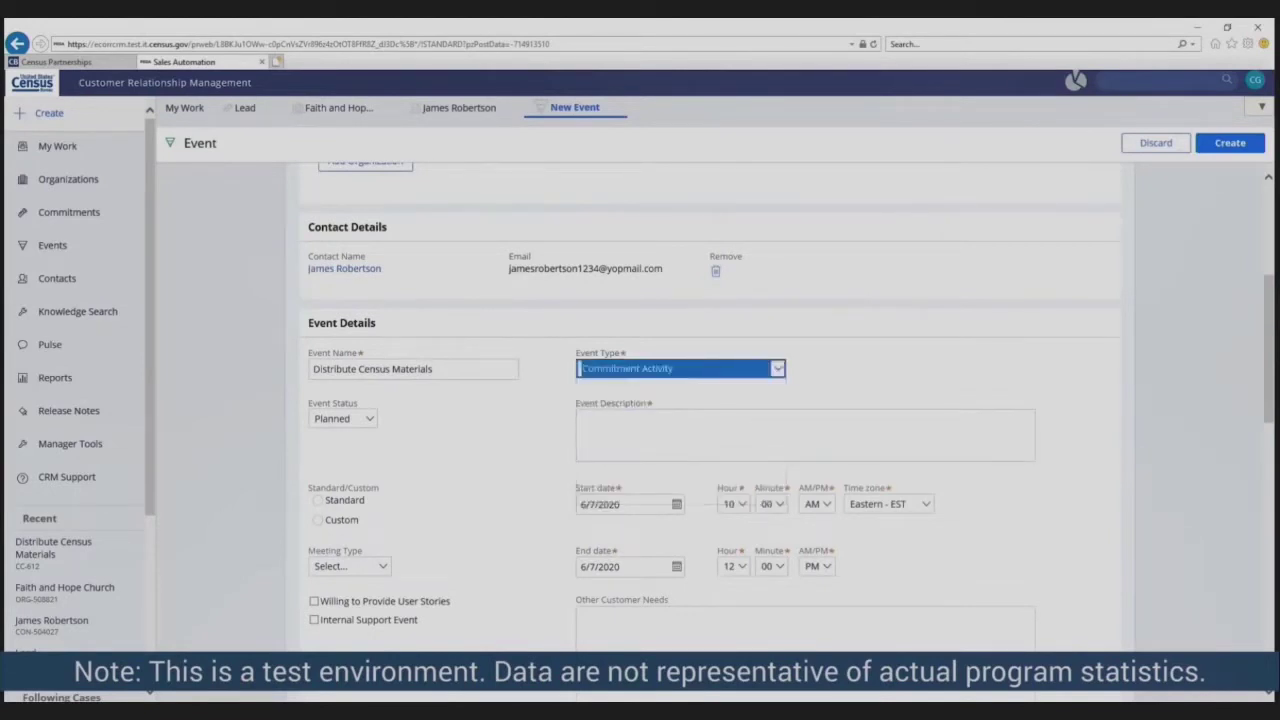
pyautogui.press('Tab')
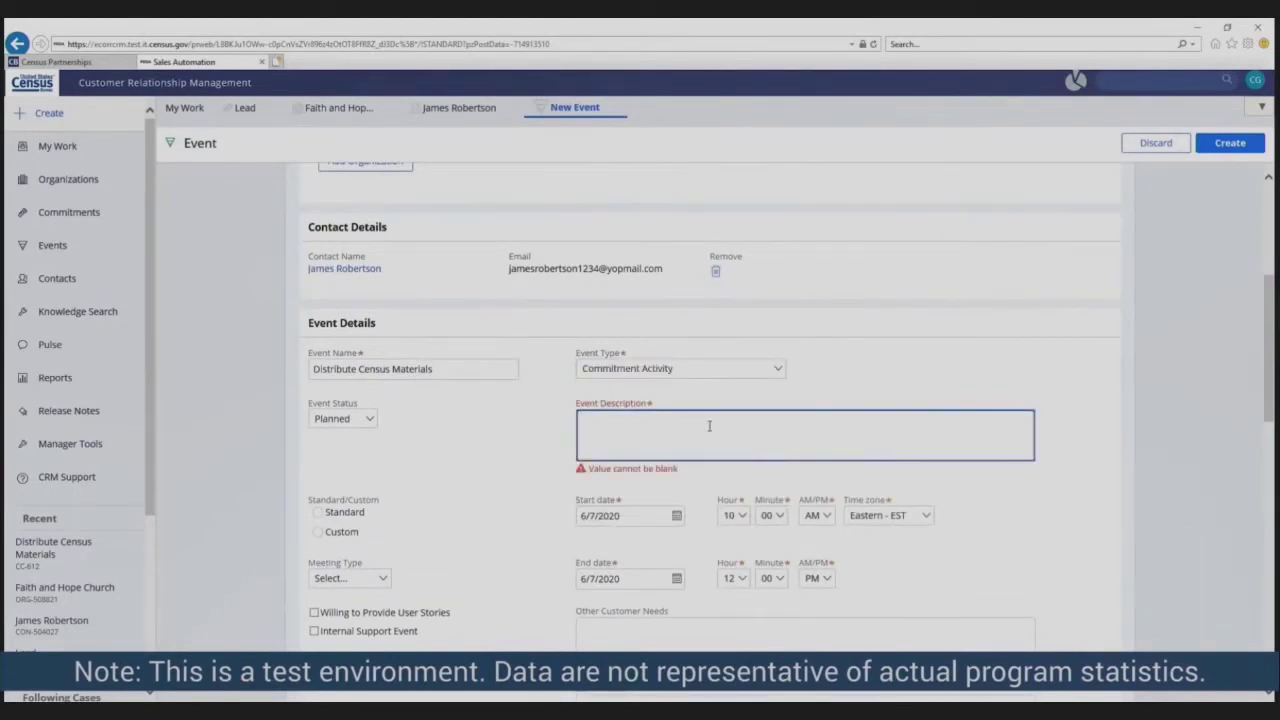
pyautogui.write('Set up')
pyautogui.write('a booth after the service to pass out Census 101 materials to members of Faith and Hope Church.')
pyautogui.scroll(-3, 945, 530)
pyautogui.press('Tab')
pyautogui.press('Tab')
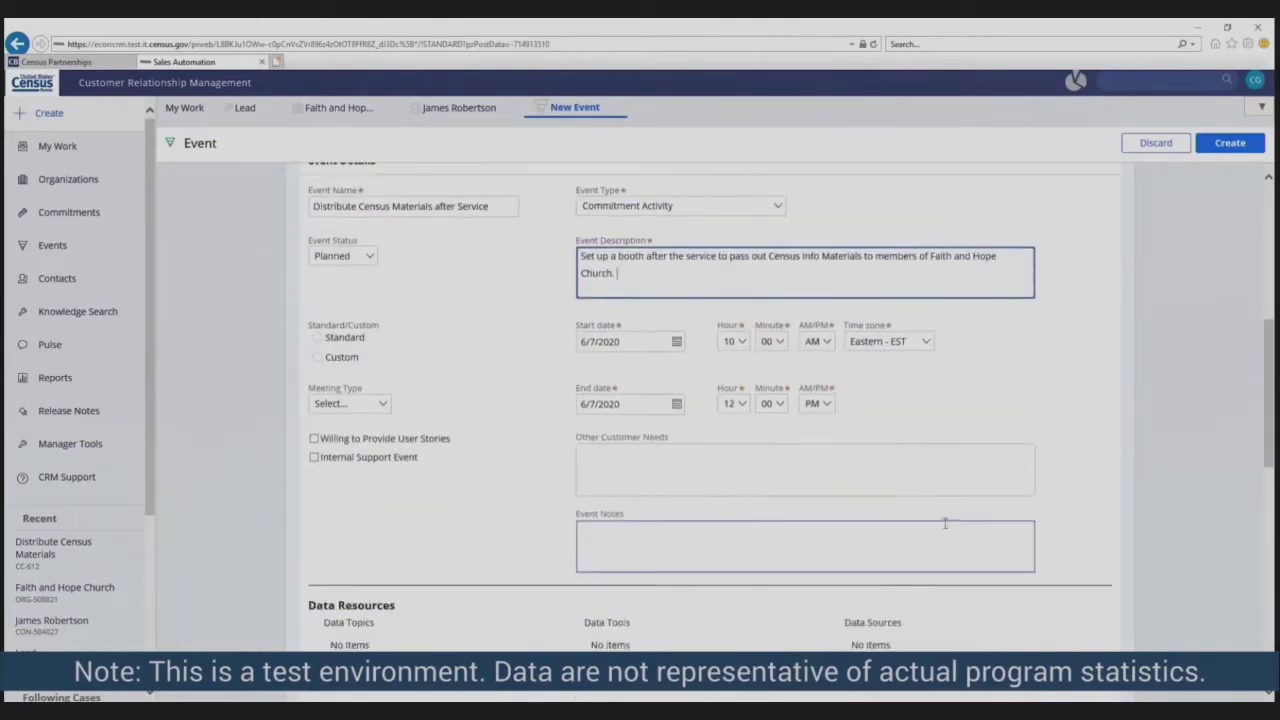
pyautogui.scroll(-3, 945, 530)
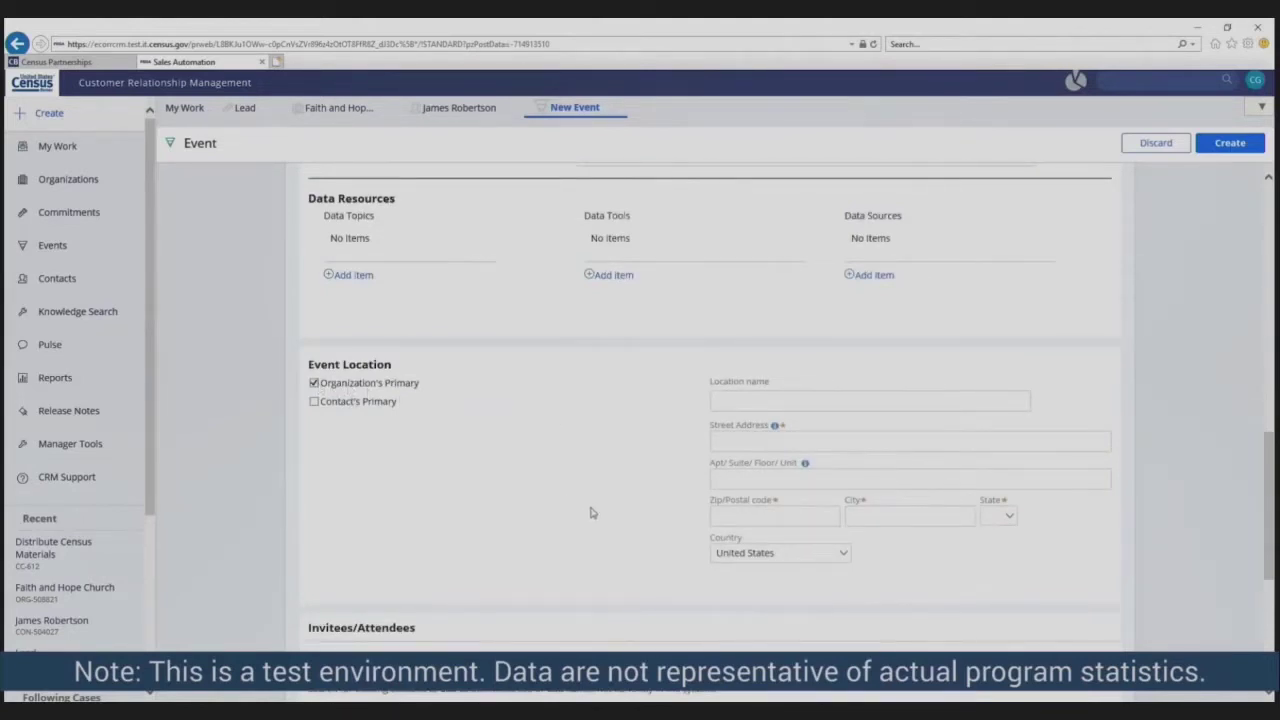
pyautogui.scroll(-3, 621, 519)
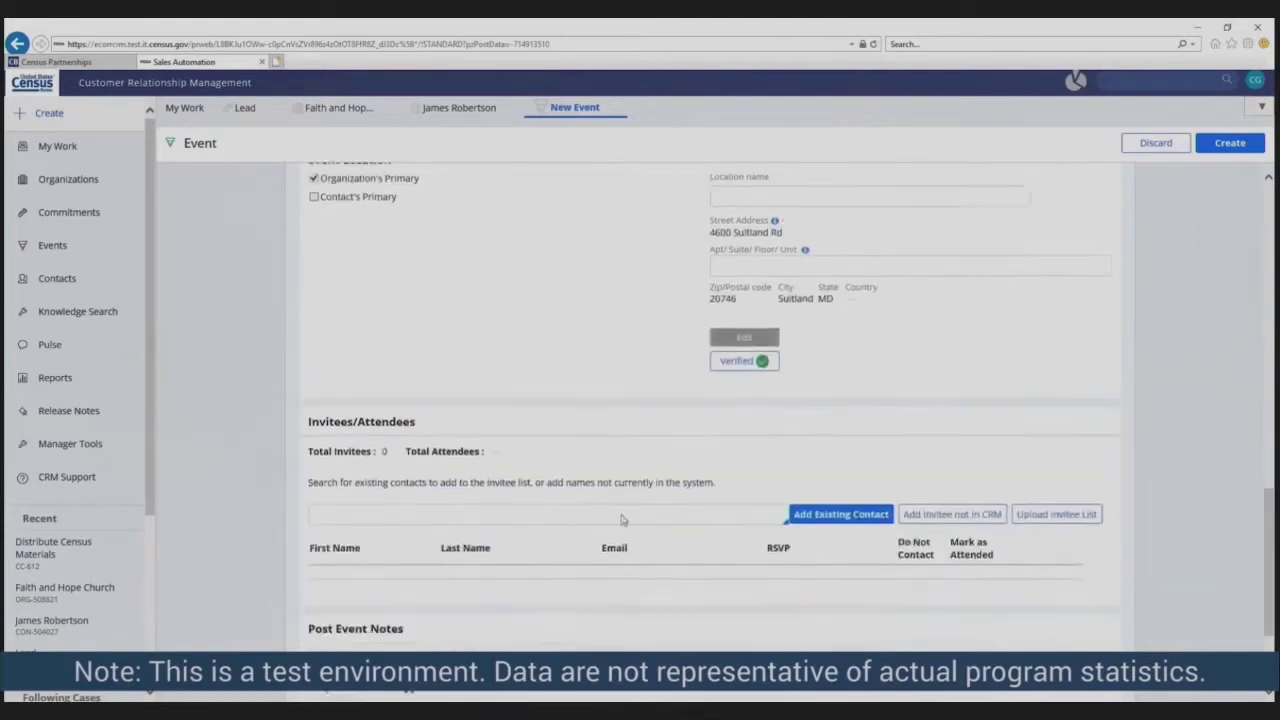
pyautogui.scroll(-2, 621, 519)
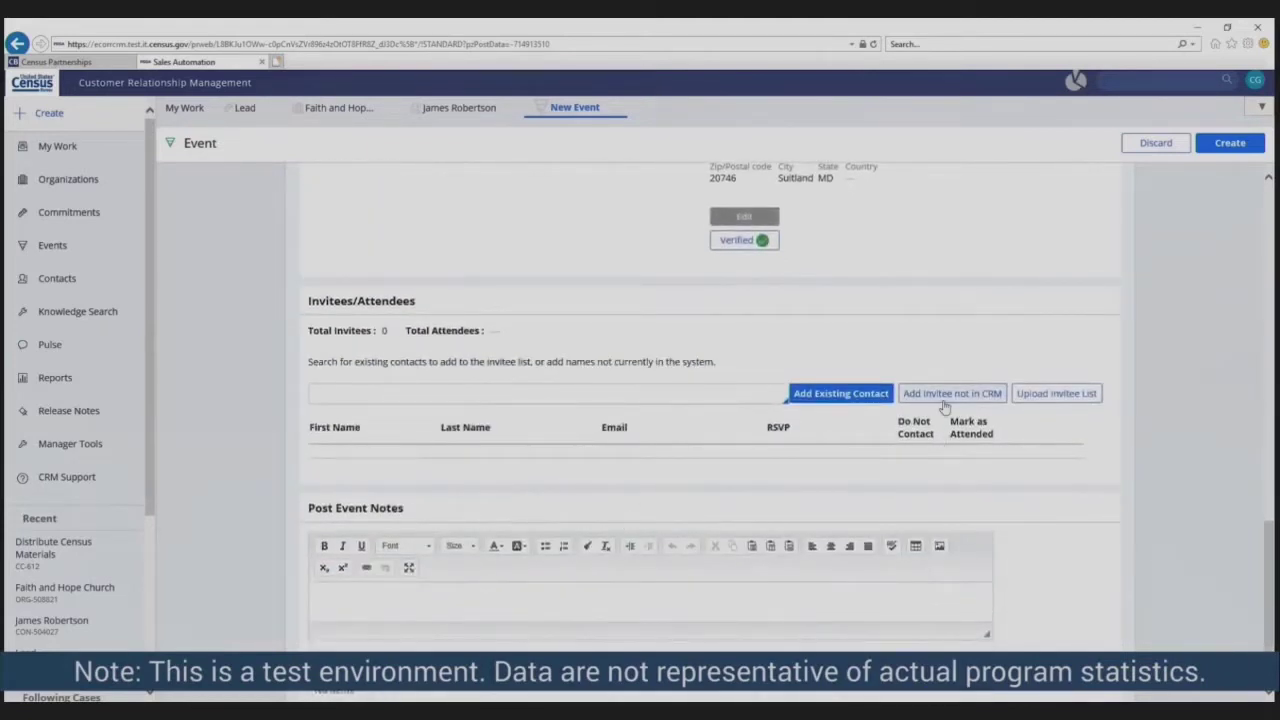
# - Add invitee rows not in the CRM with first name, last name and pasted e-mail, then create the event
pyautogui.click(941, 404)
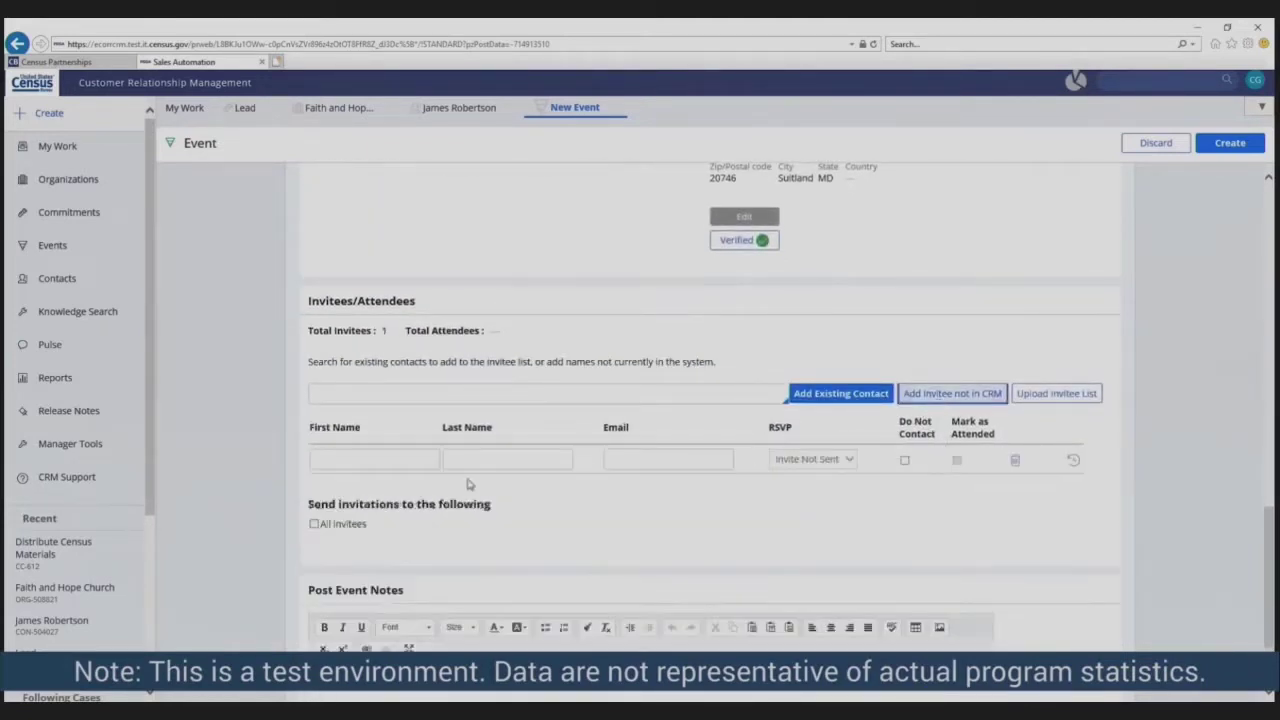
pyautogui.click(377, 458)
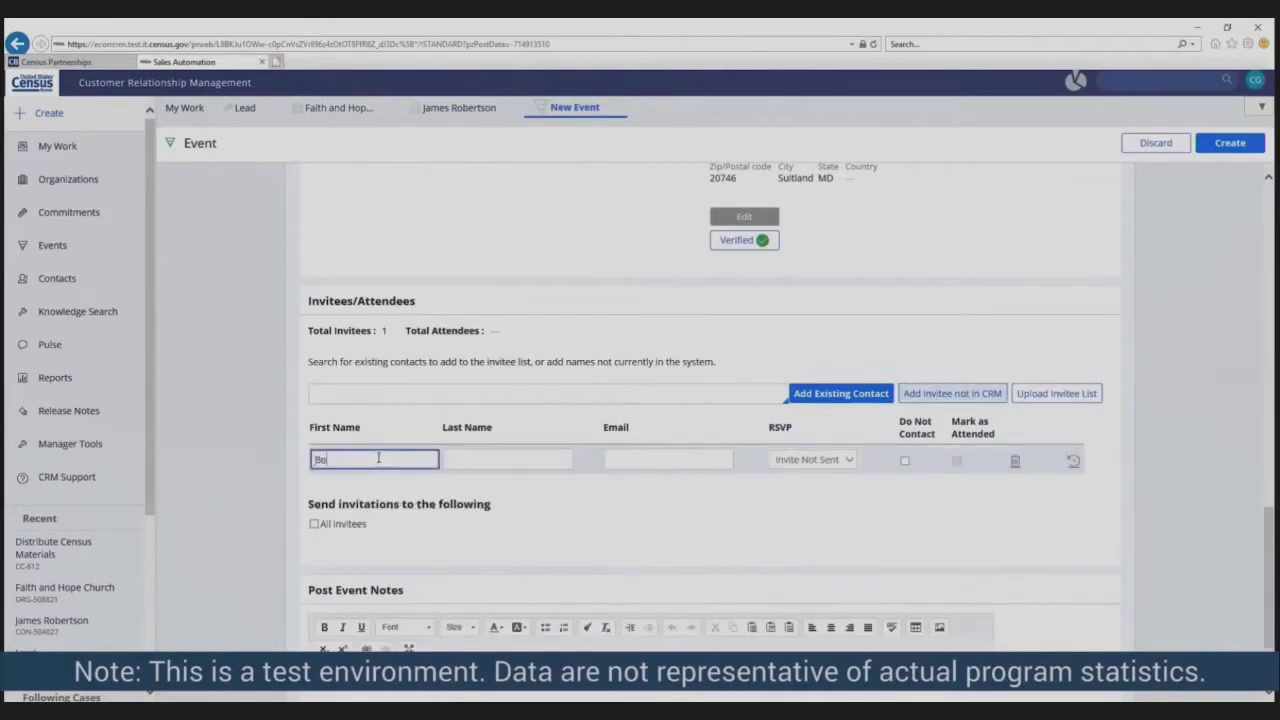
pyautogui.click(450, 460)
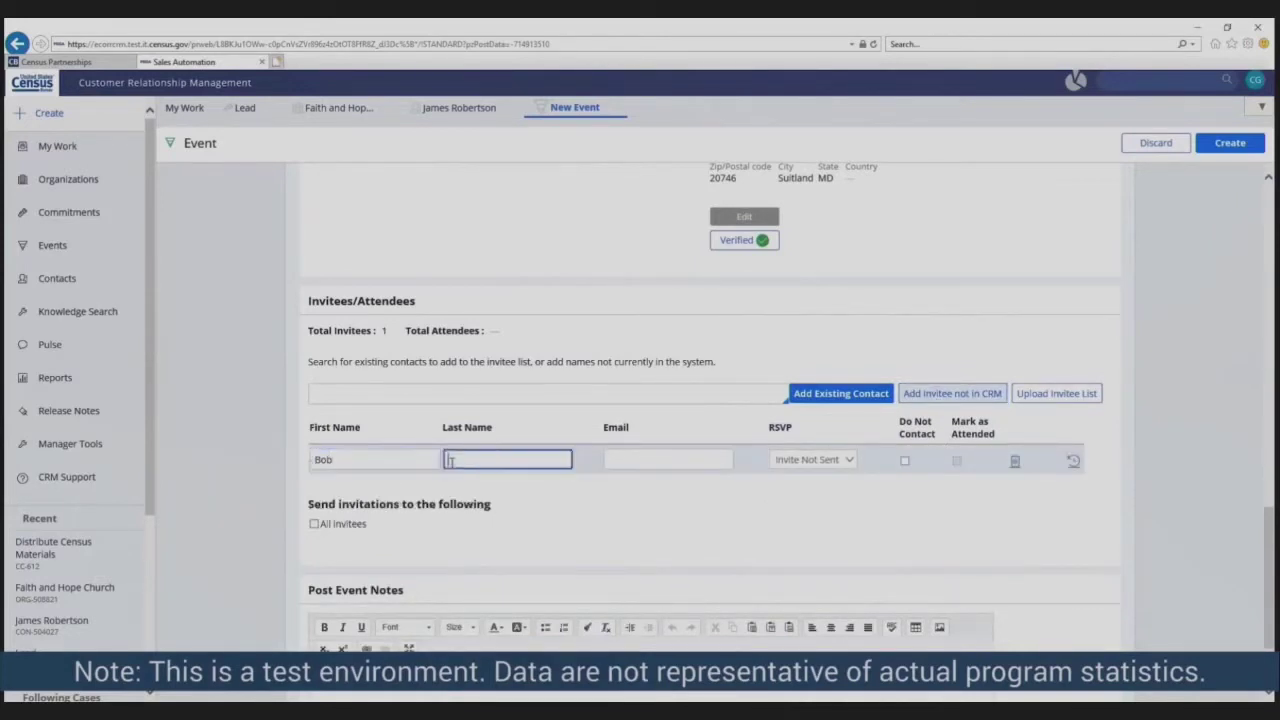
pyautogui.click(612, 459)
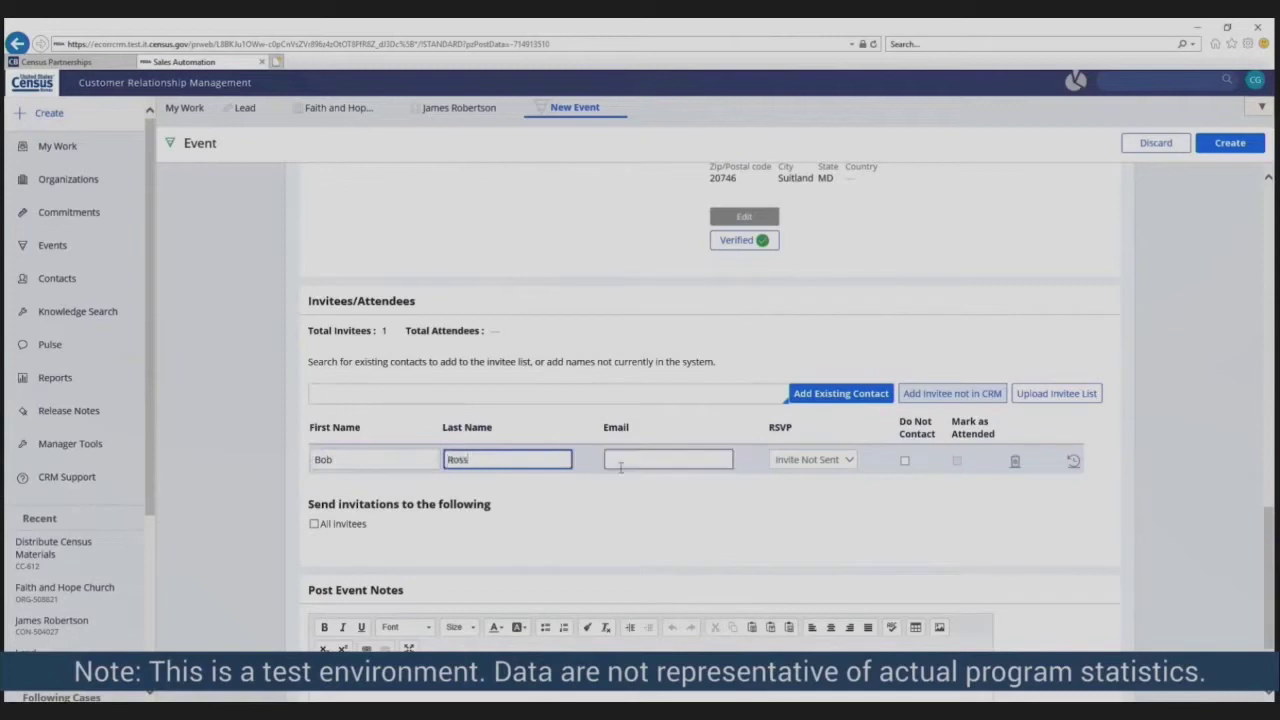
pyautogui.hotkey('ctrl', 'v')
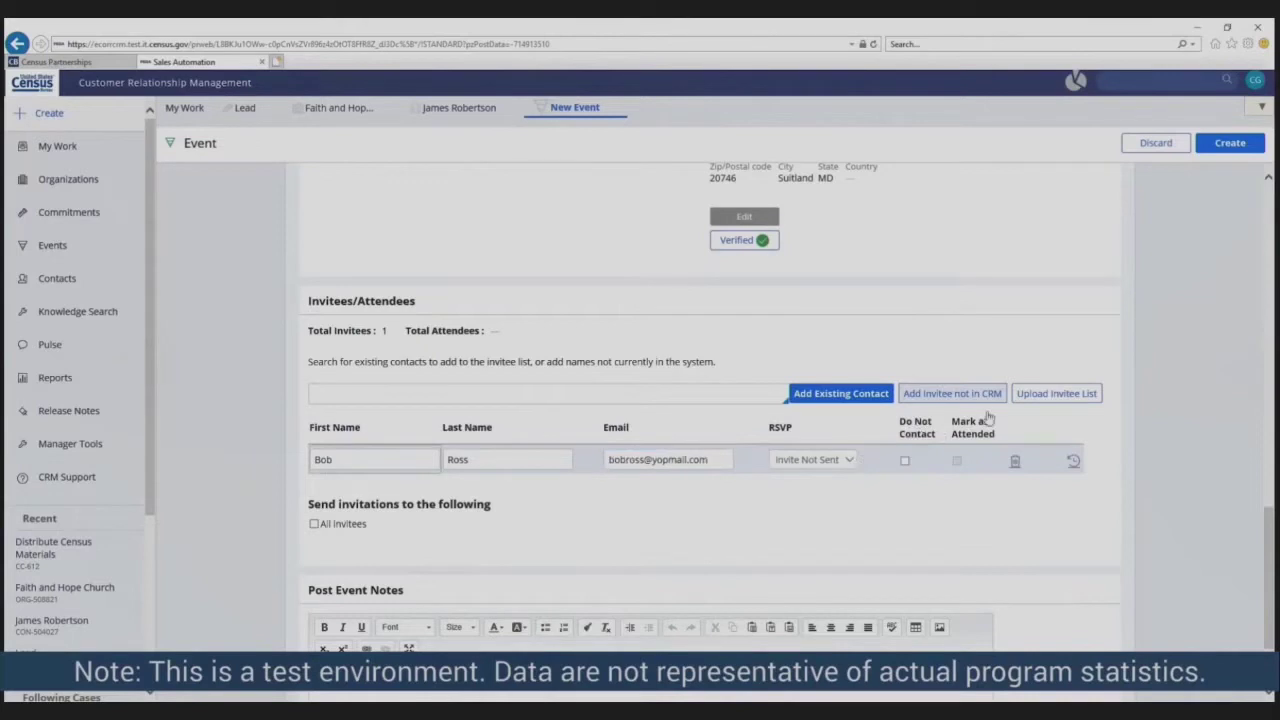
pyautogui.click(955, 395)
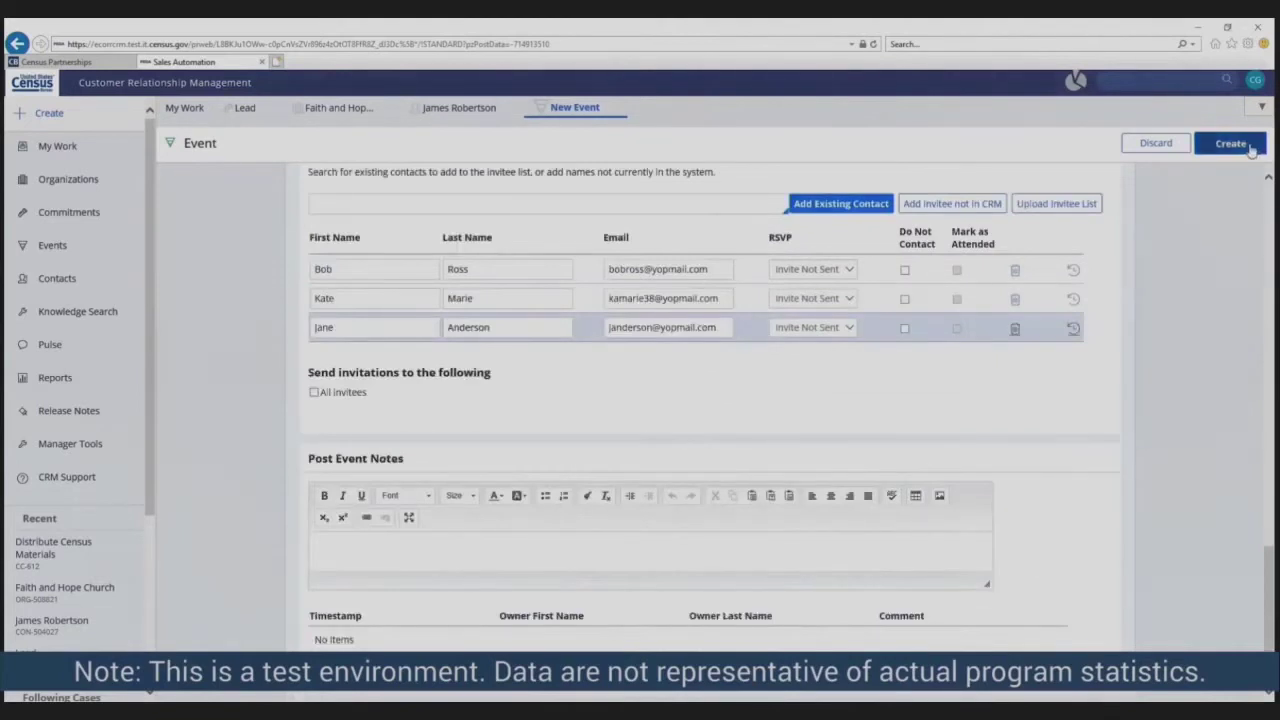
pyautogui.click(1230, 144)
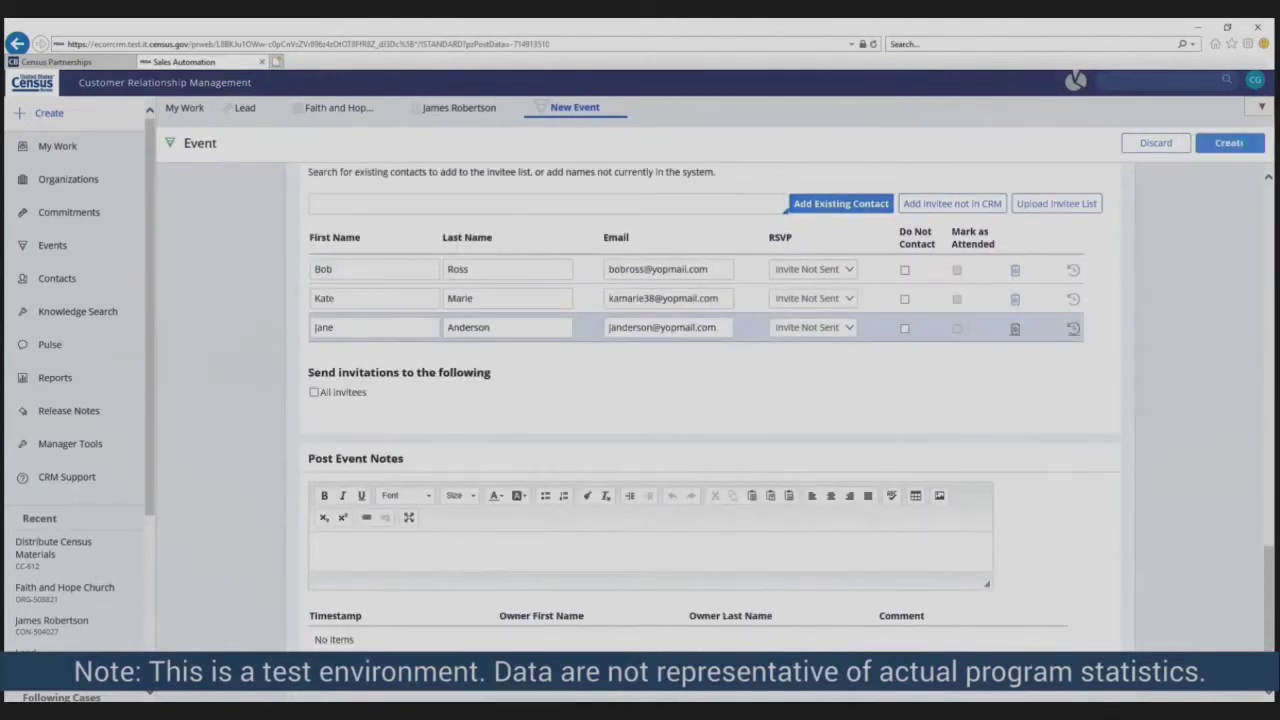
# - Review the new event's organization, contact, event details, location and three invitees
pyautogui.scroll(-5, 867, 640)
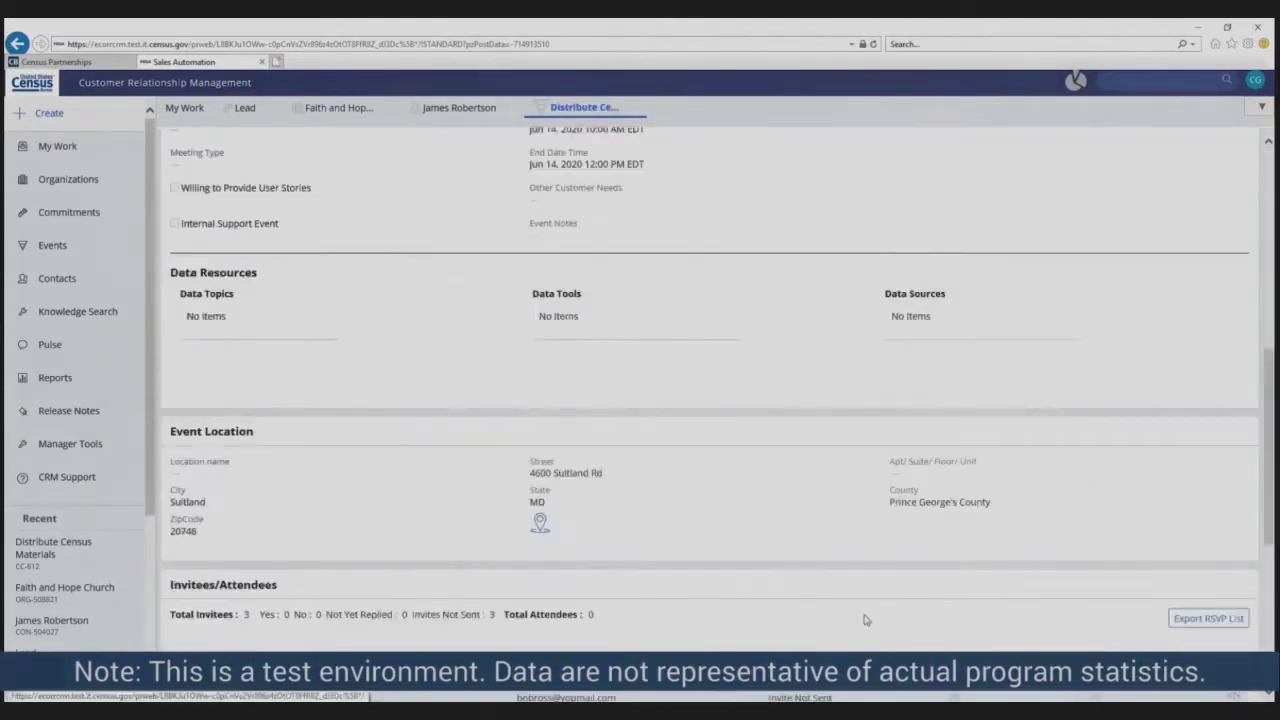
pyautogui.scroll(10, 833, 503)
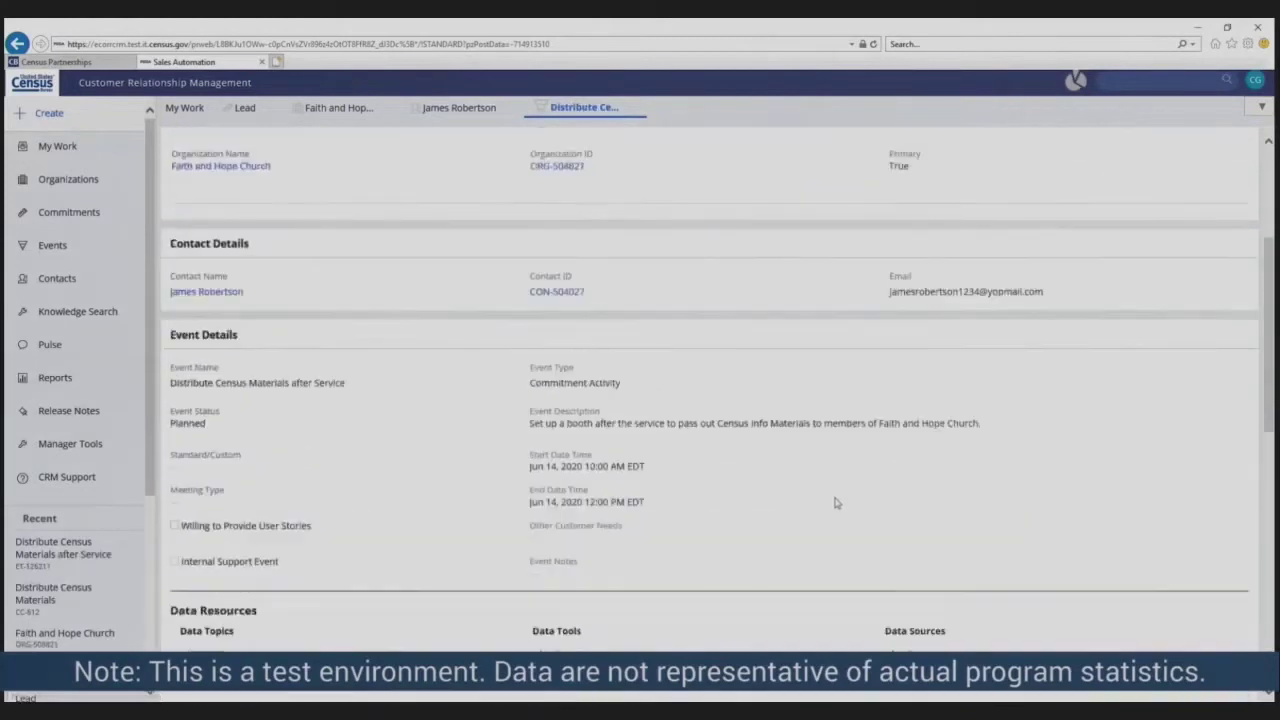
pyautogui.scroll(-10, 836, 503)
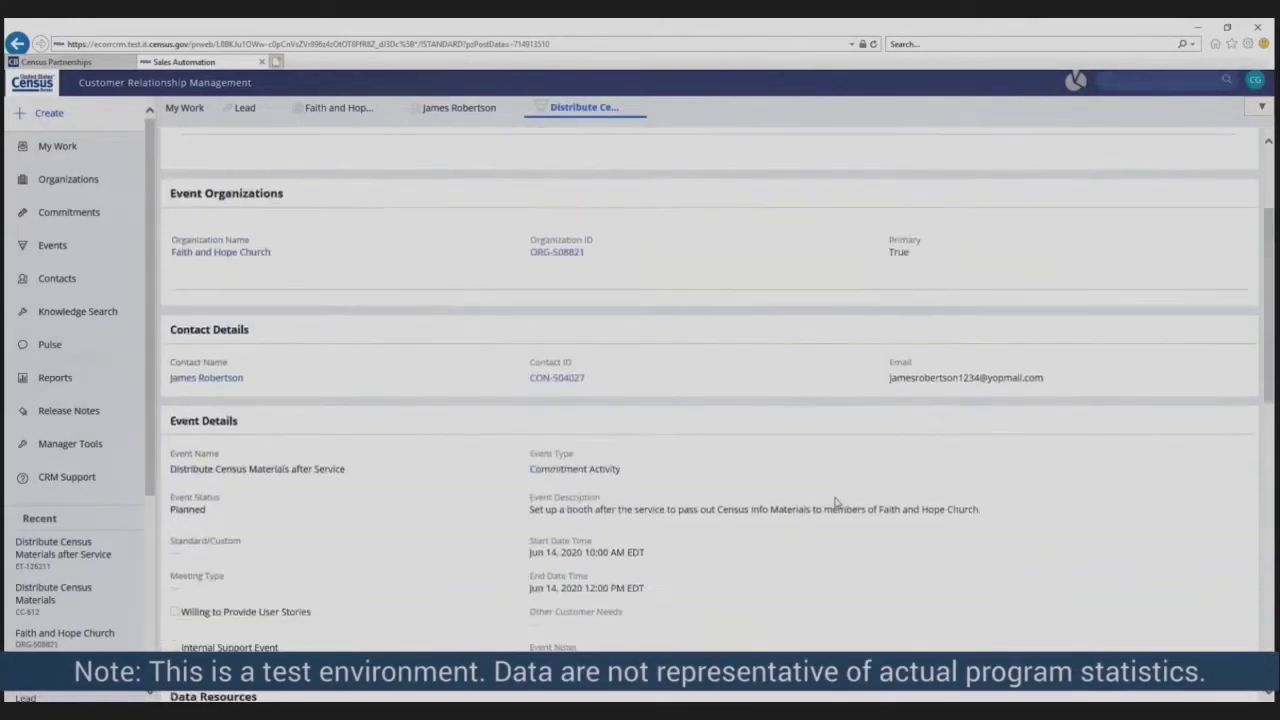
pyautogui.scroll(-1, 836, 503)
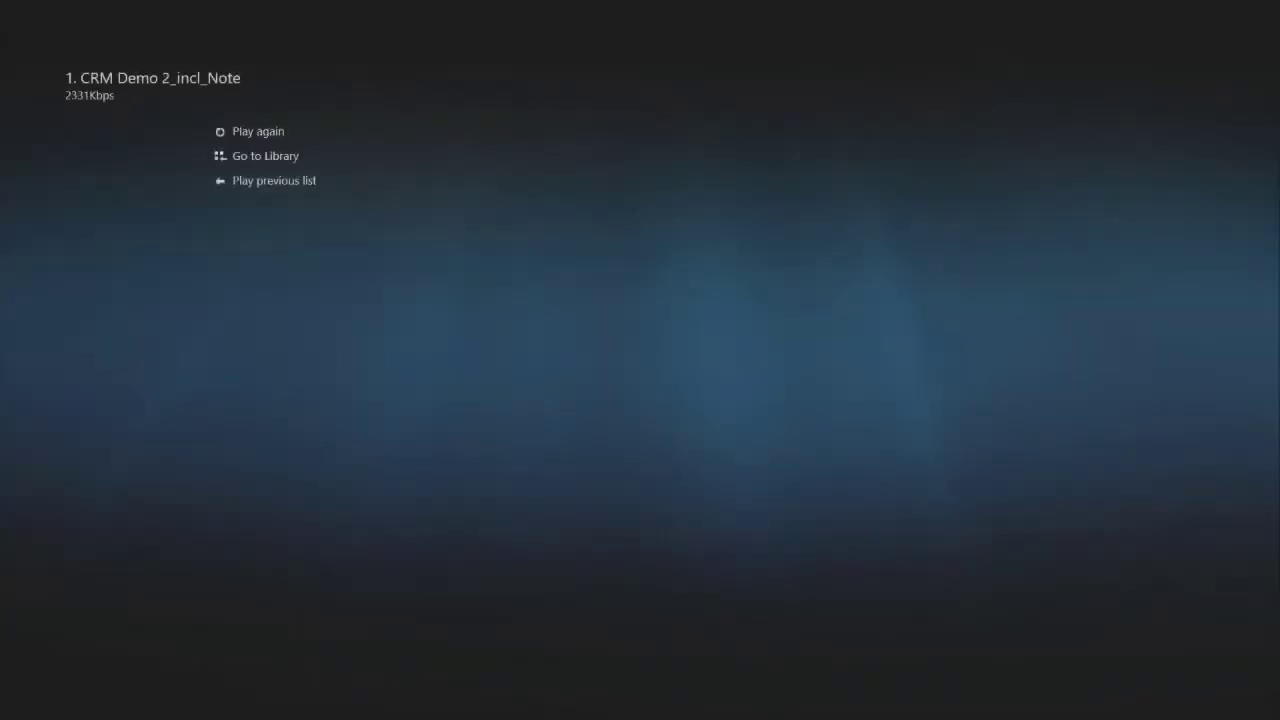
# - Close the finished CRM demo and play 2. CRM Mobile Demo_incl_Note from File Explorer
pyautogui.press('Escape')
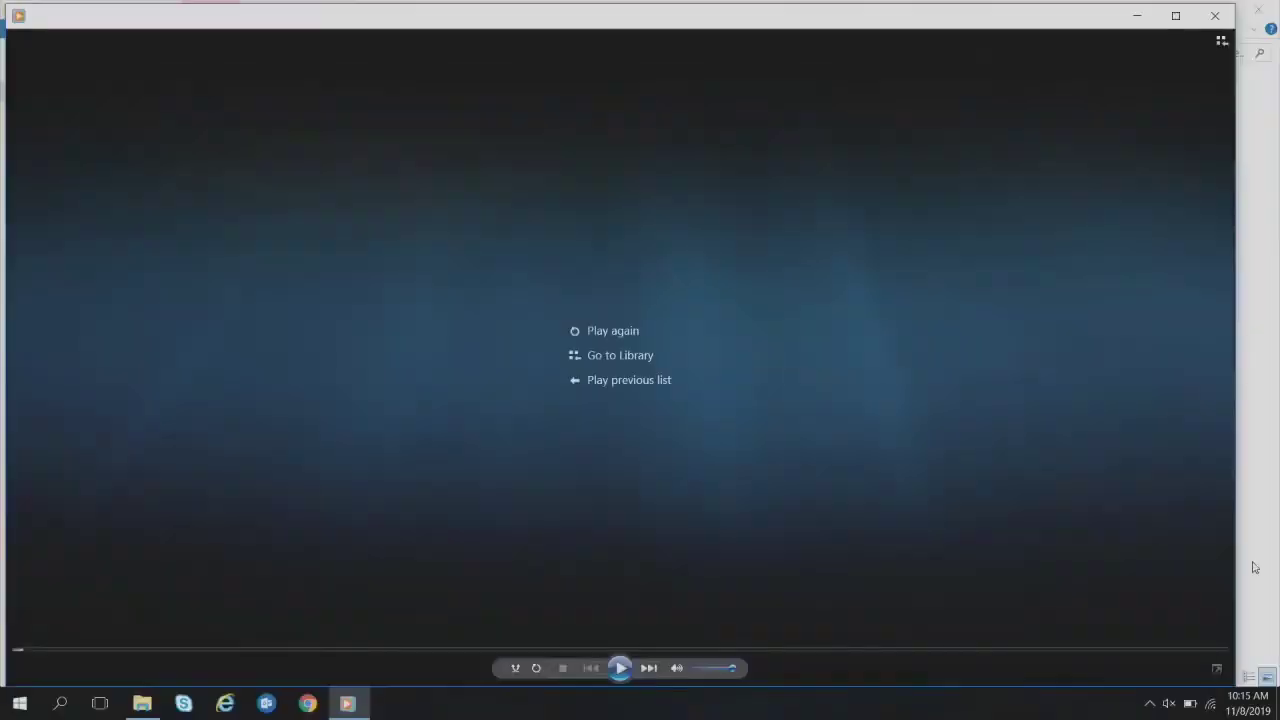
pyautogui.click(1215, 15)
pyautogui.click(483, 148)
pyautogui.doubleClick(483, 148)
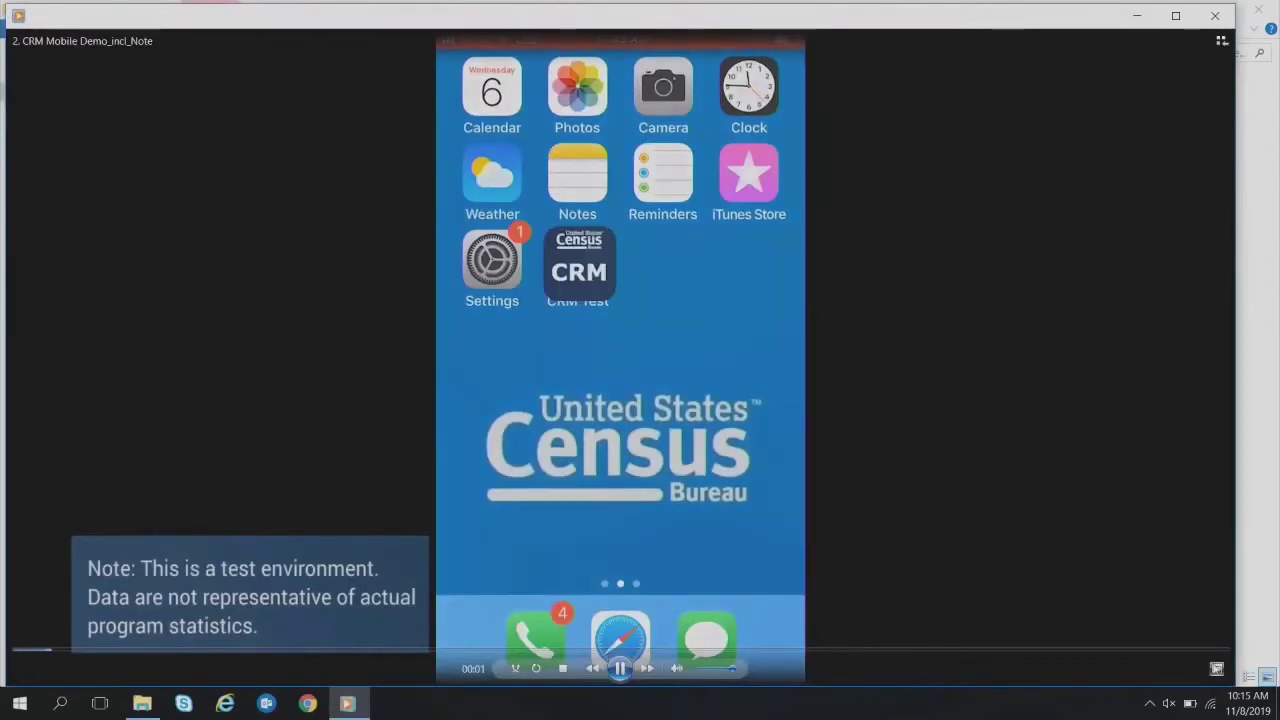
# - Play the mobile demo full screen until the Distribute Census Materials after Service Update Event form appears
pyautogui.click(1217, 668)
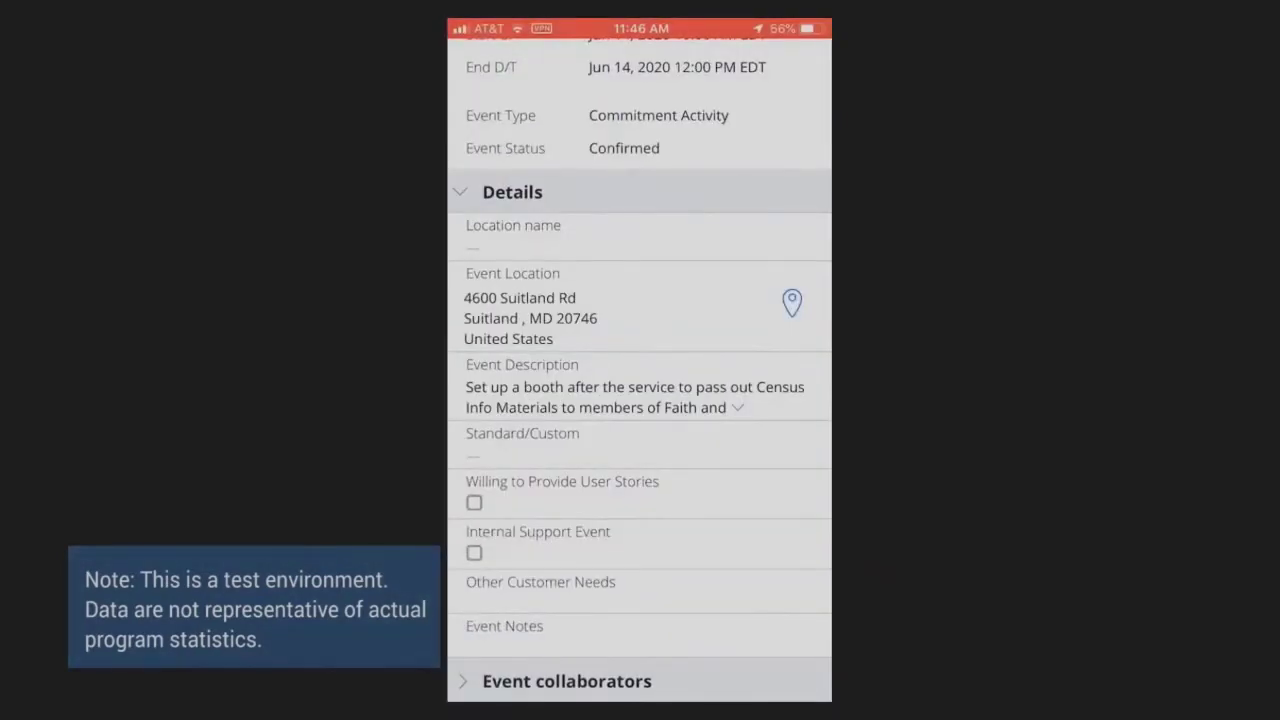
pyautogui.scroll(-3, 640, 370)
pyautogui.scroll(5, 640, 370)
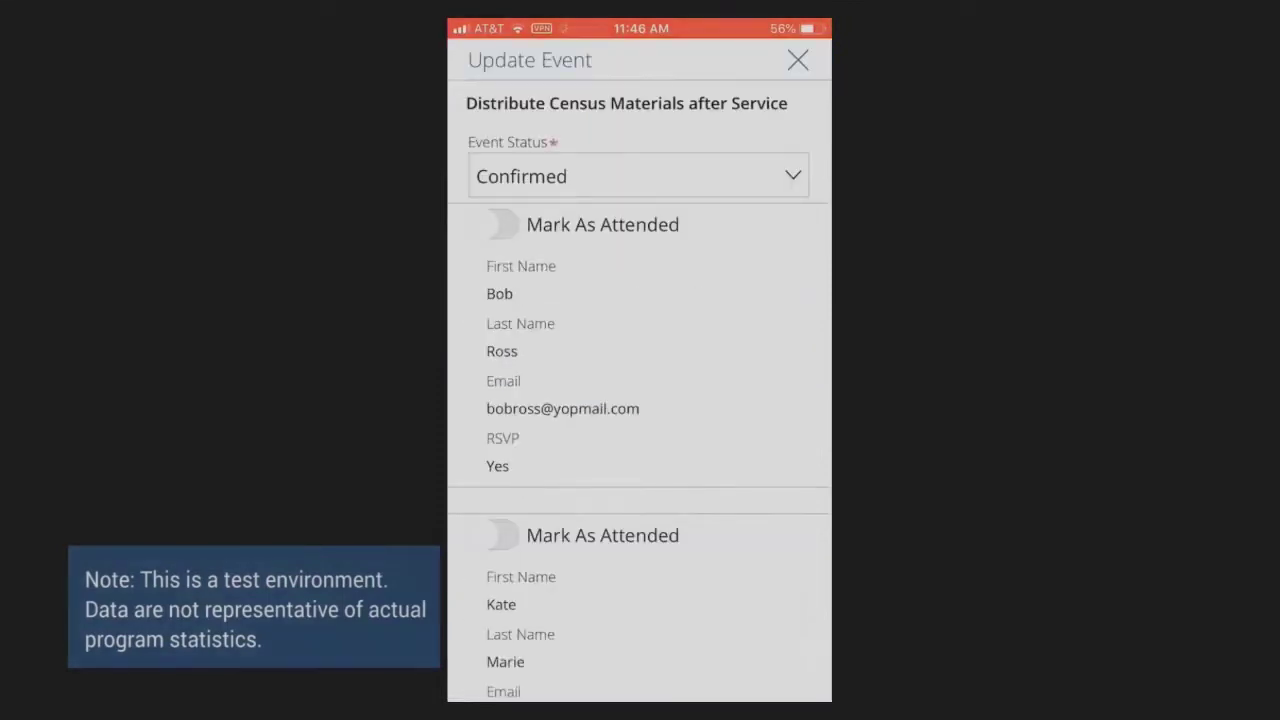
# - Set Event Status to Completed, let the demo mark attendance, then close the player
pyautogui.click(638, 176)
pyautogui.scroll(-1, 638, 591)
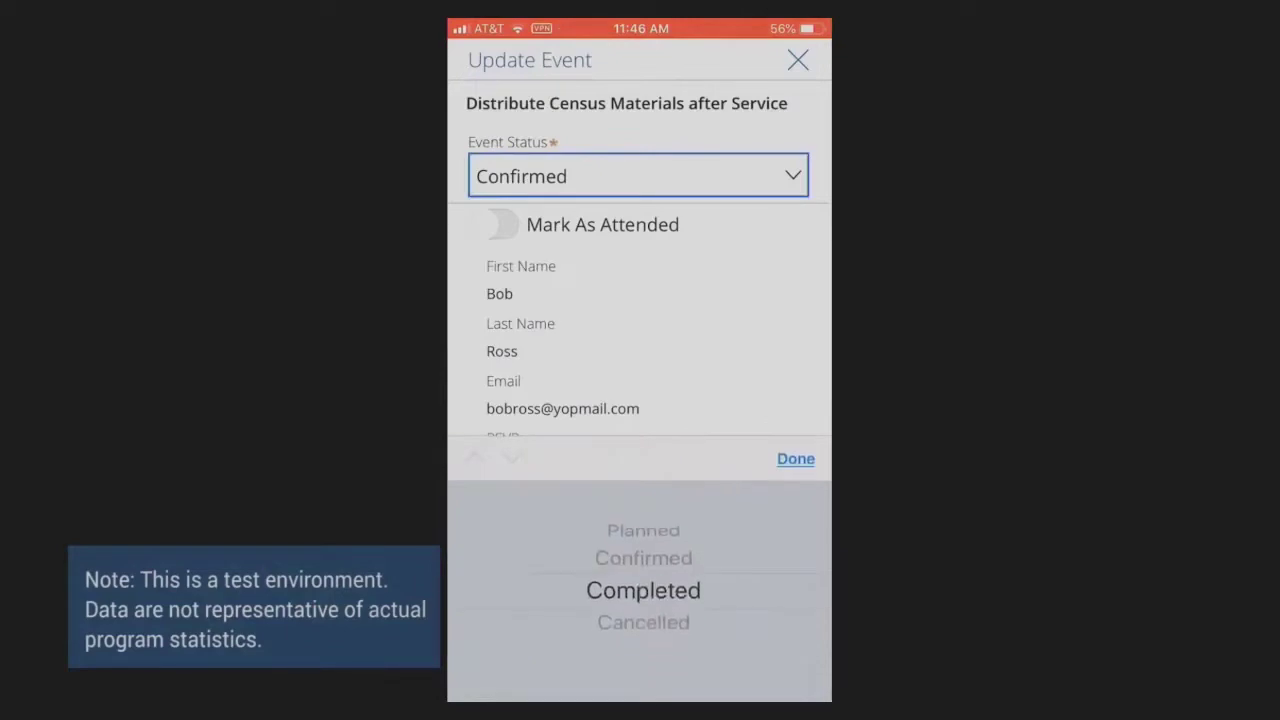
pyautogui.click(792, 457)
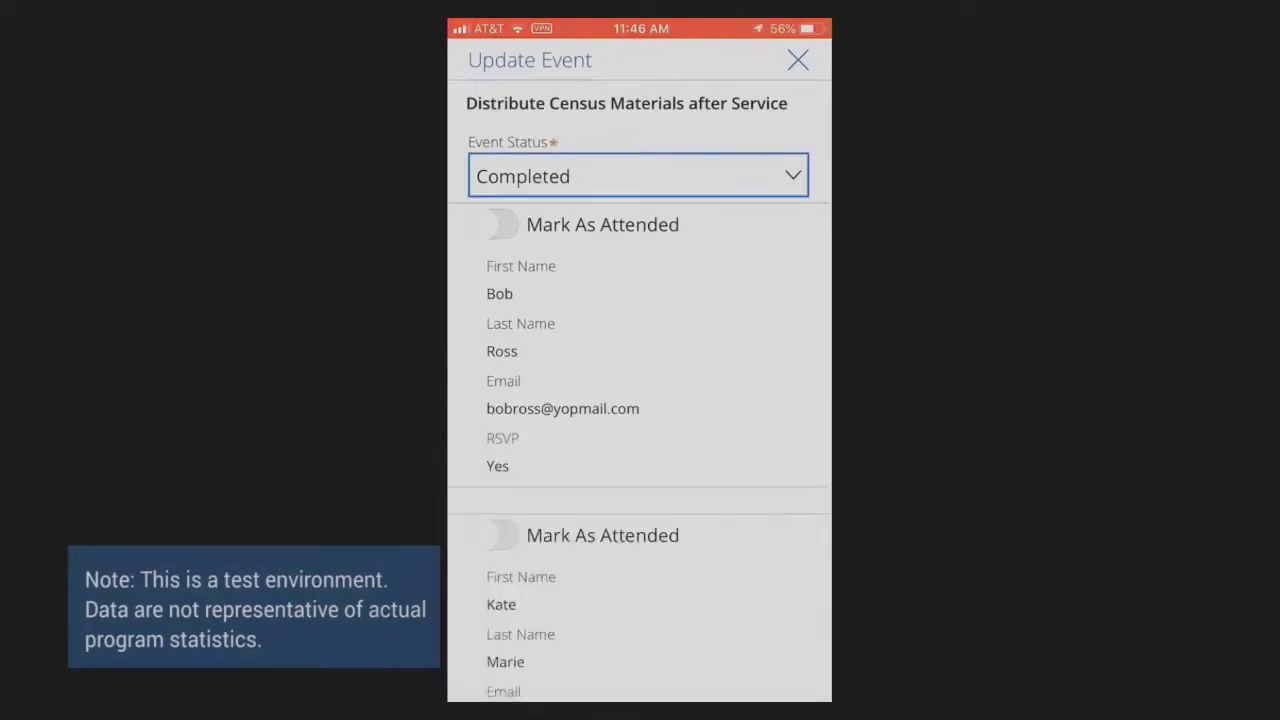
pyautogui.click(493, 224)
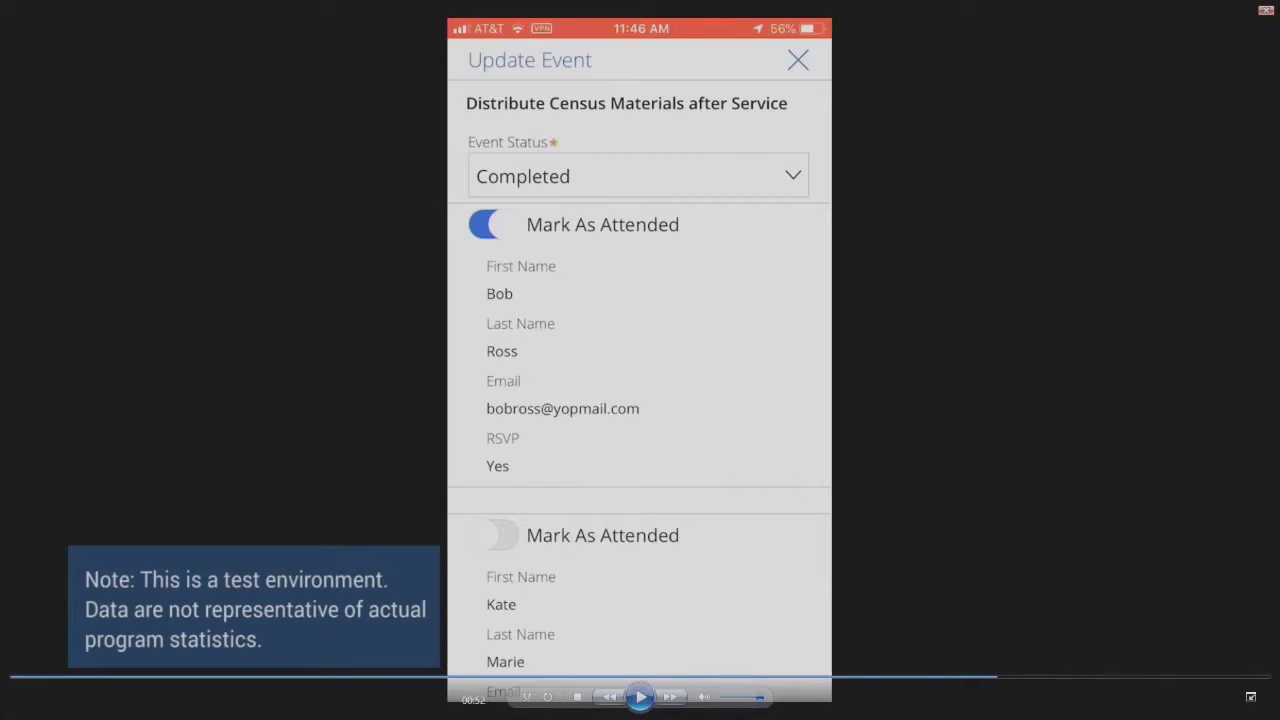
pyautogui.press('space')
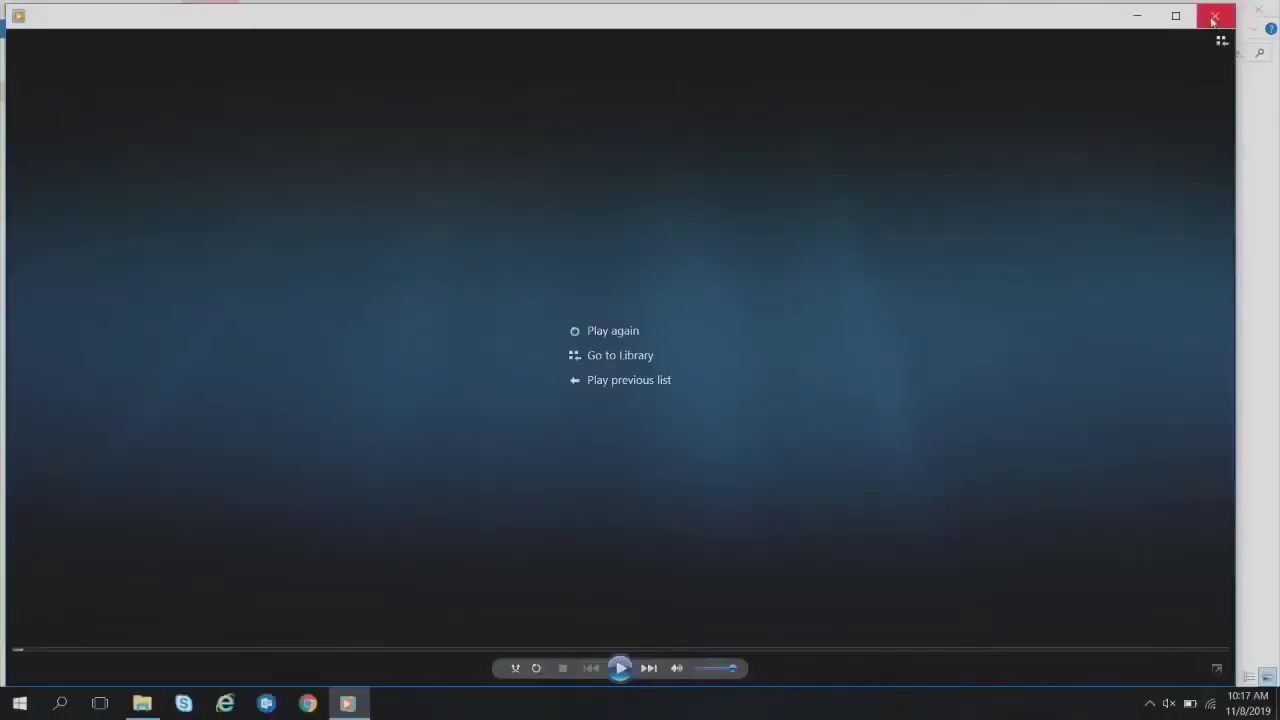
pyautogui.click(1214, 18)
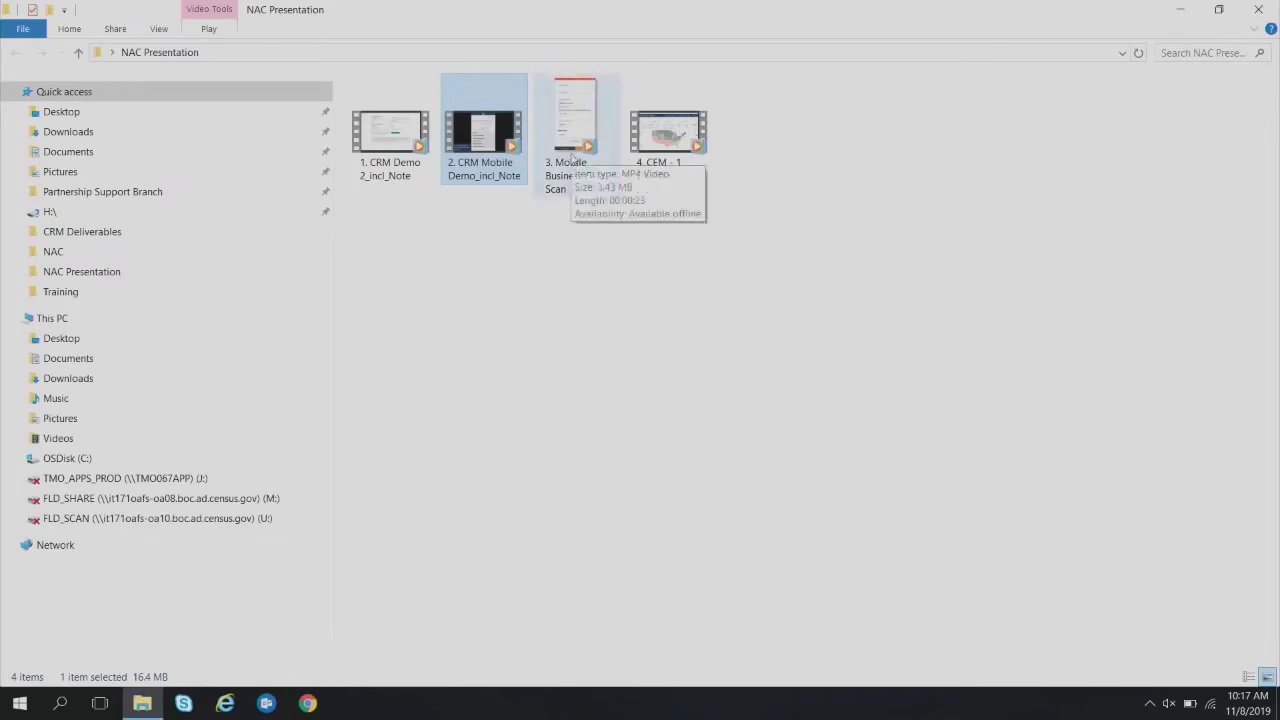
# - Play 3. Mobile Business Card Scan from the NAC Presentation folder in full screen
pyautogui.doubleClick(576, 152)
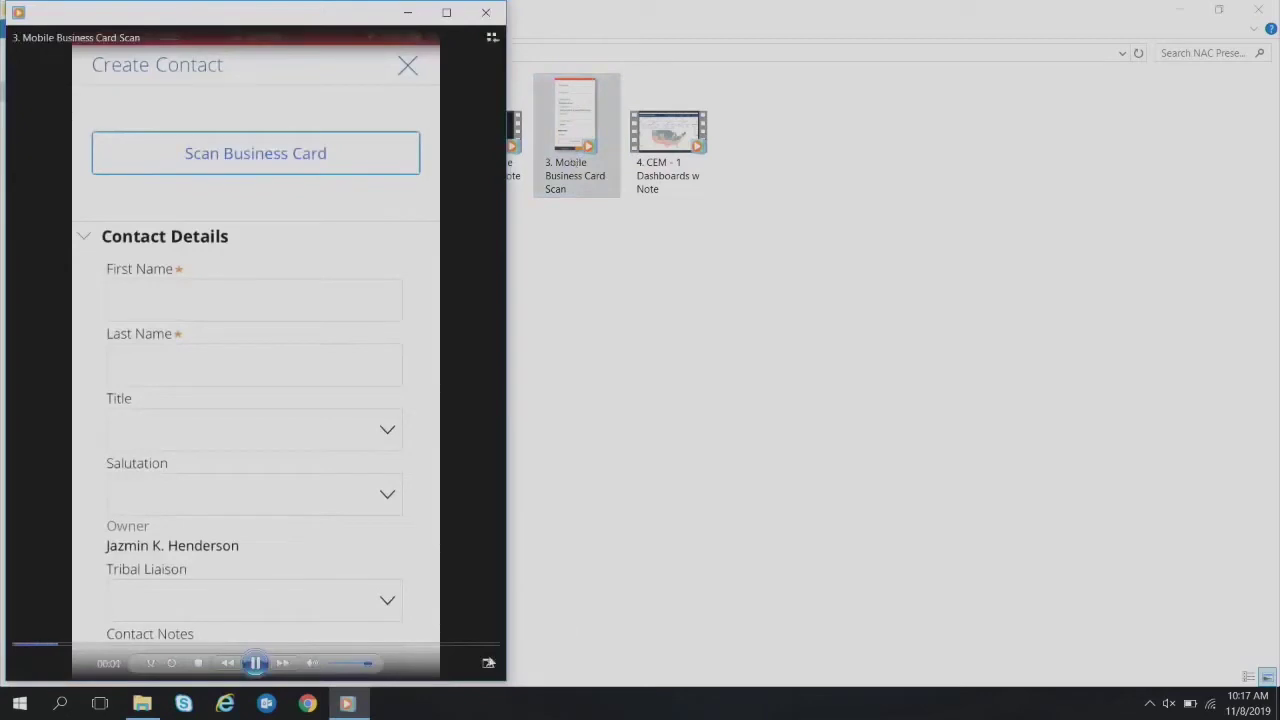
pyautogui.click(488, 662)
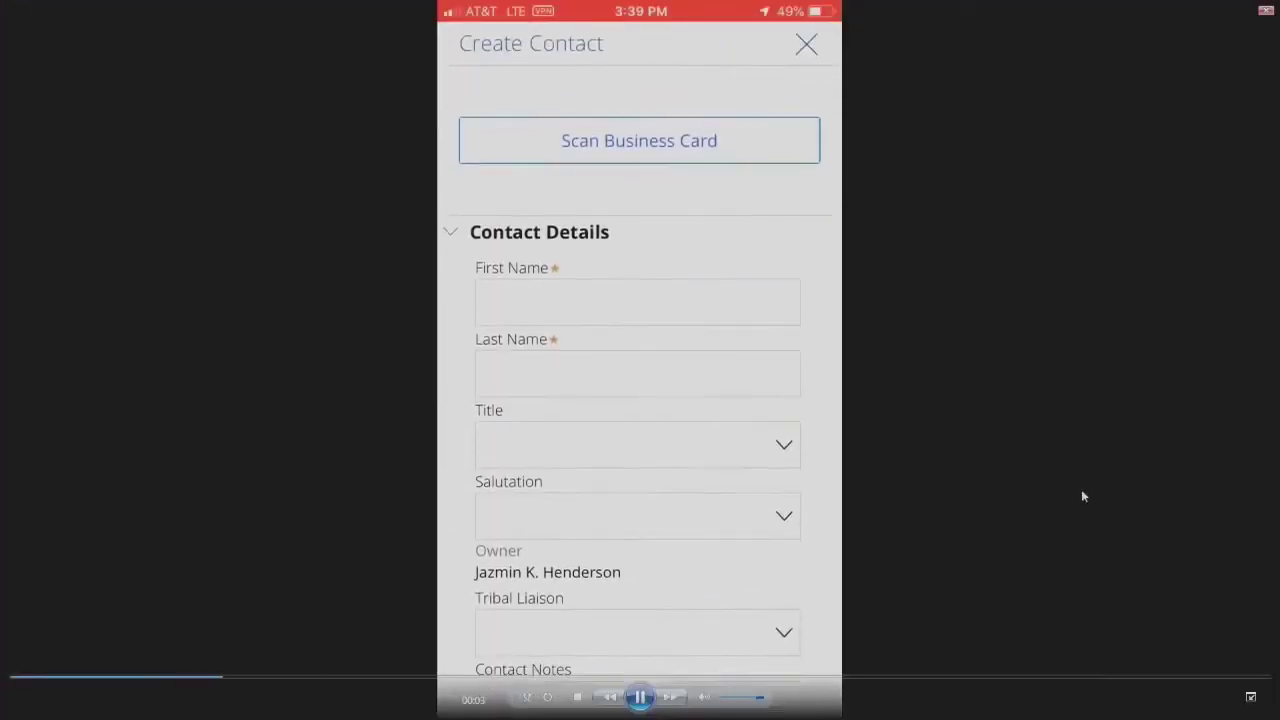
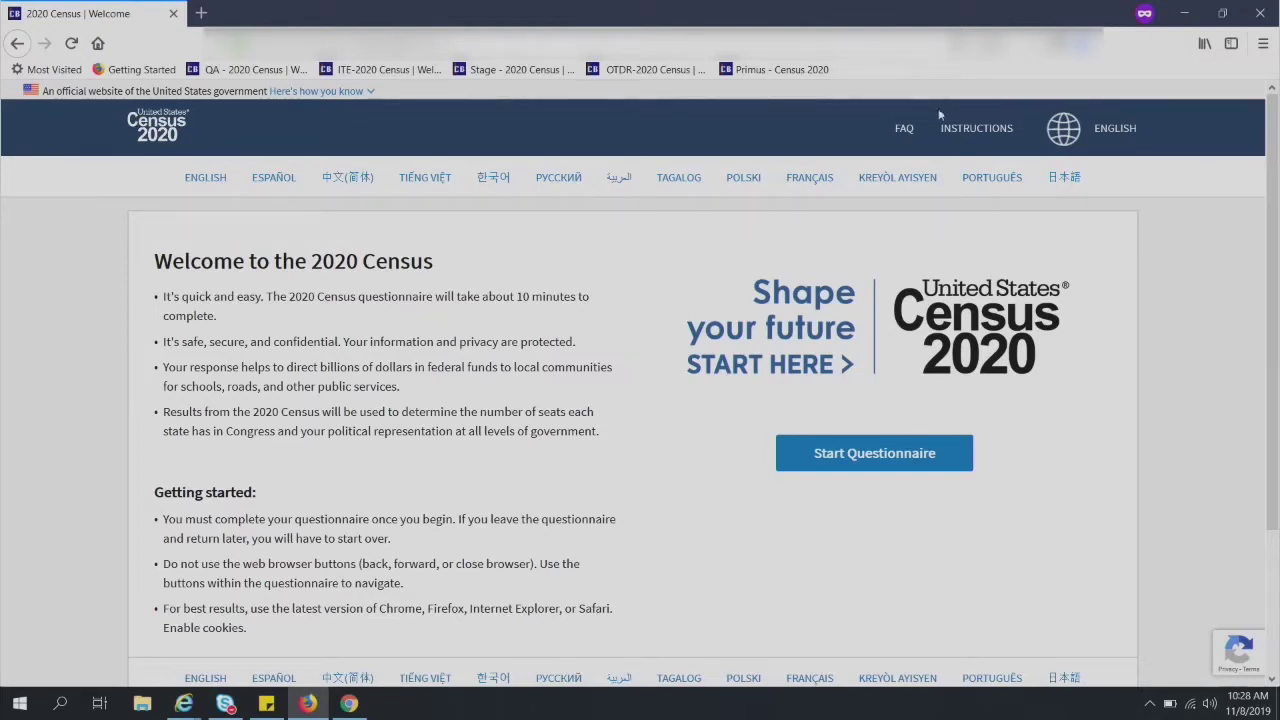
pyautogui.click(905, 129)
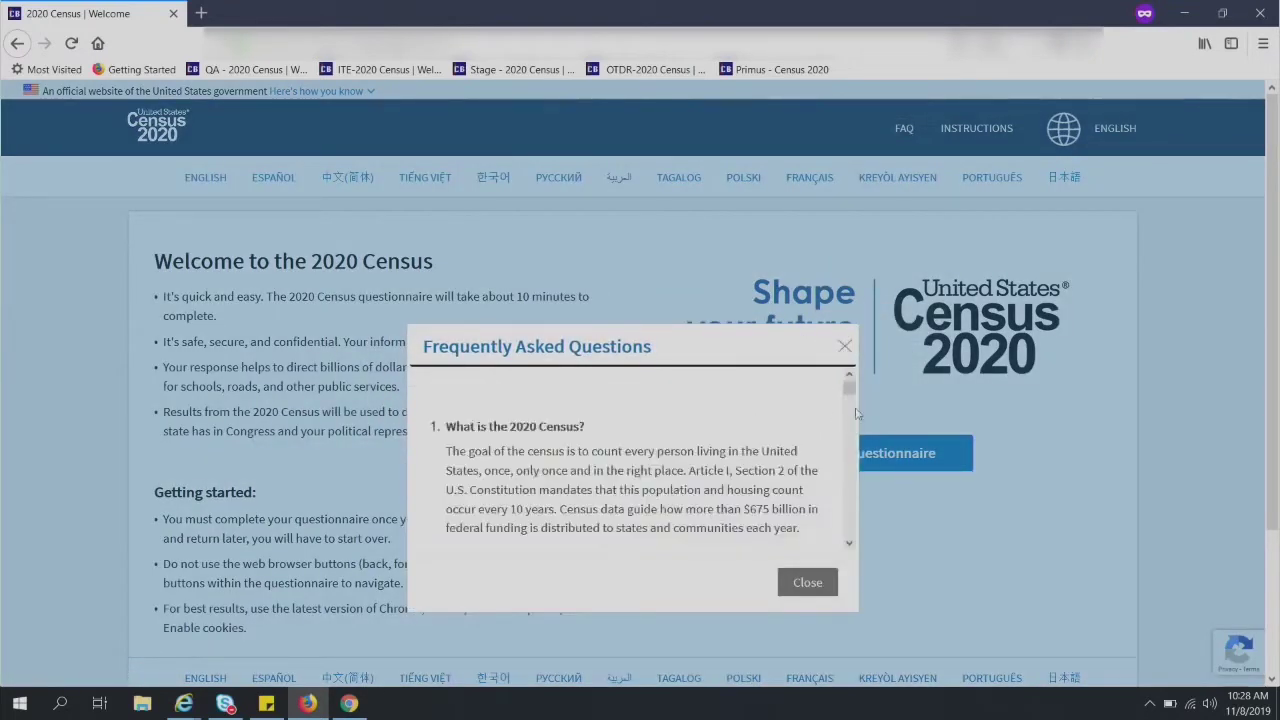
pyautogui.scroll(-1, 855, 398)
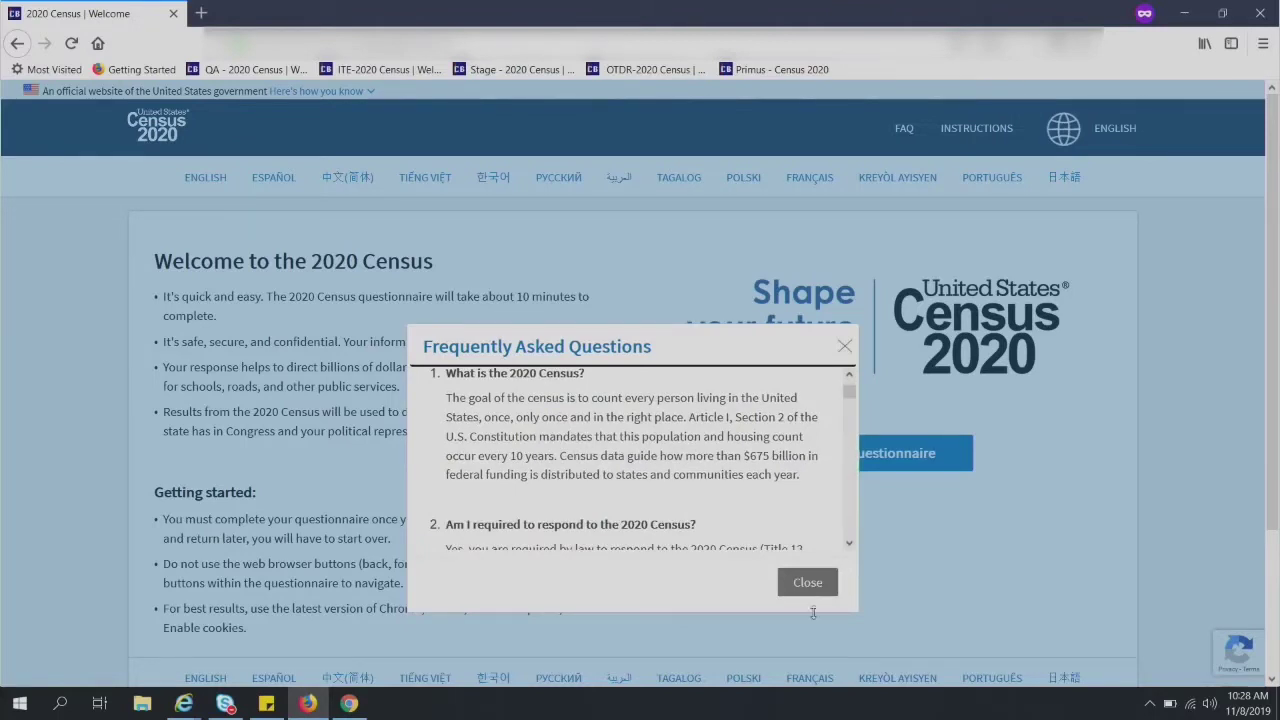
pyautogui.scroll(-5, 852, 548)
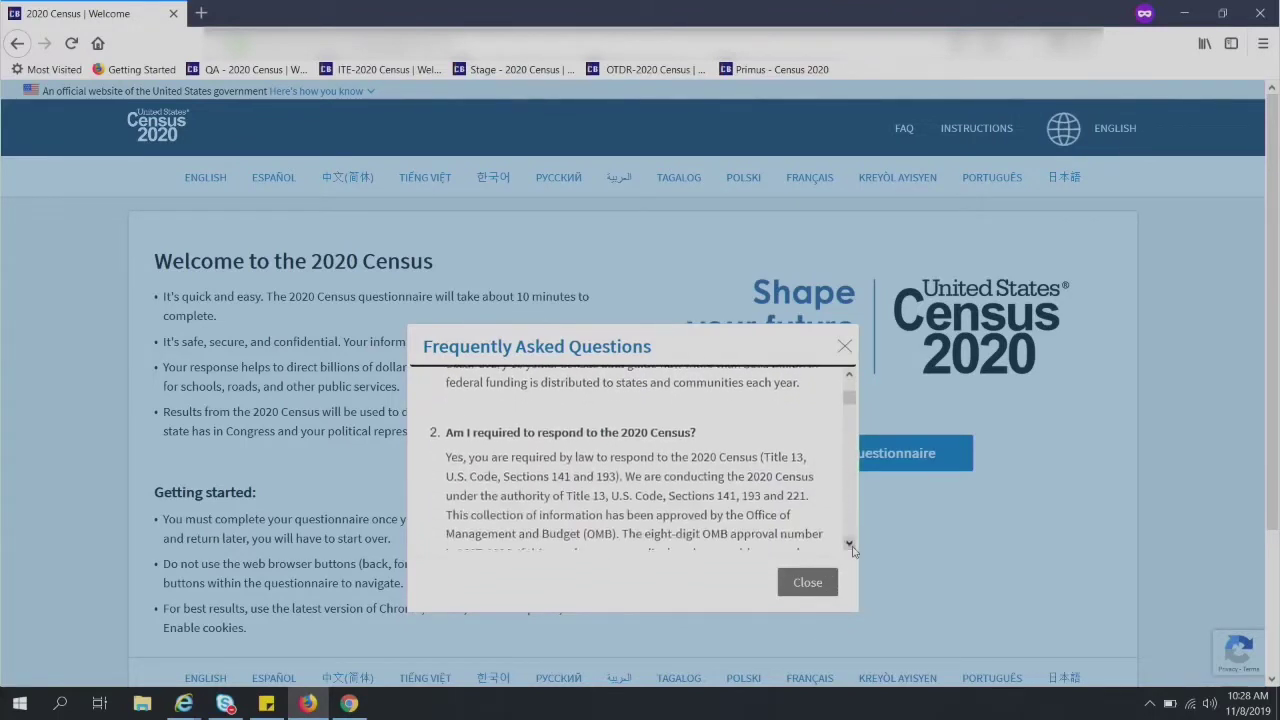
pyautogui.click(849, 545)
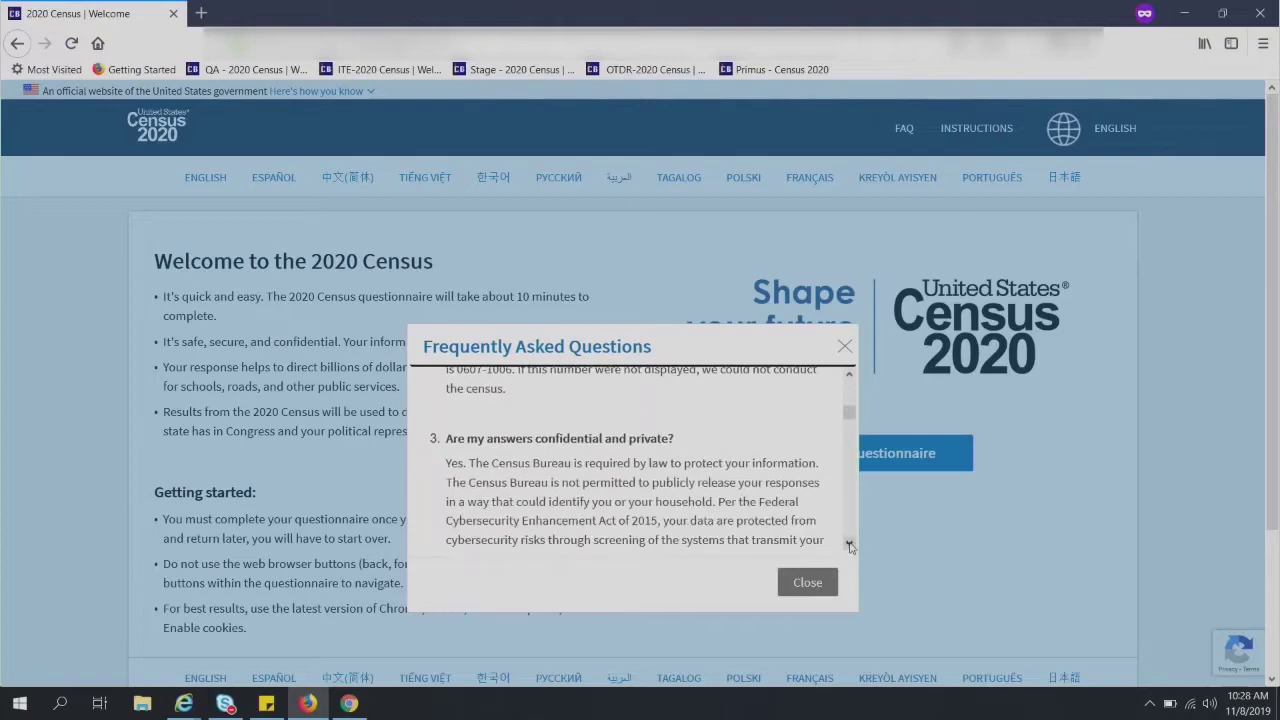
pyautogui.click(849, 545)
pyautogui.scroll(-5, 849, 545)
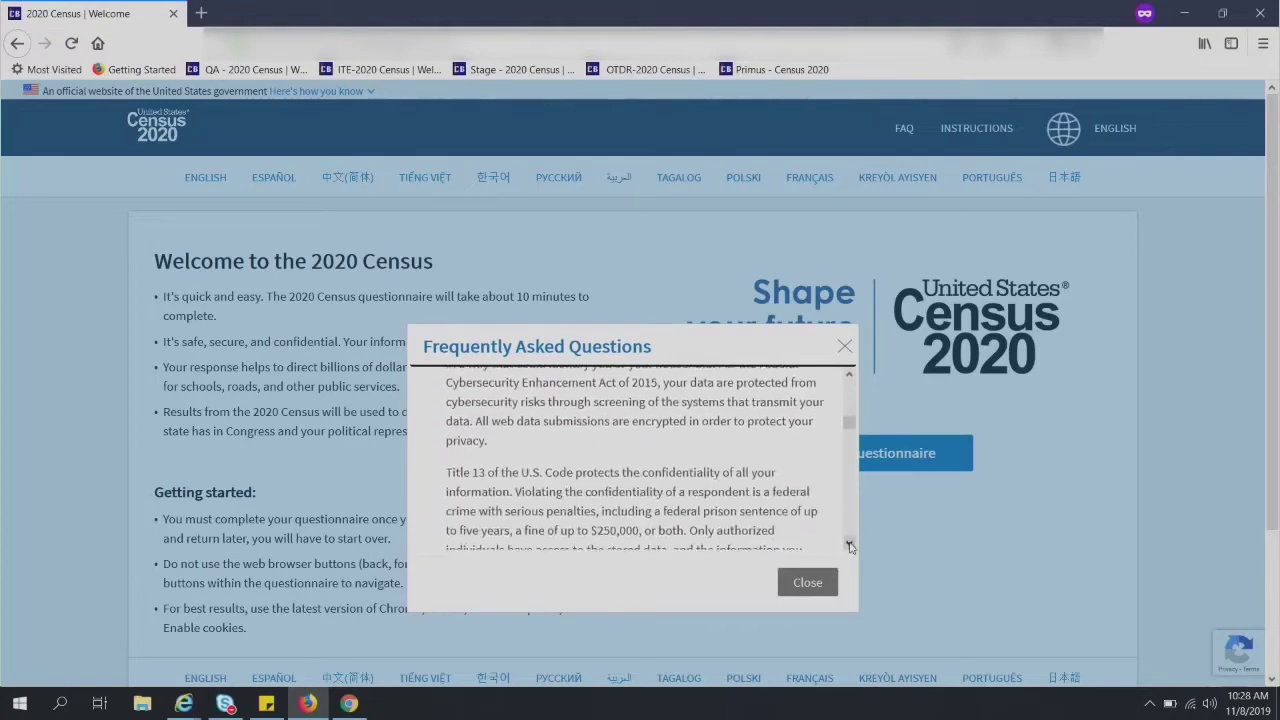
pyautogui.scroll(-6, 849, 545)
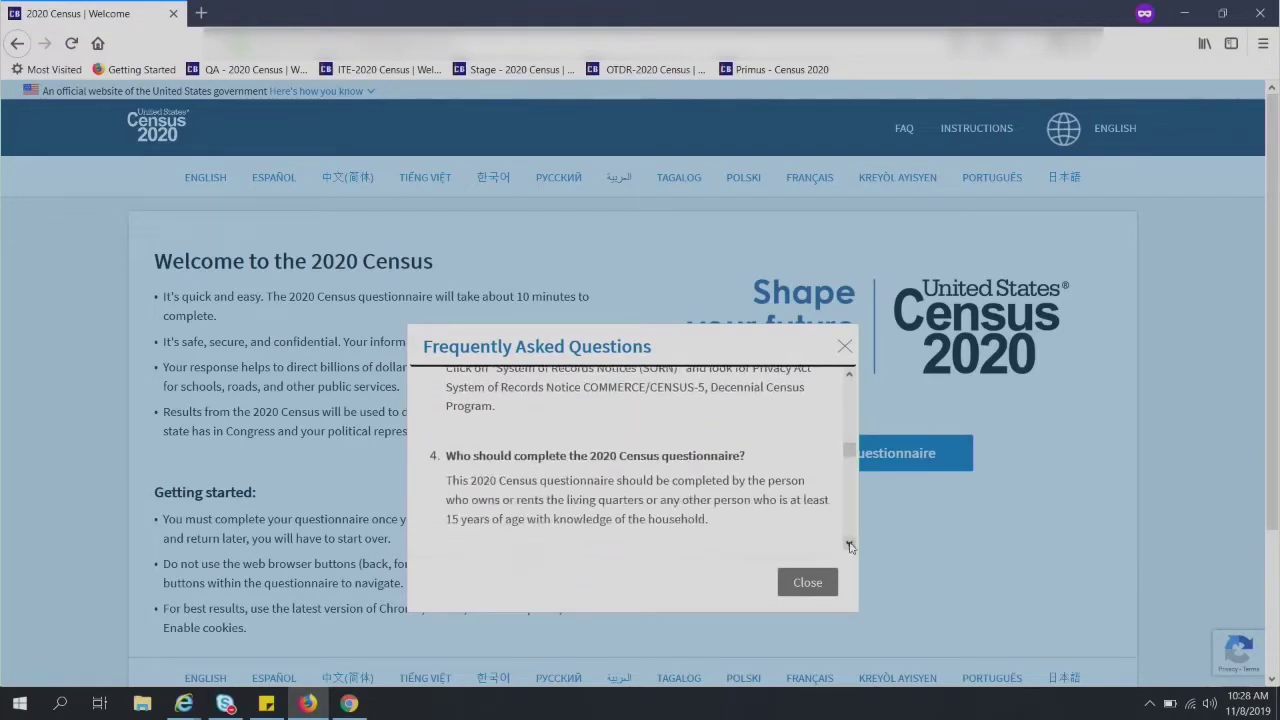
pyautogui.scroll(-1, 849, 545)
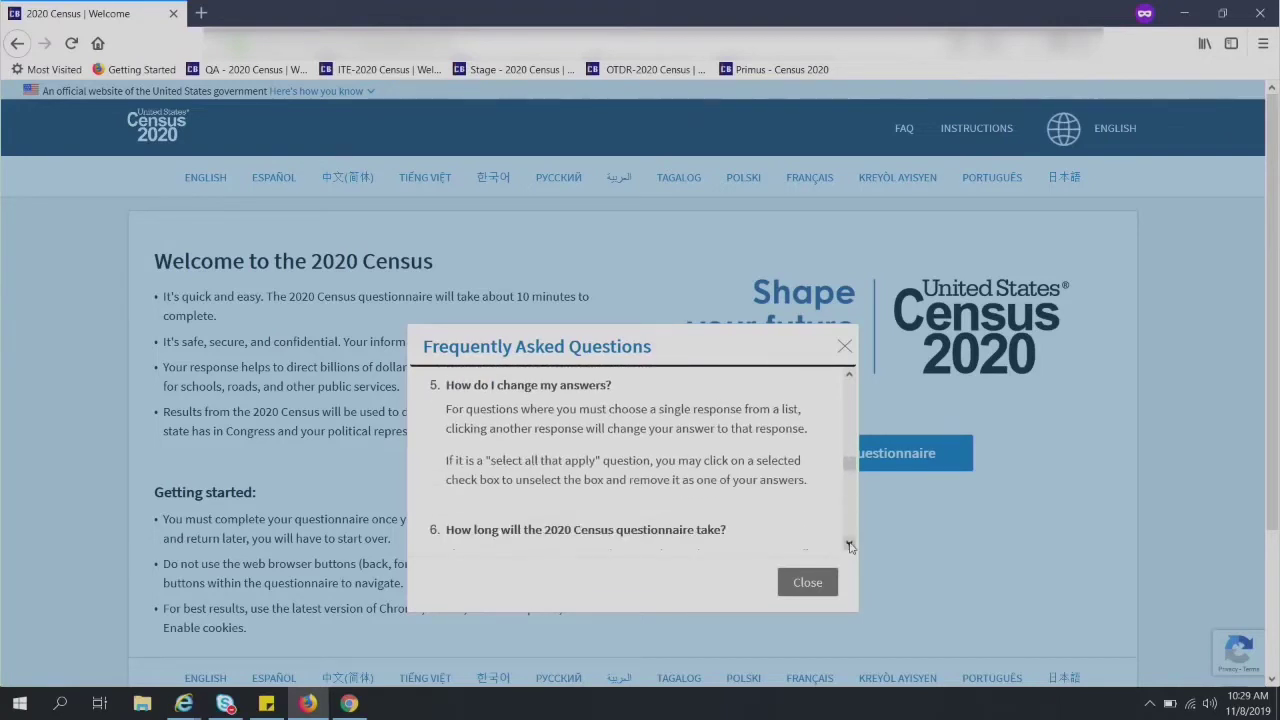
pyautogui.scroll(-3, 849, 545)
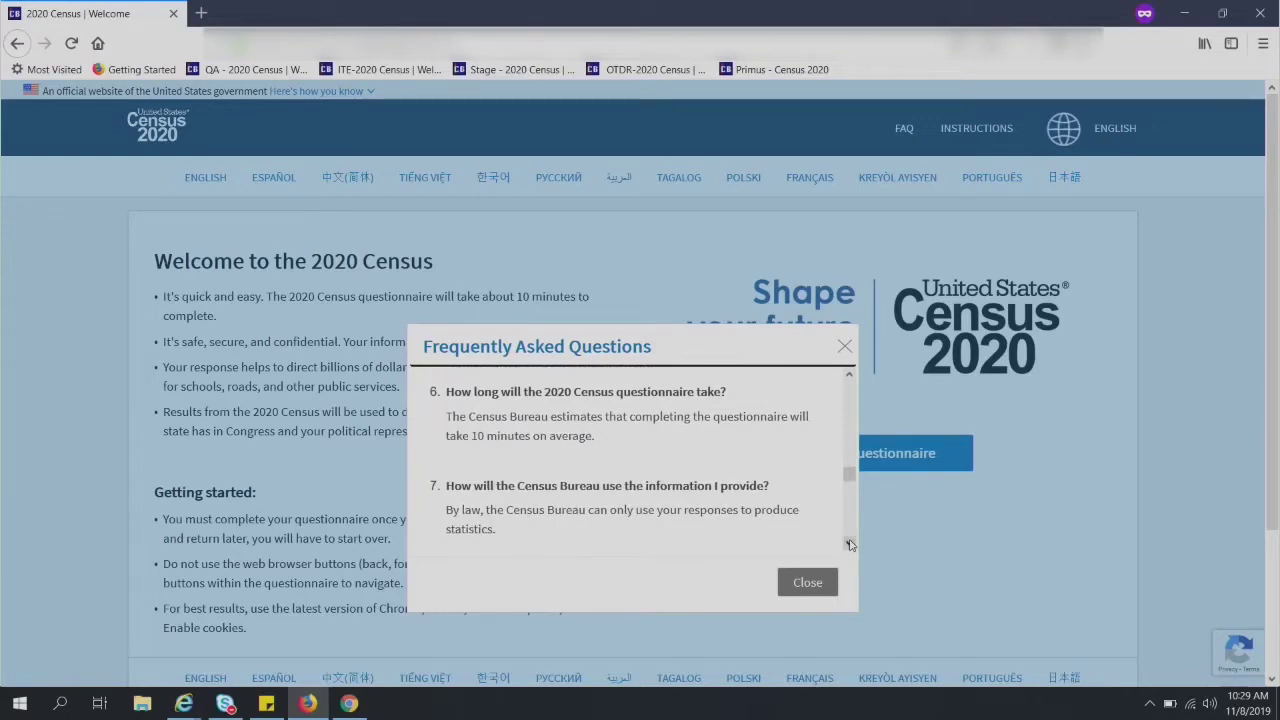
pyautogui.scroll(-3, 849, 545)
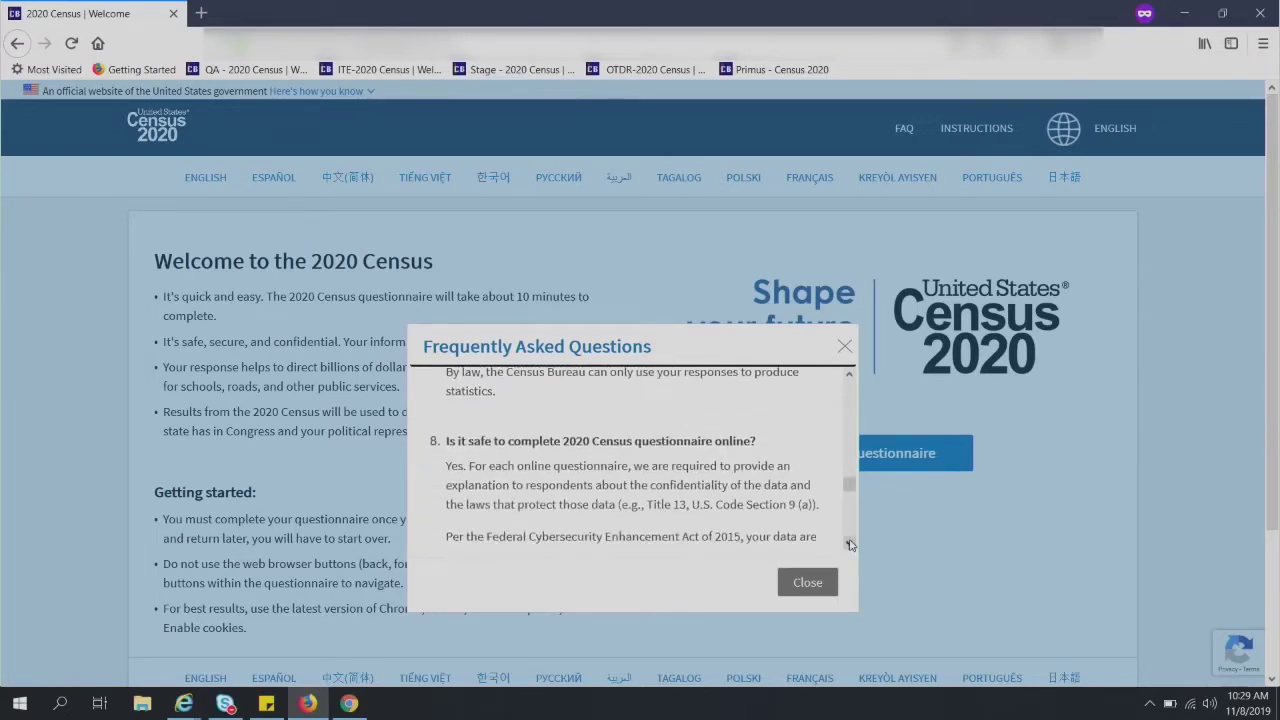
pyautogui.scroll(-4, 849, 545)
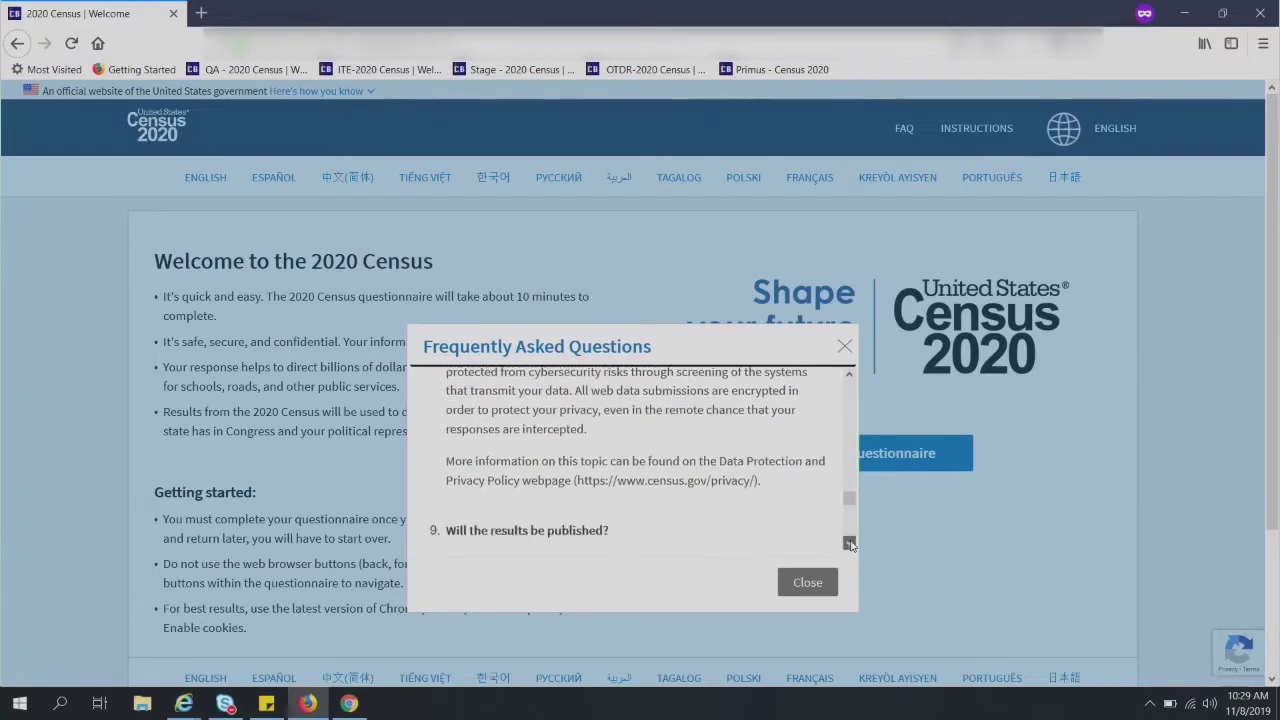
pyautogui.scroll(-4, 849, 545)
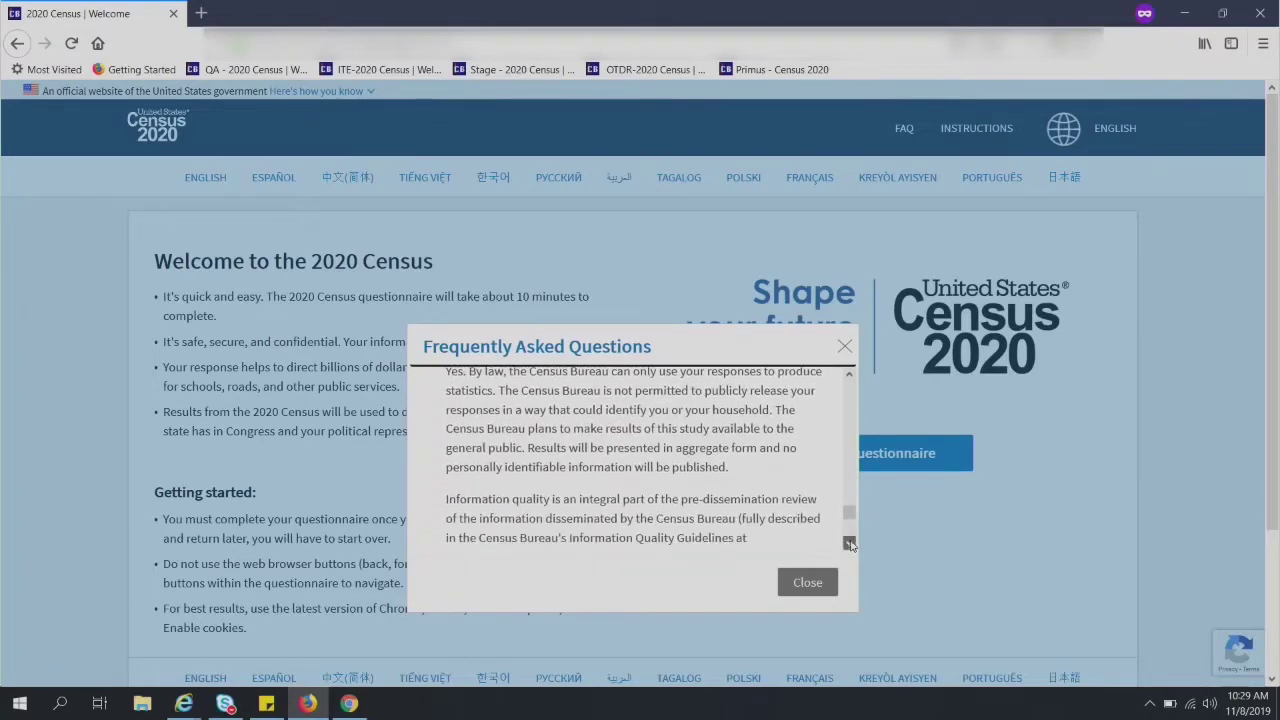
pyautogui.scroll(-4, 849, 545)
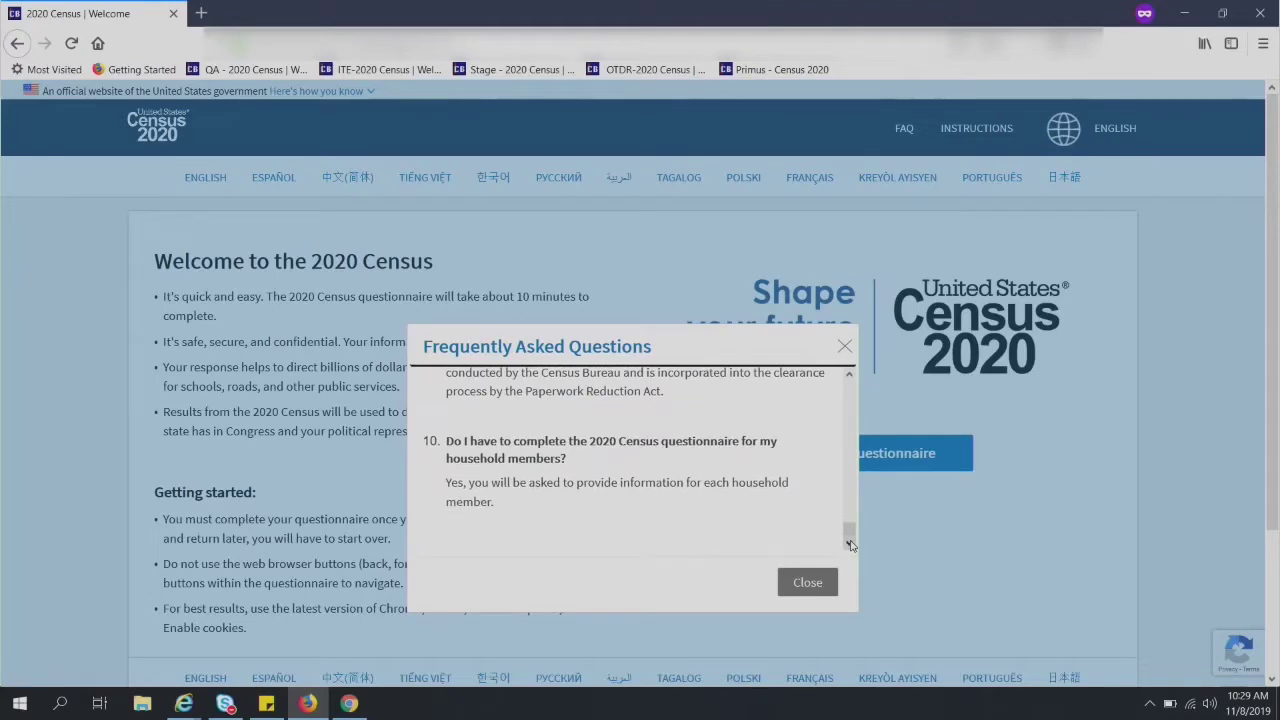
pyautogui.click(804, 583)
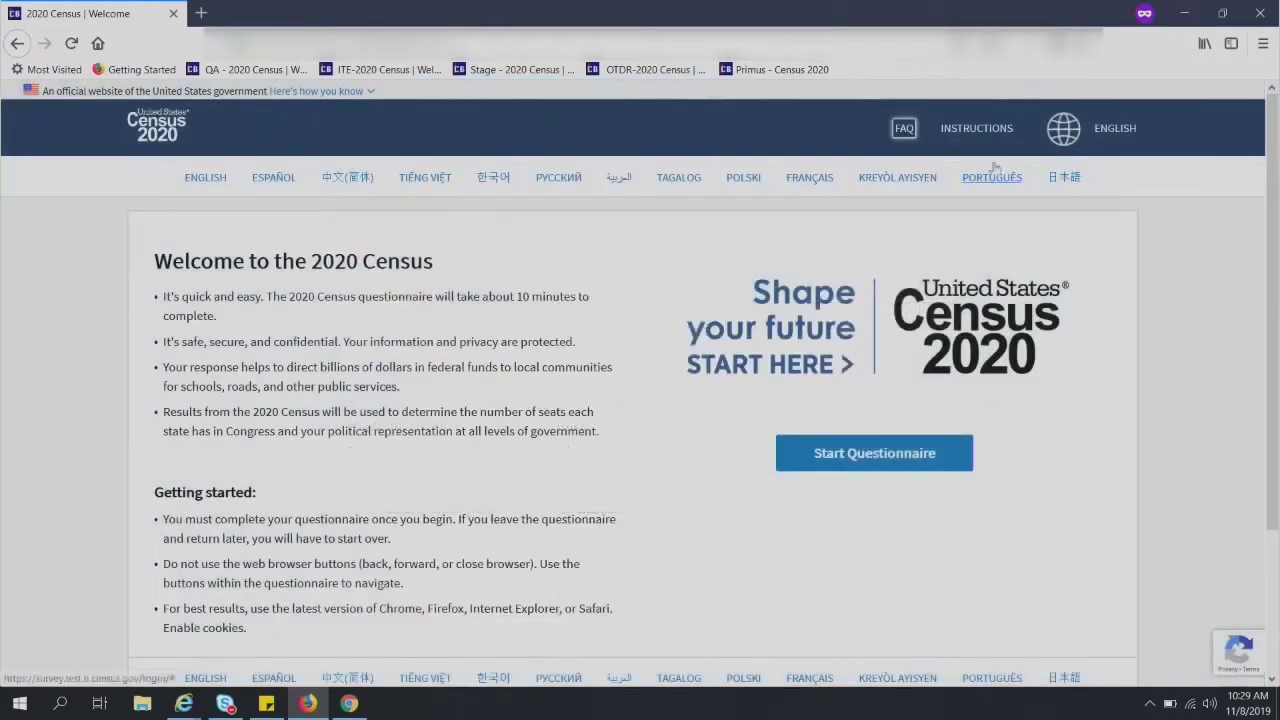
pyautogui.click(997, 135)
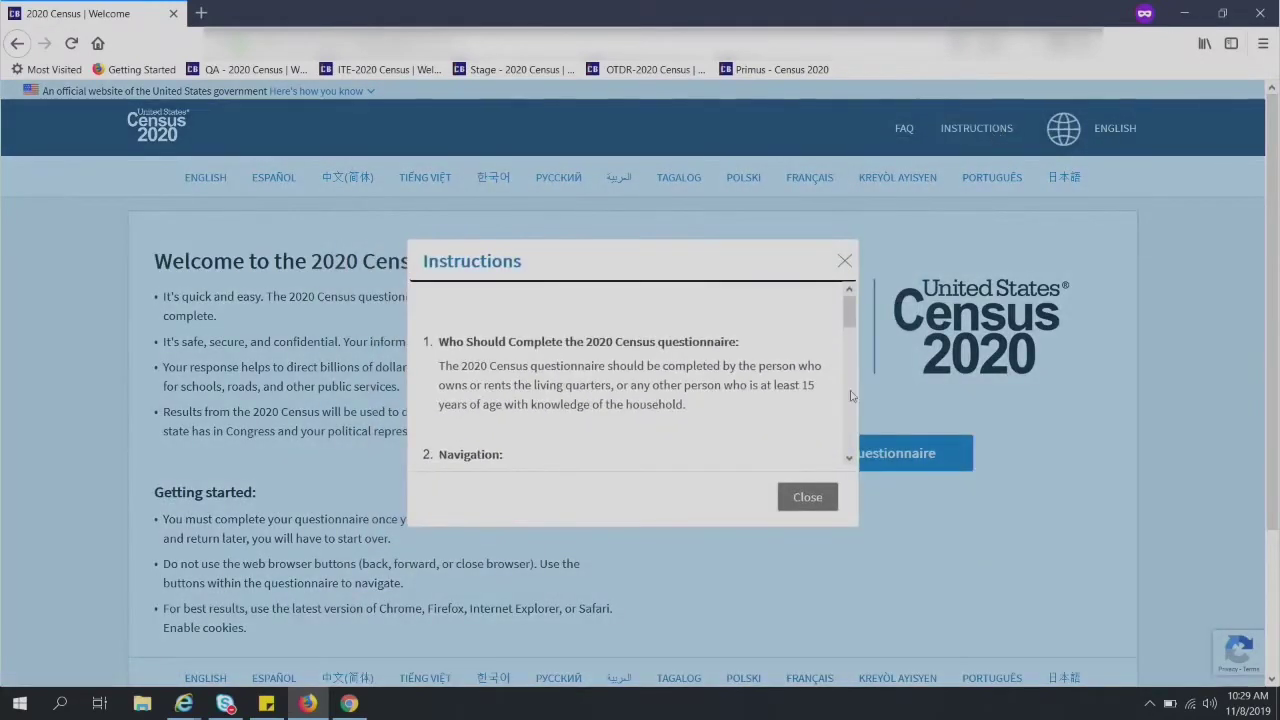
pyautogui.click(849, 458)
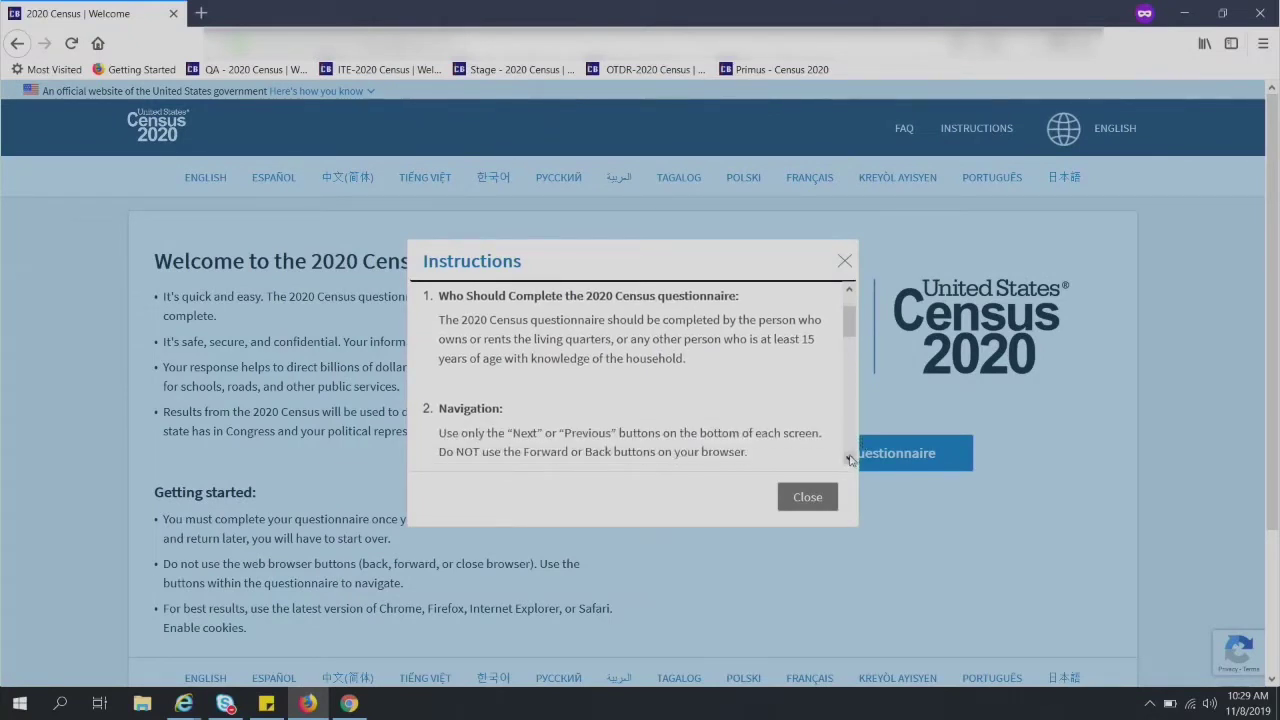
pyautogui.click(849, 458)
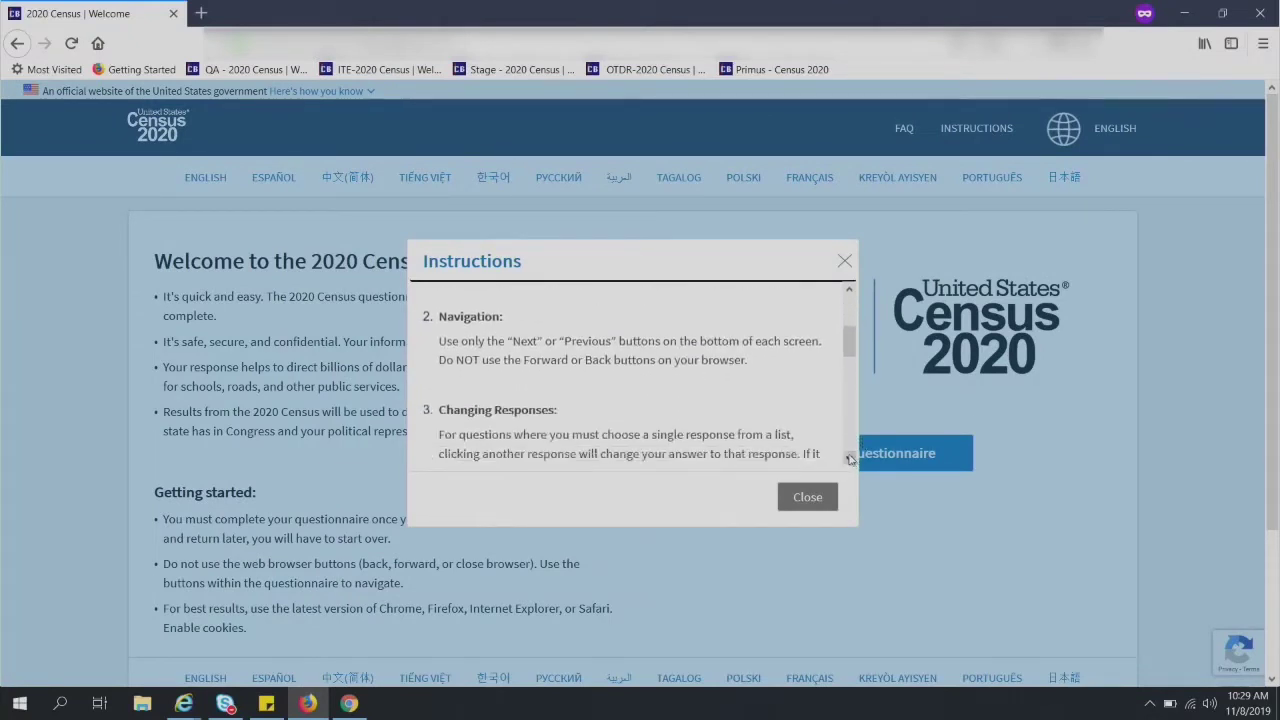
pyautogui.click(849, 458)
pyautogui.click(849, 458)
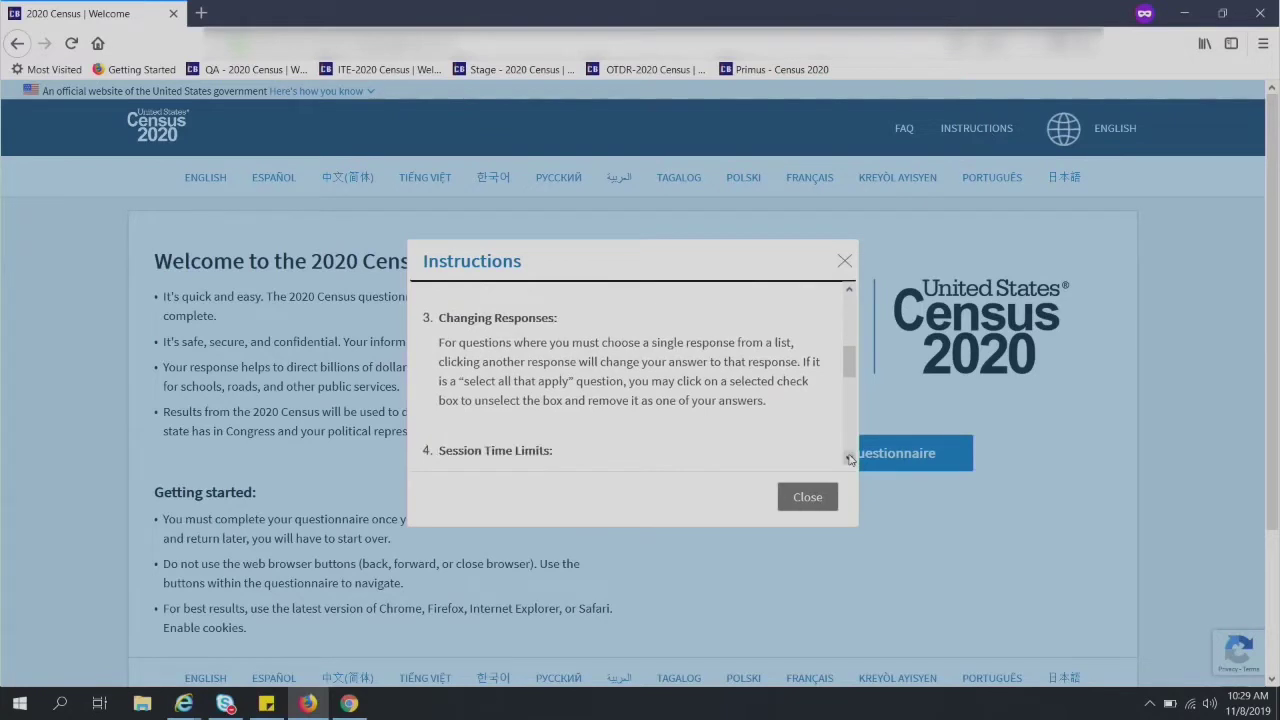
pyautogui.click(849, 458)
pyautogui.click(849, 458)
pyautogui.click(849, 458)
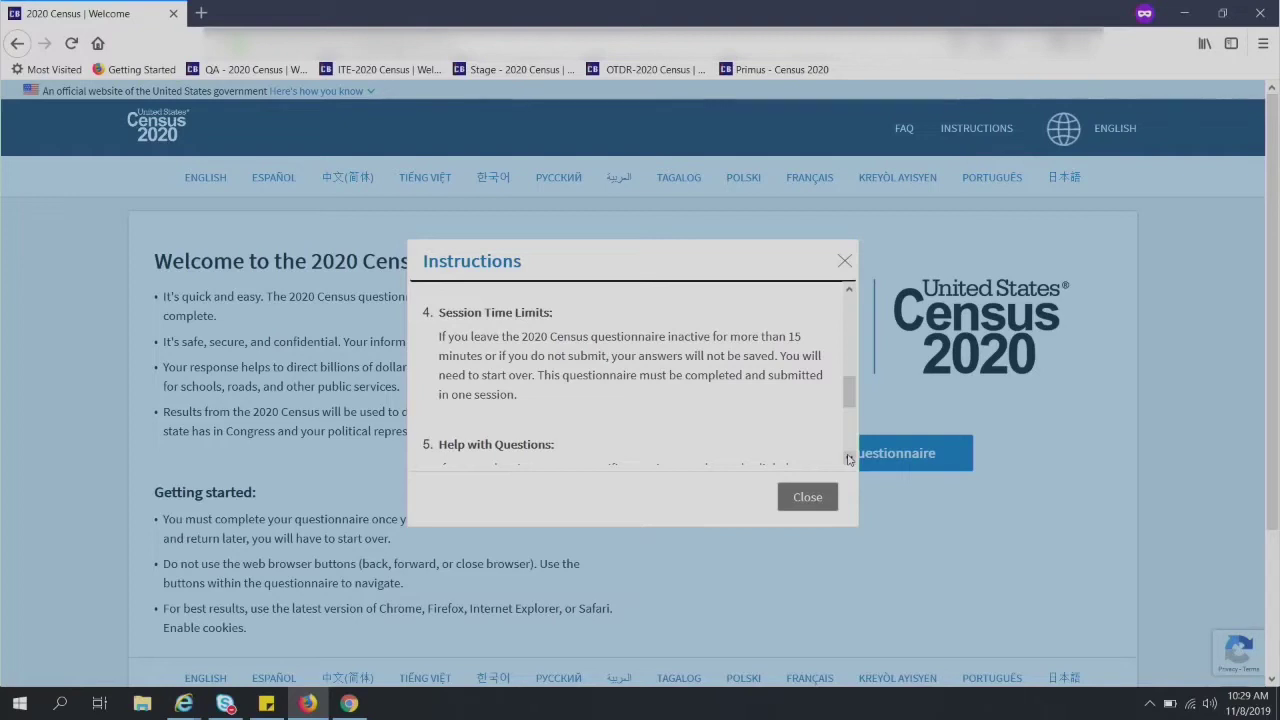
pyautogui.click(849, 459)
pyautogui.click(849, 459)
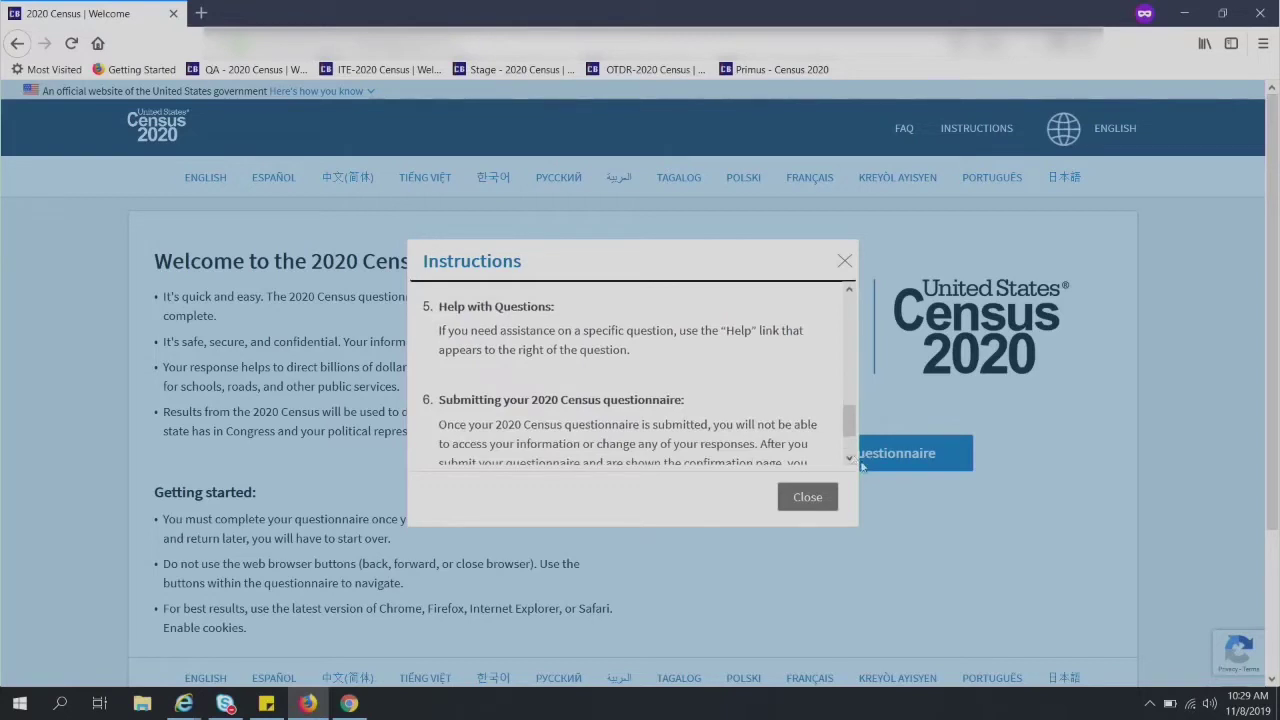
pyautogui.click(852, 462)
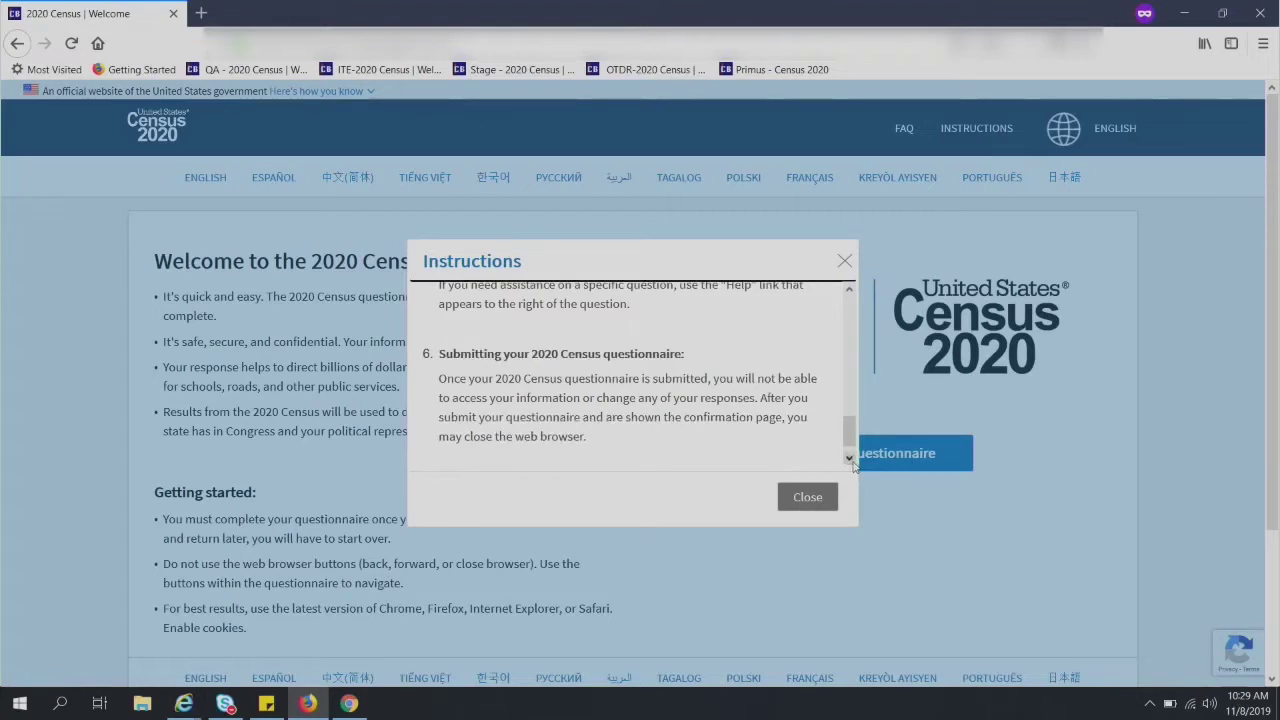
pyautogui.click(851, 461)
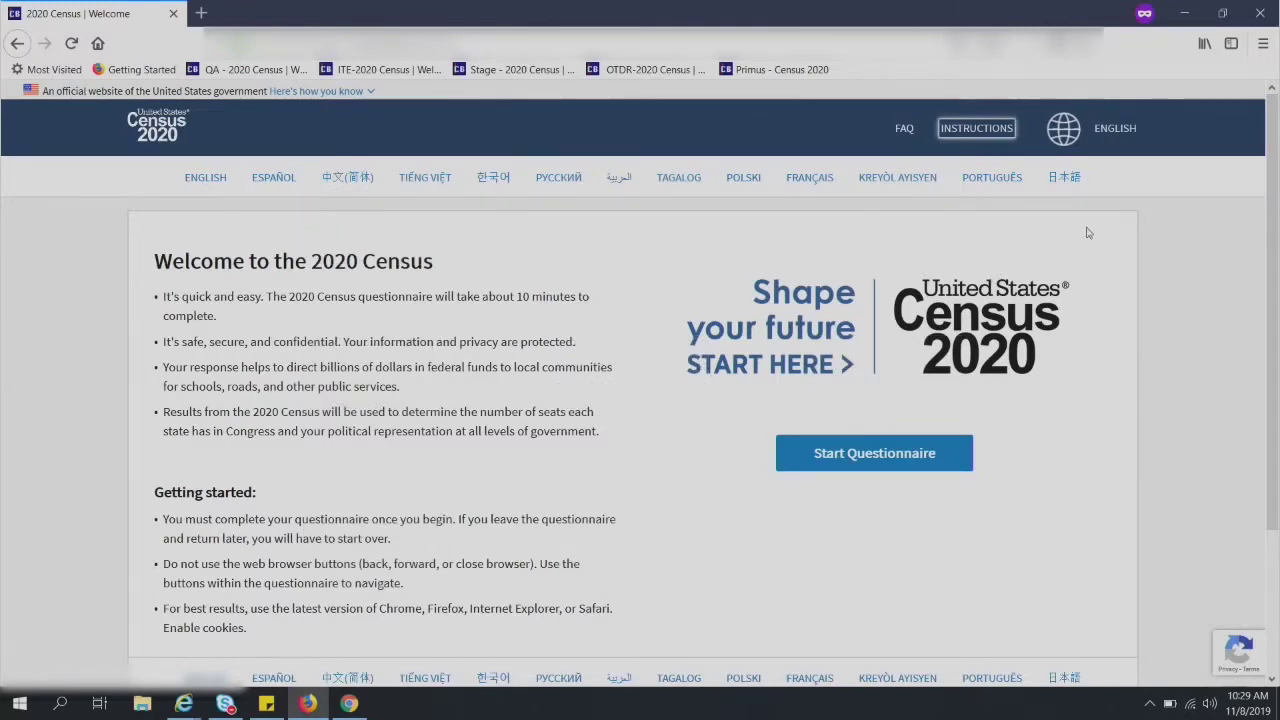
pyautogui.click(279, 179)
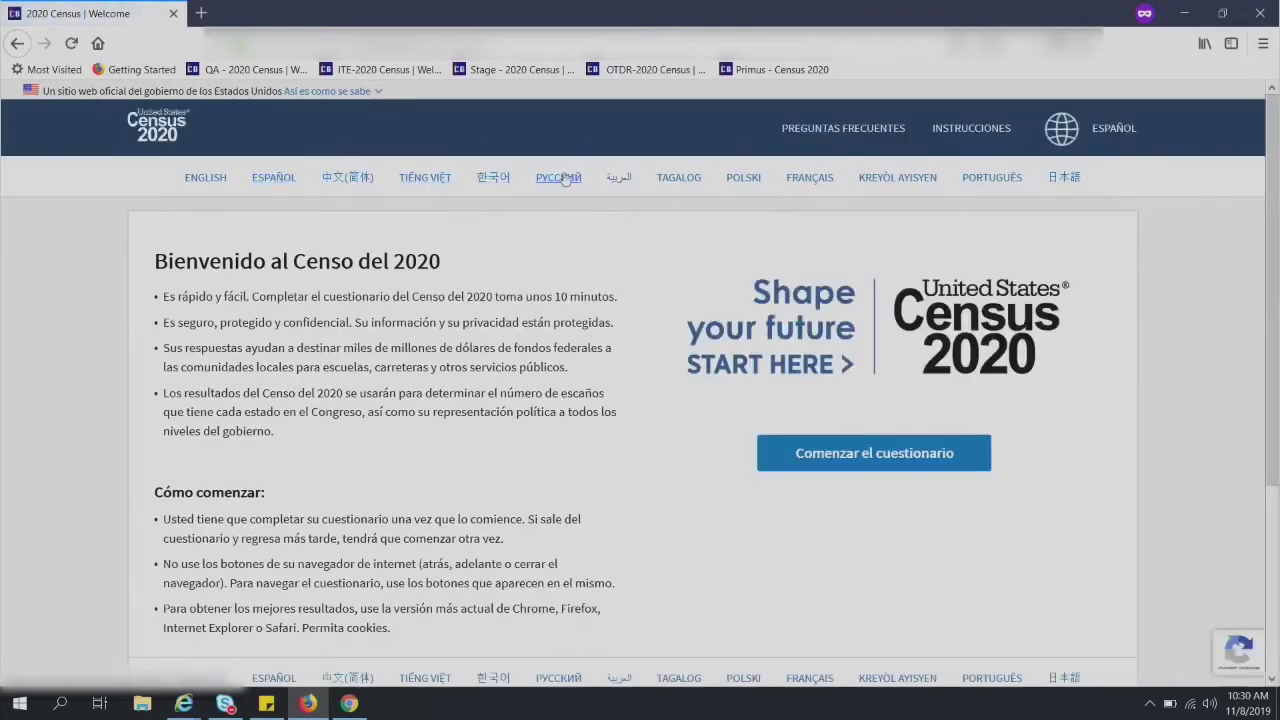
pyautogui.click(622, 182)
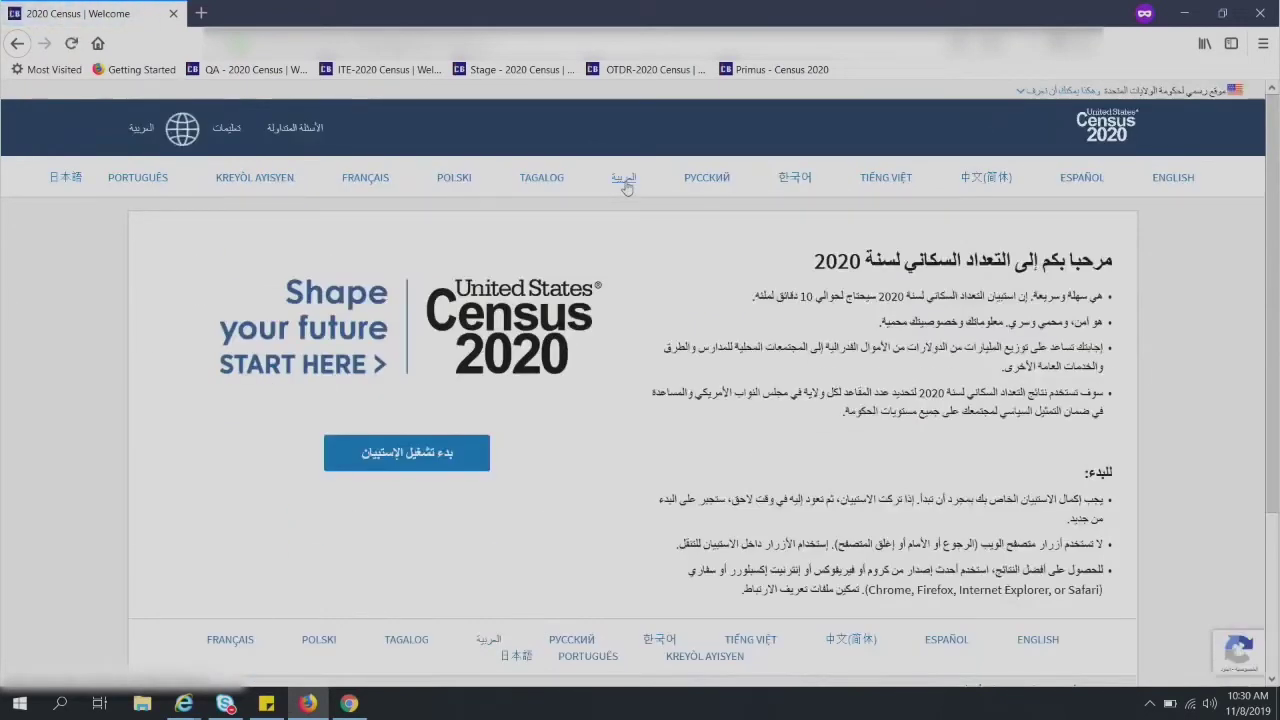
pyautogui.click(1170, 180)
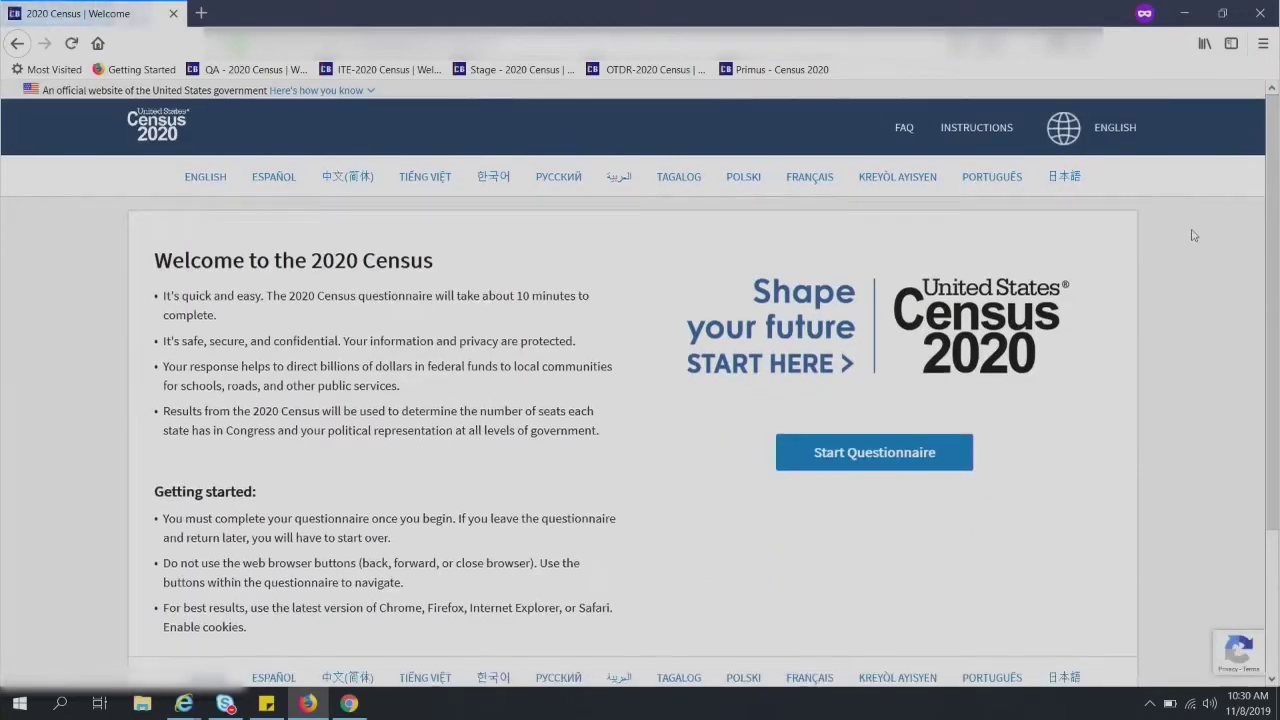
pyautogui.scroll(-3, 1193, 235)
pyautogui.scroll(3, 1193, 235)
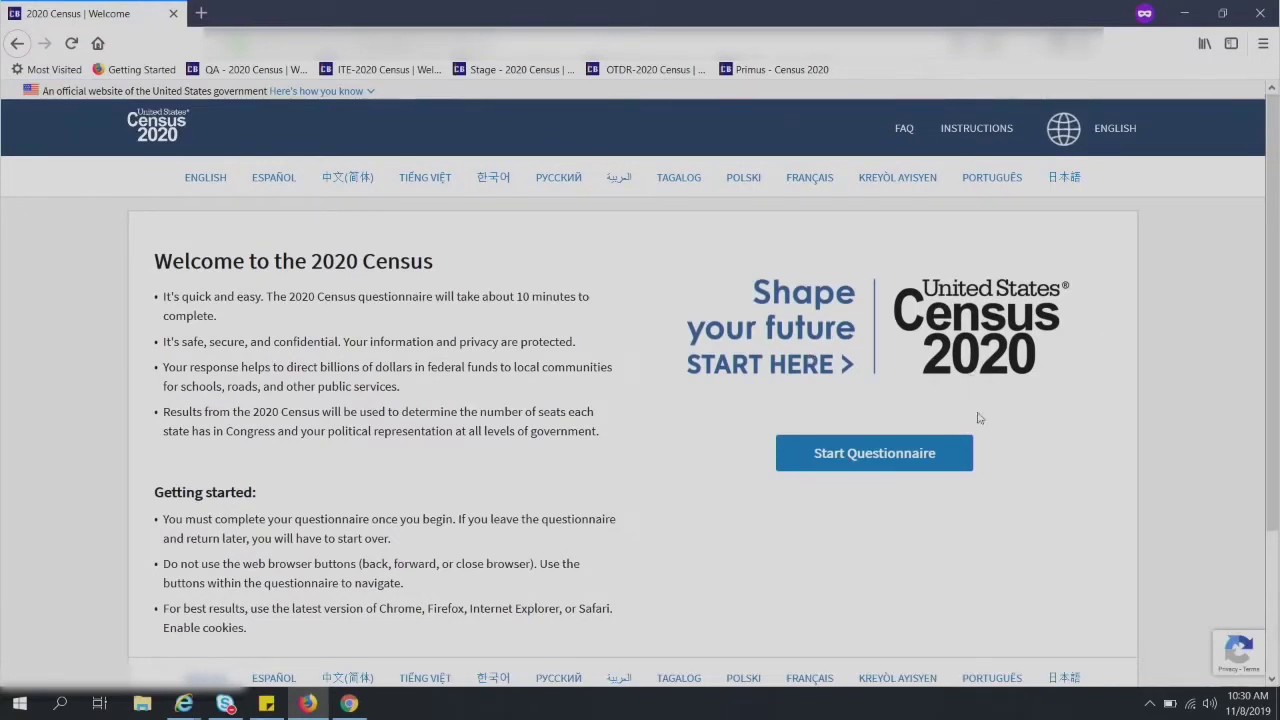
pyautogui.scroll(-1, 983, 429)
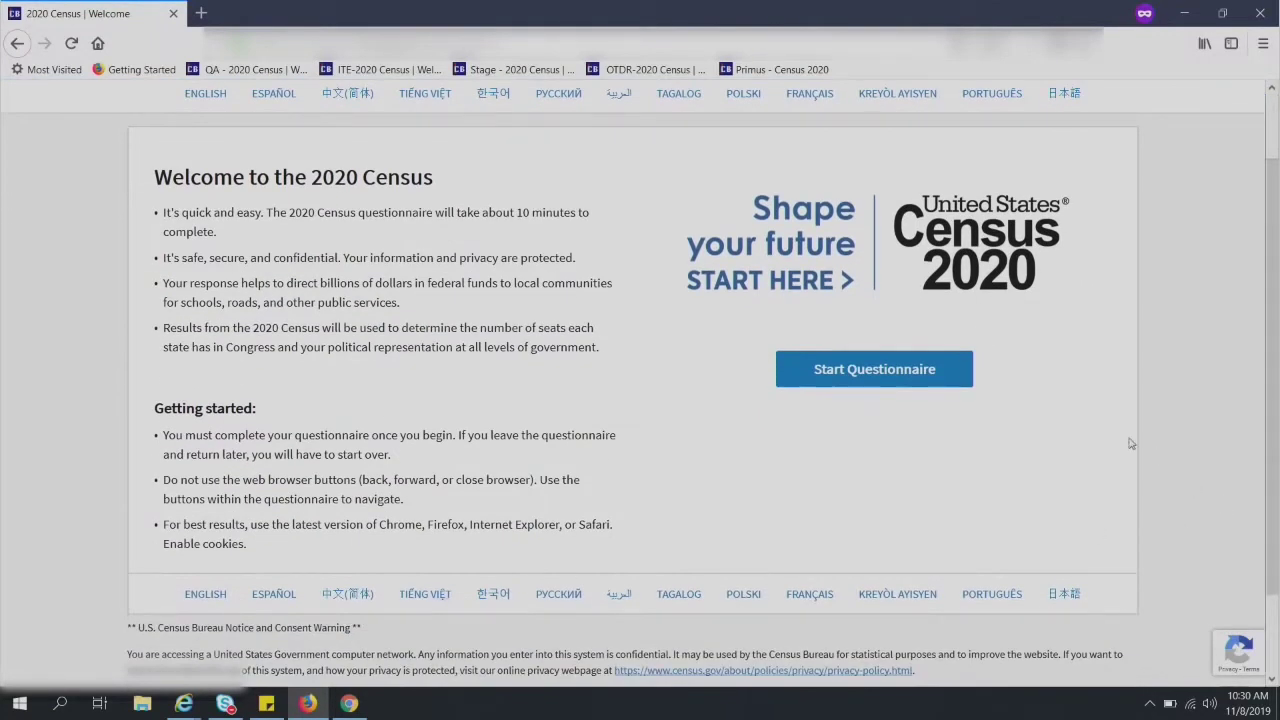
pyautogui.scroll(1, 1020, 464)
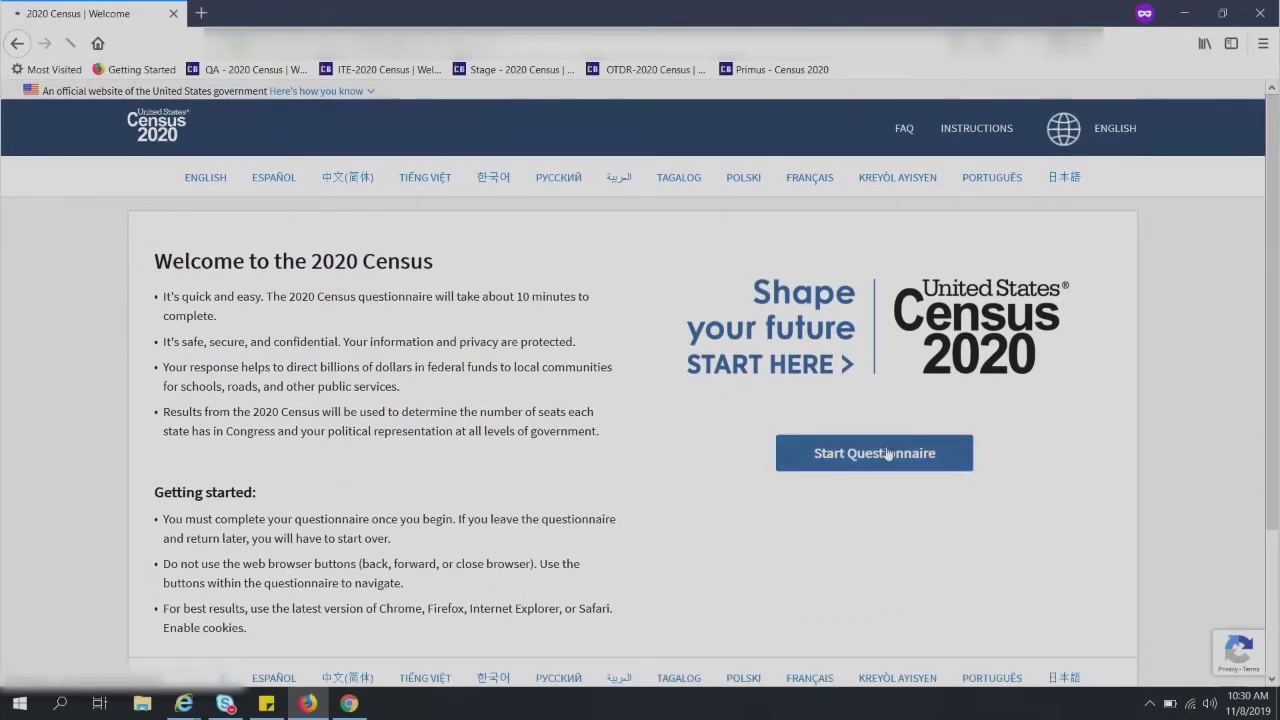
# - Start the questionnaire and enter the 12-digit Census ID across its three login boxes
pyautogui.click(888, 453)
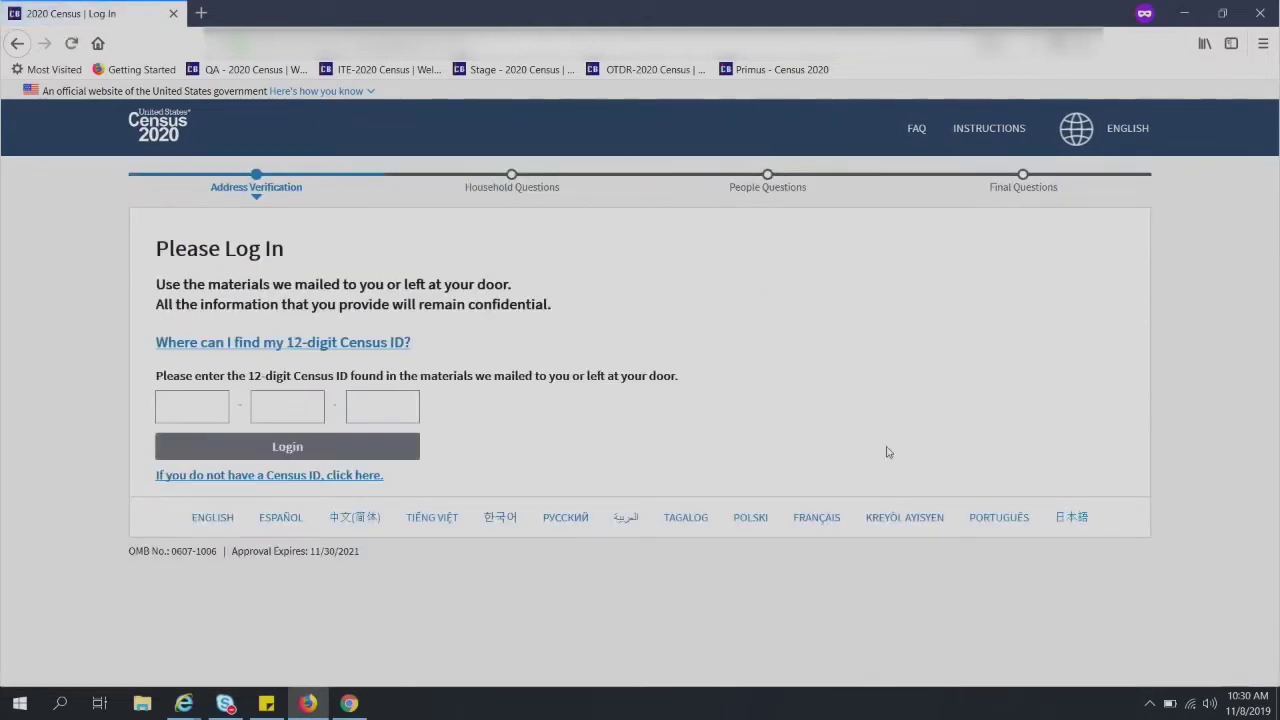
pyautogui.click(183, 413)
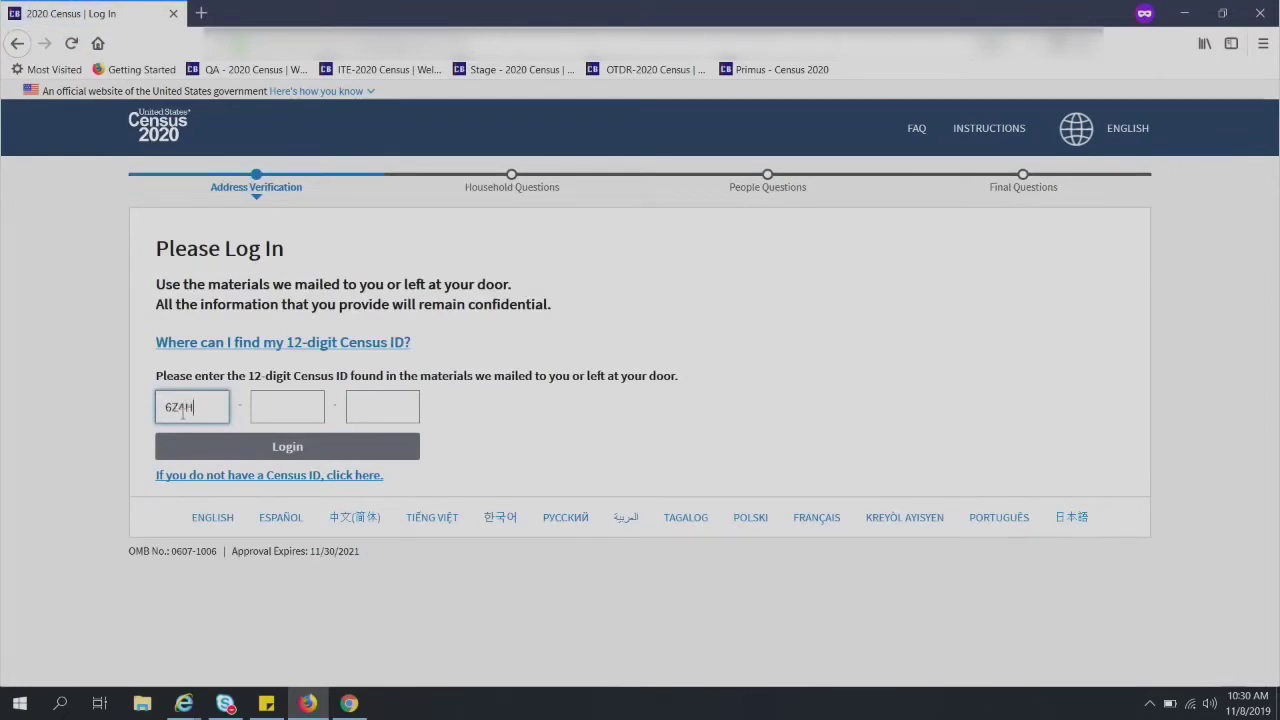
pyautogui.press('Tab')
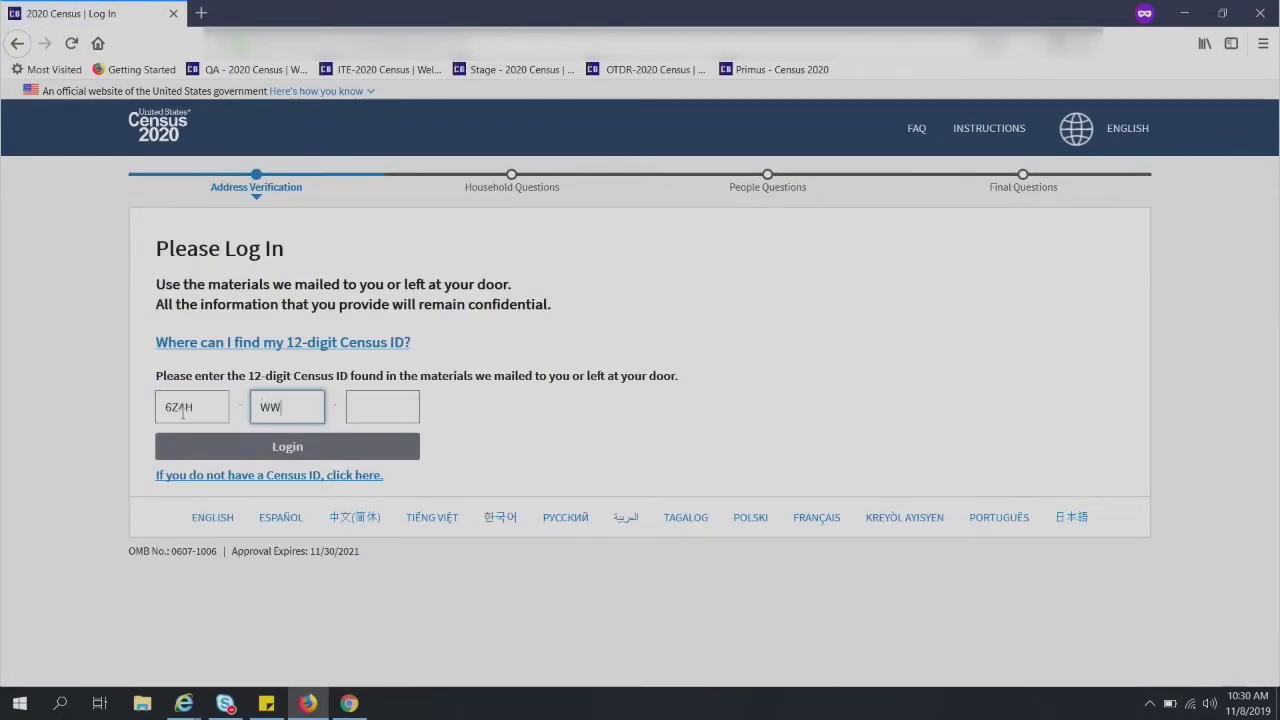
pyautogui.press('Tab')
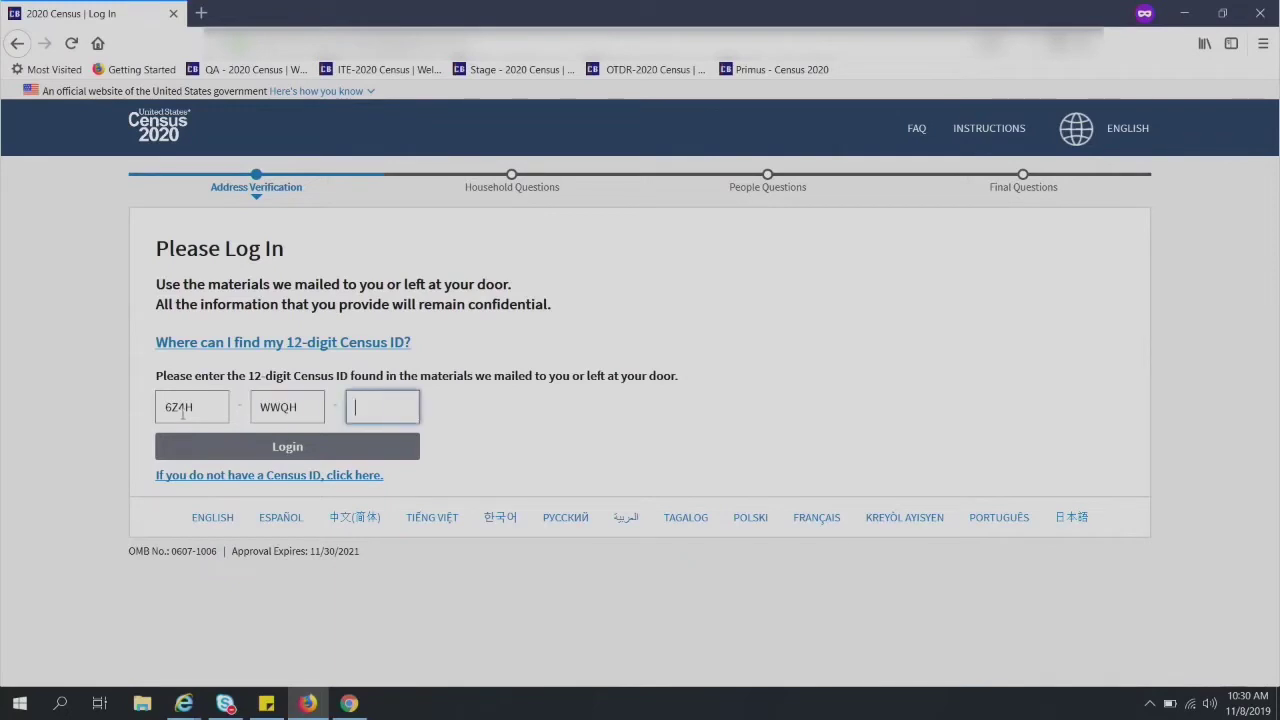
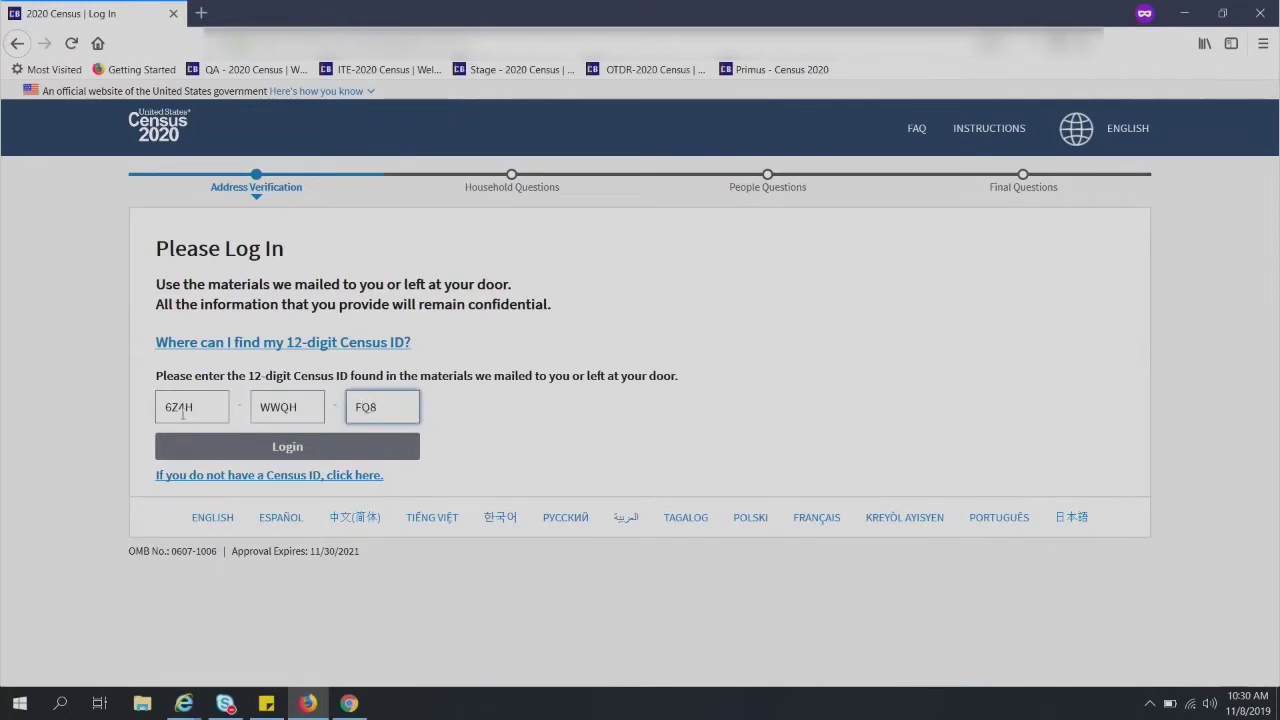
pyautogui.hotkey('shift', 'Tab')
pyautogui.hotkey('shift', 'Tab')
pyautogui.hotkey('shift', 'Tab')
pyautogui.press('Return')
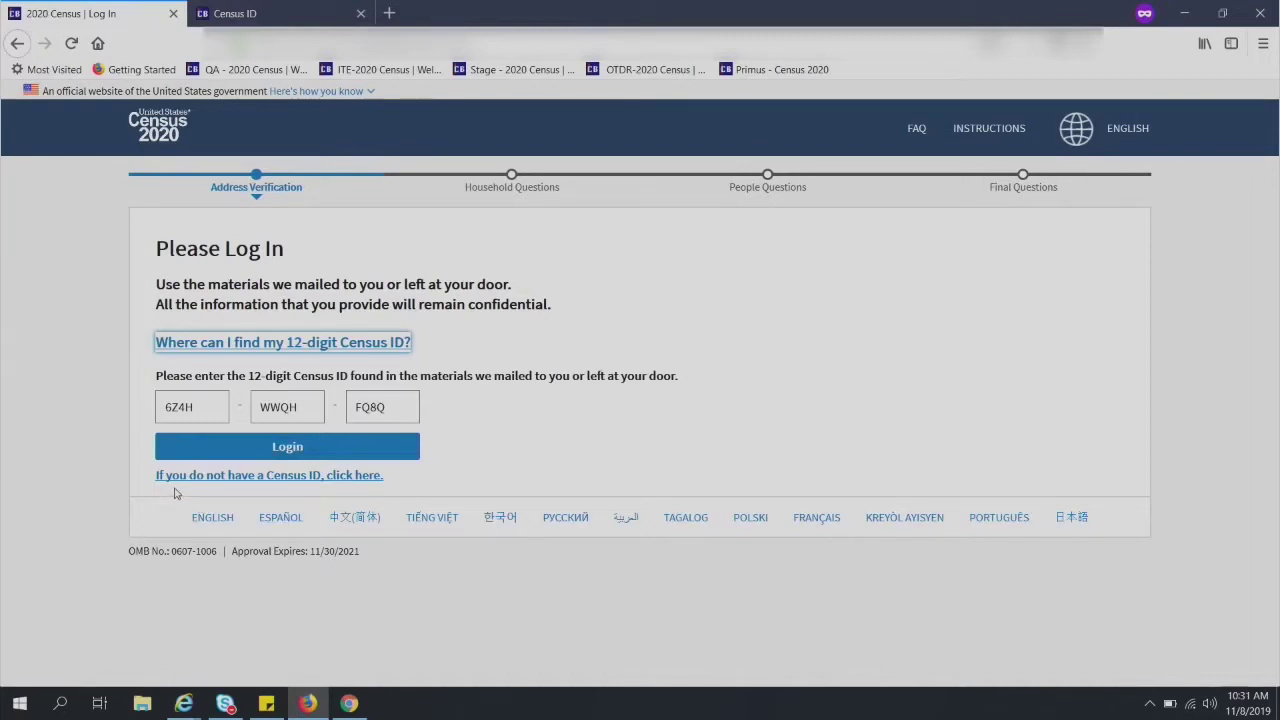
# - Log in, confirm the address is correct, and answer Yes to living there on April 1, 2020
pyautogui.click(287, 455)
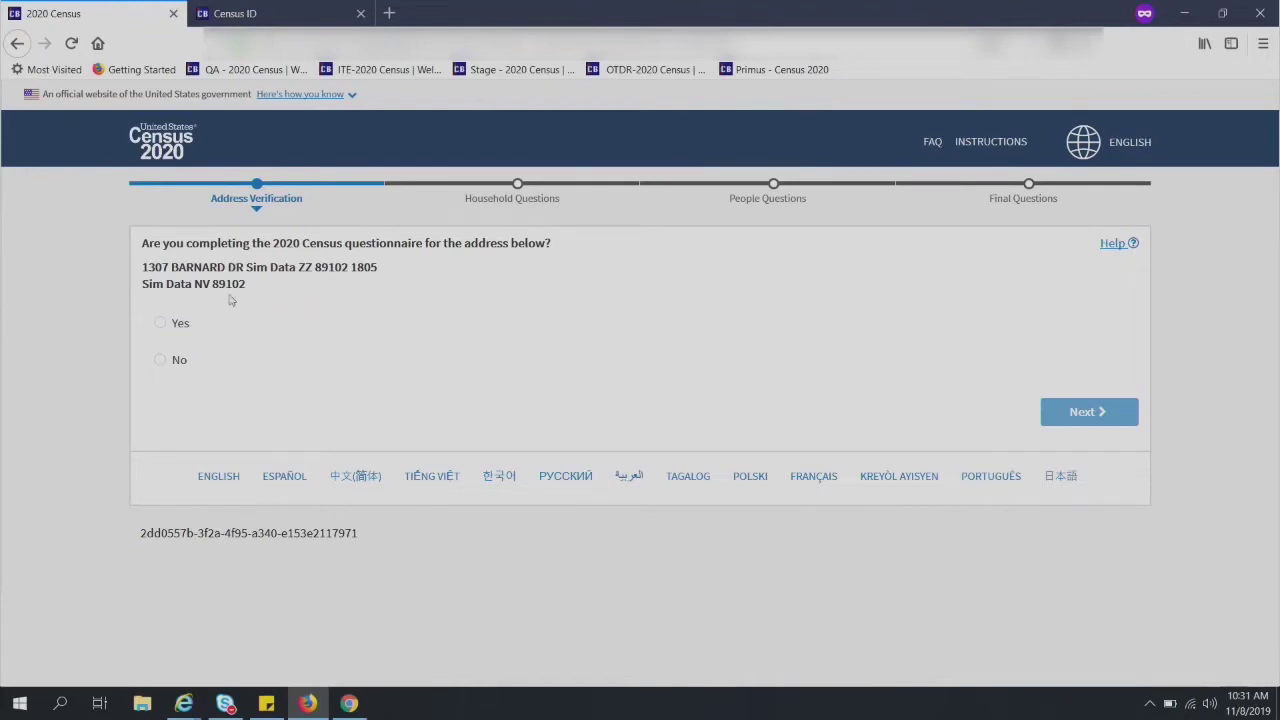
pyautogui.click(173, 324)
pyautogui.click(1098, 414)
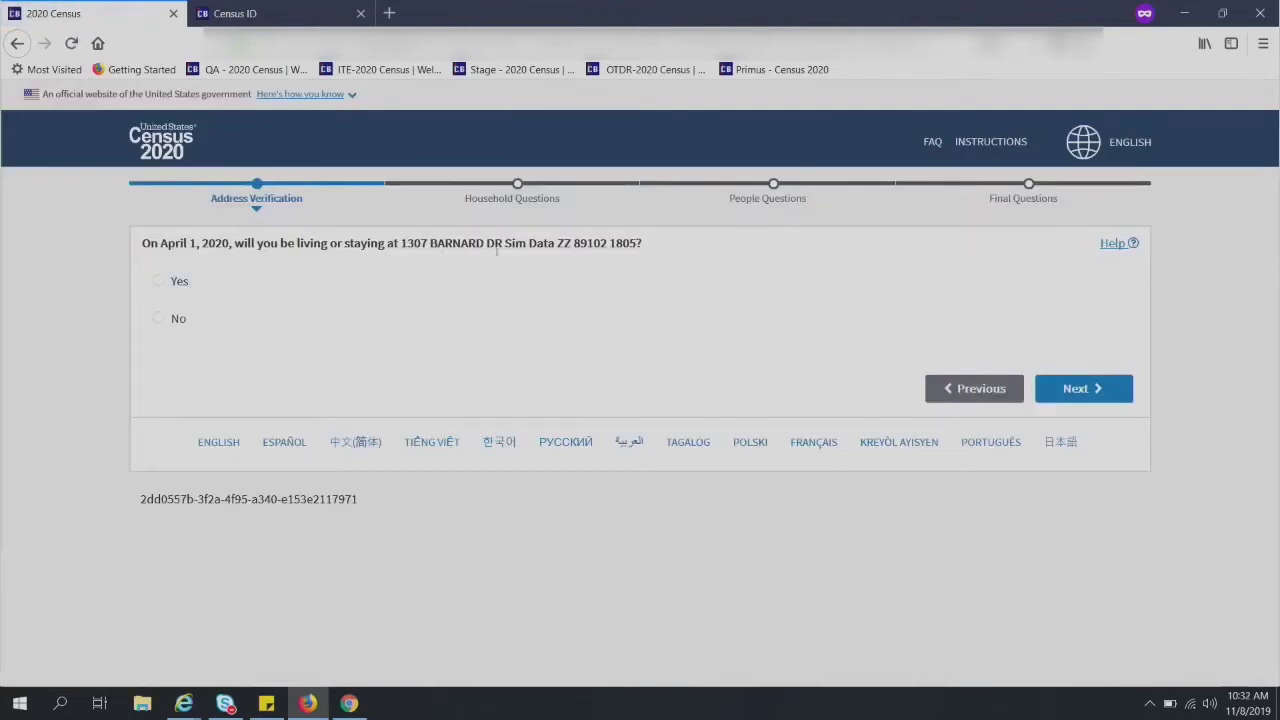
pyautogui.click(159, 281)
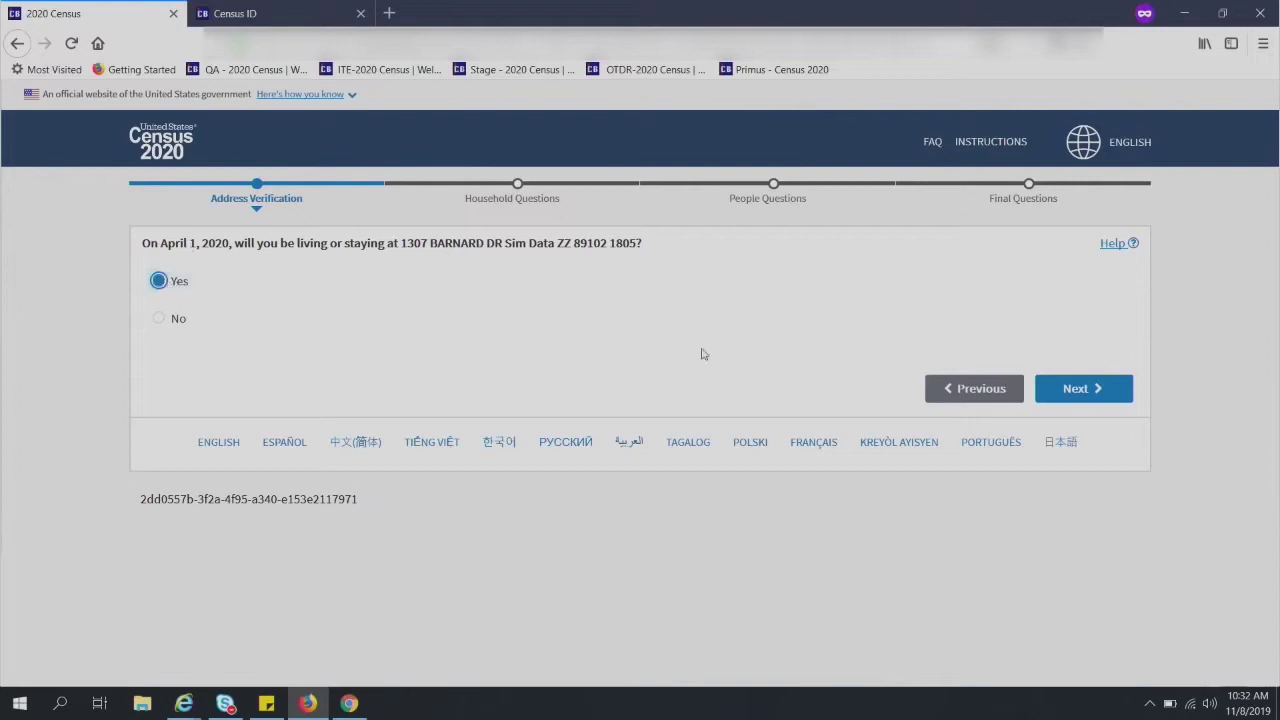
# - Enter the respondent's first and last name, leaving the middle name blank
pyautogui.click(1087, 390)
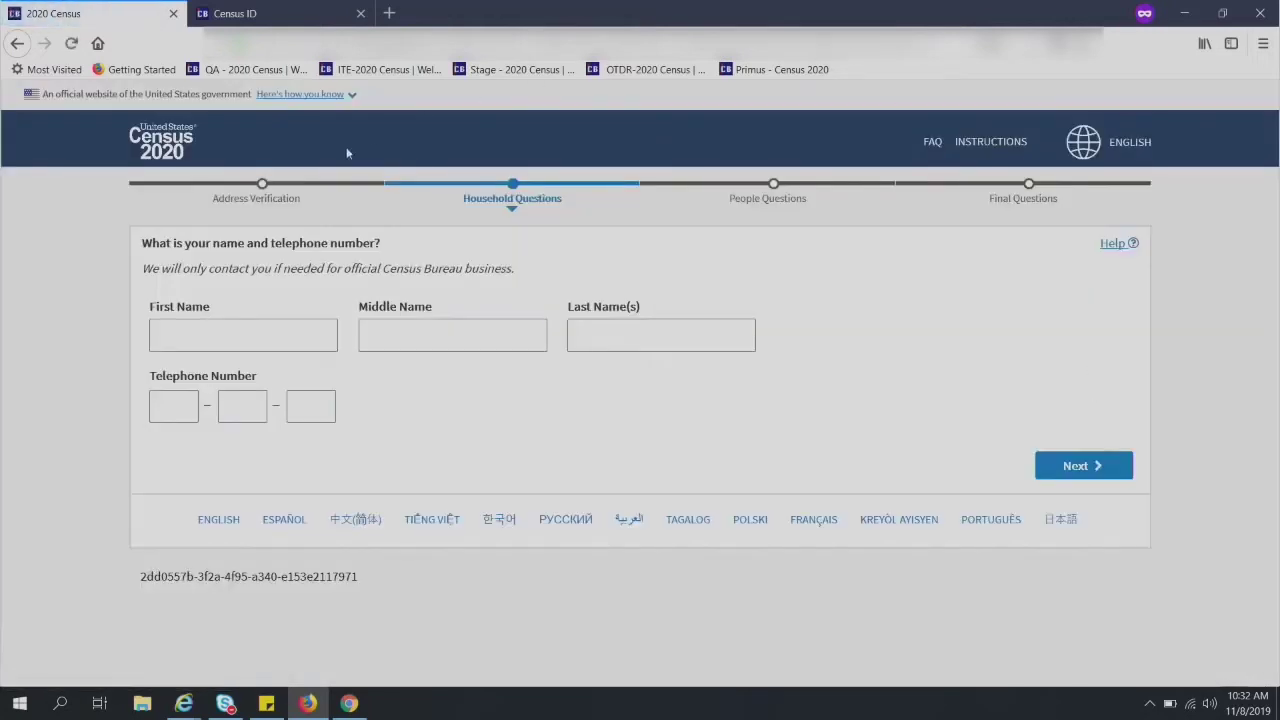
pyautogui.click(204, 328)
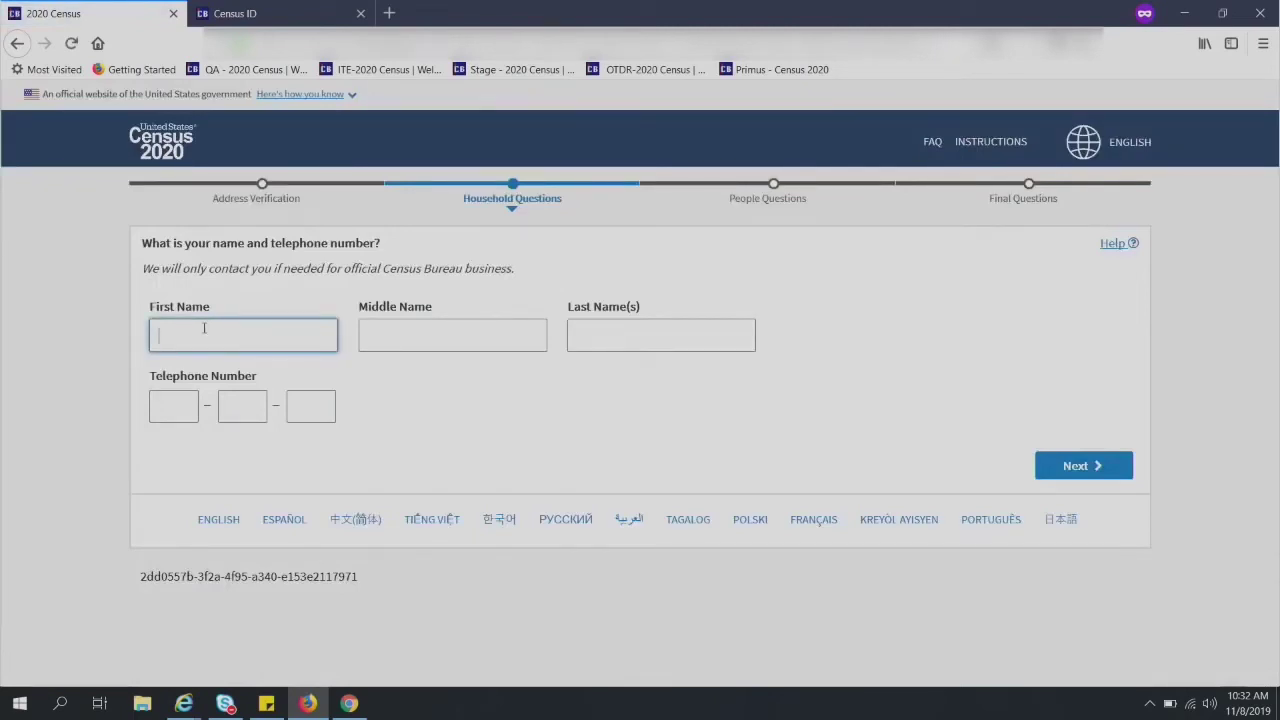
pyautogui.write('jose')
pyautogui.press('BackSpace')
pyautogui.press('BackSpace')
pyautogui.press('BackSpace')
pyautogui.write('ane')
pyautogui.press('Tab')
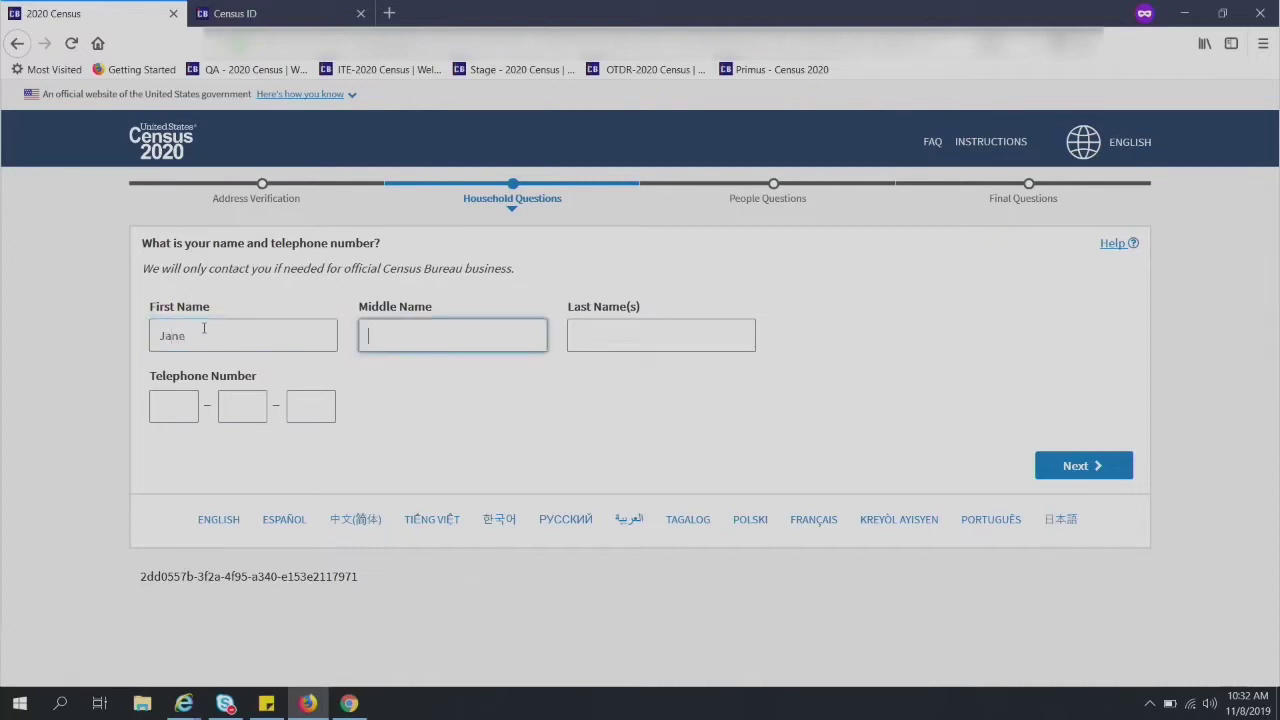
pyautogui.press('Tab')
pyautogui.write('Smith')
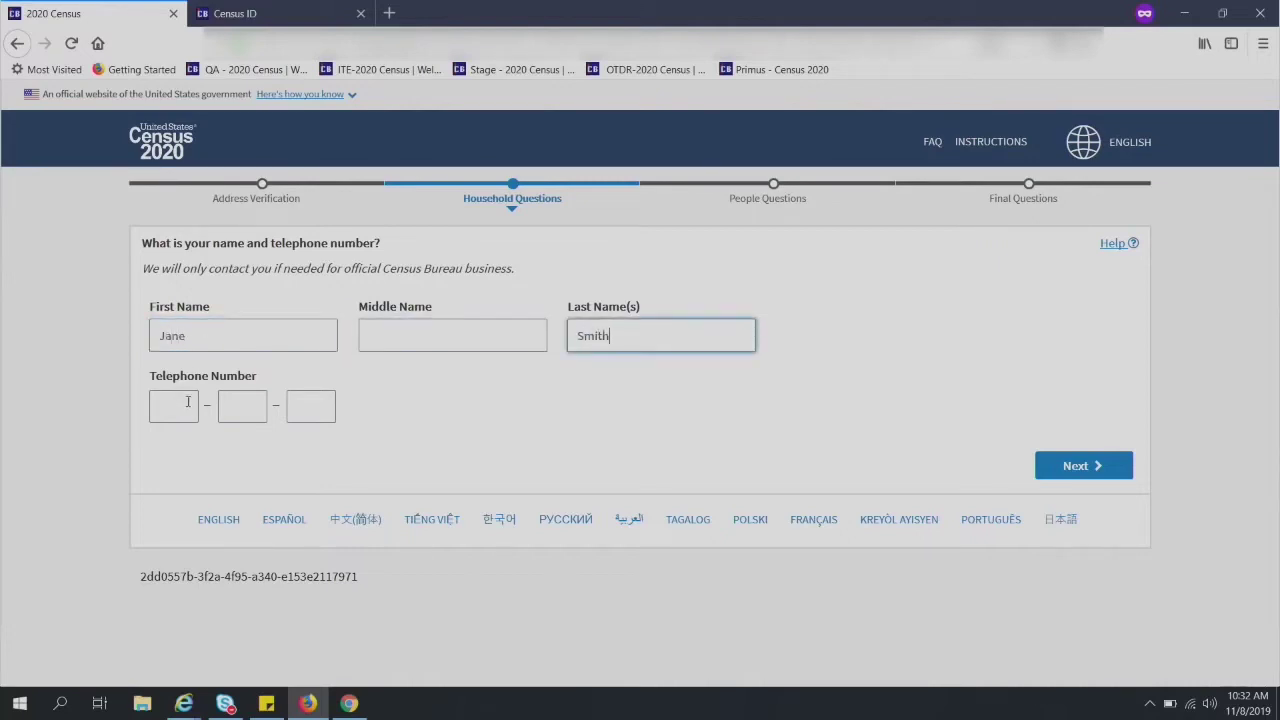
# - Fill in the respondent's telephone number across the three phone boxes
pyautogui.click(187, 401)
pyautogui.write('111')
pyautogui.press('Tab')
pyautogui.write('111')
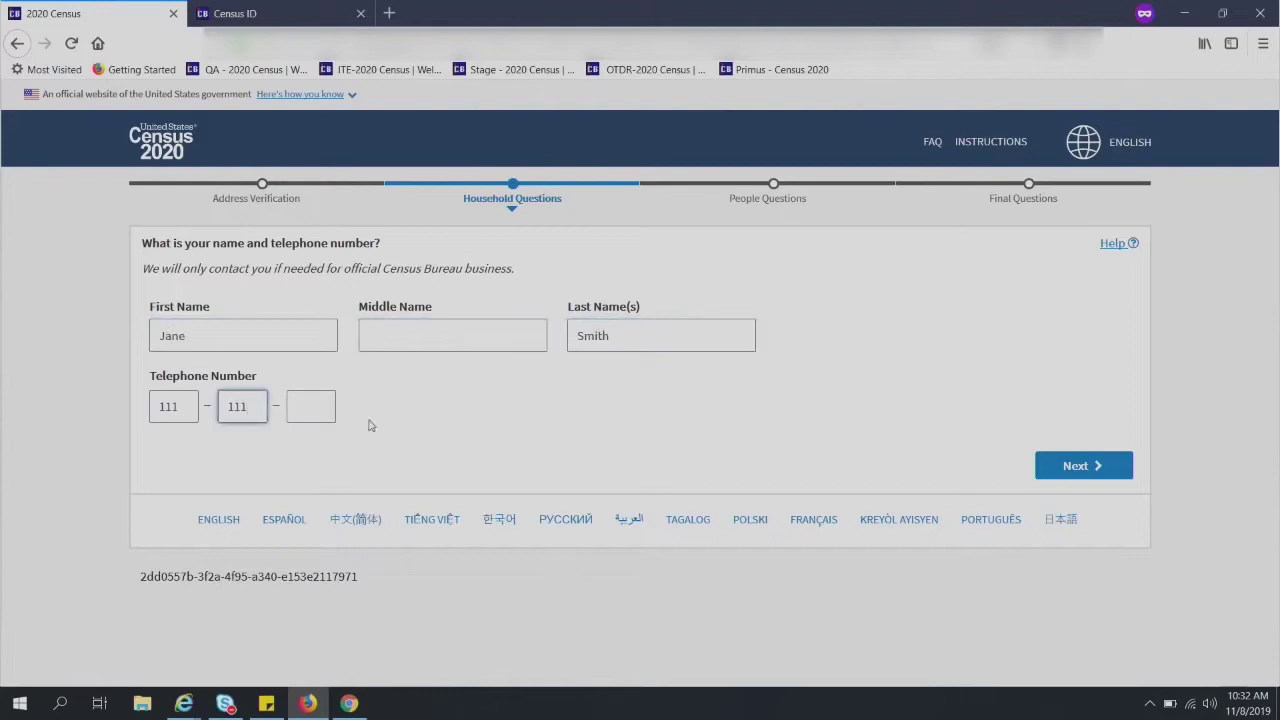
pyautogui.press('Tab')
pyautogui.write('1111')
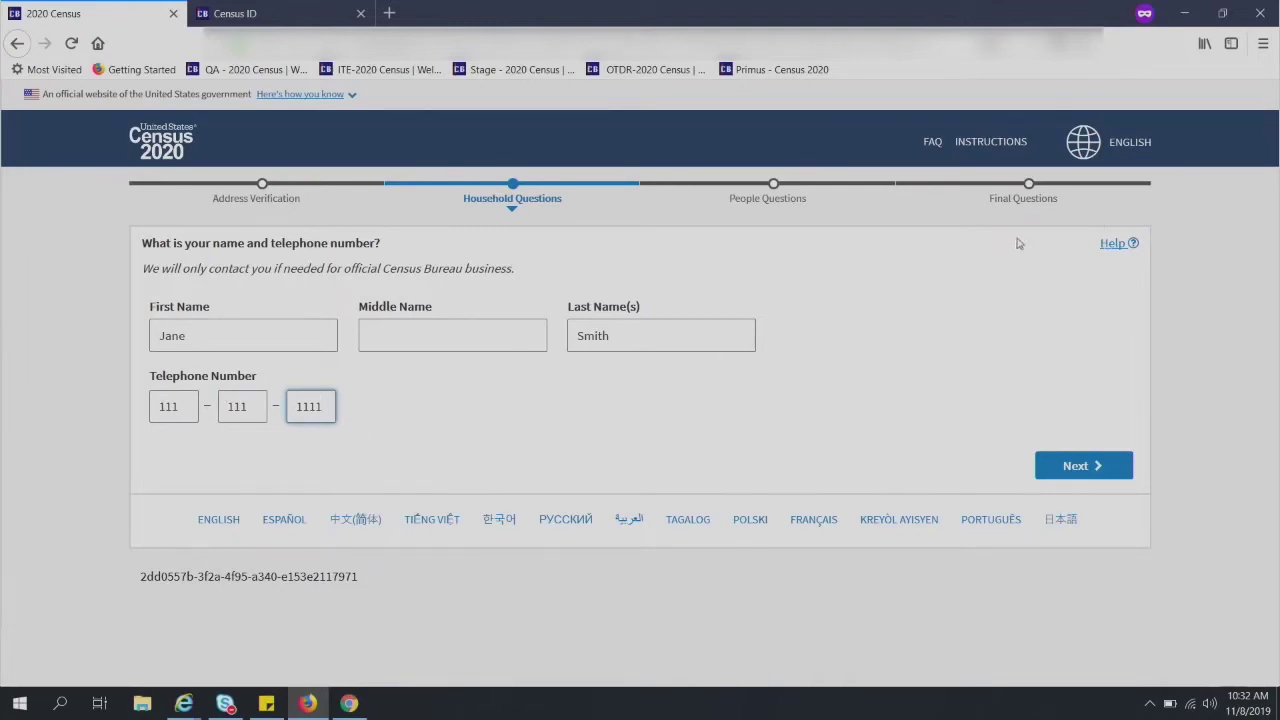
# - Read and close the help for the name and phone question, then submit the answers
pyautogui.click(1113, 246)
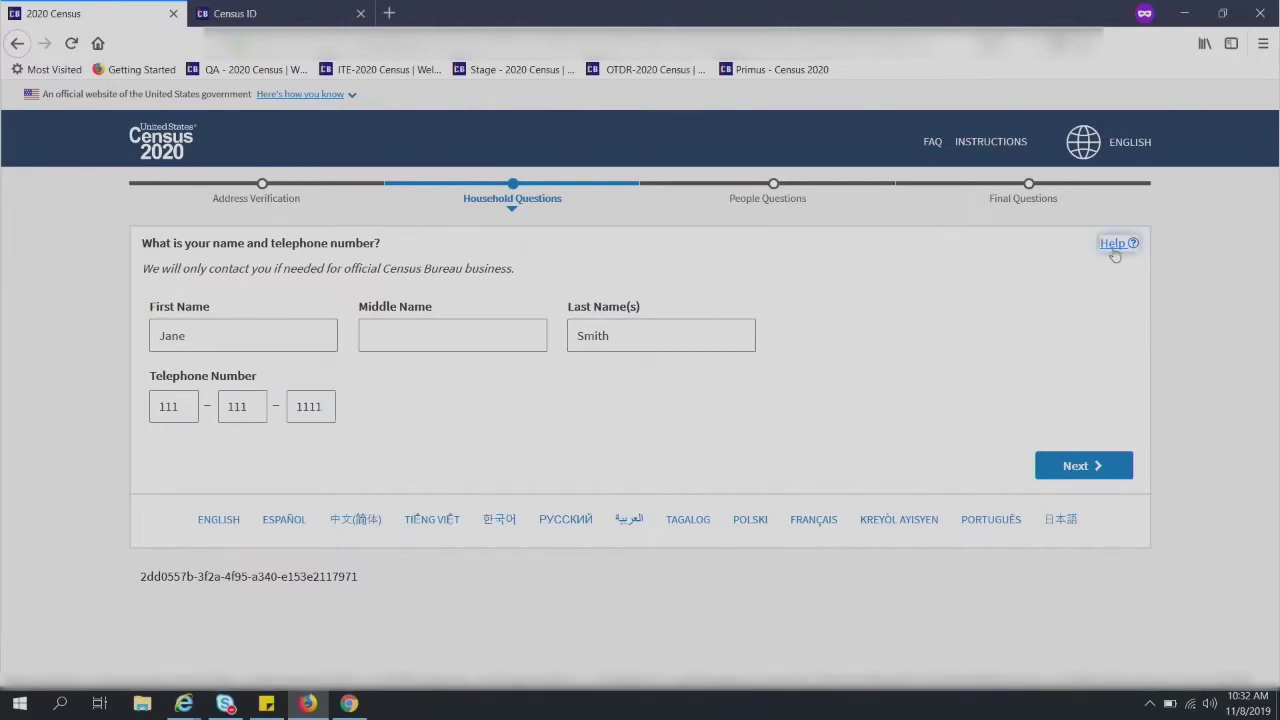
pyautogui.click(1124, 247)
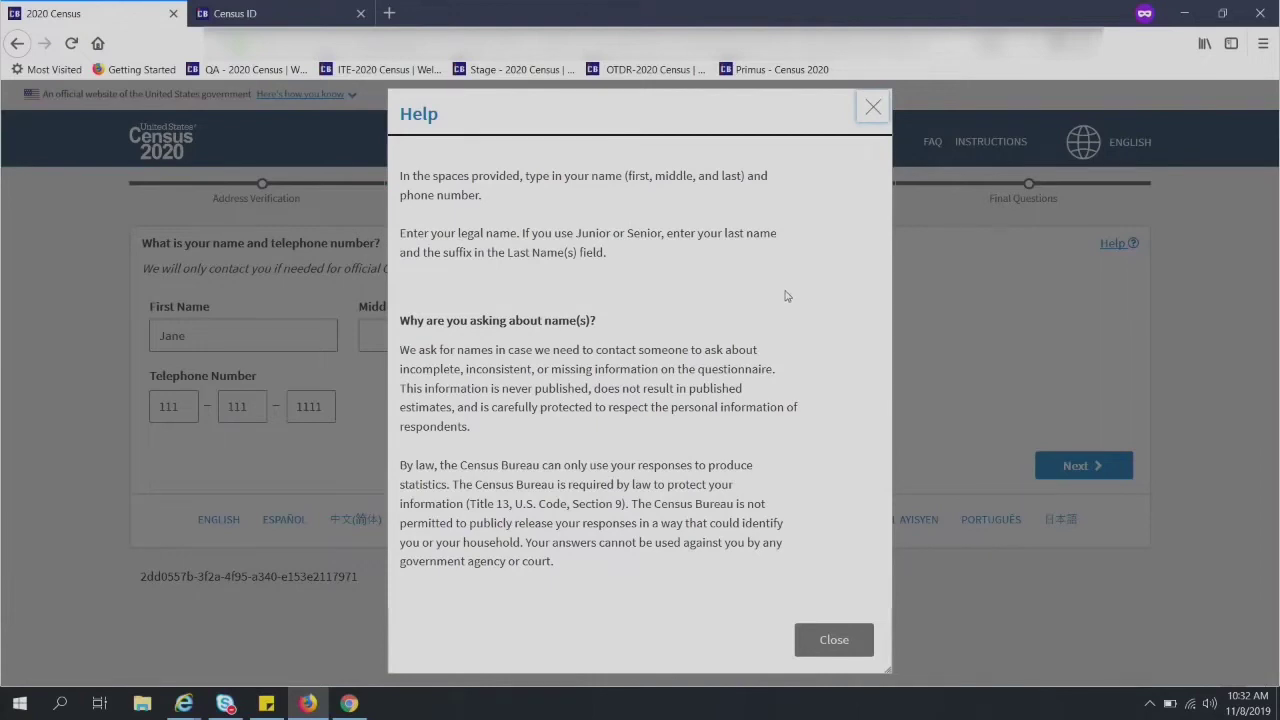
pyautogui.click(851, 644)
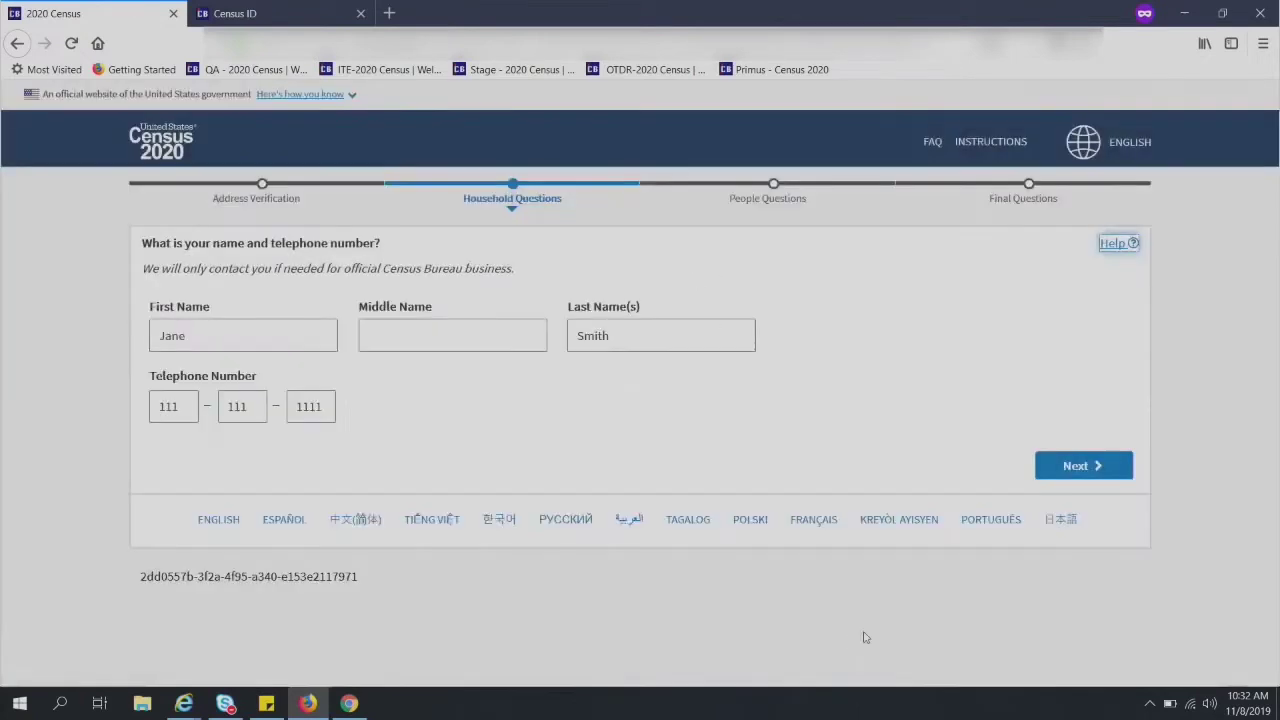
pyautogui.click(1097, 474)
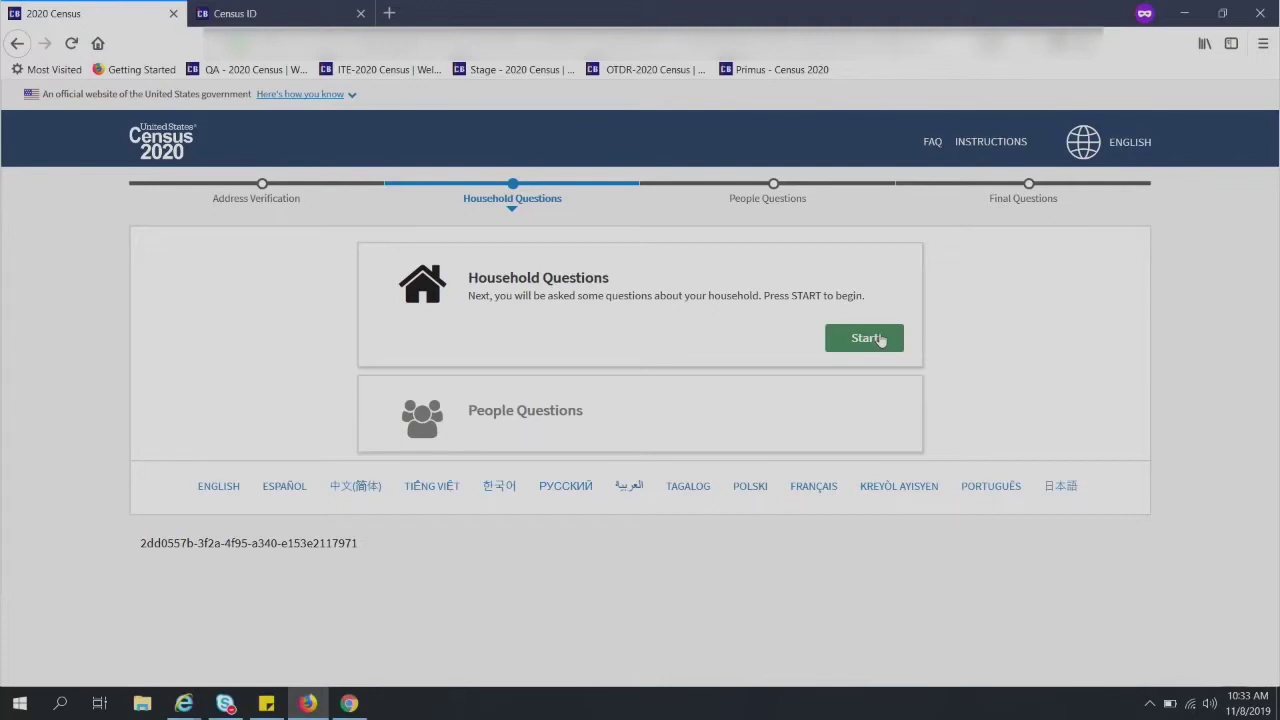
# - Begin the Household Questions, then read and close the guidance on who to include
pyautogui.click(880, 339)
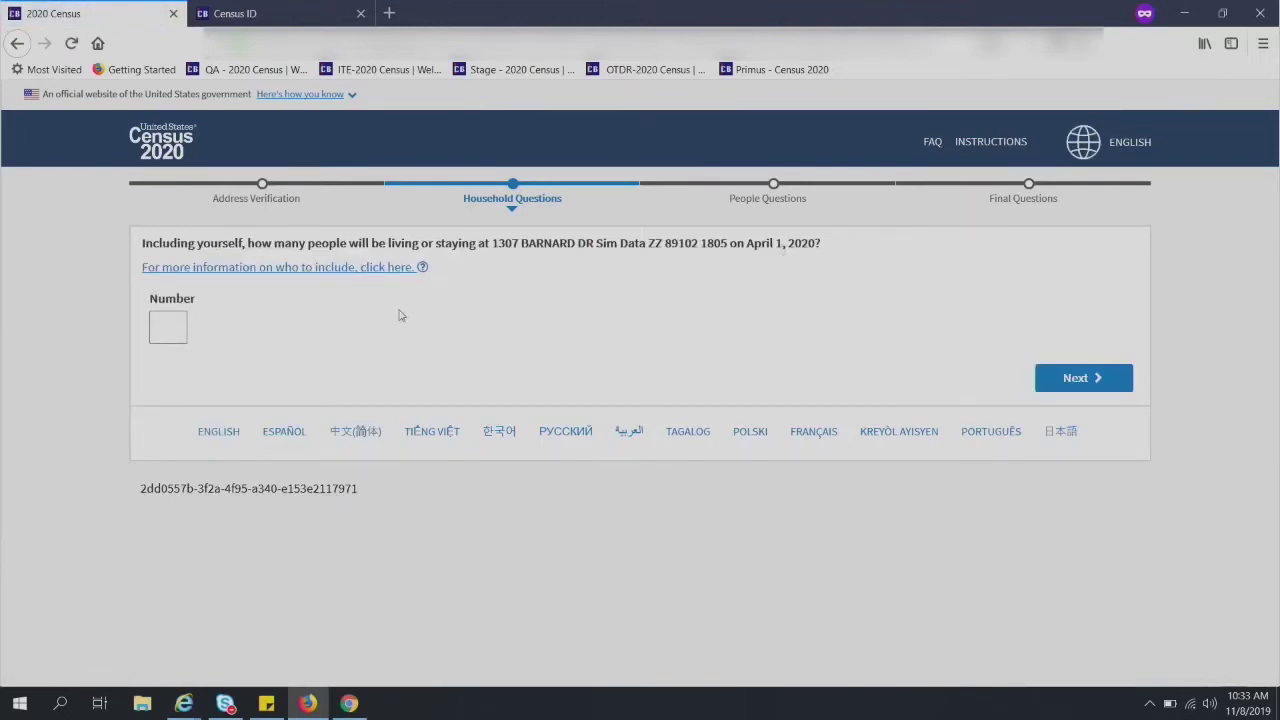
pyautogui.click(371, 268)
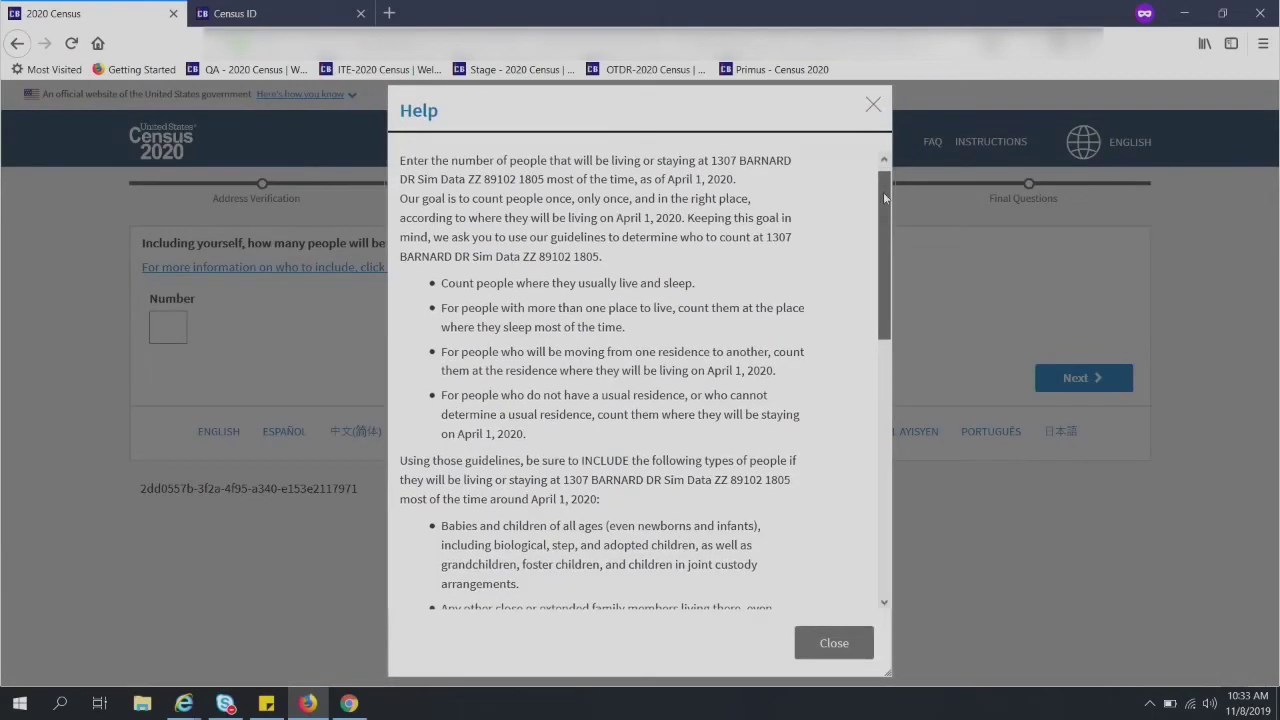
pyautogui.moveTo(883, 192); pyautogui.dragTo(917, 368)
pyautogui.scroll(-2, 916, 423)
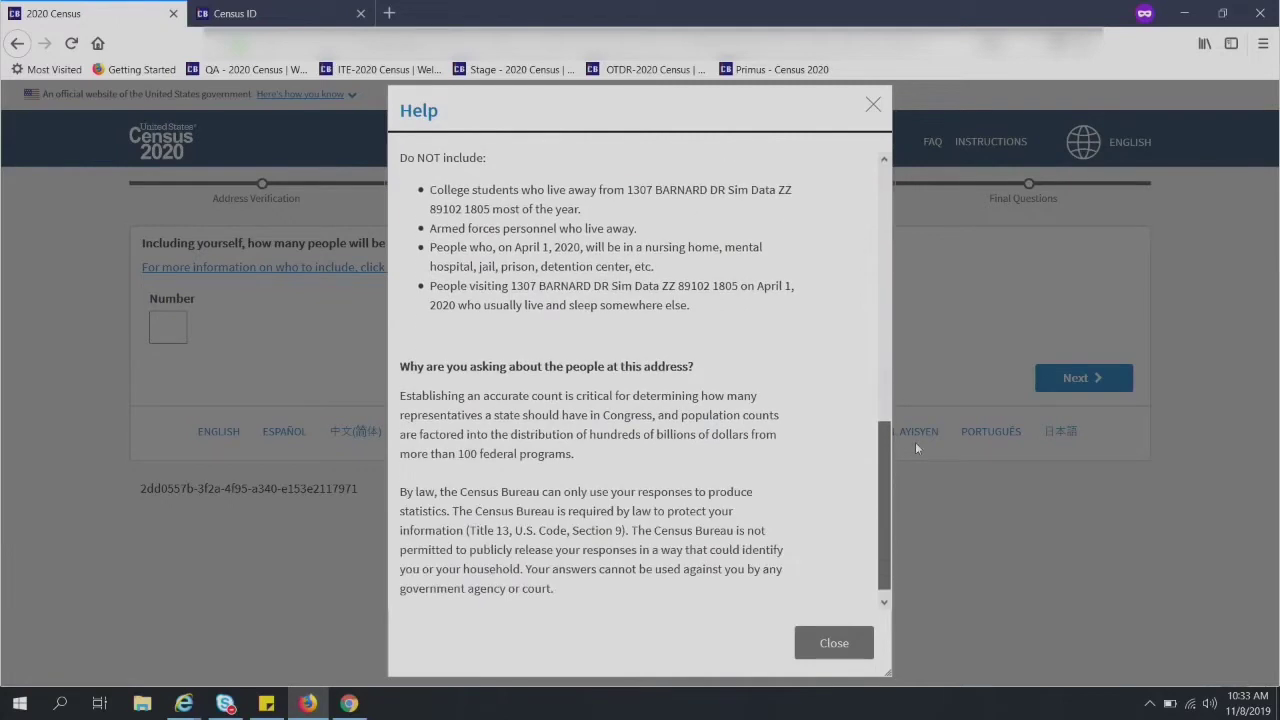
pyautogui.click(831, 643)
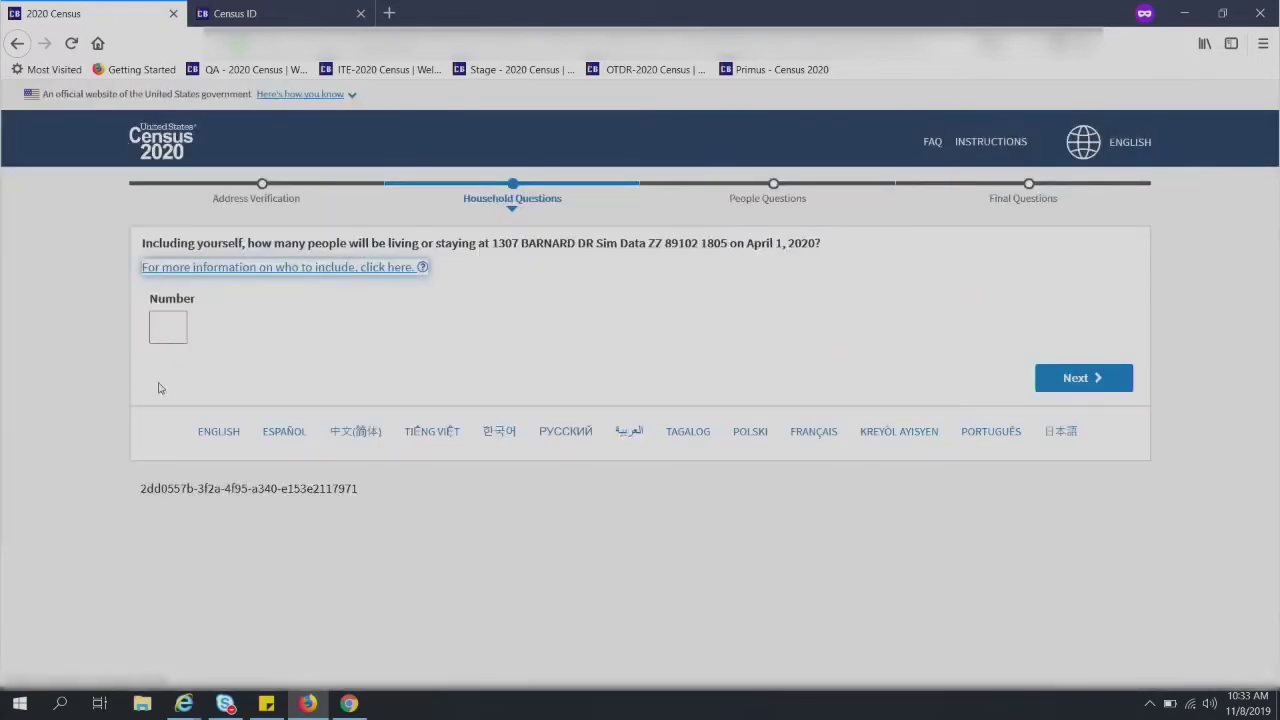
pyautogui.click(178, 329)
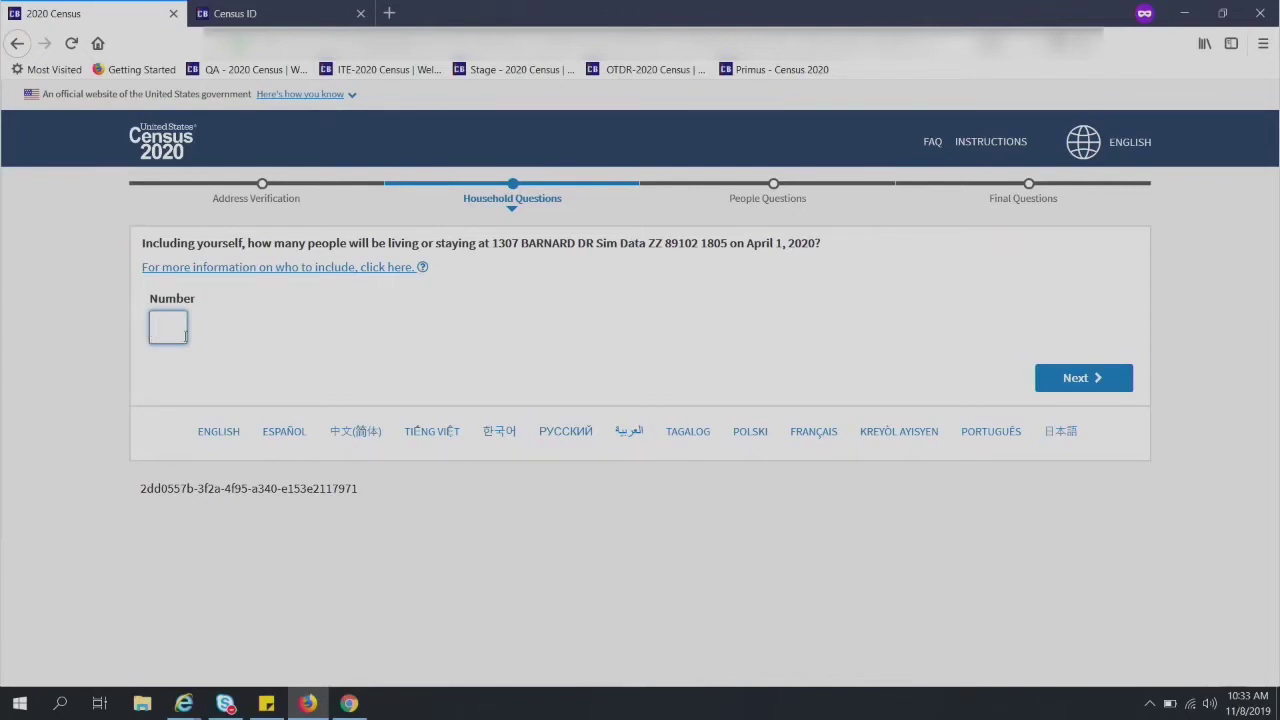
# - Enter 2 as the number of people living at the address and continue
pyautogui.write('2')
pyautogui.click(1097, 380)
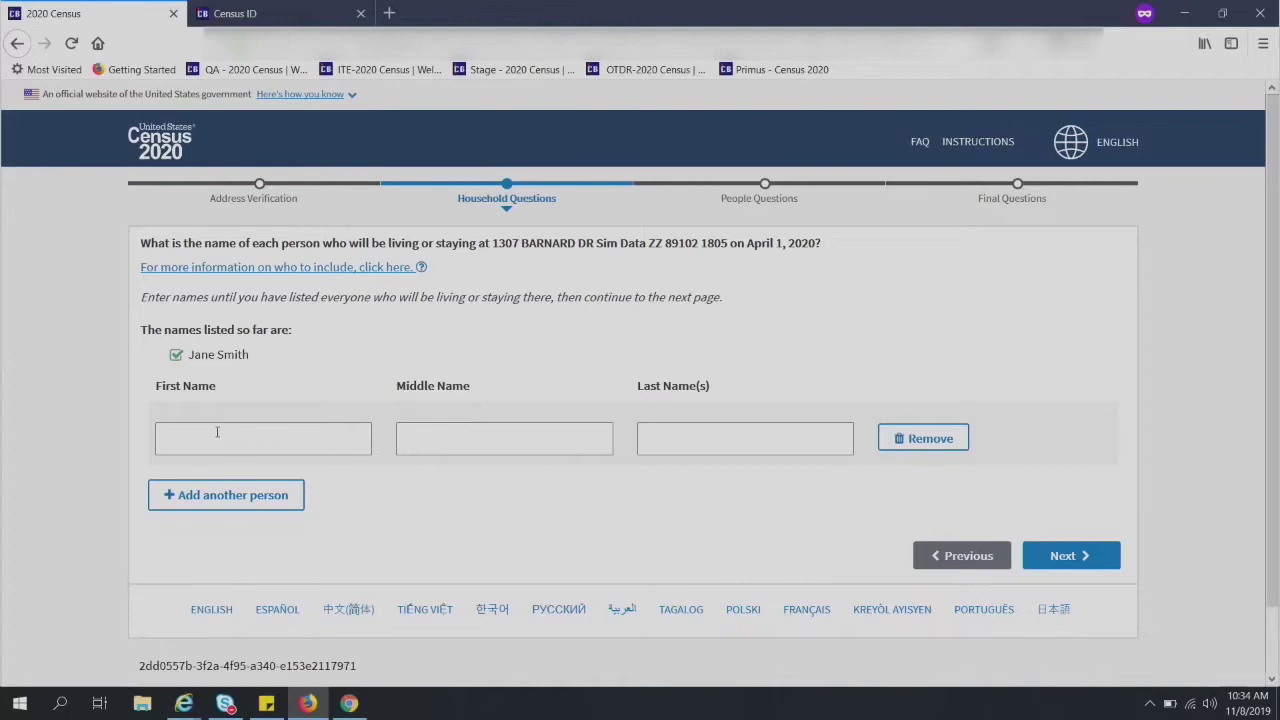
# - Add the second household member's first and last name and continue
pyautogui.click(217, 432)
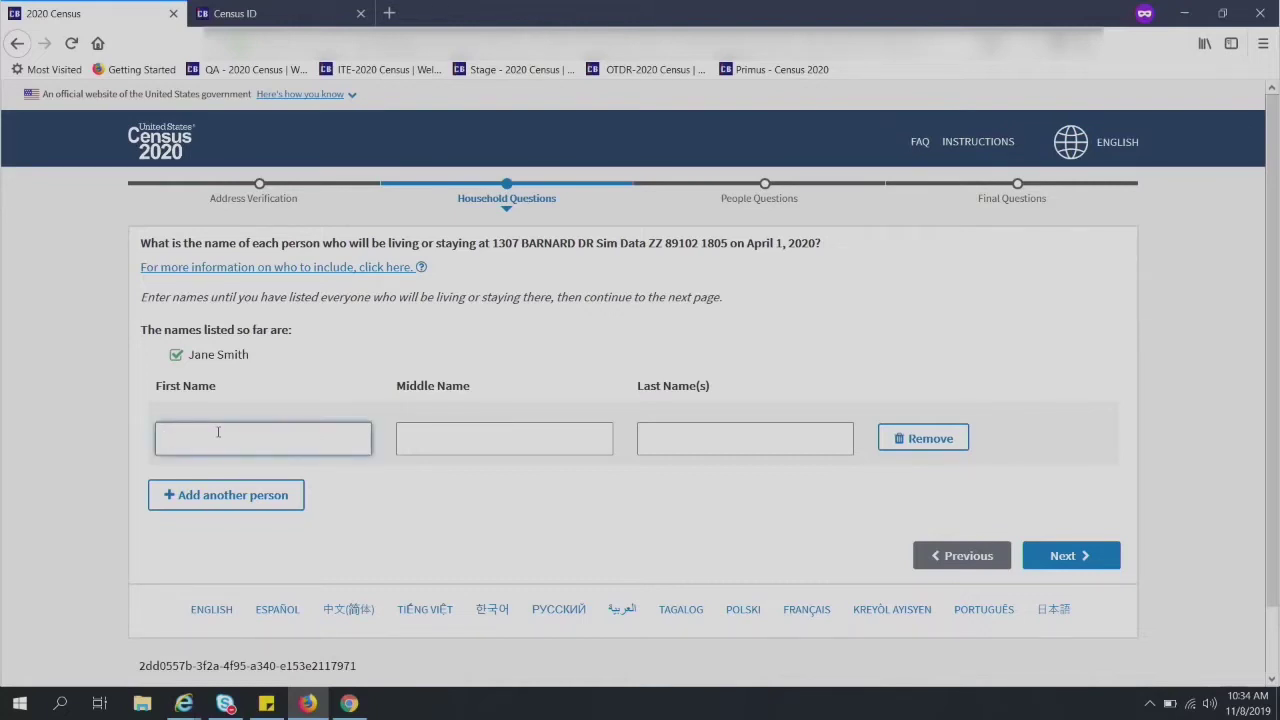
pyautogui.write('John')
pyautogui.press('Tab')
pyautogui.press('Tab')
pyautogui.write('Smith')
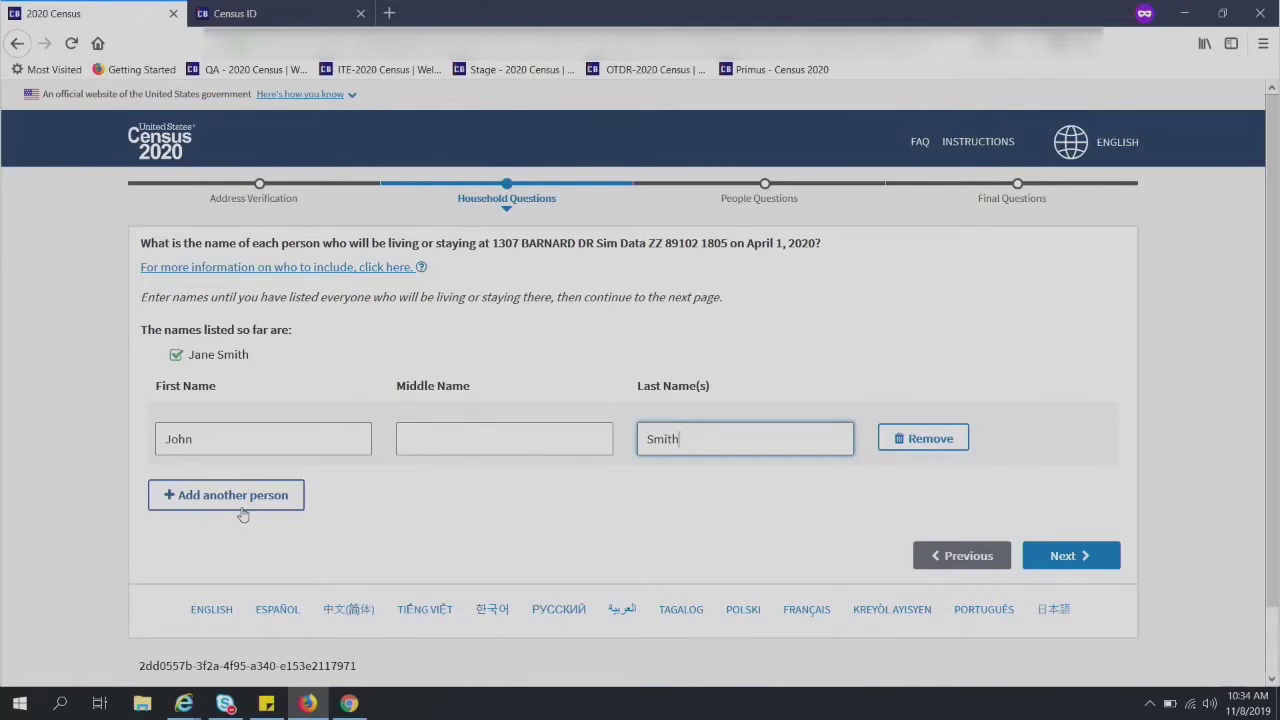
pyautogui.click(1085, 556)
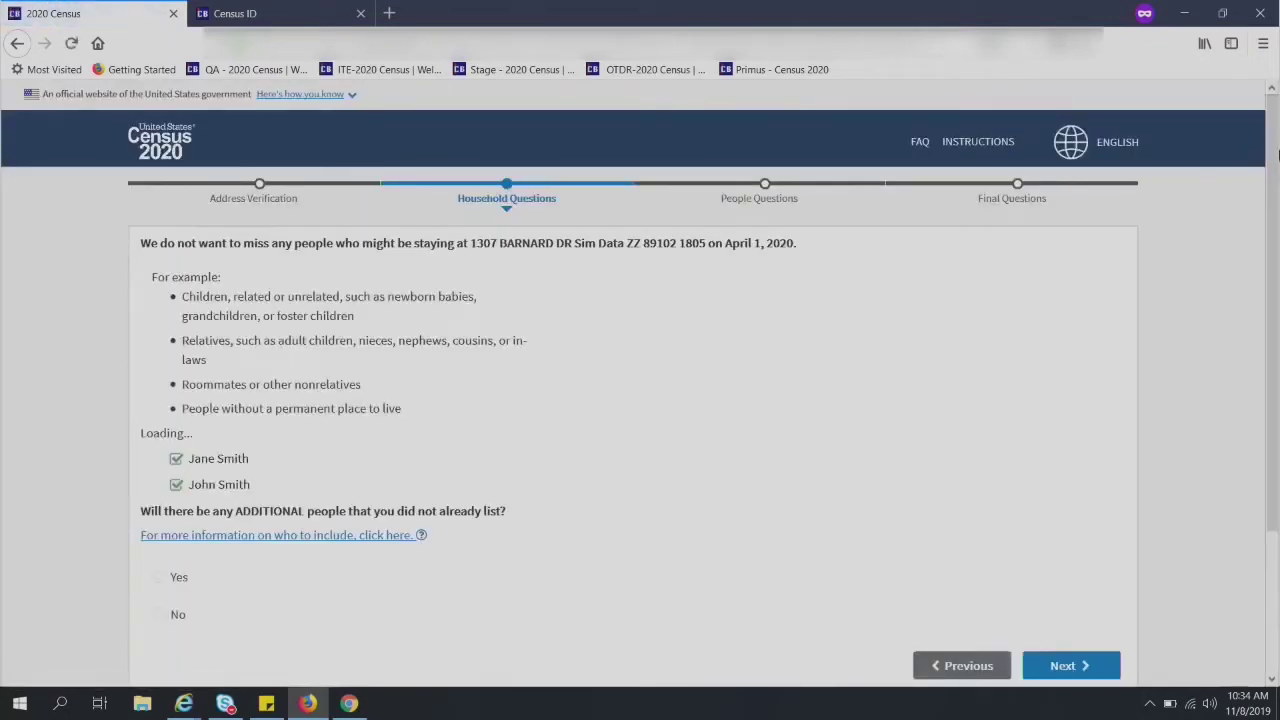
# - Answer Yes to additional people, add the extra person's first and last name, and continue
pyautogui.moveTo(1276, 160); pyautogui.dragTo(1276, 170)
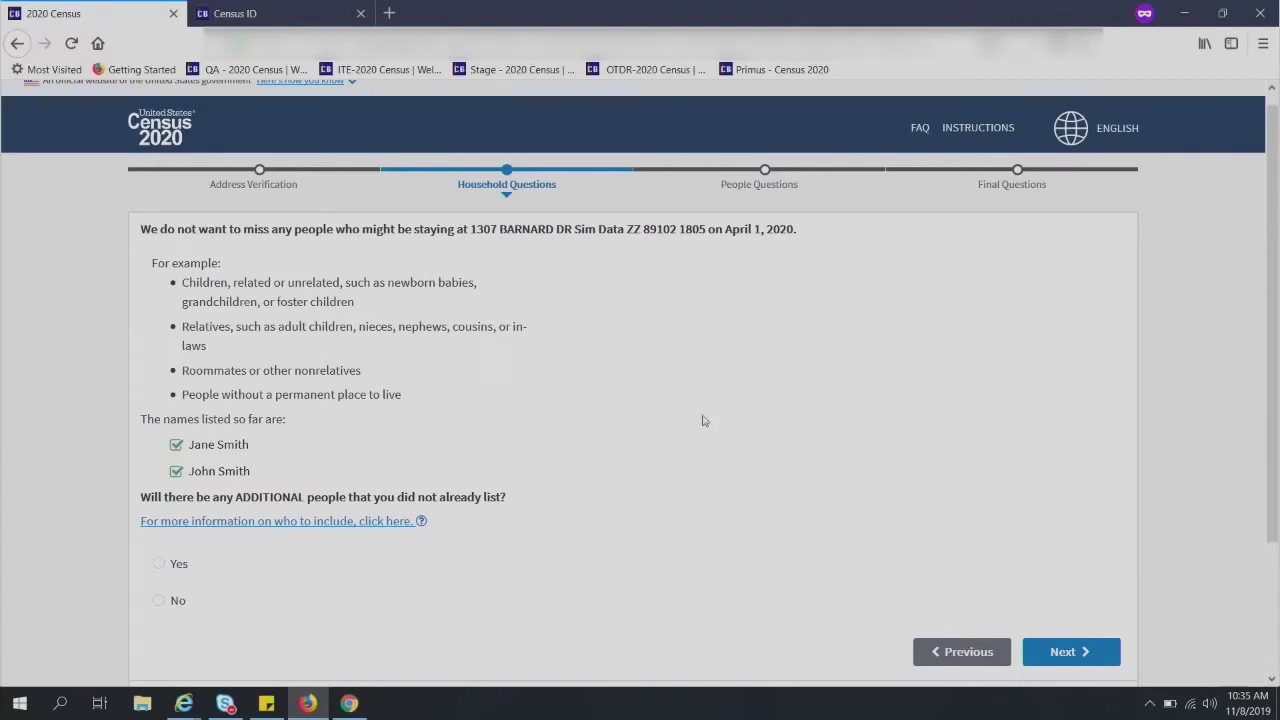
pyautogui.scroll(-3, 704, 422)
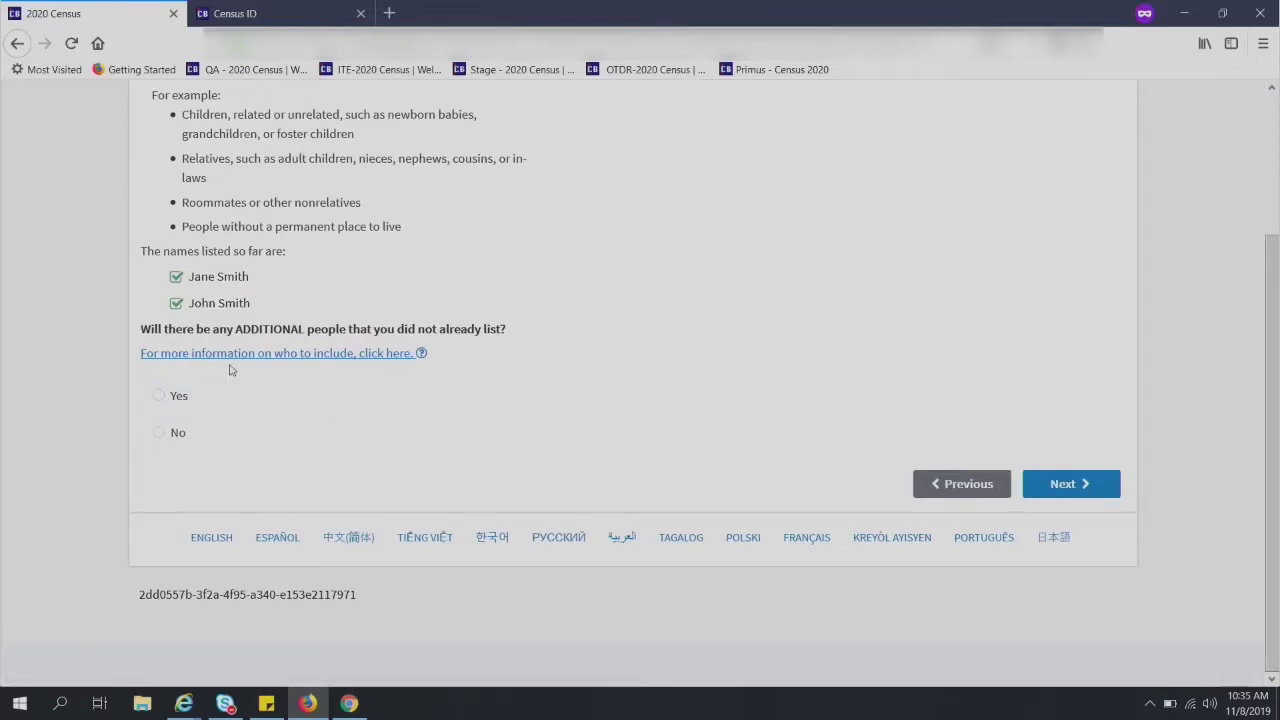
pyautogui.click(170, 399)
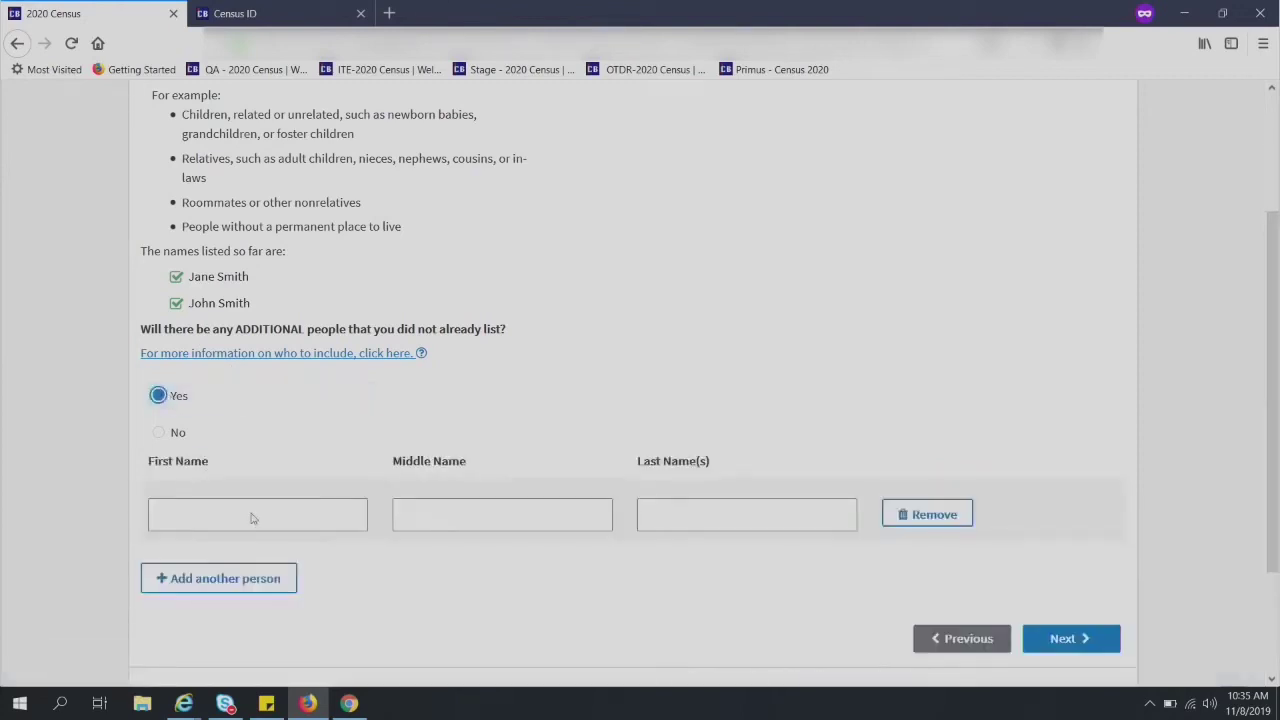
pyautogui.click(294, 514)
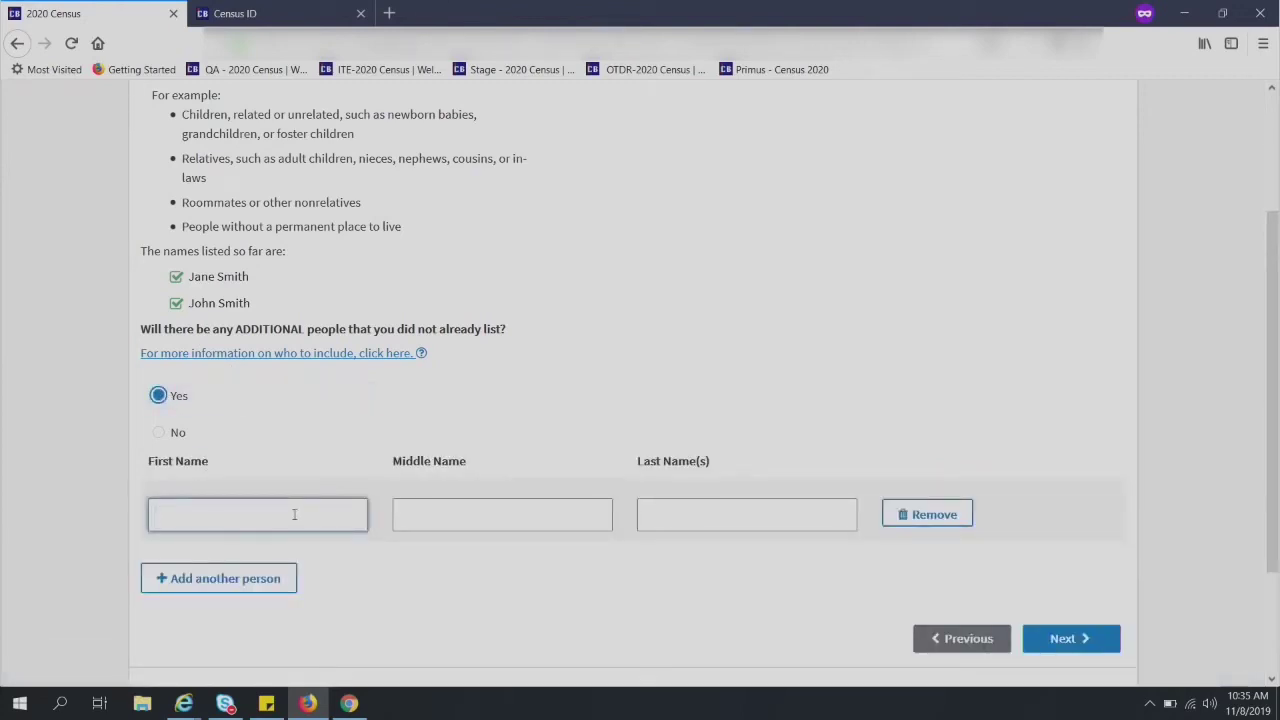
pyautogui.write('Jimm')
pyautogui.press('BackSpace')
pyautogui.press('BackSpace')
pyautogui.press('BackSpace')
pyautogui.write('im')
pyautogui.press('Tab')
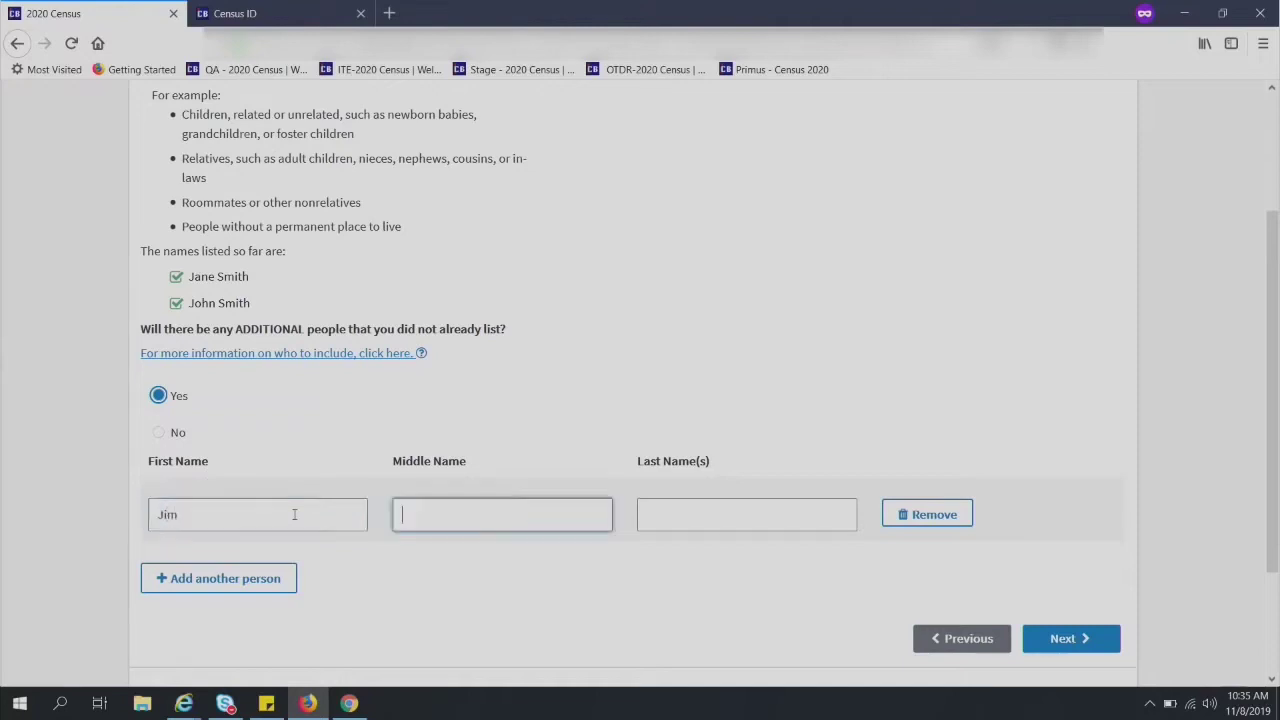
pyautogui.press('Tab')
pyautogui.write('Smith')
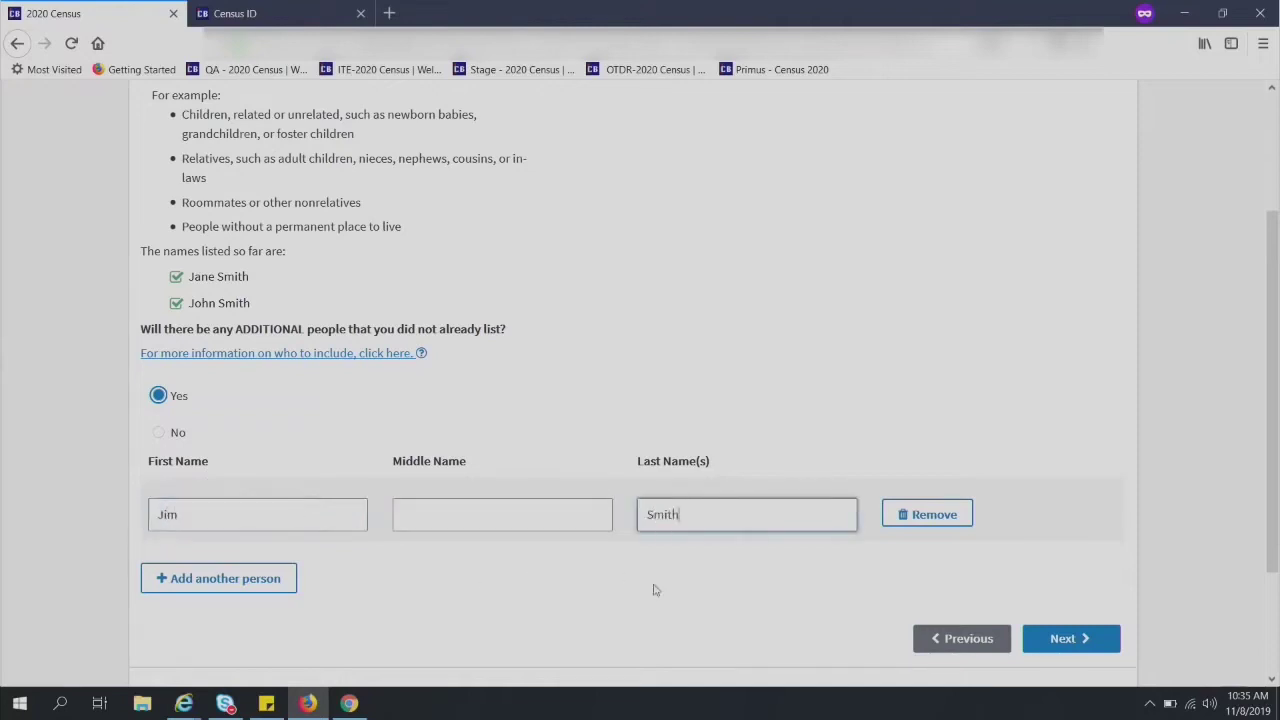
pyautogui.click(1100, 642)
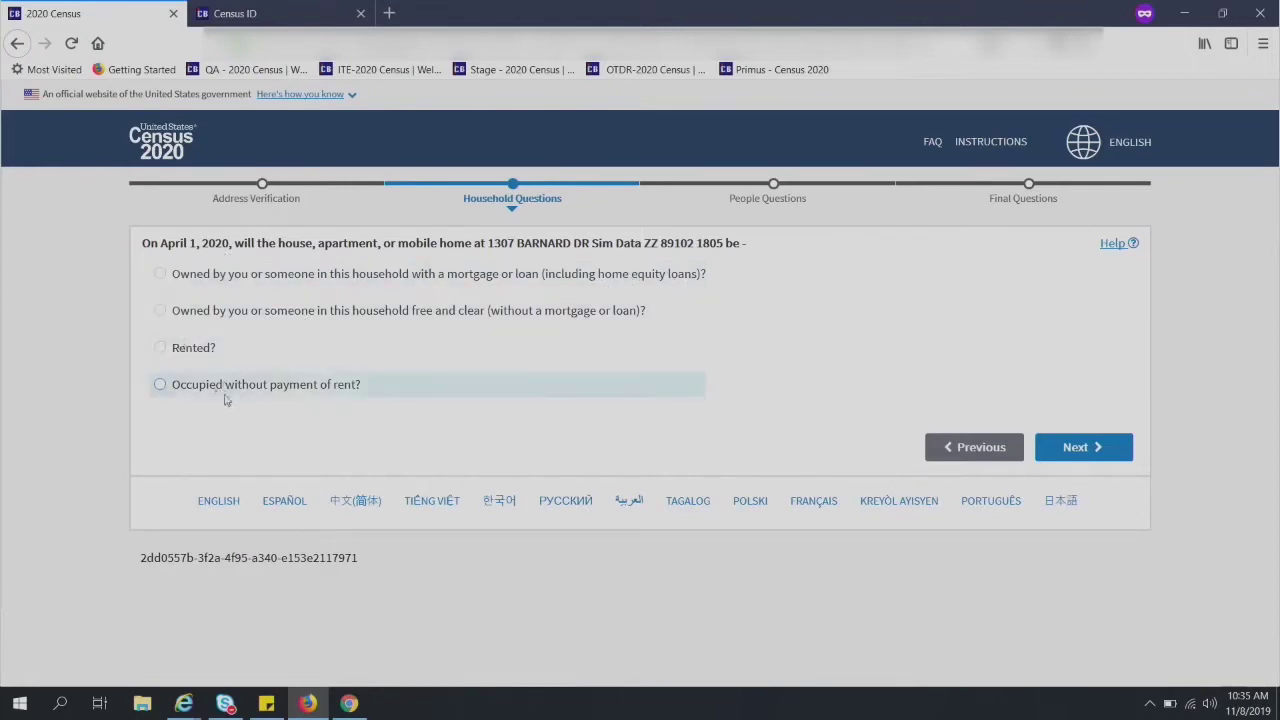
# - Record the home as owned with a mortgage or loan and continue
pyautogui.click(160, 274)
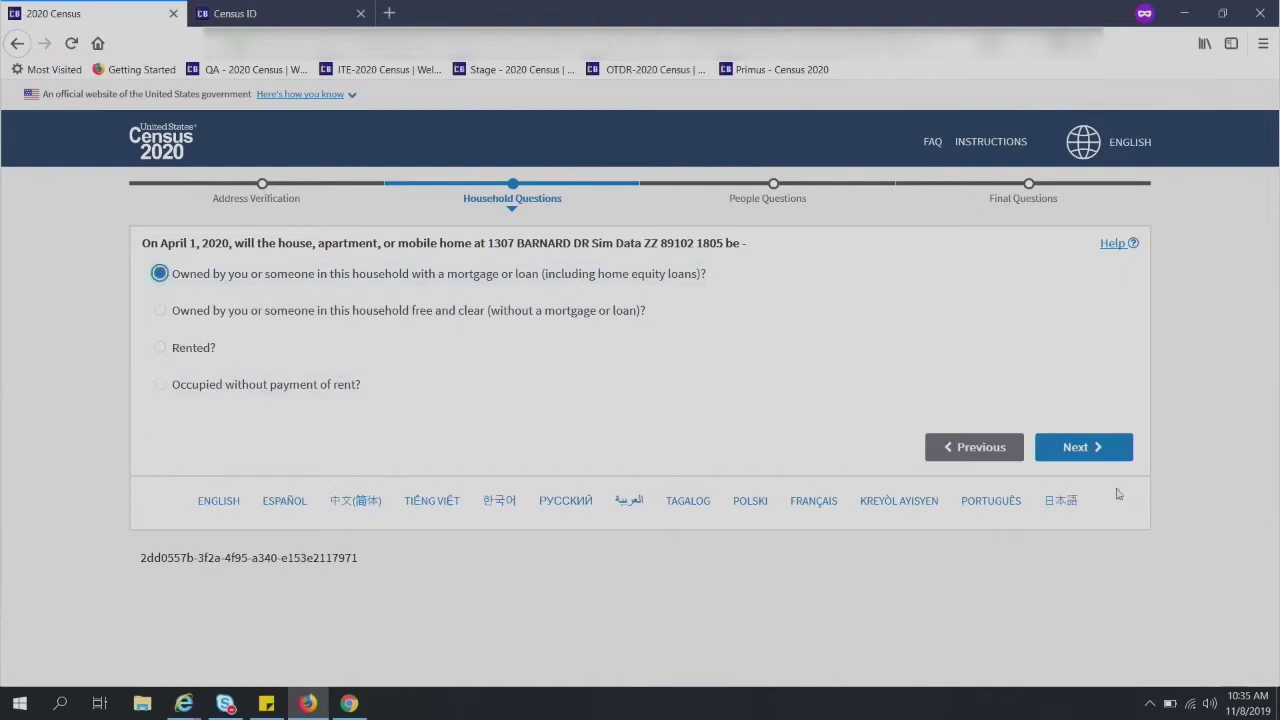
pyautogui.click(1097, 447)
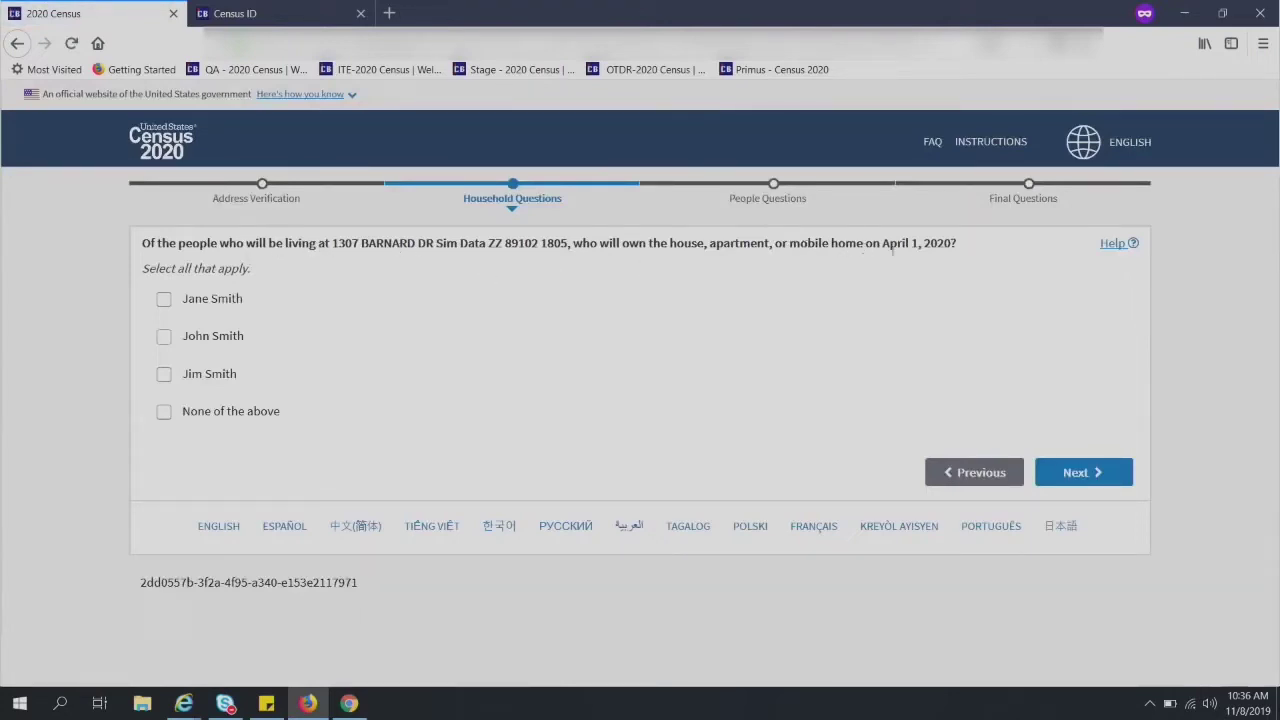
# - Tick the household member who owns the home and submit the owner answer
pyautogui.click(164, 337)
pyautogui.click(1080, 471)
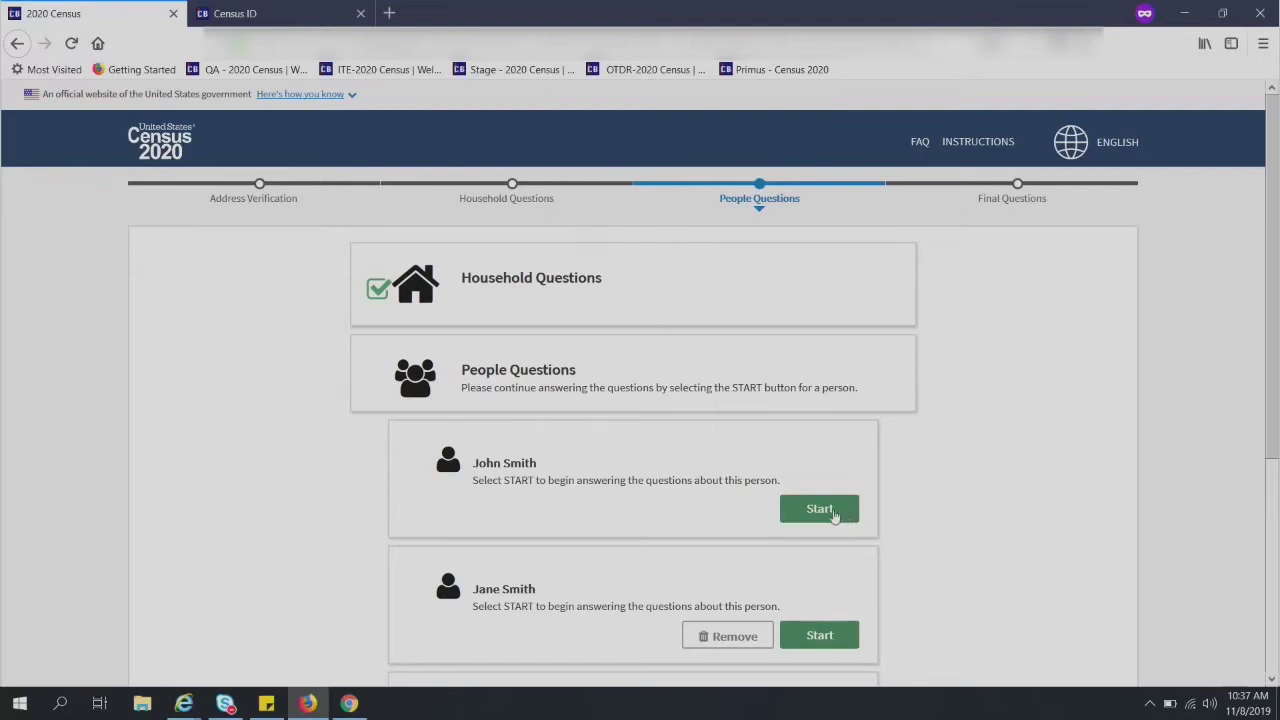
# - Begin the first person's questions and record his sex as Male
pyautogui.scroll(-2, 1000, 257)
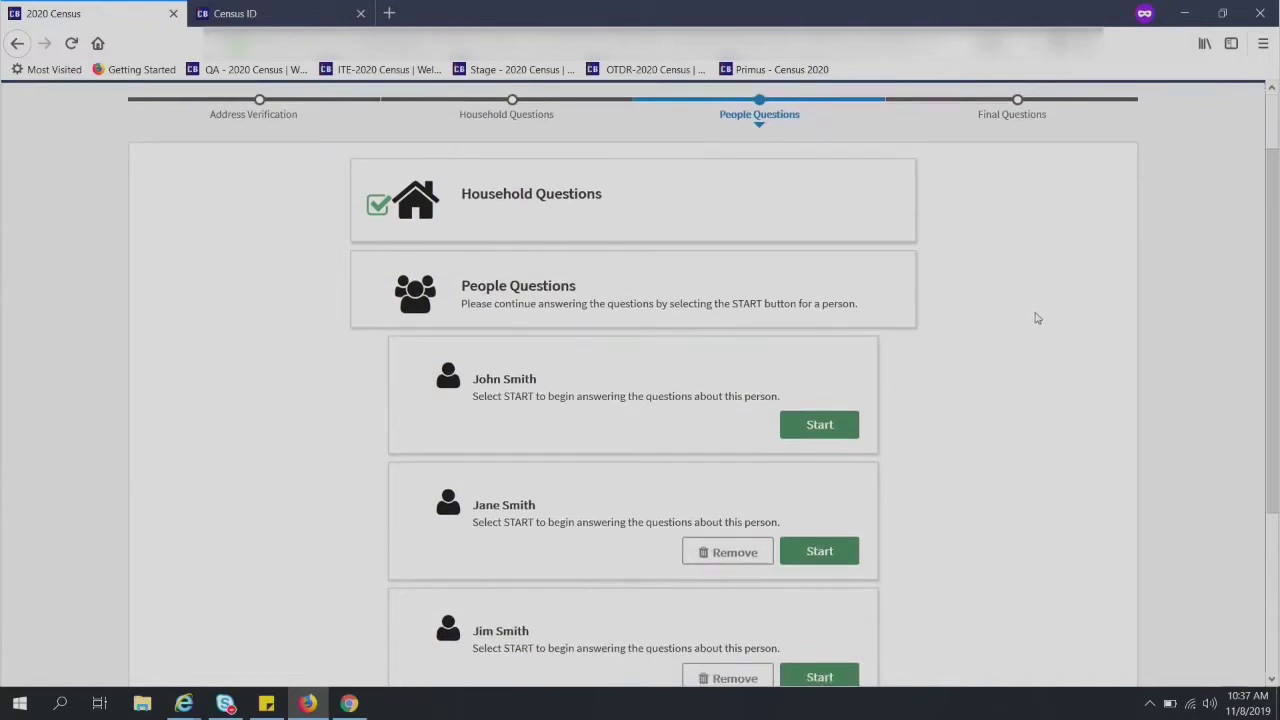
pyautogui.scroll(-2, 1032, 358)
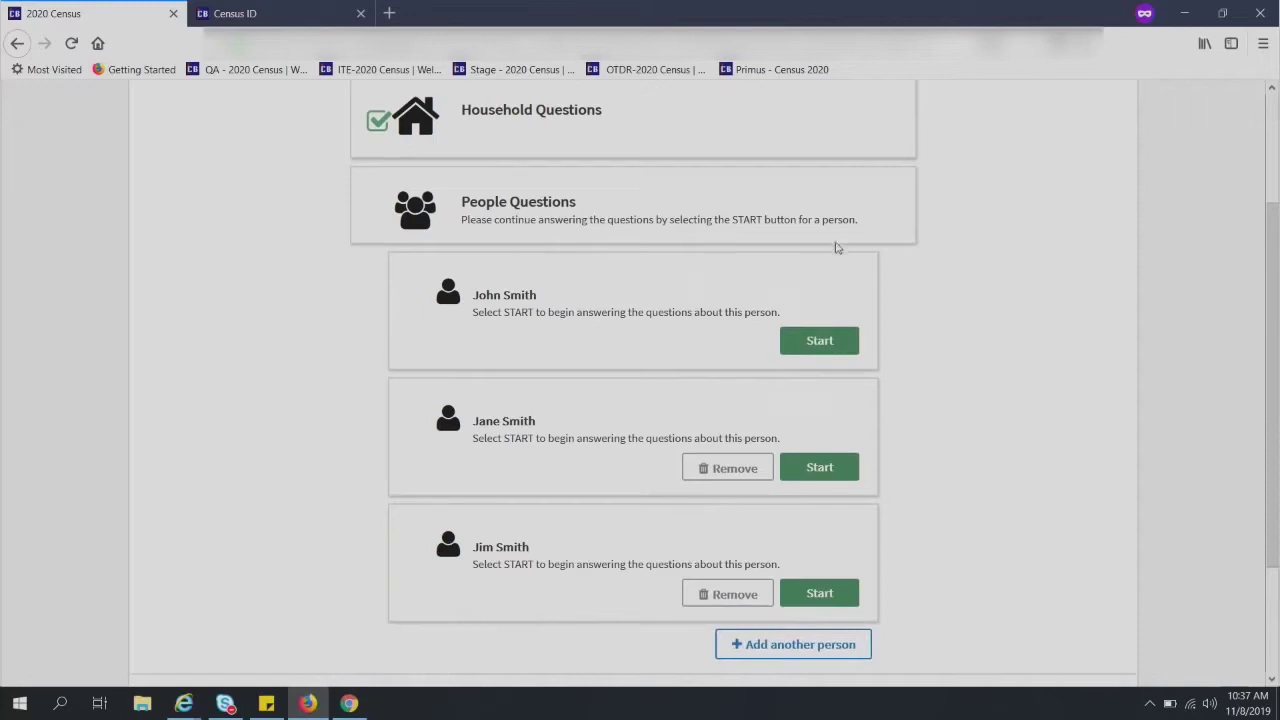
pyautogui.click(818, 343)
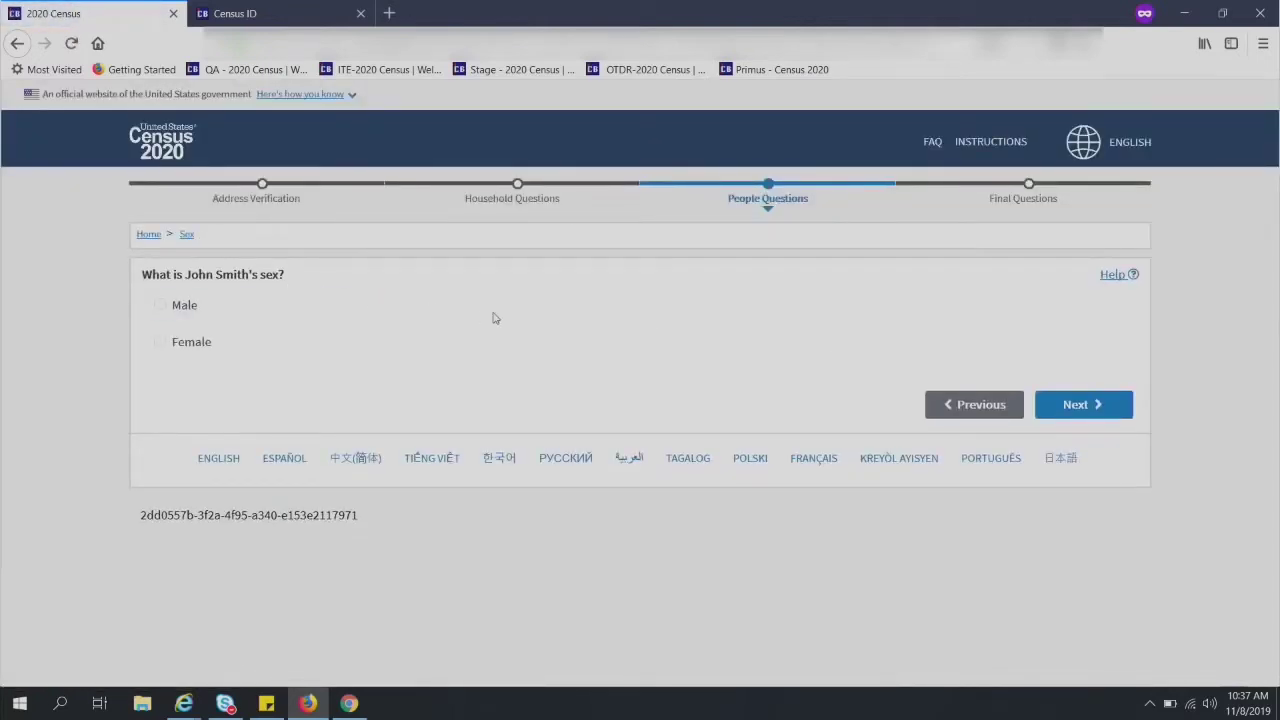
pyautogui.click(160, 305)
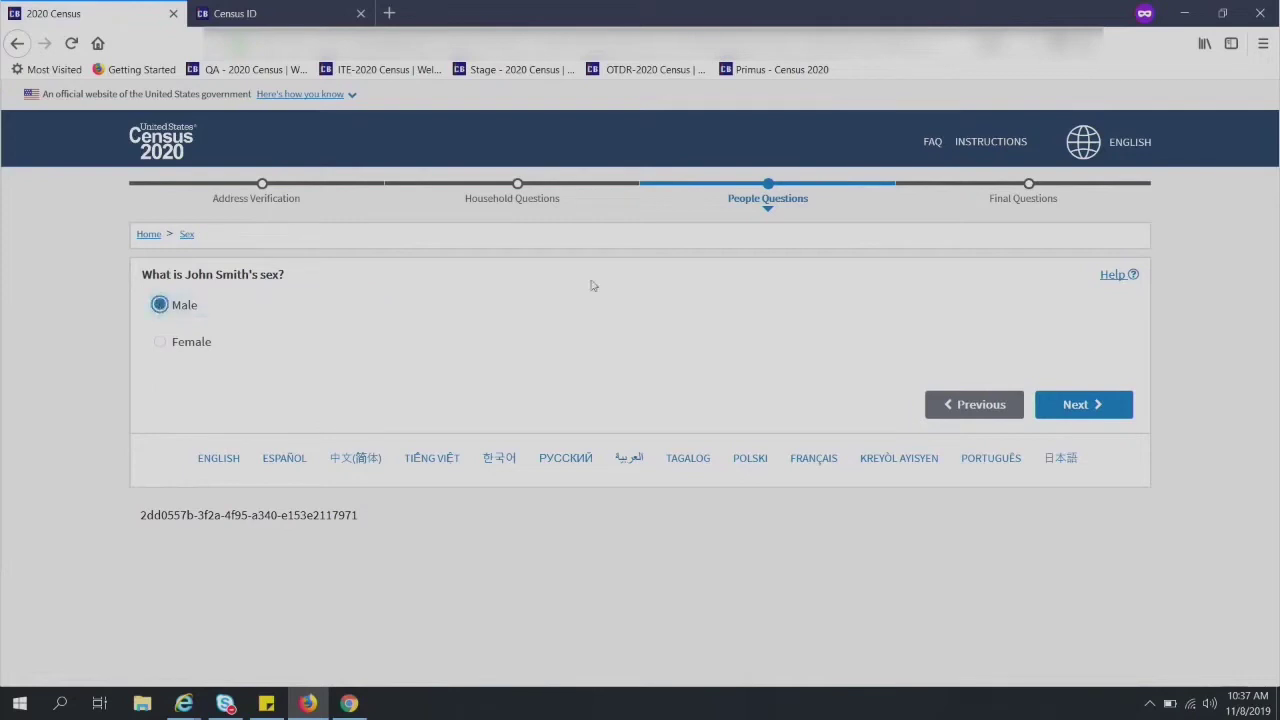
pyautogui.click(1076, 404)
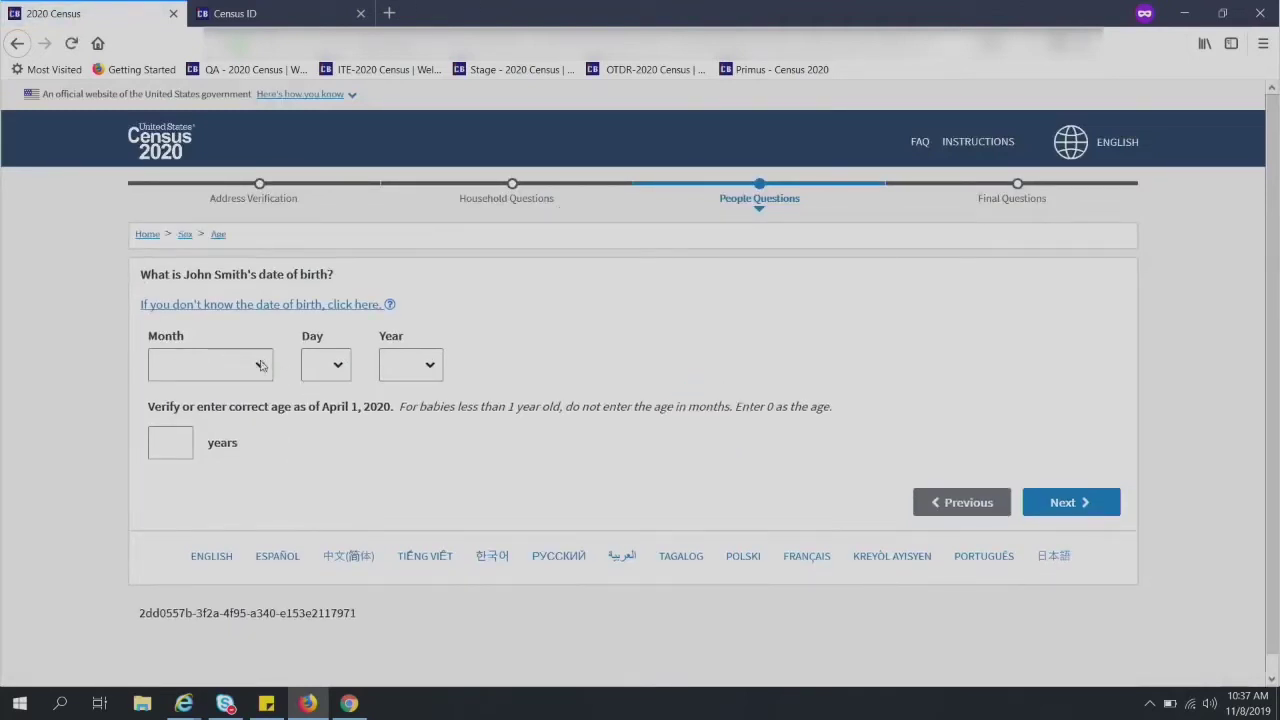
# - Enter birth date April 1, 1975, change the age from 45 to 40, and submit
pyautogui.click(260, 365)
pyautogui.click(218, 460)
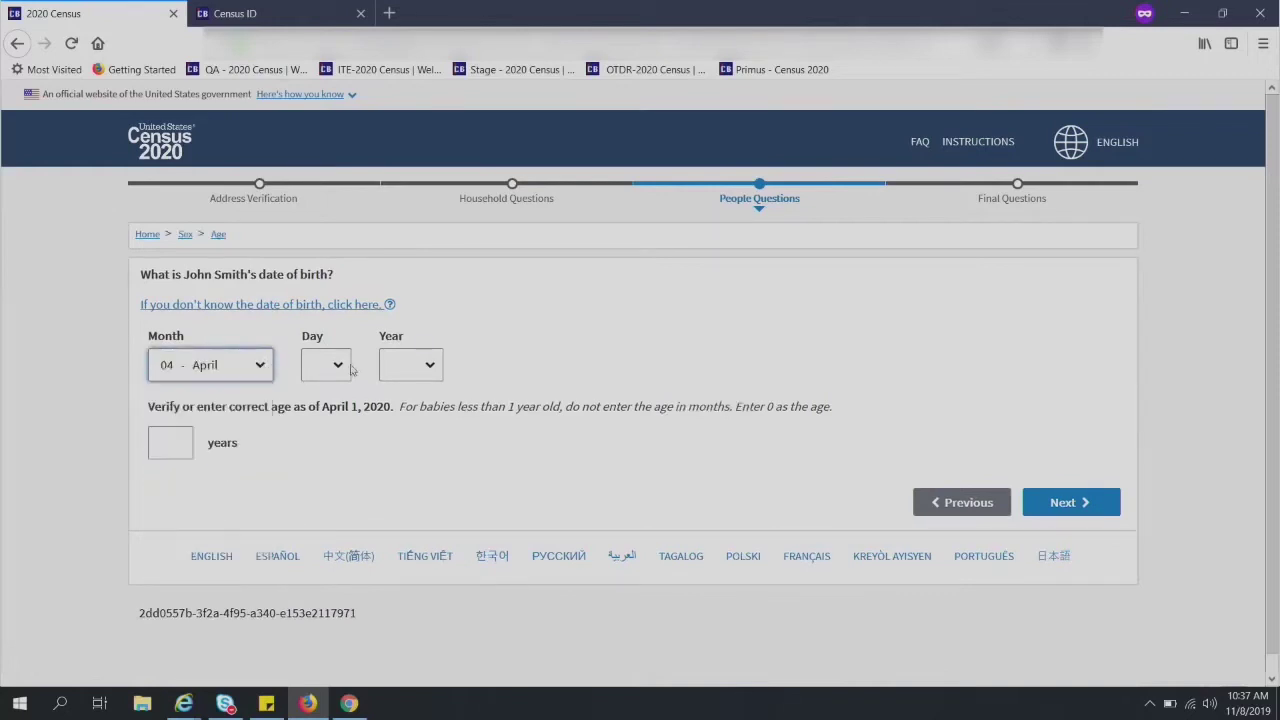
pyautogui.click(338, 366)
pyautogui.click(326, 410)
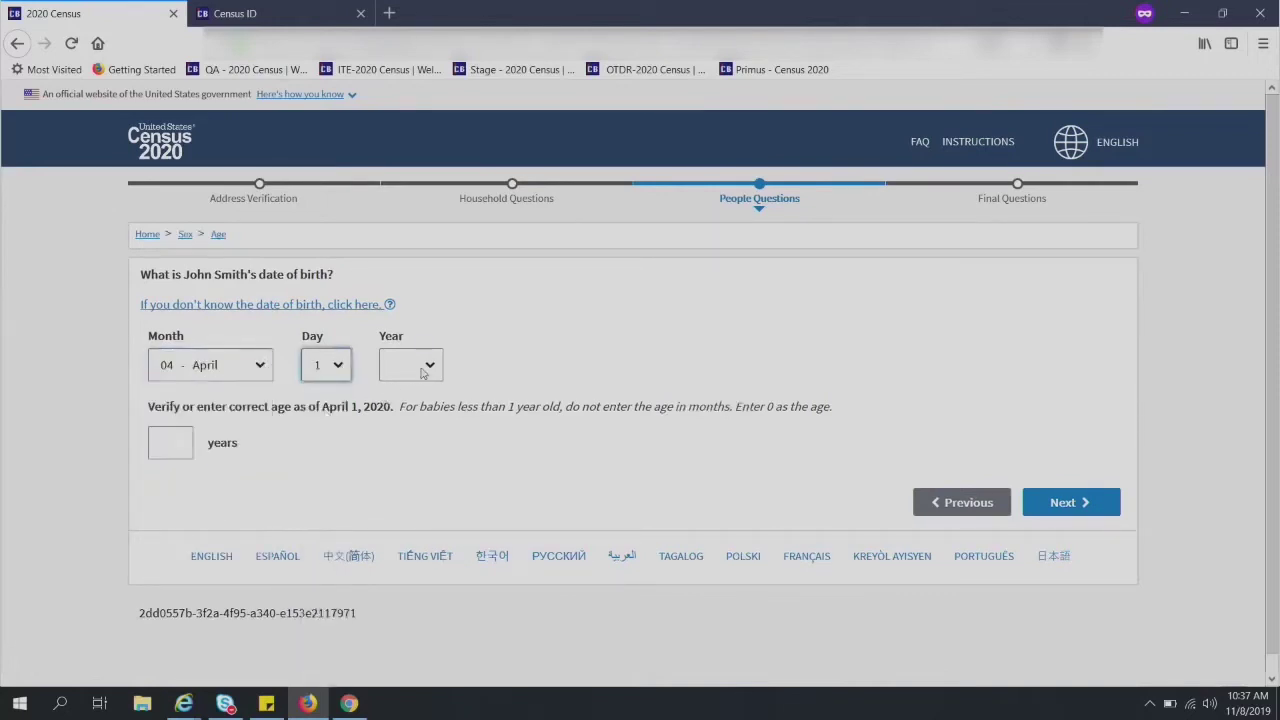
pyautogui.click(421, 372)
pyautogui.moveTo(437, 420); pyautogui.dragTo(440, 503)
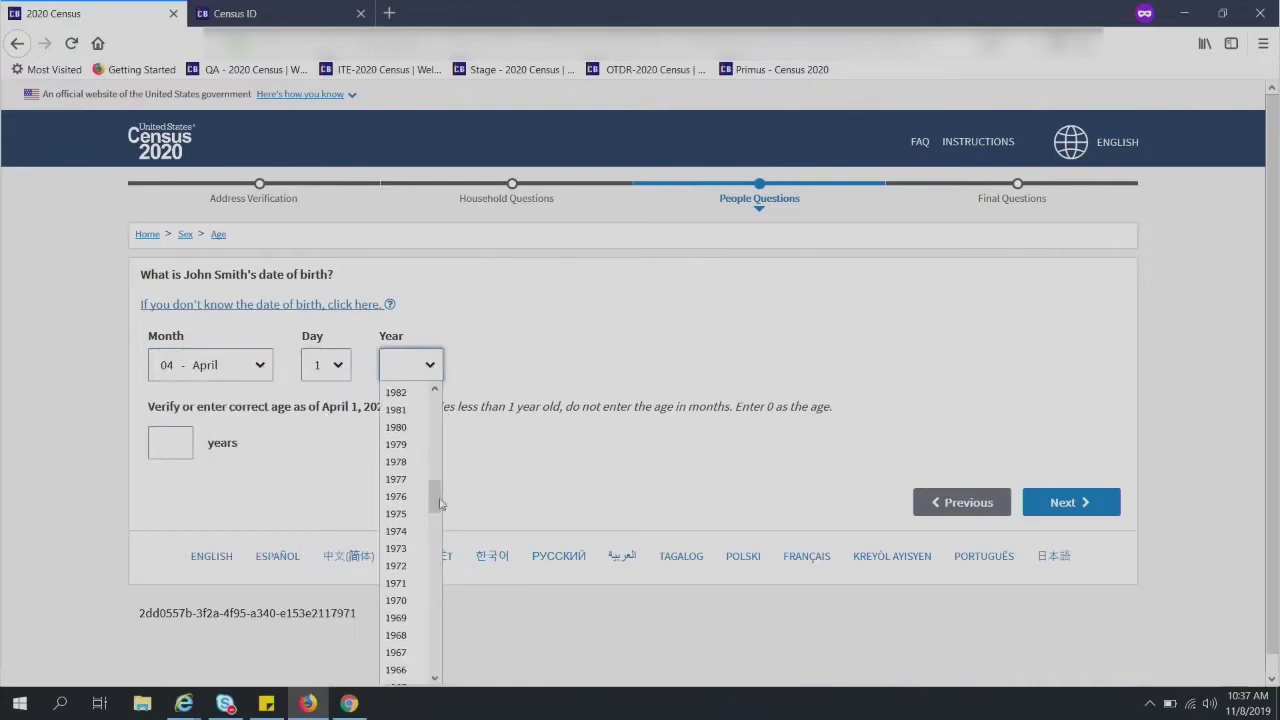
pyautogui.click(405, 513)
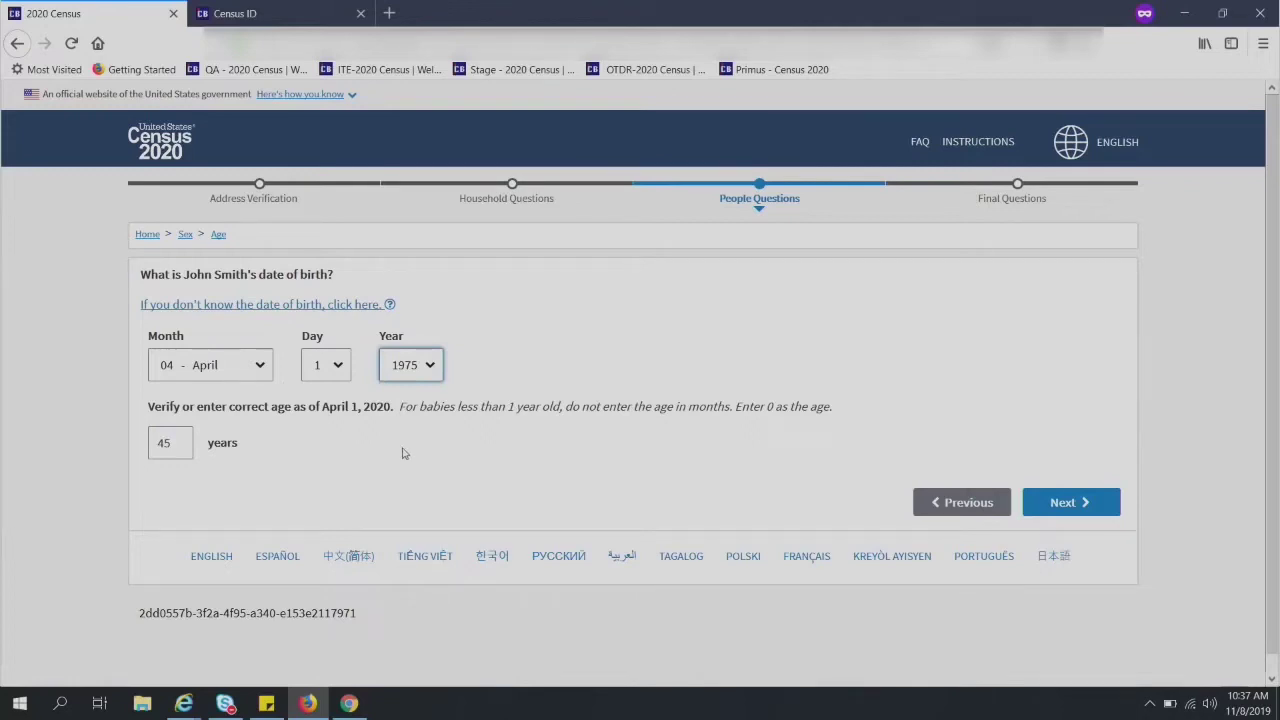
pyautogui.click(173, 443)
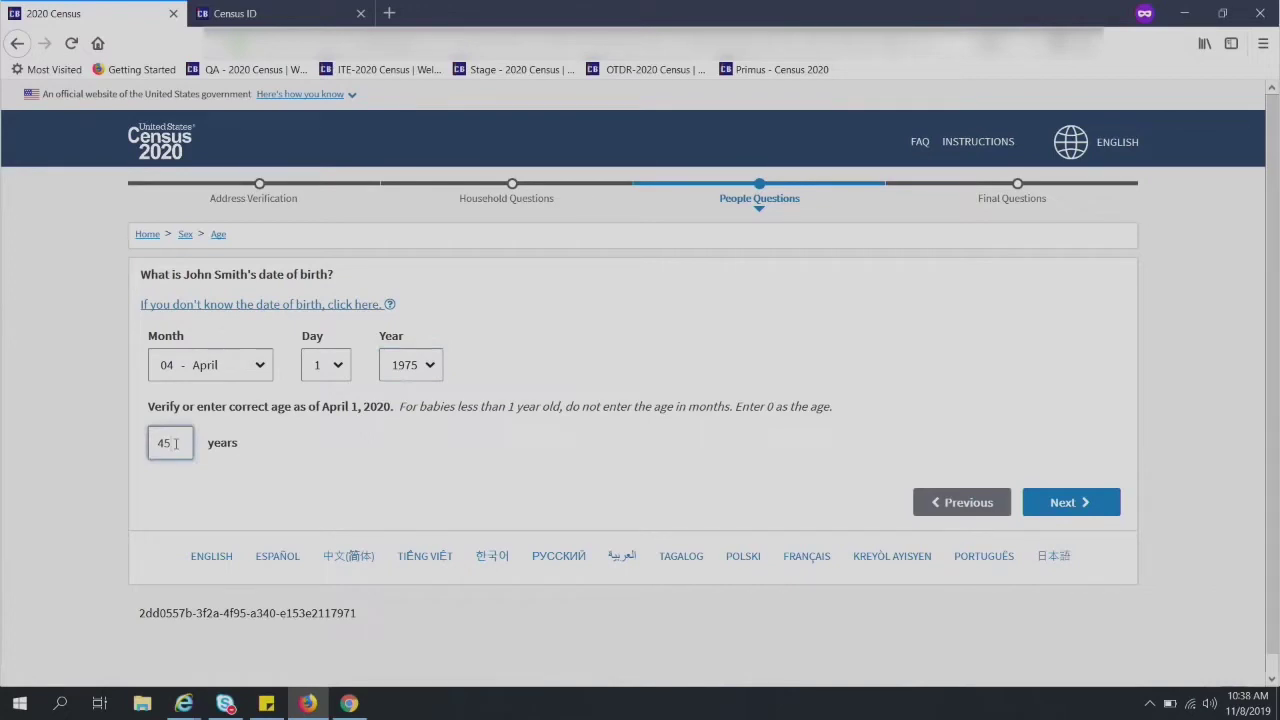
pyautogui.press('BackSpace')
pyautogui.write('0')
pyautogui.click(1085, 508)
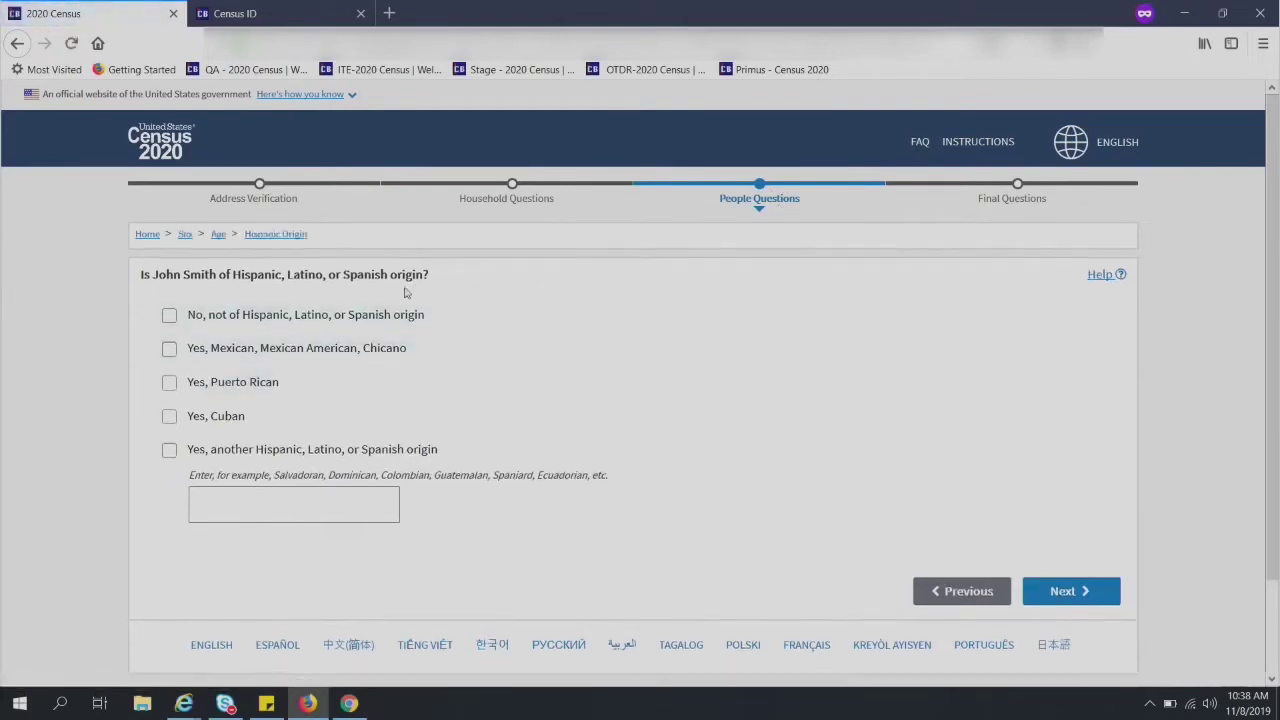
# - Check Mexican, Puerto Rican, Cuban and another Hispanic origin, then place the cursor in the empty write-in box
pyautogui.click(176, 348)
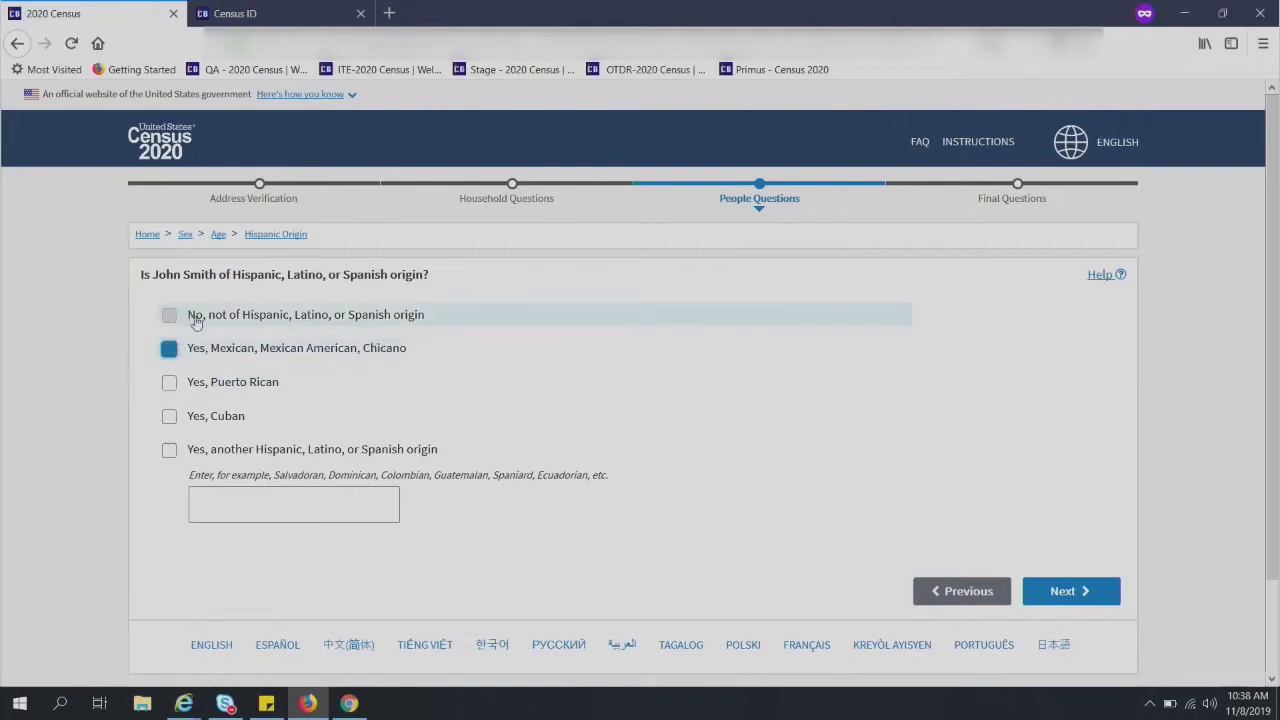
pyautogui.click(170, 382)
pyautogui.click(170, 348)
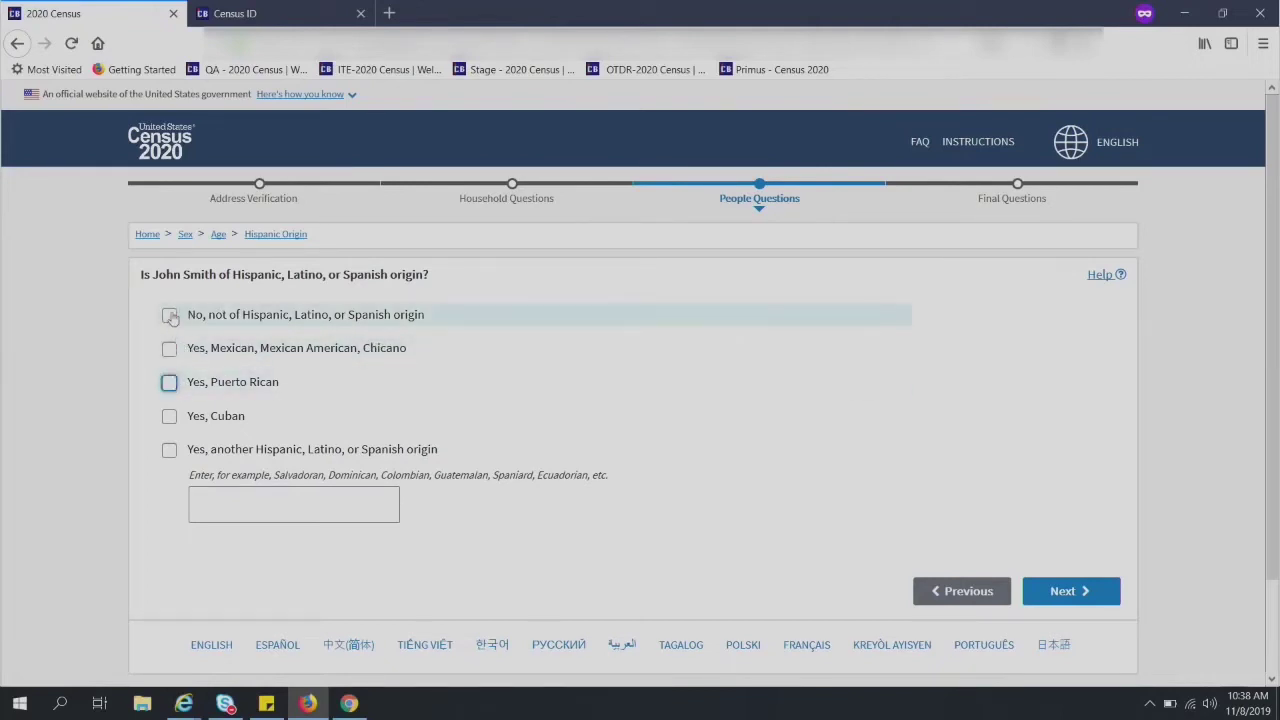
pyautogui.click(170, 316)
pyautogui.click(169, 350)
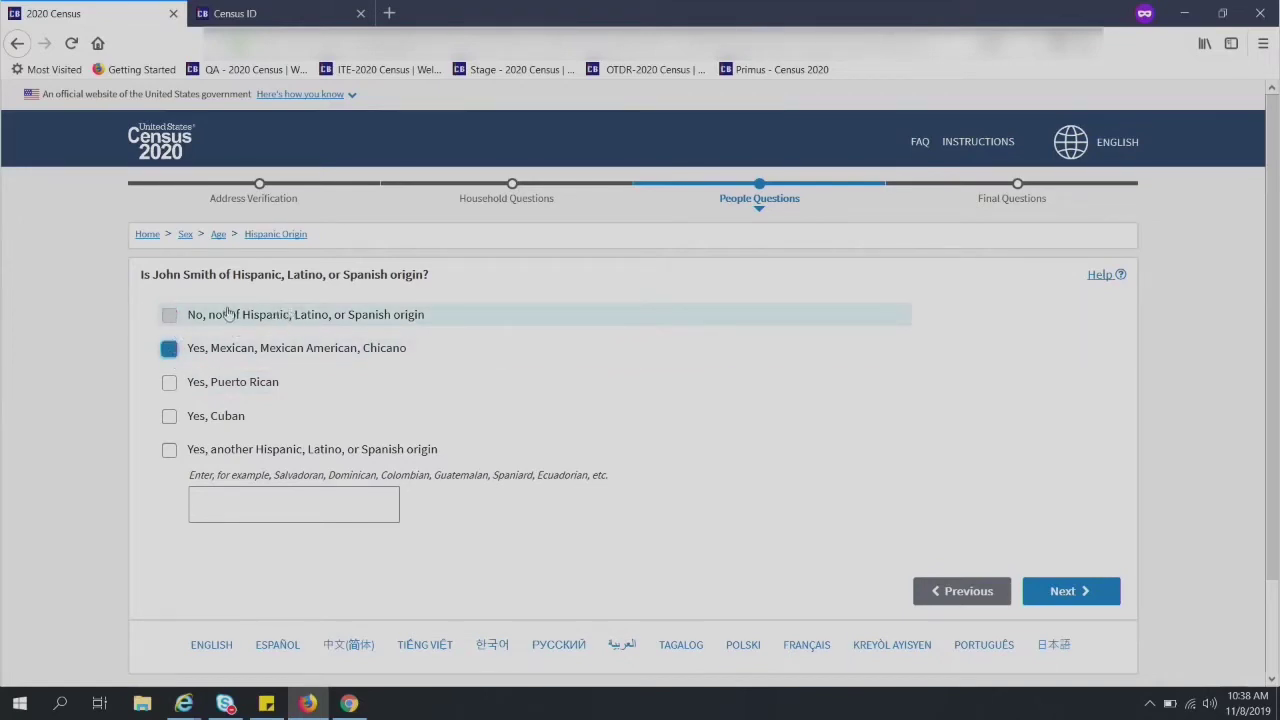
pyautogui.click(168, 384)
pyautogui.click(170, 419)
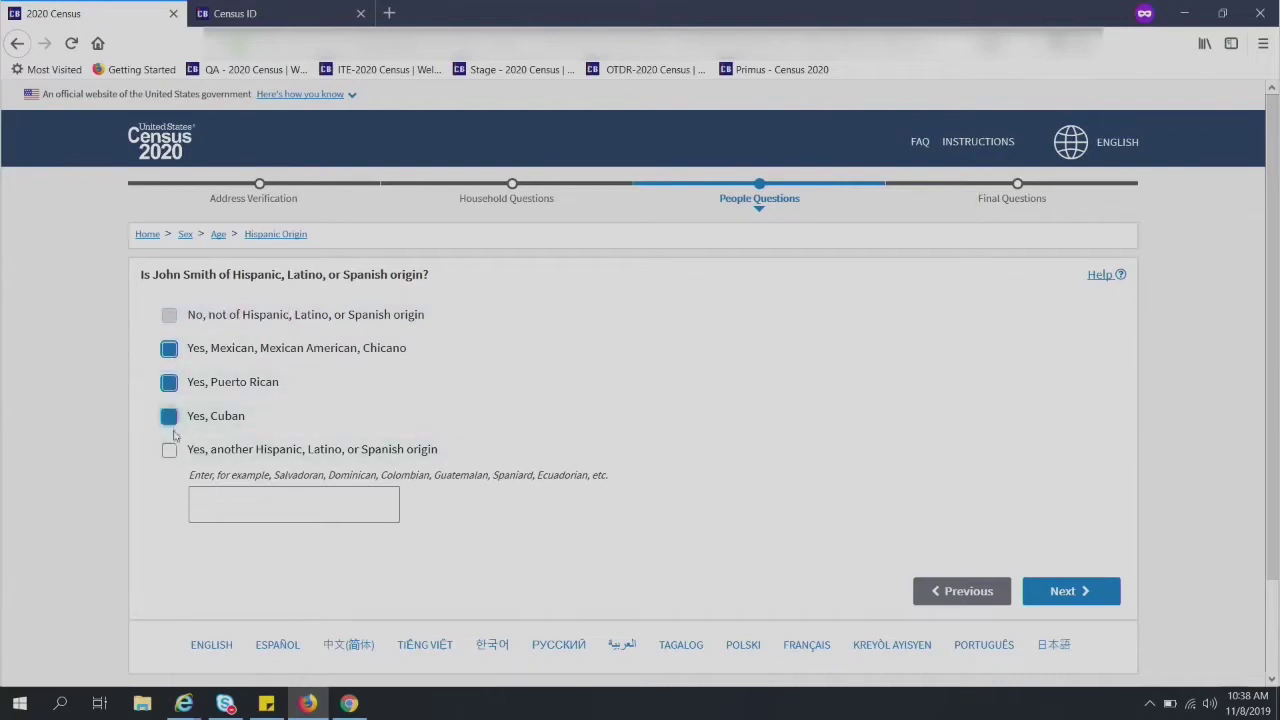
pyautogui.click(169, 450)
pyautogui.click(282, 508)
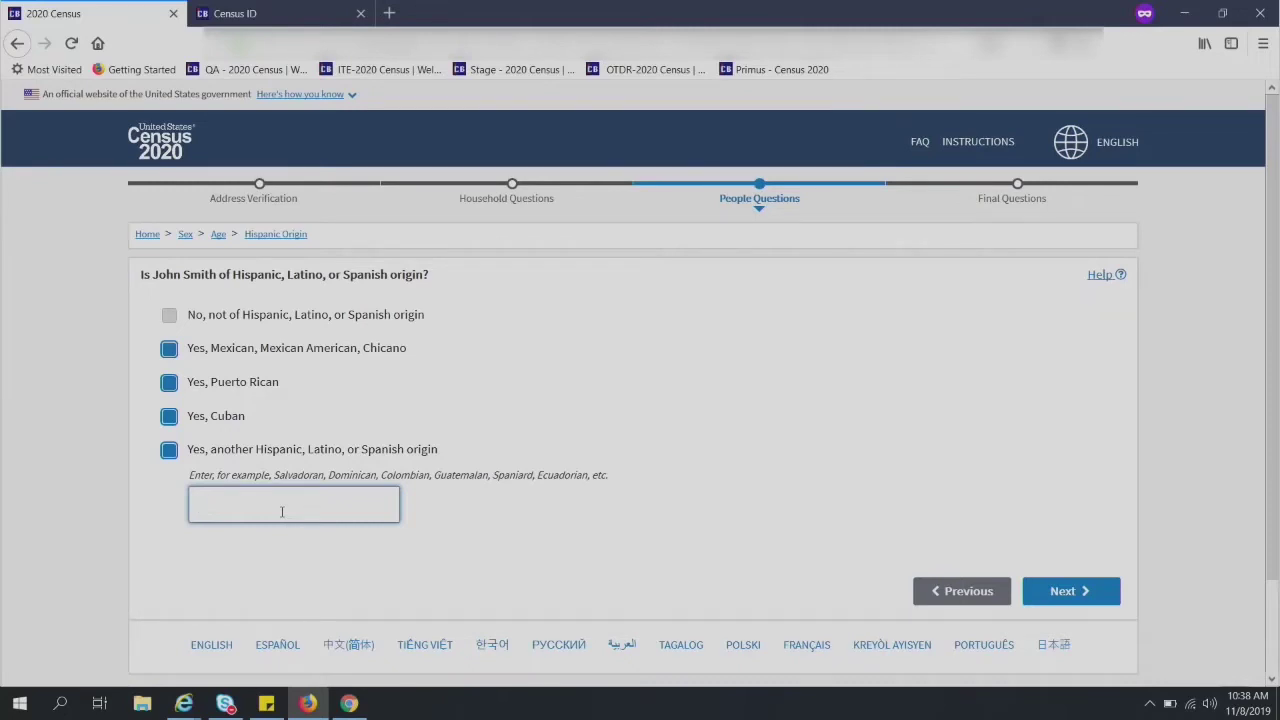
# - Enter 'Dominican' as the other Hispanic origin, deleting the stray q characters
pyautogui.write('Domini')
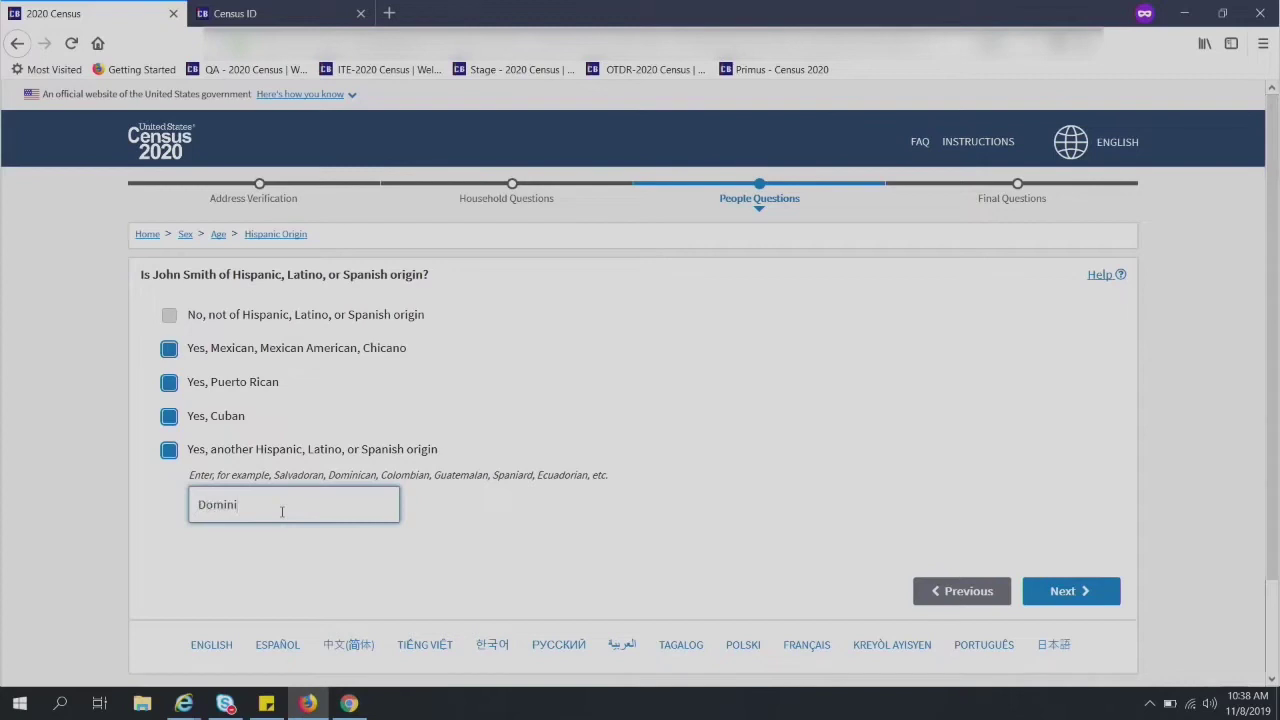
pyautogui.write('can')
pyautogui.write('qqqqqqqqqqqqqqqqqqqqqqqqqqqqqqqqqqqqqqqqqqq')
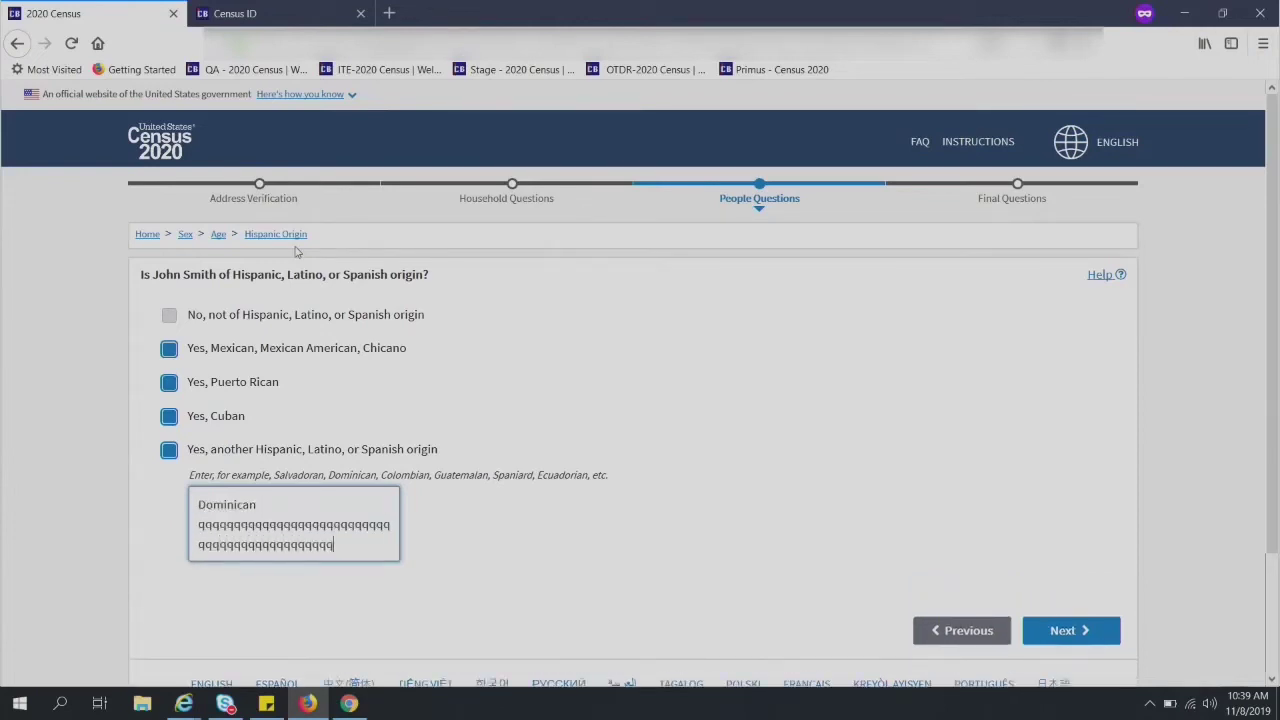
pyautogui.write('qqqqqqqqqqqqqqqqqqqqqqqqqqqqqqqqqqqqqqqqqqqqqqqqqqqqqqqqqqqqqqqqqqqqqqqqqqqqqqqqqqqqqqqqqqqqq')
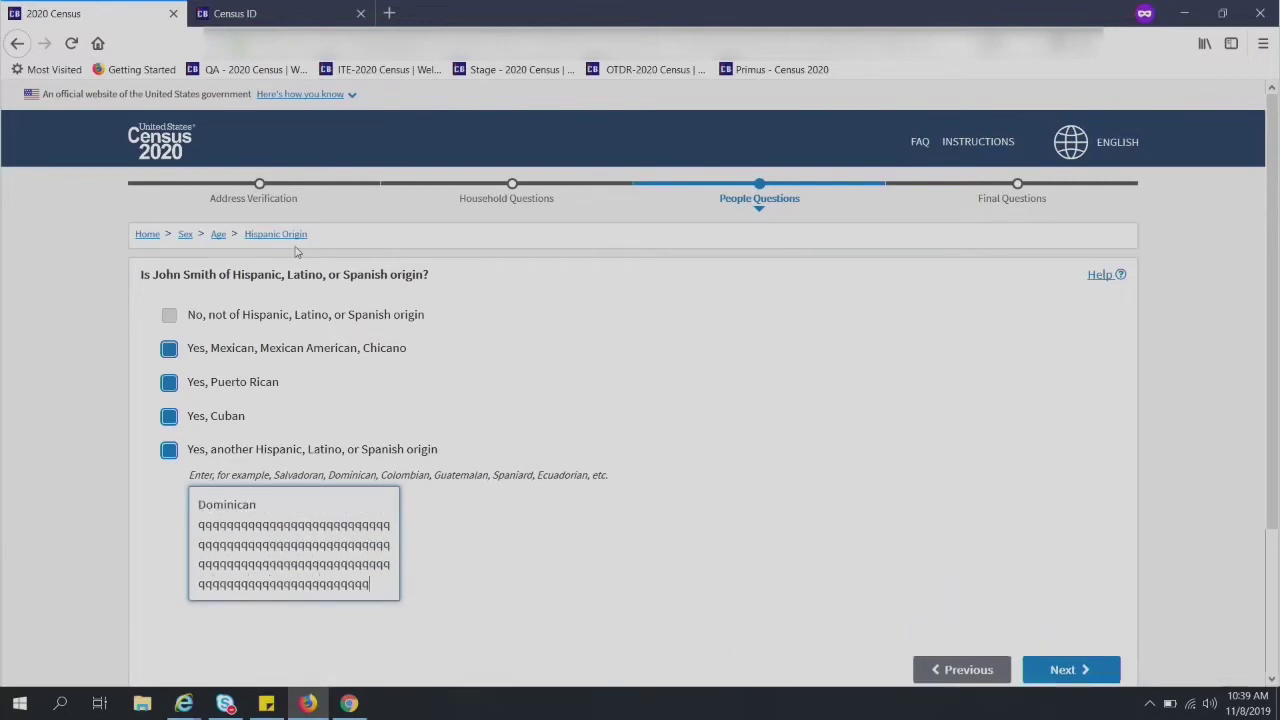
pyautogui.write('qqqqqqqqqqqqqqqqqqqqqqqqqqq')
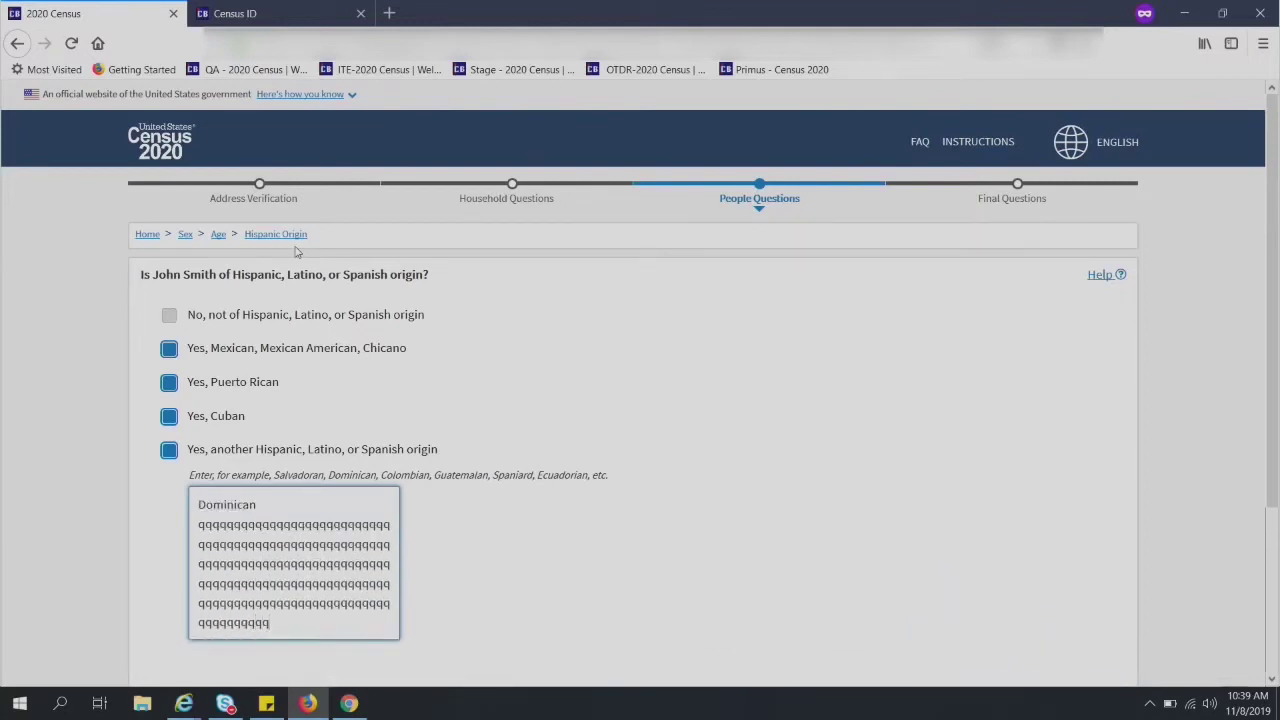
pyautogui.press('BackSpace')
pyautogui.press('BackSpace')
pyautogui.press('BackSpace')
pyautogui.press('BackSpace')
pyautogui.press('BackSpace')
pyautogui.press('BackSpace')
pyautogui.press('BackSpace')
pyautogui.press('BackSpace')
pyautogui.press('BackSpace')
pyautogui.press('BackSpace')
pyautogui.press('BackSpace')
pyautogui.press('BackSpace')
pyautogui.press('BackSpace')
pyautogui.press('BackSpace')
pyautogui.press('BackSpace')
pyautogui.press('BackSpace')
pyautogui.press('BackSpace')
pyautogui.press('BackSpace')
pyautogui.press('BackSpace')
pyautogui.press('BackSpace')
pyautogui.press('BackSpace')
pyautogui.press('BackSpace')
pyautogui.press('BackSpace')
pyautogui.press('BackSpace')
pyautogui.press('BackSpace')
pyautogui.press('BackSpace')
pyautogui.press('BackSpace')
pyautogui.press('BackSpace')
pyautogui.press('BackSpace')
pyautogui.press('BackSpace')
pyautogui.press('BackSpace')
pyautogui.press('BackSpace')
pyautogui.press('BackSpace')
pyautogui.press('BackSpace')
pyautogui.press('BackSpace')
pyautogui.press('BackSpace')
pyautogui.press('BackSpace')
pyautogui.press('BackSpace')
pyautogui.press('BackSpace')
pyautogui.press('BackSpace')
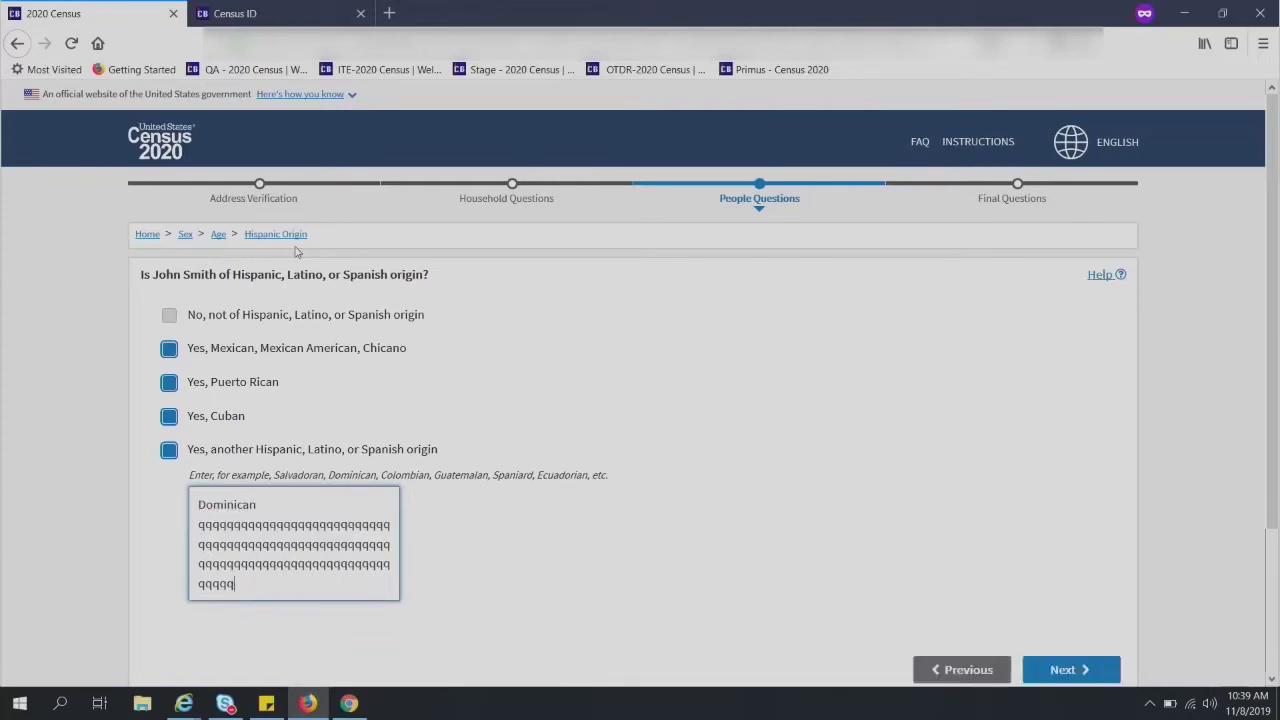
pyautogui.press('BackSpace')
pyautogui.press('BackSpace')
pyautogui.press('BackSpace')
pyautogui.press('BackSpace')
pyautogui.press('BackSpace')
pyautogui.press('BackSpace')
pyautogui.press('BackSpace')
pyautogui.press('BackSpace')
pyautogui.press('BackSpace')
pyautogui.press('BackSpace')
pyautogui.press('BackSpace')
pyautogui.press('BackSpace')
pyautogui.press('BackSpace')
pyautogui.press('BackSpace')
pyautogui.press('BackSpace')
pyautogui.press('BackSpace')
pyautogui.press('BackSpace')
pyautogui.press('BackSpace')
pyautogui.press('BackSpace')
pyautogui.press('BackSpace')
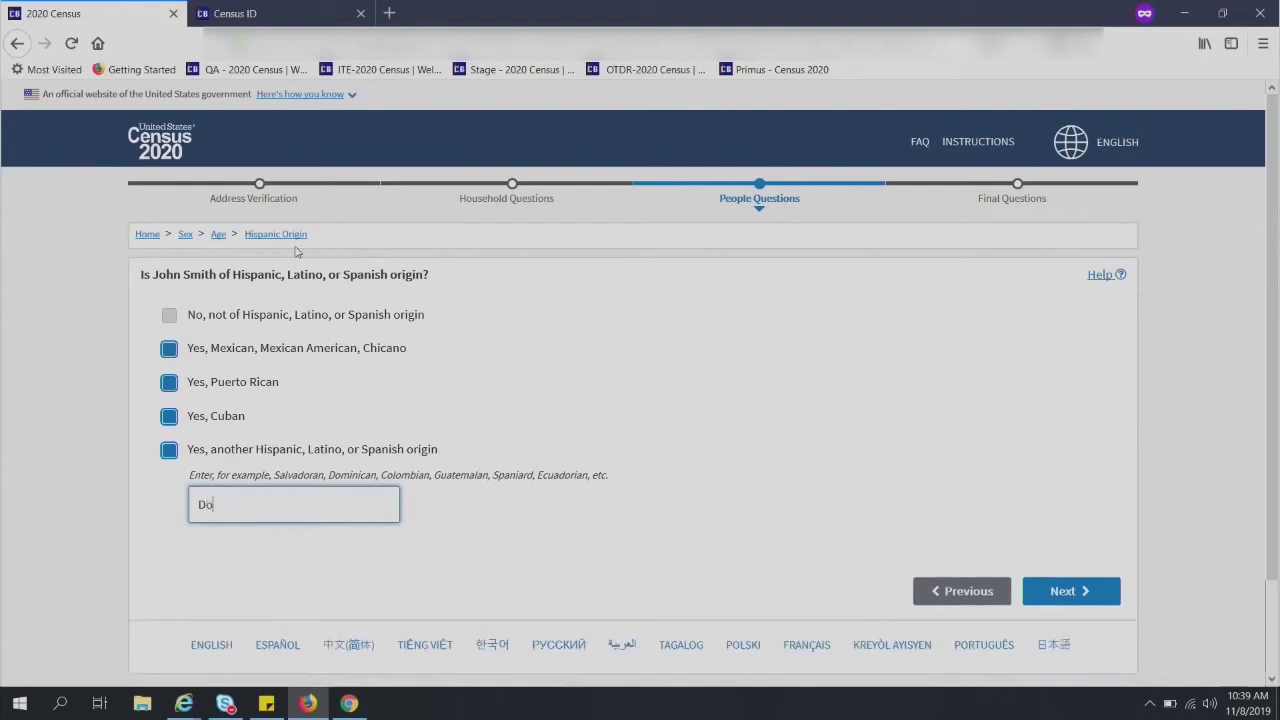
pyautogui.write('minican')
# - Submit the Hispanic origin, then check White, Black or African American, Chinese, Filipino, Asian Indian and Vietnamese
pyautogui.click(1057, 600)
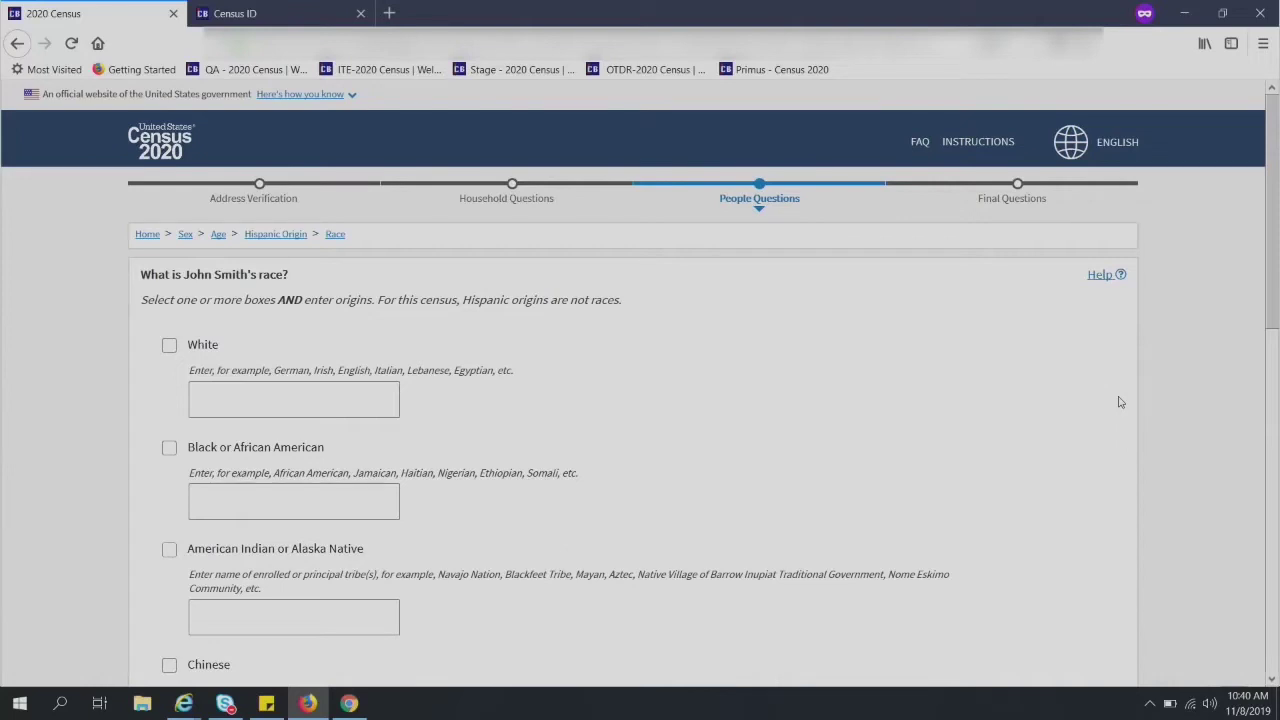
pyautogui.click(169, 347)
pyautogui.click(168, 451)
pyautogui.moveTo(1275, 165); pyautogui.dragTo(1275, 327)
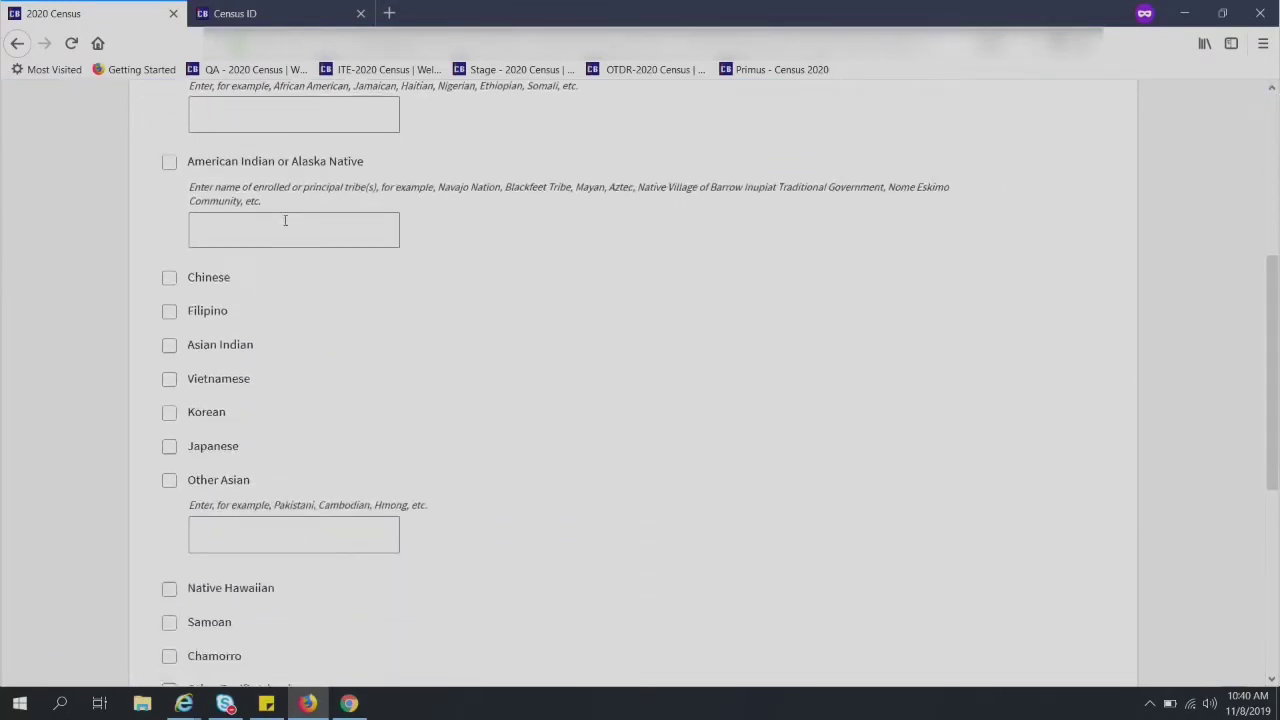
pyautogui.click(172, 278)
pyautogui.click(170, 312)
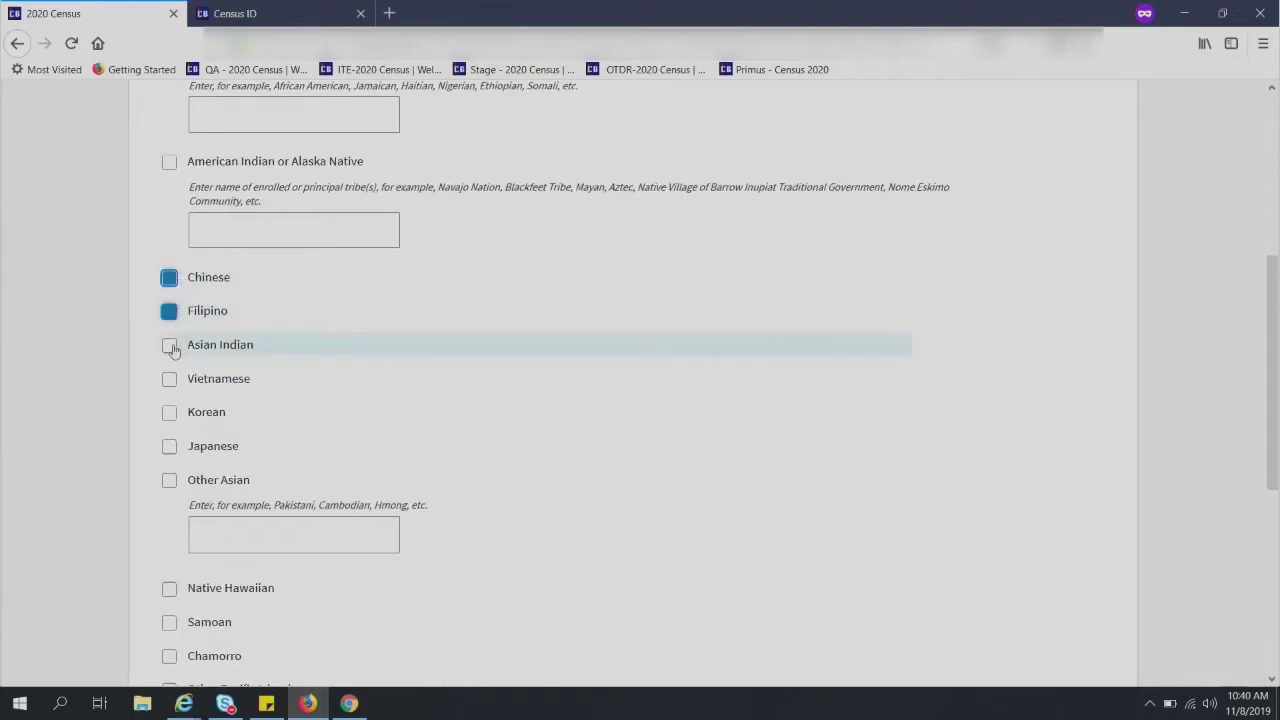
pyautogui.click(169, 345)
pyautogui.click(169, 379)
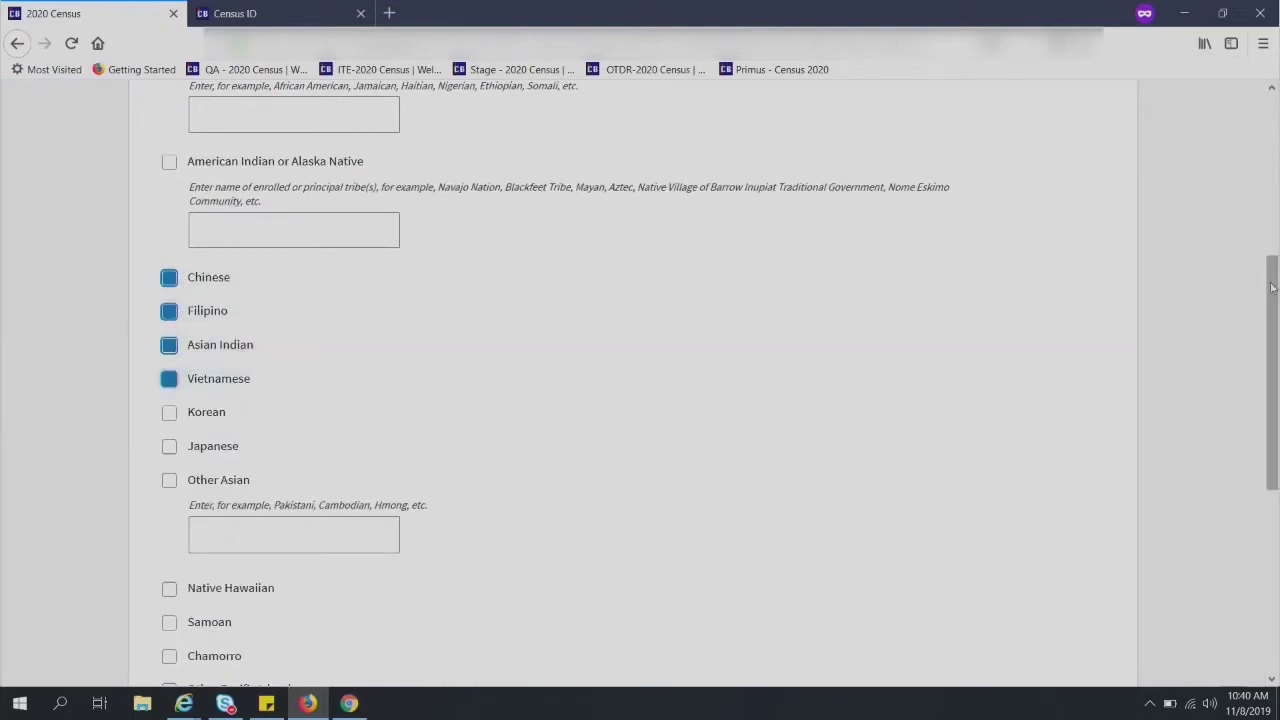
pyautogui.moveTo(1275, 265); pyautogui.dragTo(1275, 455)
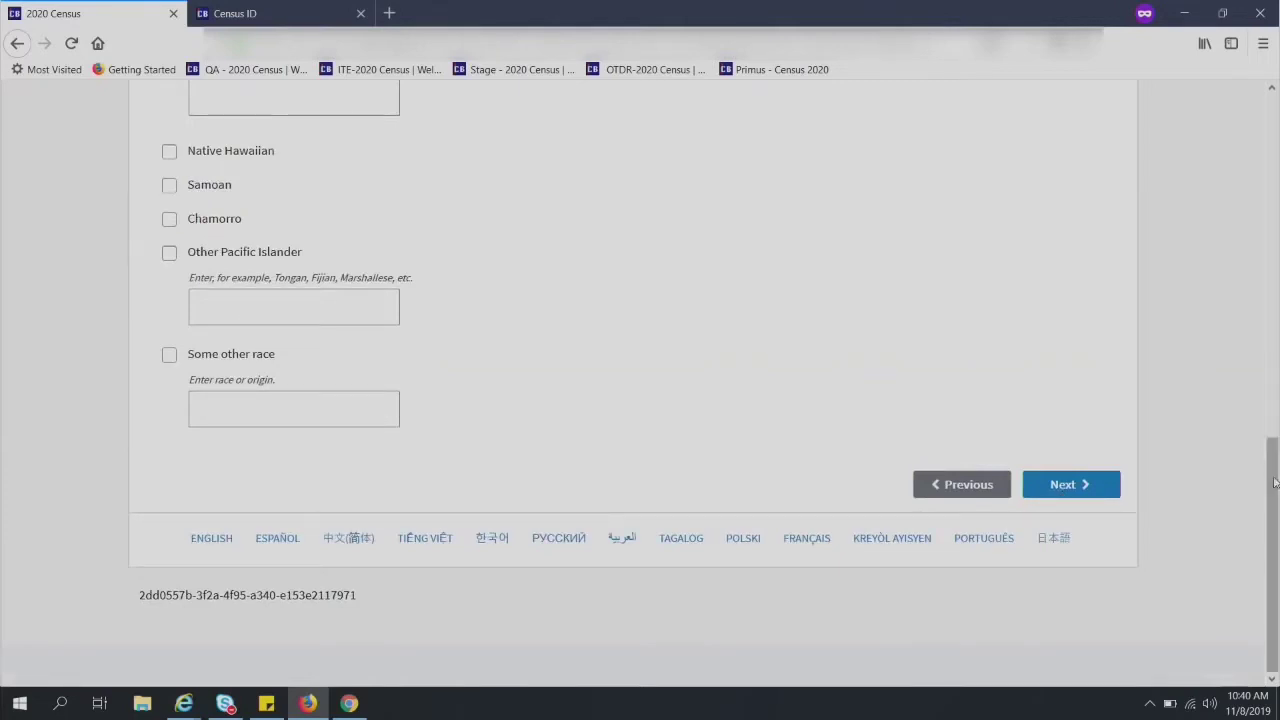
# - Submit the race answers past the 'provide a response' warning, returning to the People Questions list
pyautogui.click(1077, 486)
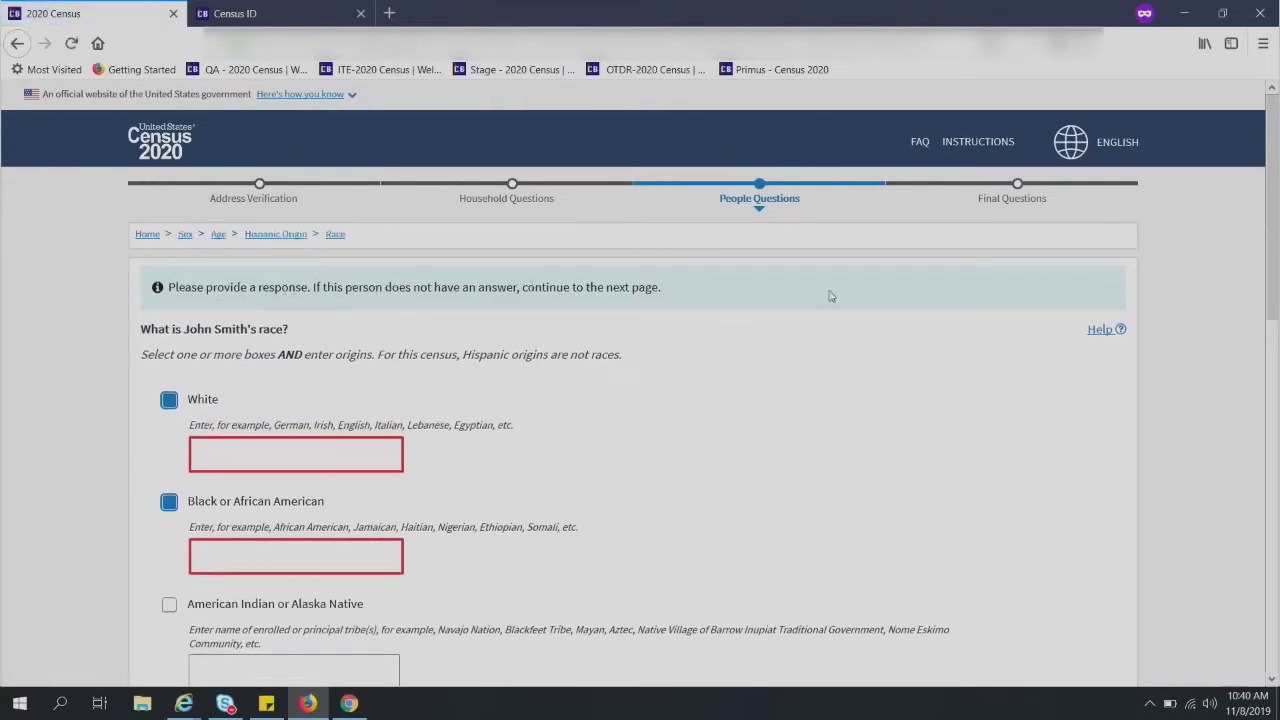
pyautogui.scroll(-3, 873, 346)
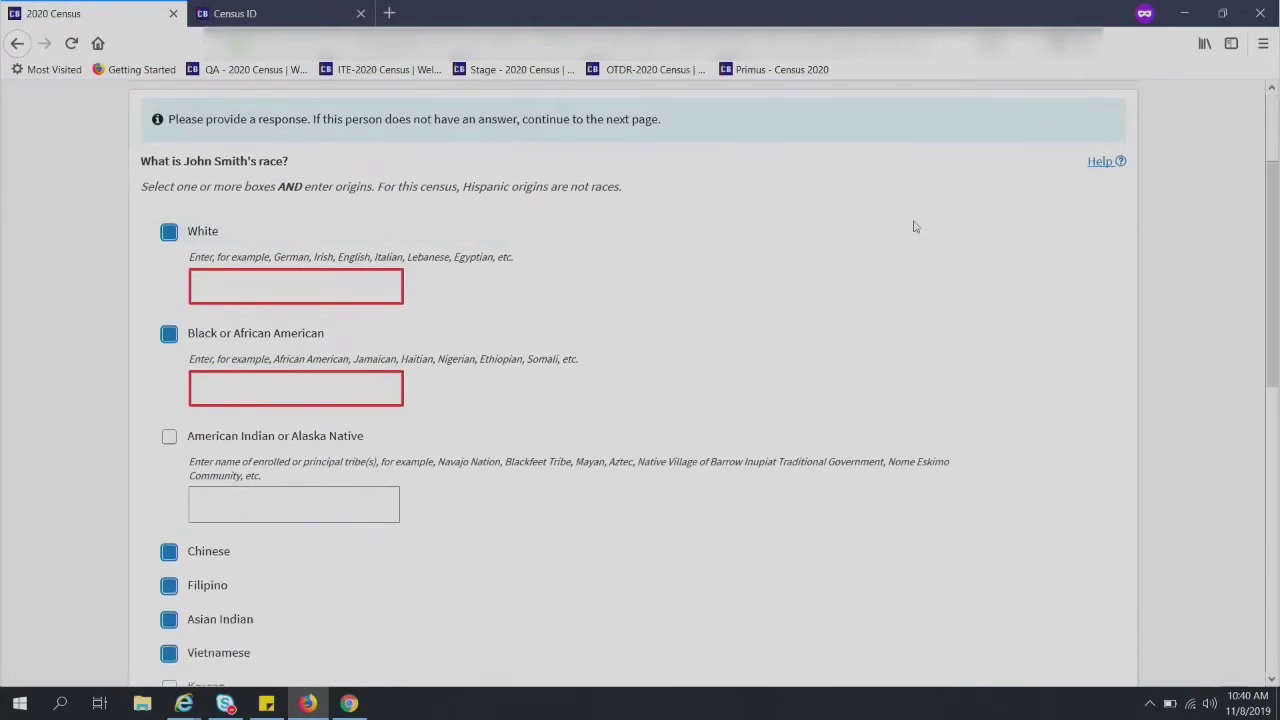
pyautogui.scroll(-10, 1066, 349)
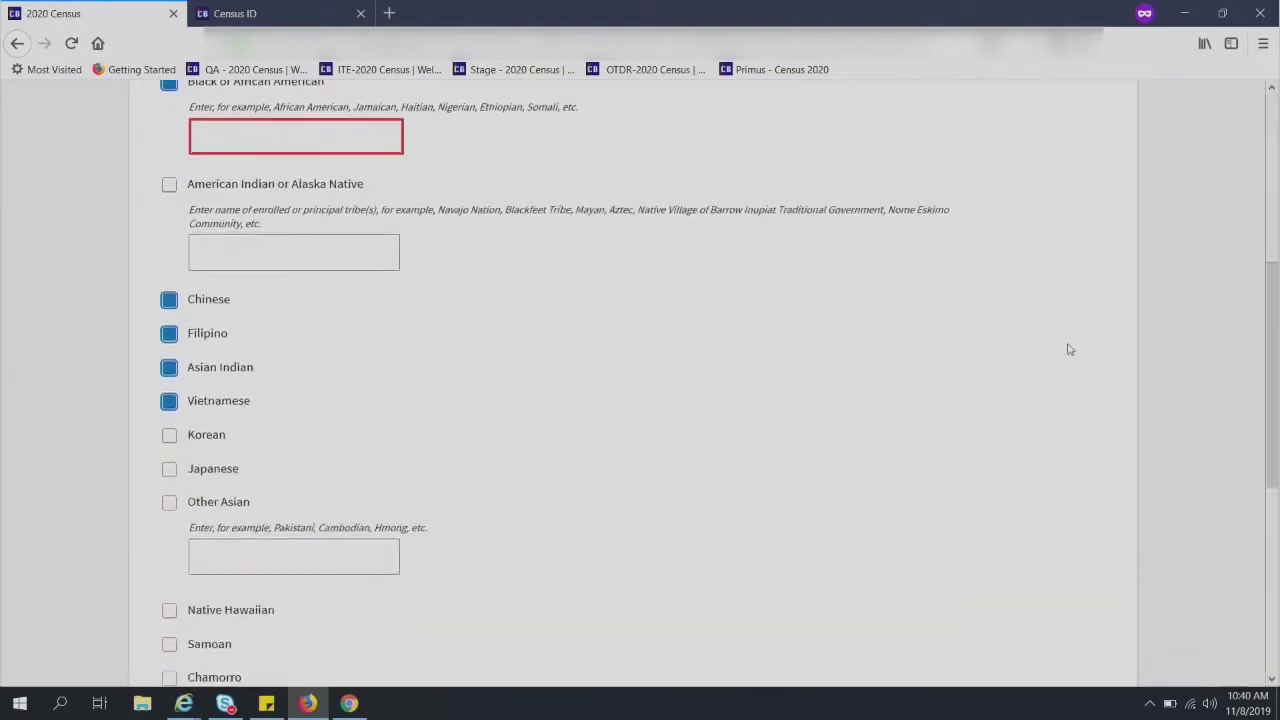
pyautogui.scroll(9, 1068, 349)
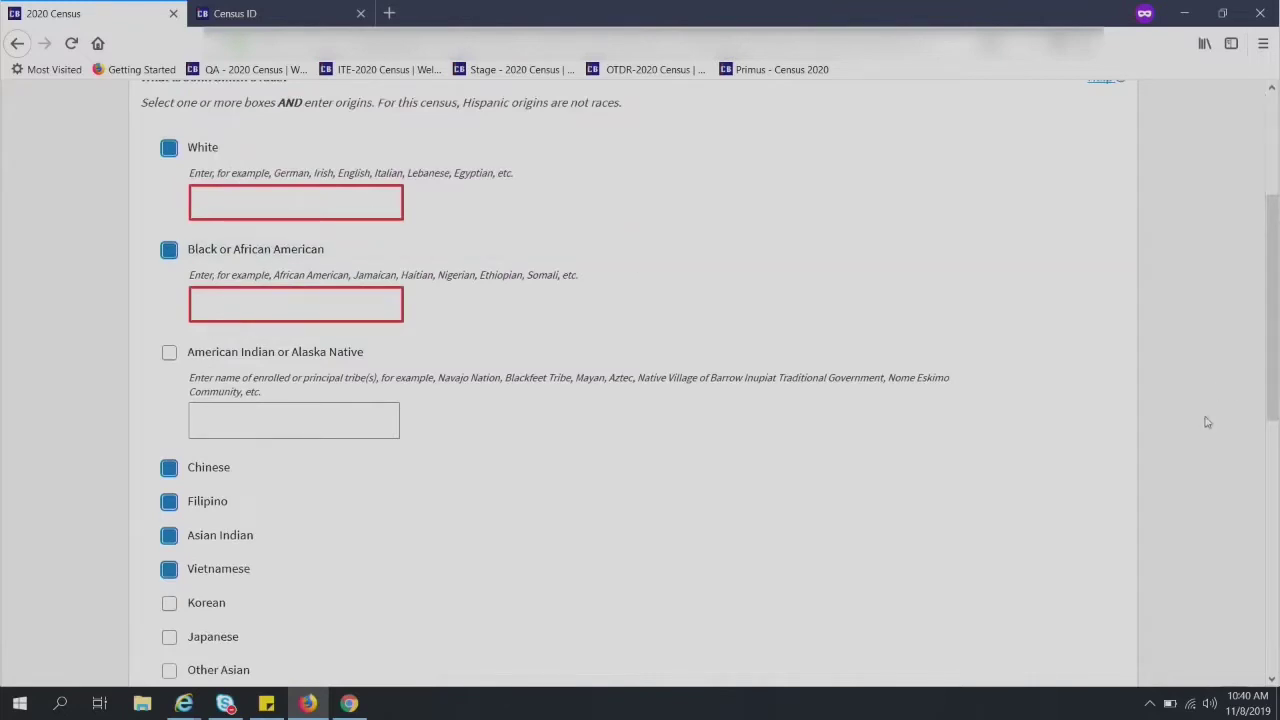
pyautogui.scroll(-11, 1237, 422)
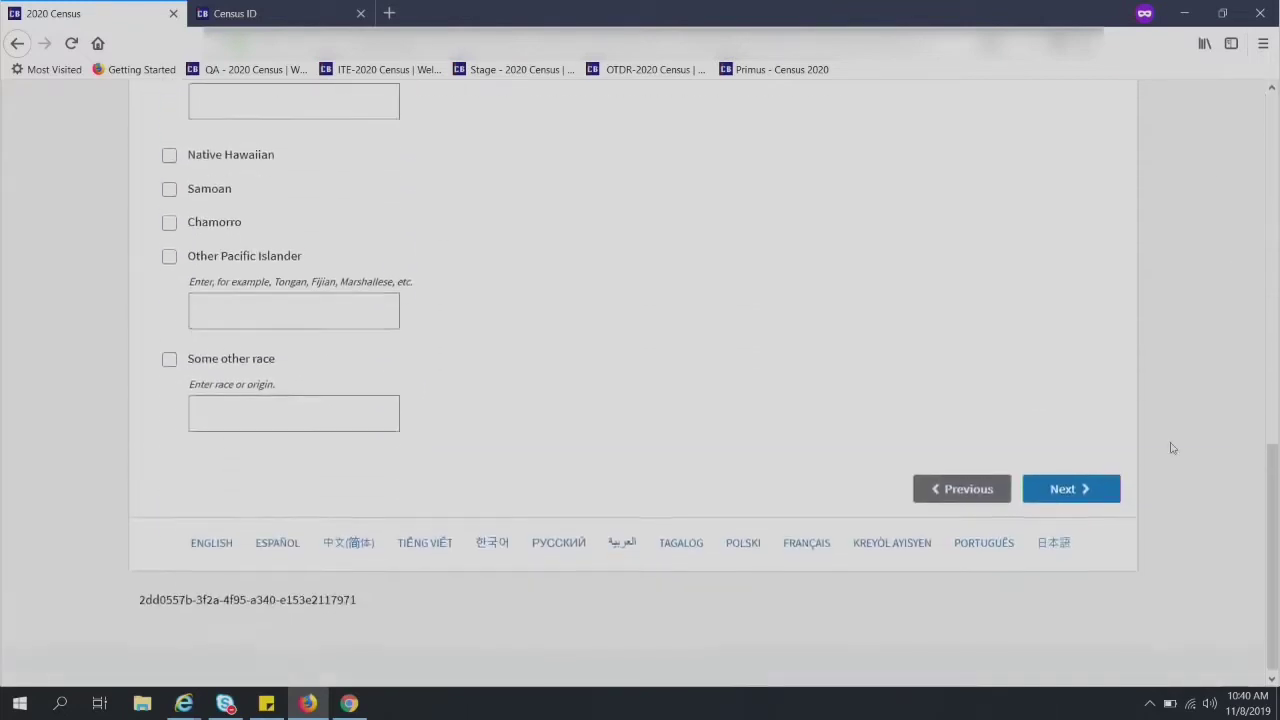
pyautogui.click(1081, 491)
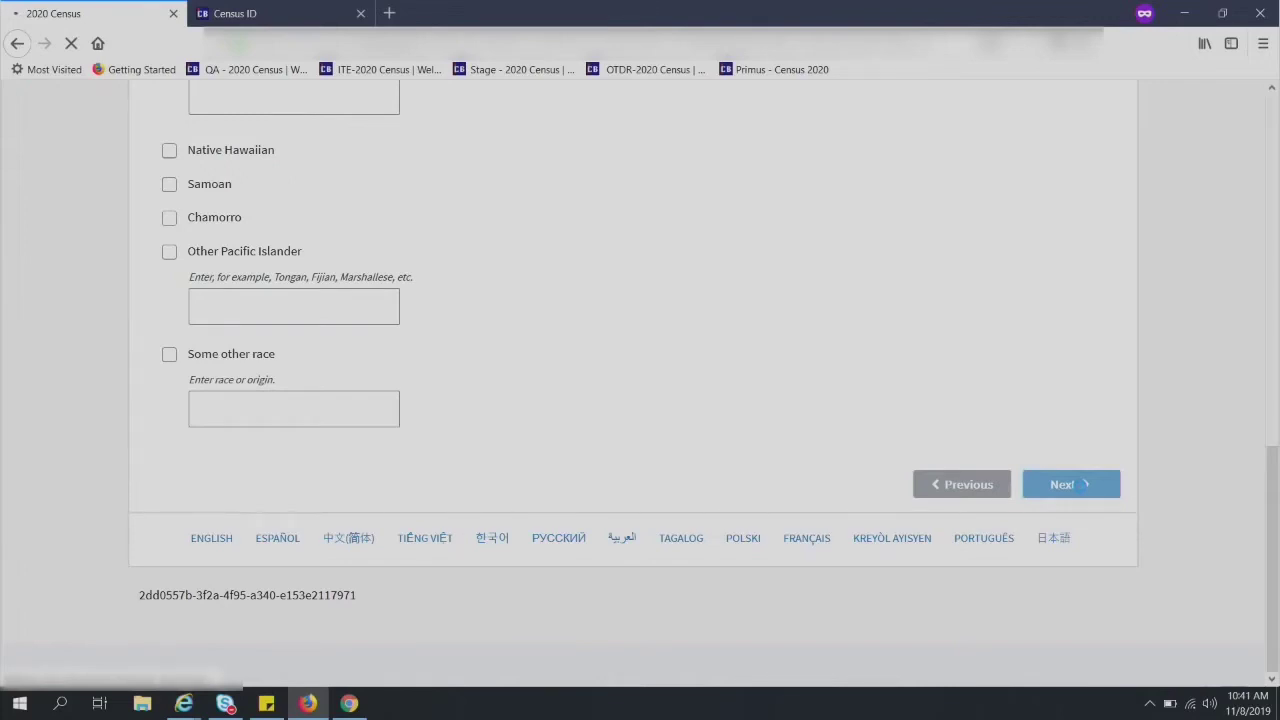
pyautogui.scroll(-3, 992, 315)
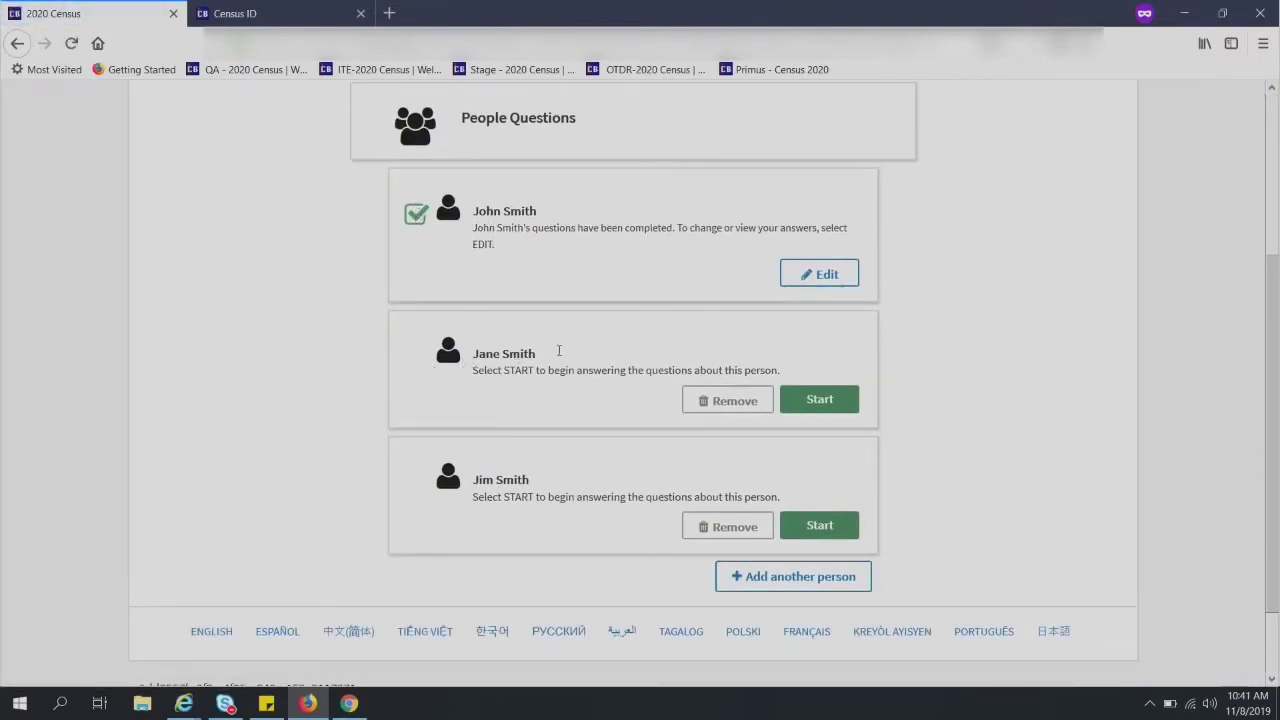
# - Answer the second person's relationship as opposite-sex husband/wife/spouse and submit it
pyautogui.click(822, 400)
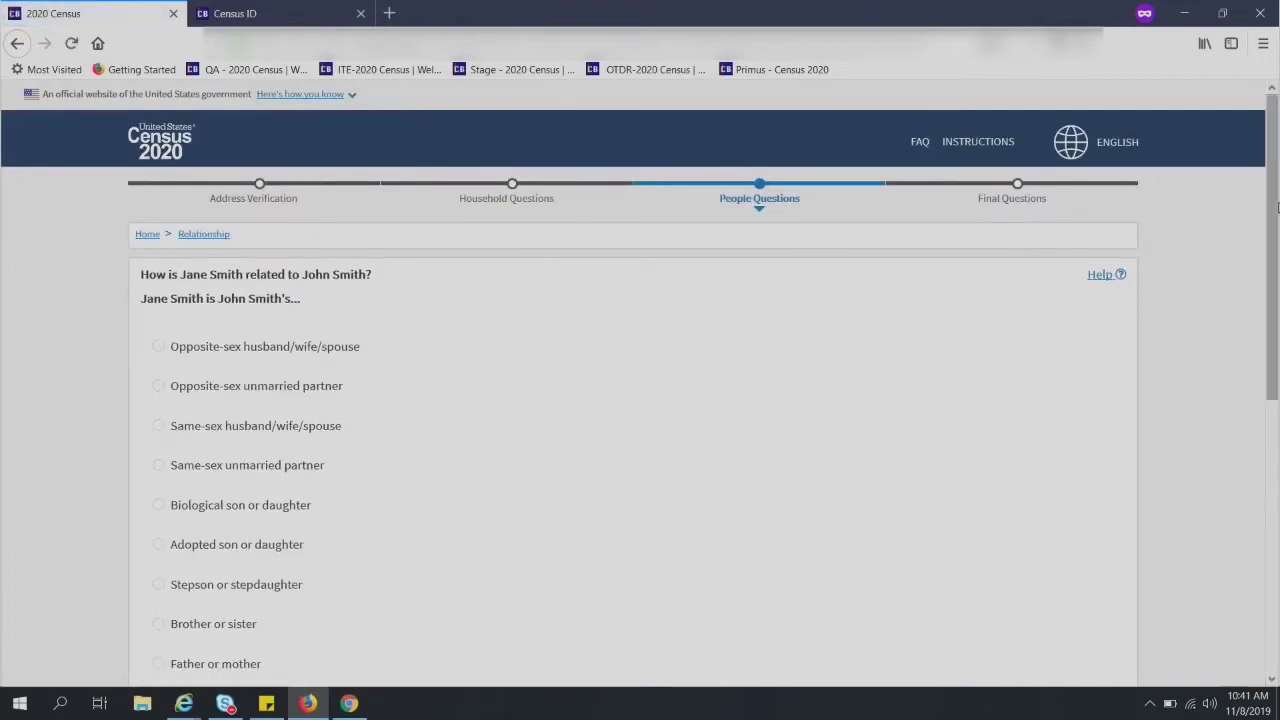
pyautogui.moveTo(1276, 201); pyautogui.dragTo(1276, 300)
pyautogui.scroll(-3, 903, 331)
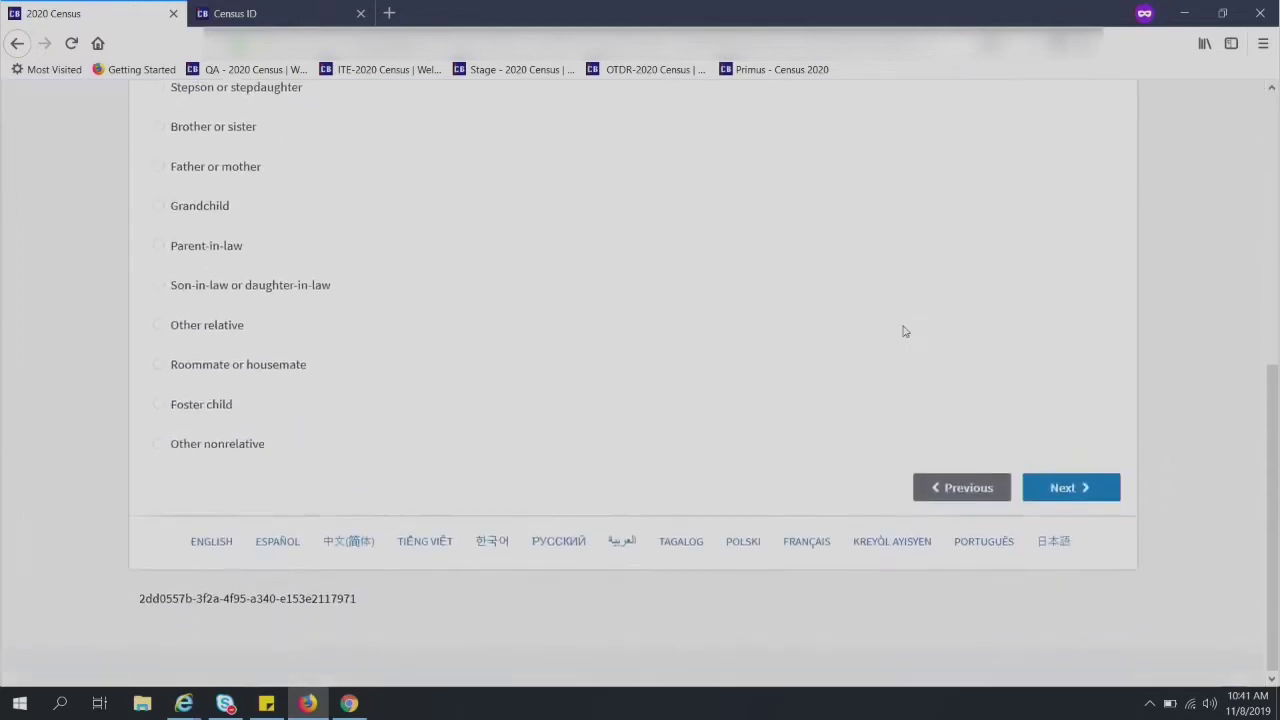
pyautogui.scroll(6, 903, 331)
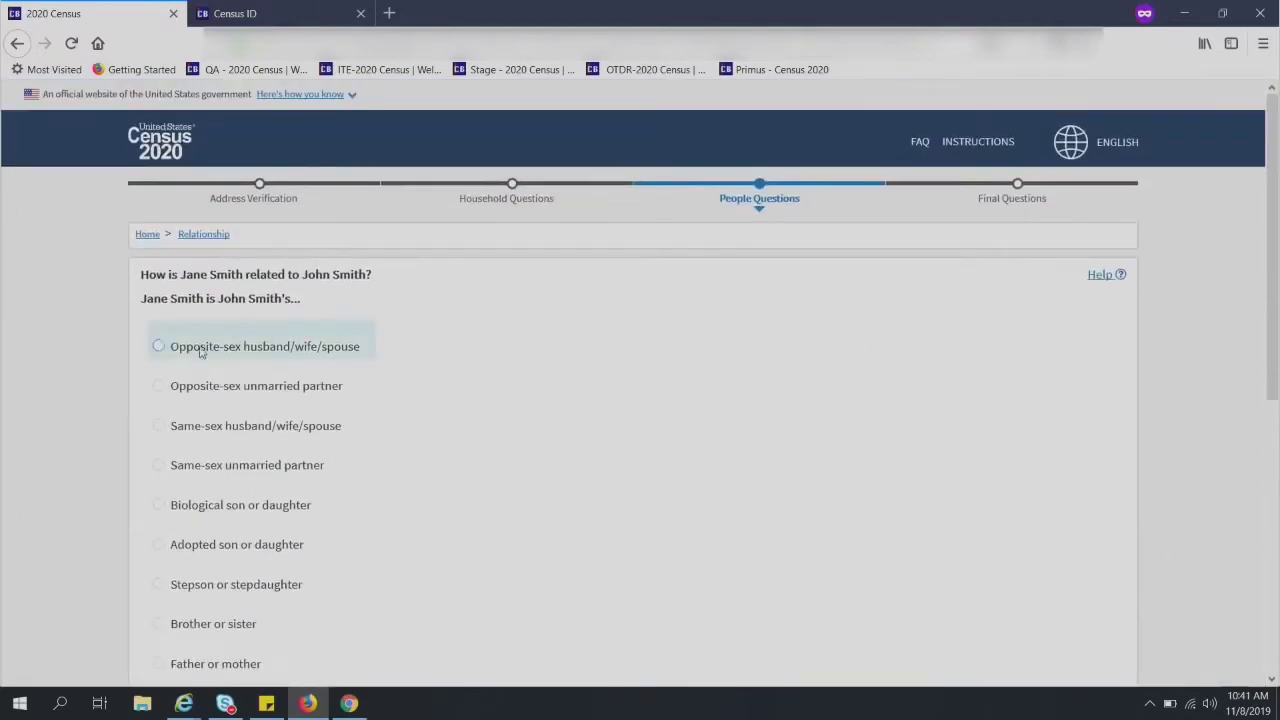
pyautogui.click(159, 347)
pyautogui.scroll(-5, 1090, 404)
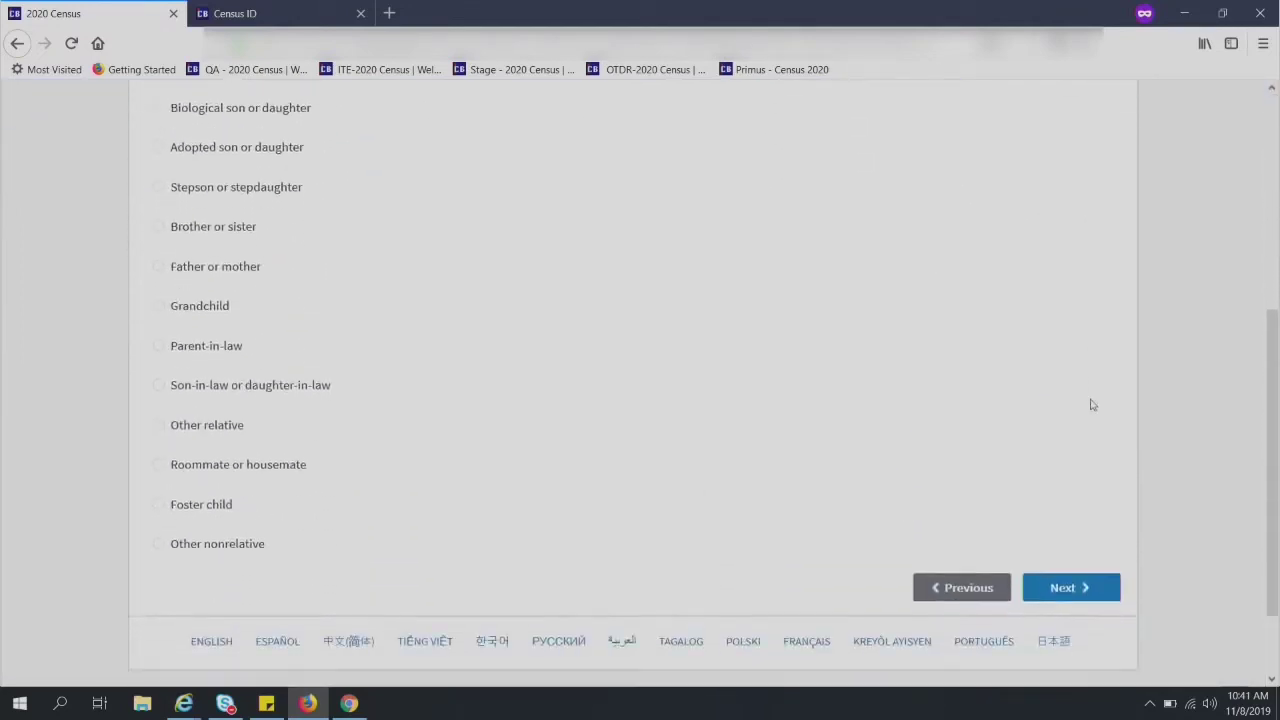
pyautogui.click(1070, 495)
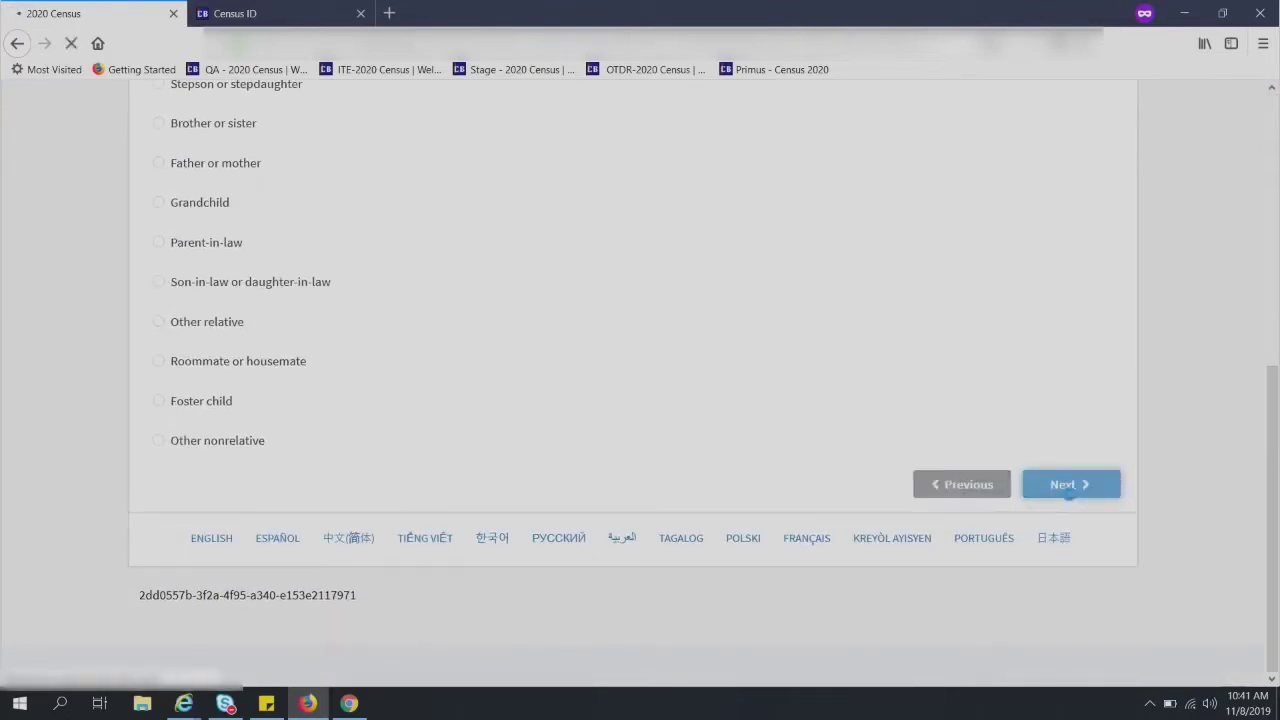
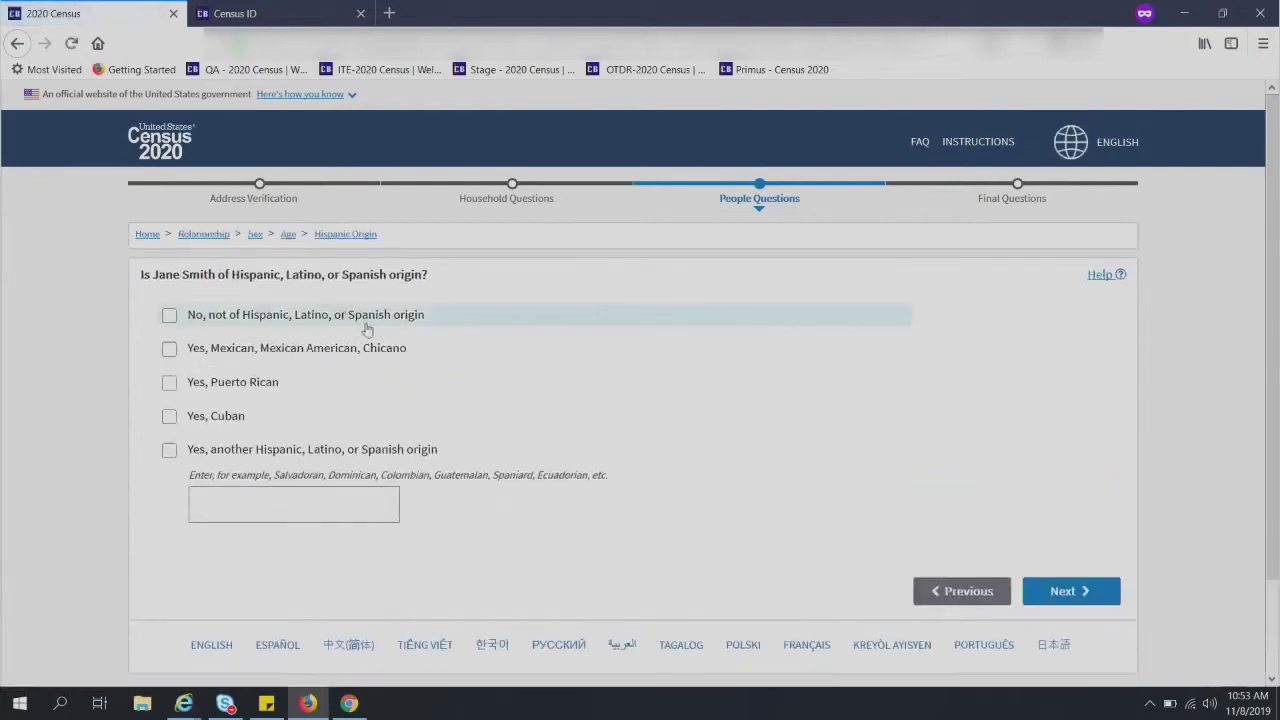
# - Answer 'No, not of Hispanic origin' for person two, then mark Black or African American with origin Haitian
pyautogui.click(355, 318)
pyautogui.click(1116, 592)
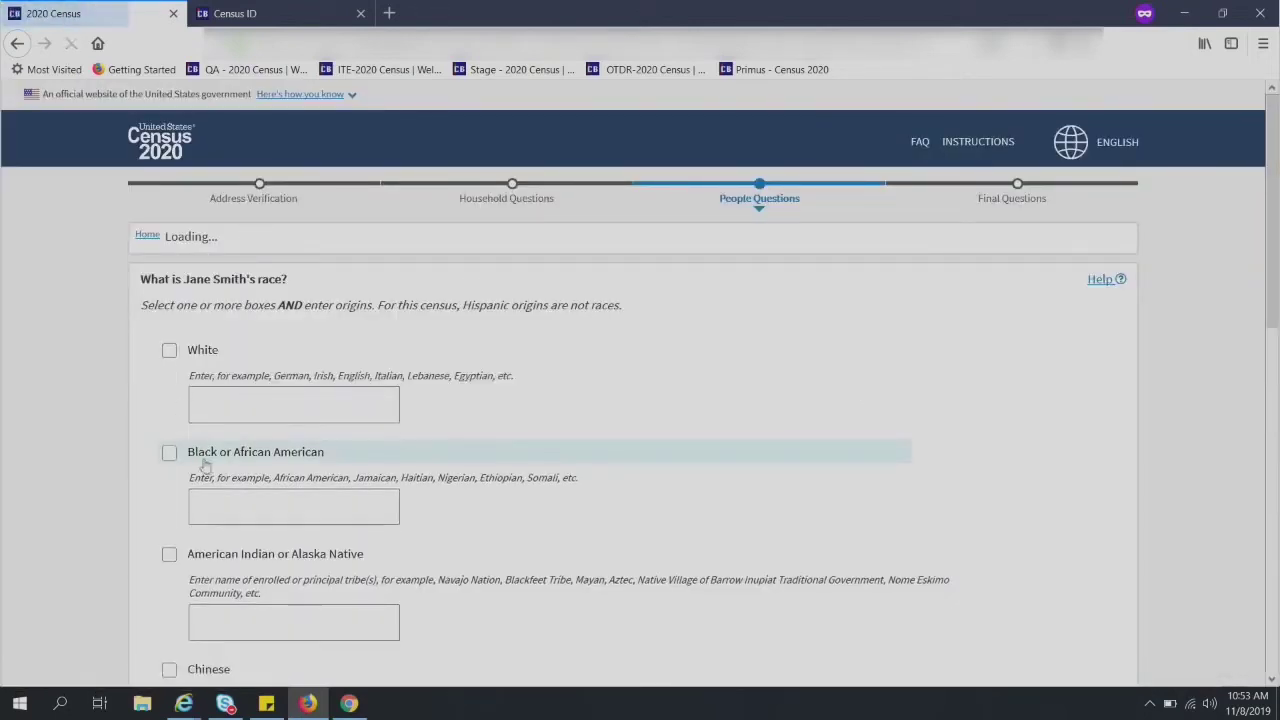
pyautogui.click(169, 451)
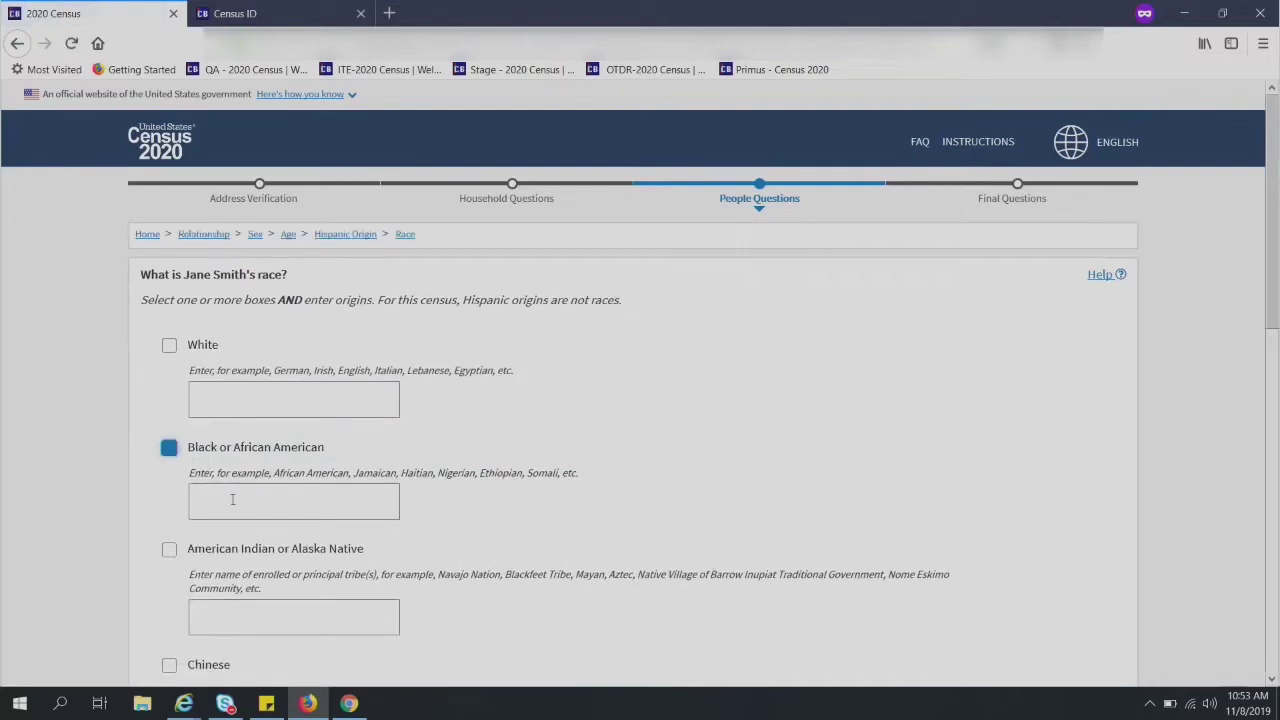
pyautogui.click(233, 500)
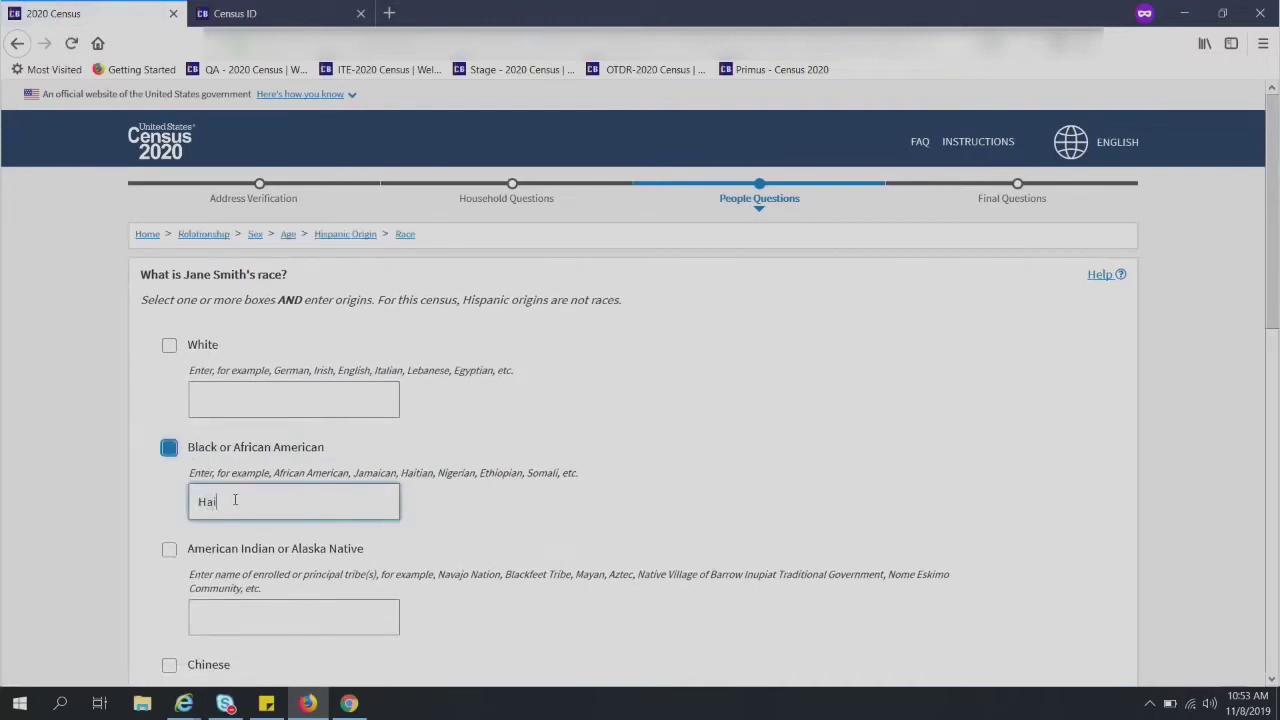
pyautogui.write('Haitian')
pyautogui.scroll(-10, 991, 603)
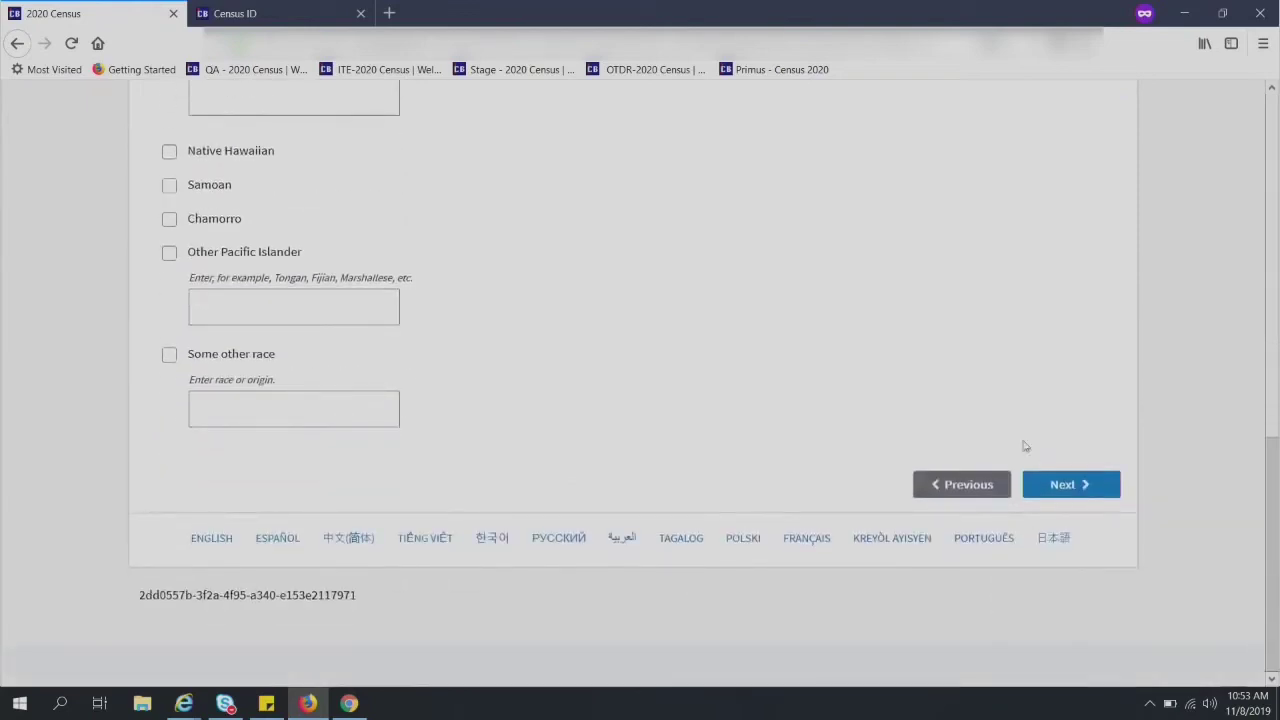
pyautogui.scroll(5, 1003, 391)
pyautogui.scroll(4, 800, 240)
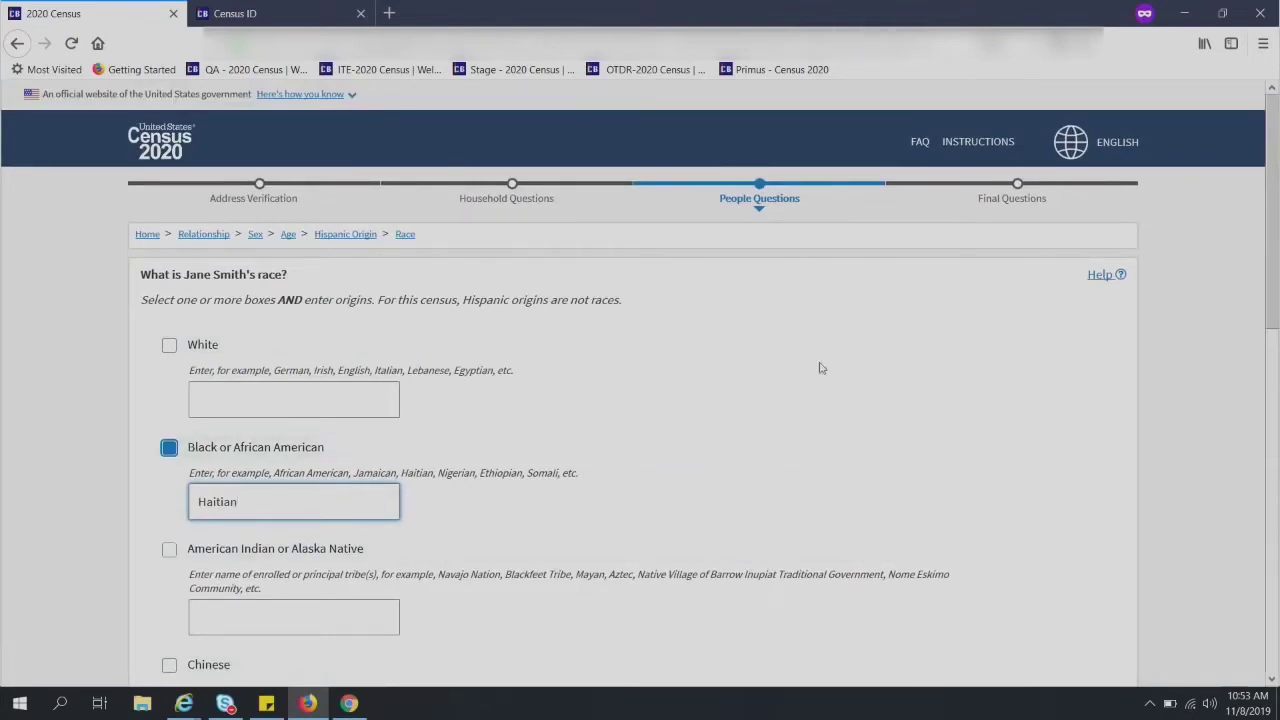
pyautogui.click(302, 391)
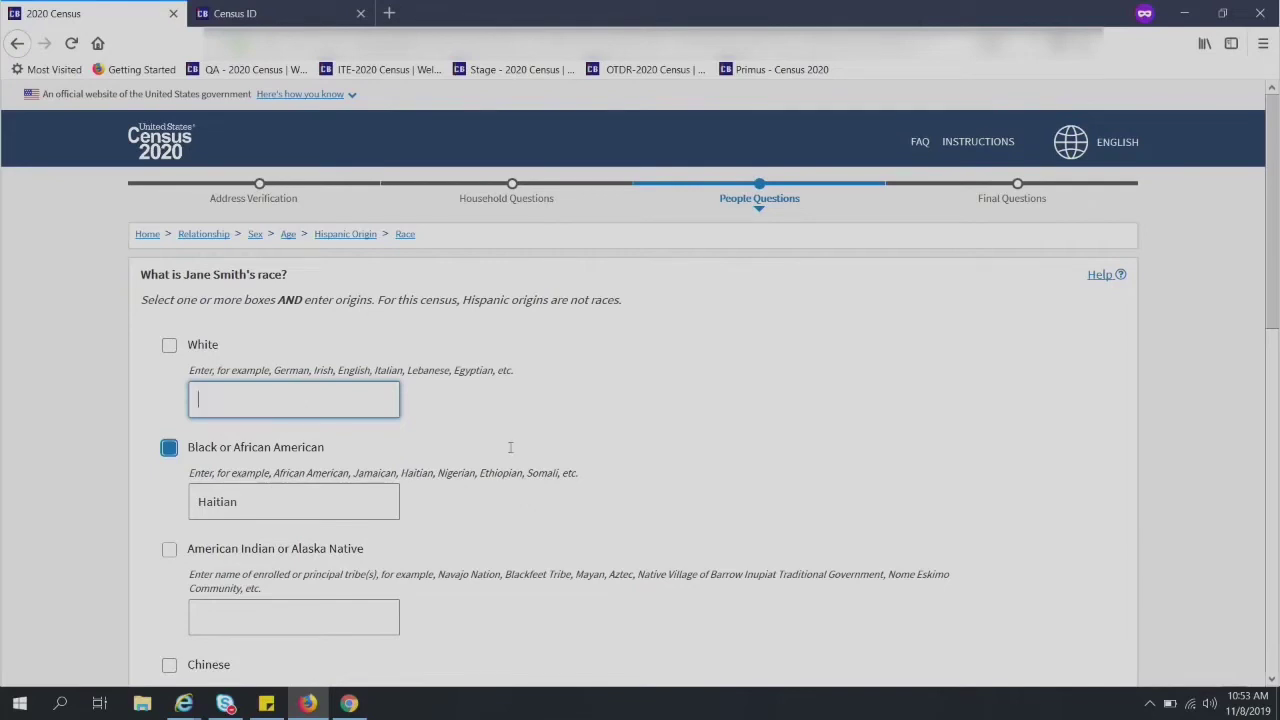
pyautogui.scroll(-10, 1157, 480)
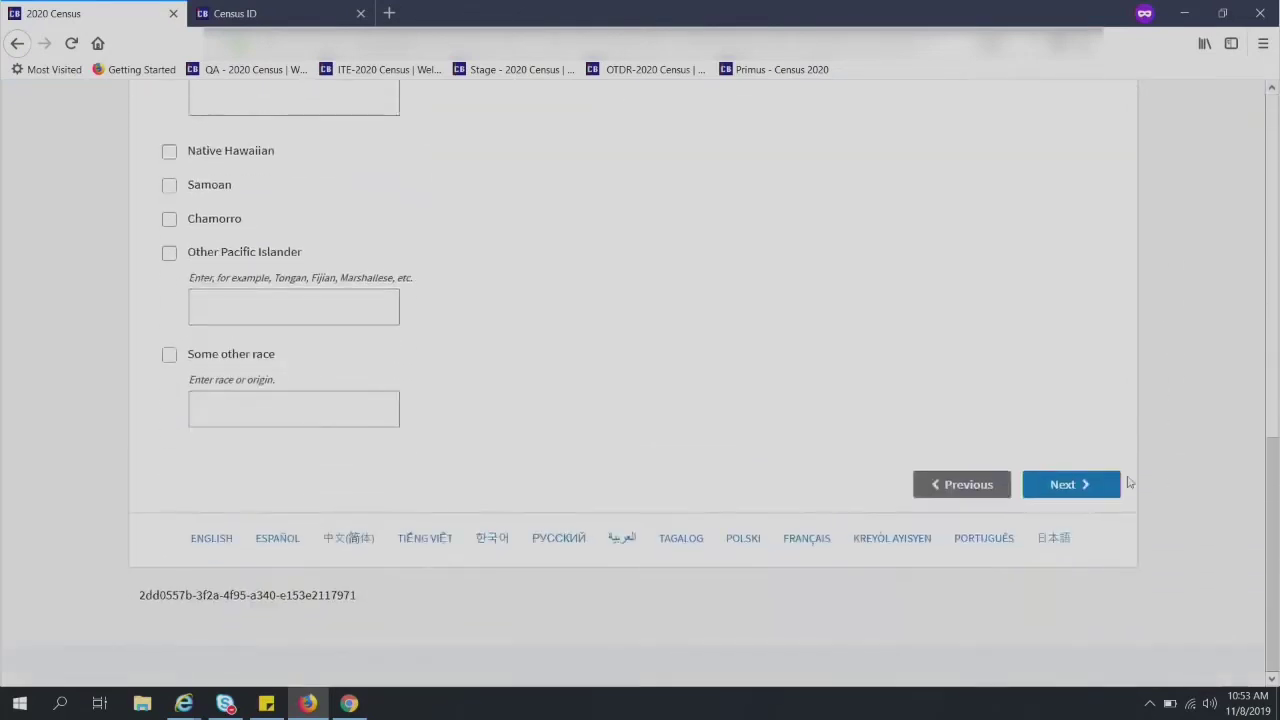
pyautogui.click(1045, 487)
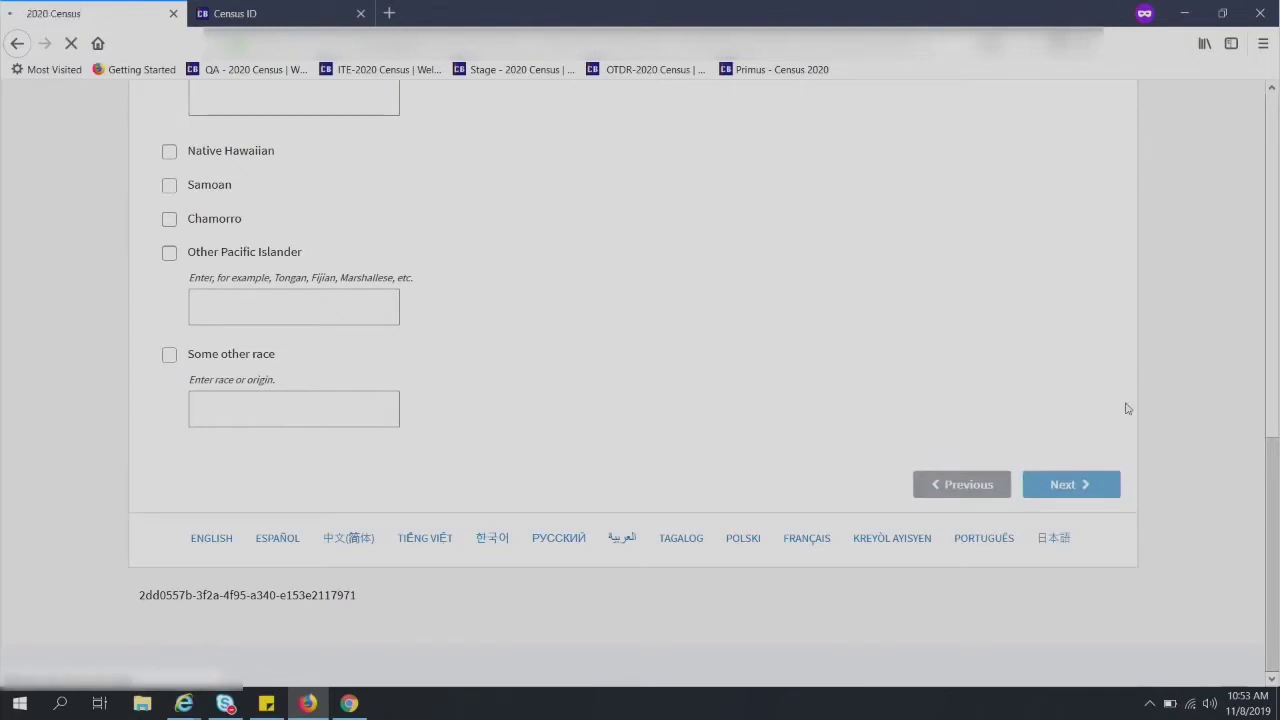
# - Remove the unstarted third household member from the household summary and confirm with Yes
pyautogui.scroll(-3, 1049, 366)
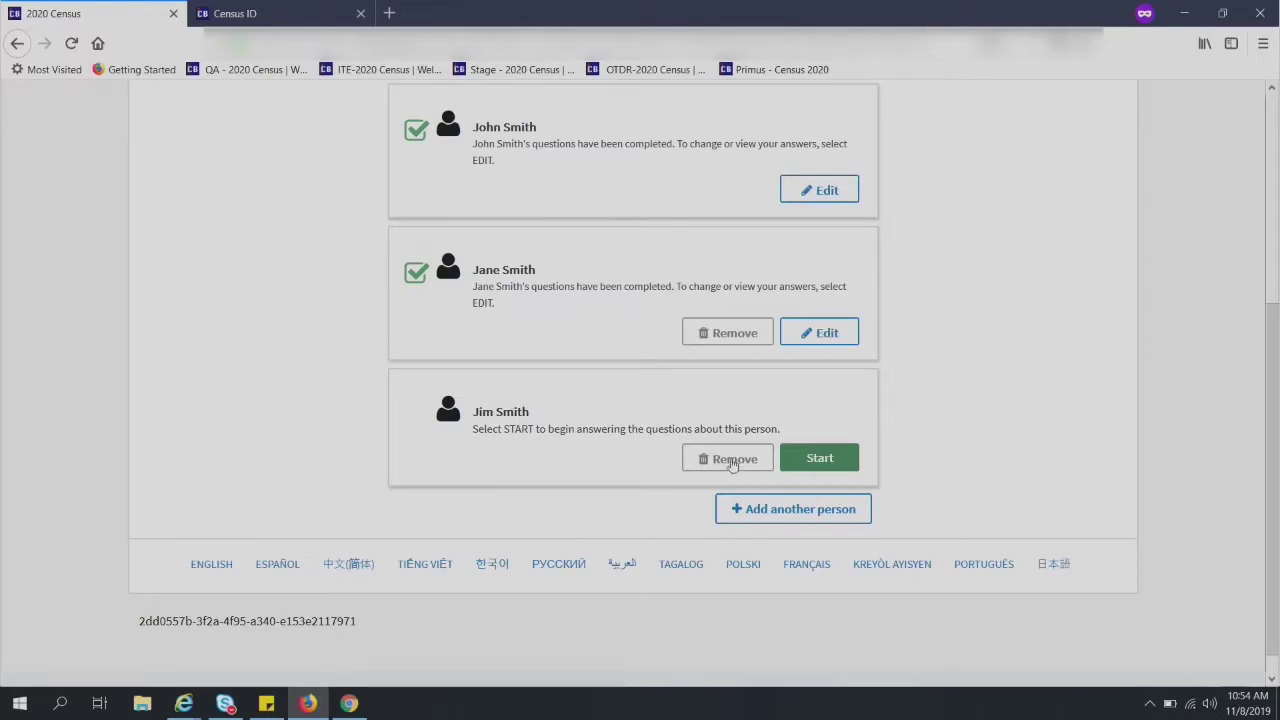
pyautogui.click(733, 462)
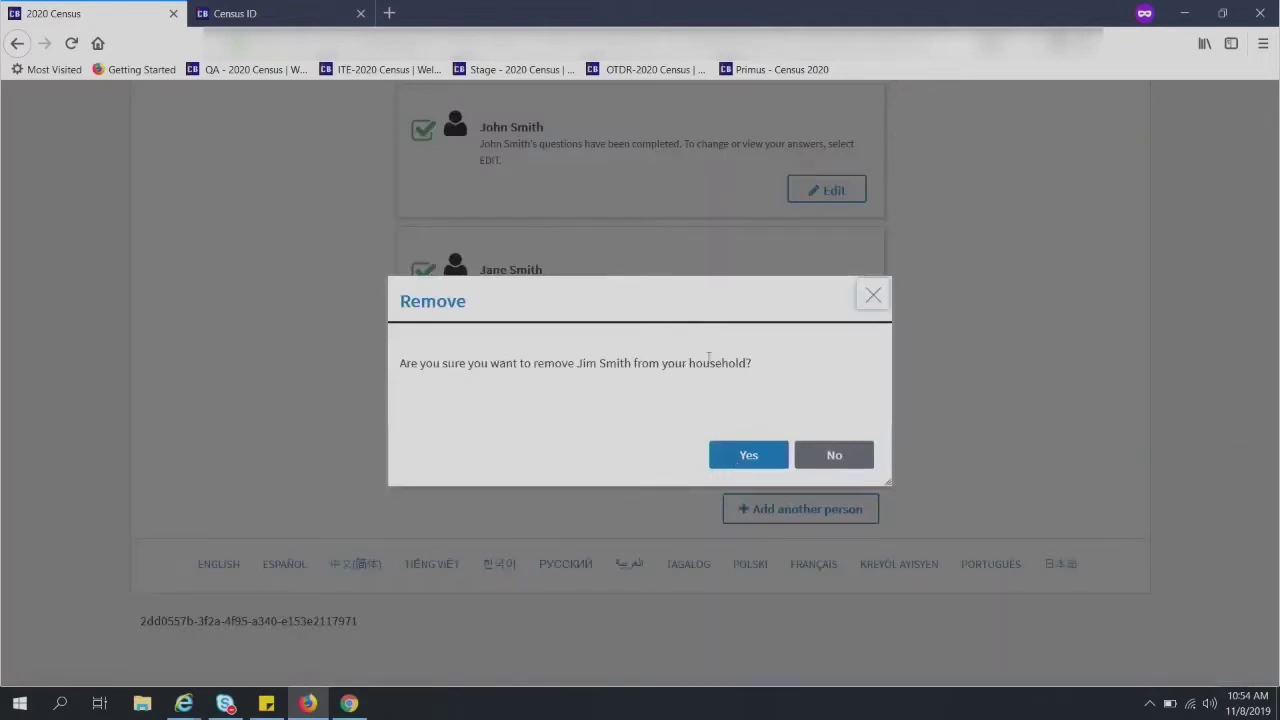
pyautogui.click(747, 456)
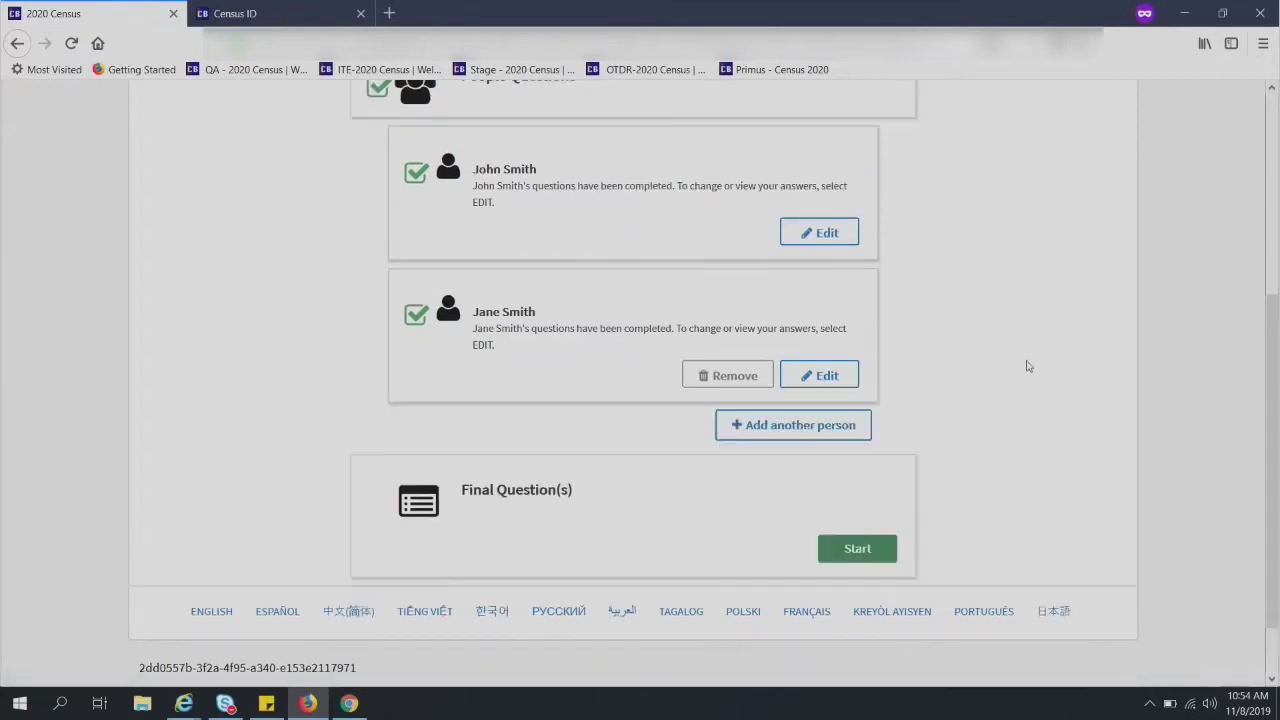
# - Start the Final Question(s) section from the household summary page
pyautogui.scroll(-2, 1025, 366)
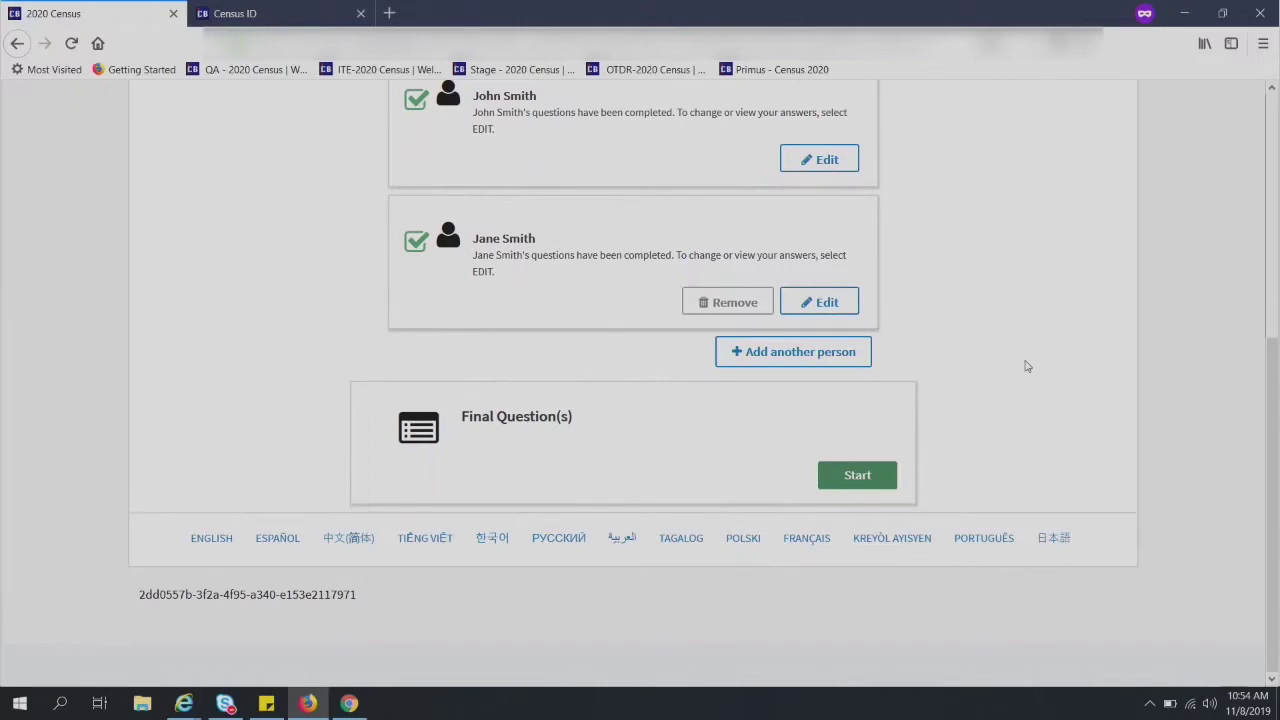
pyautogui.scroll(3, 1028, 367)
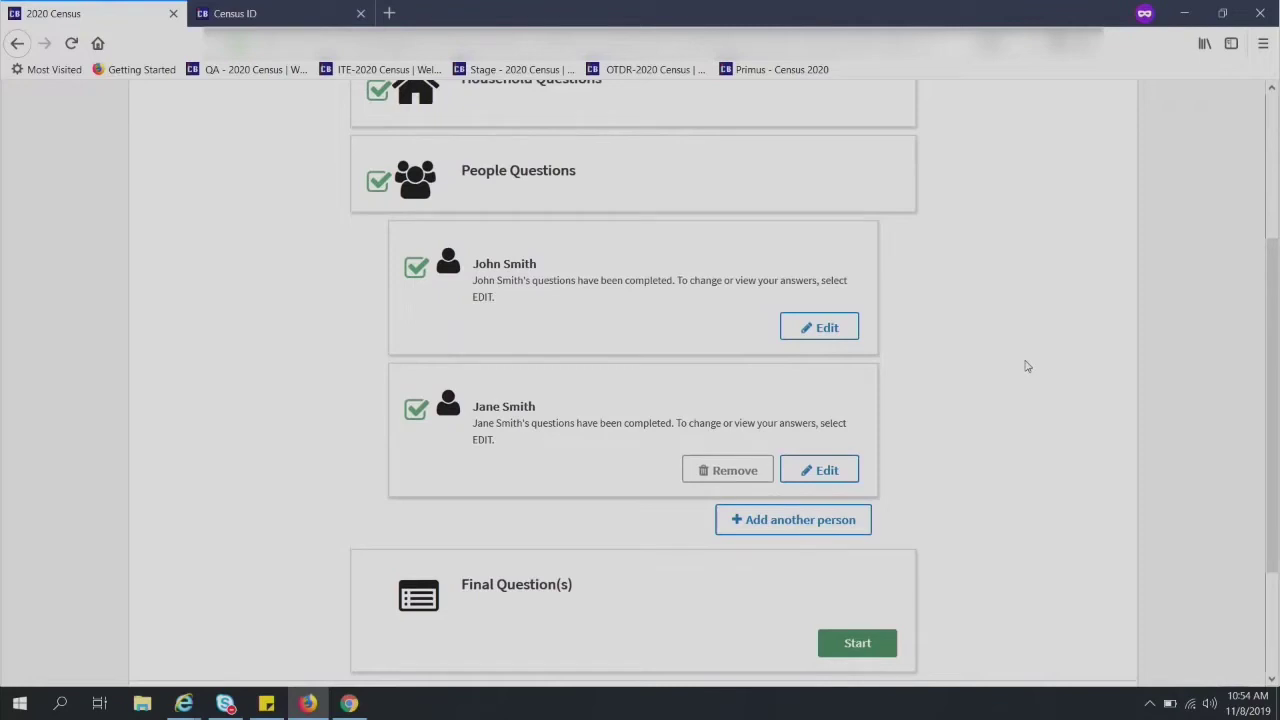
pyautogui.scroll(-2, 1022, 372)
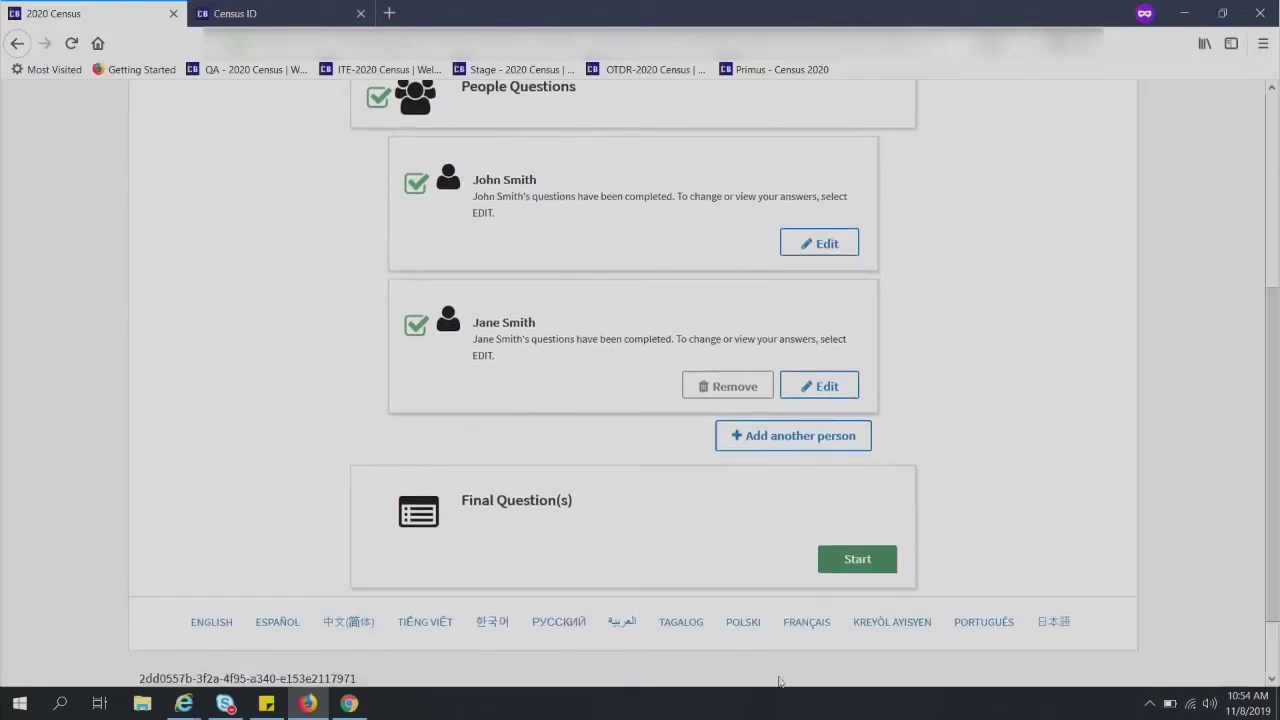
pyautogui.click(871, 561)
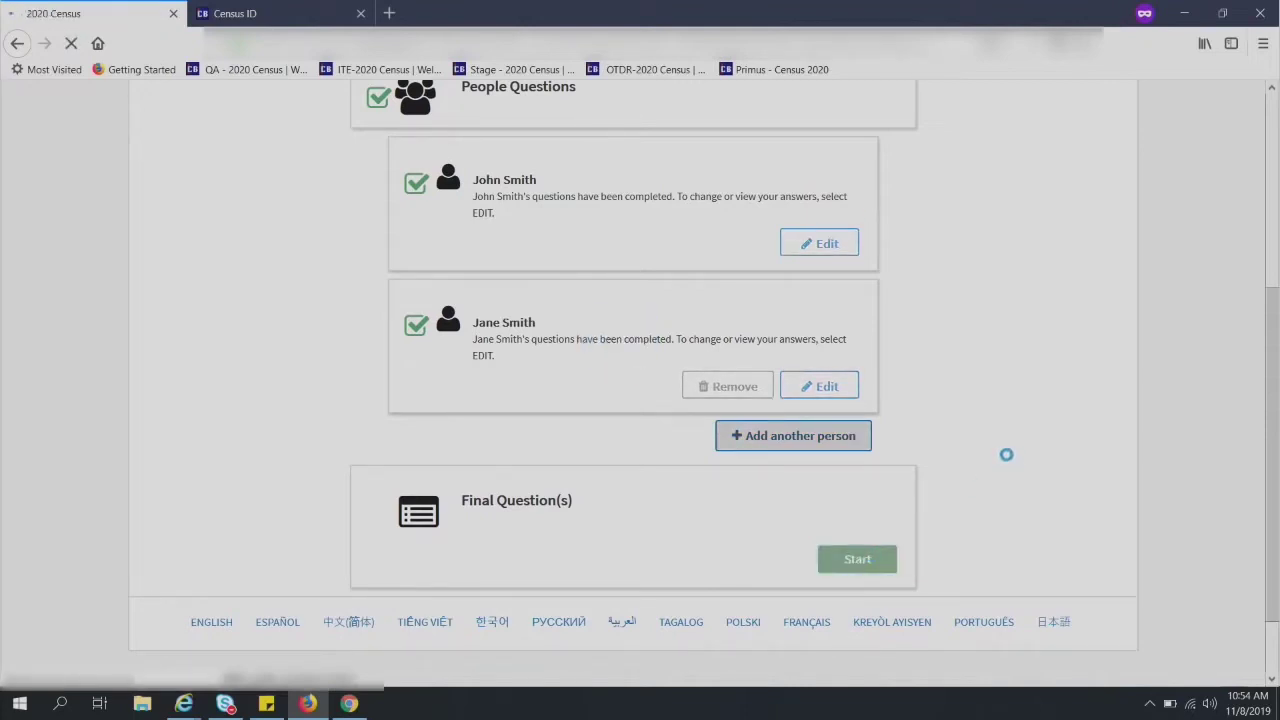
pyautogui.scroll(-2, 1040, 270)
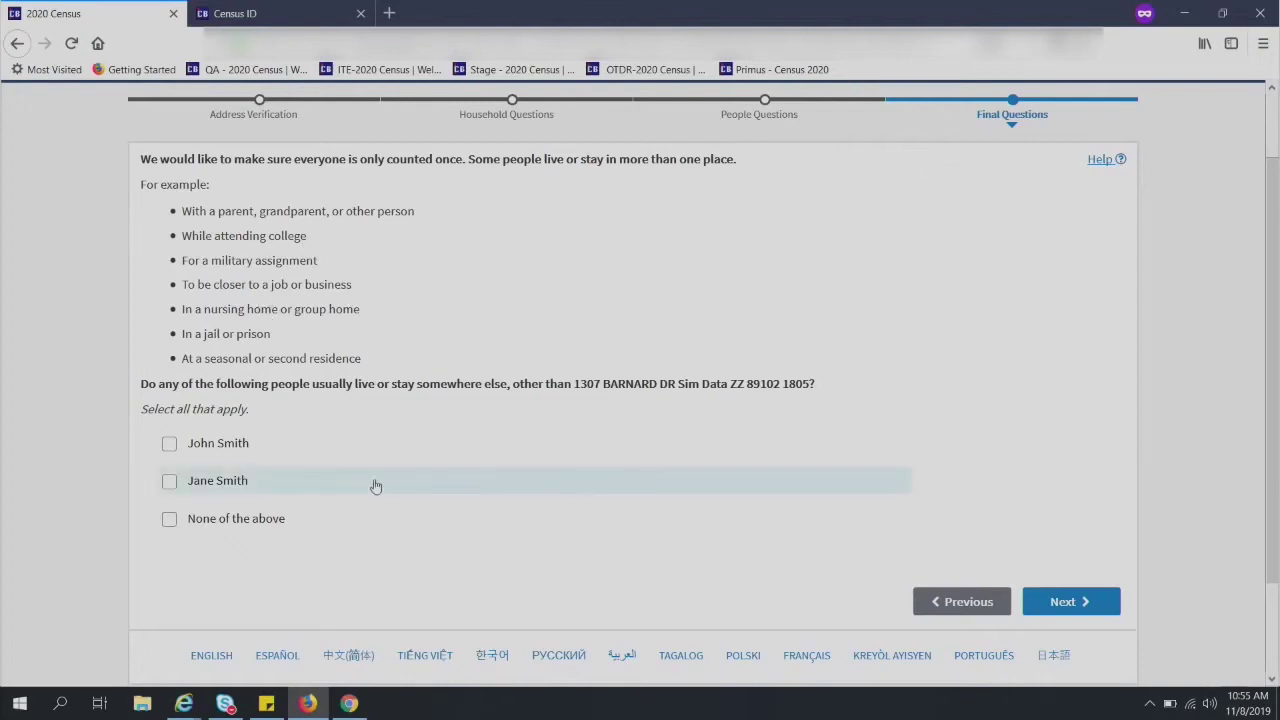
# - Mark the first person as staying elsewhere, giving 'To be closer to a job or business' as the reason
pyautogui.click(166, 447)
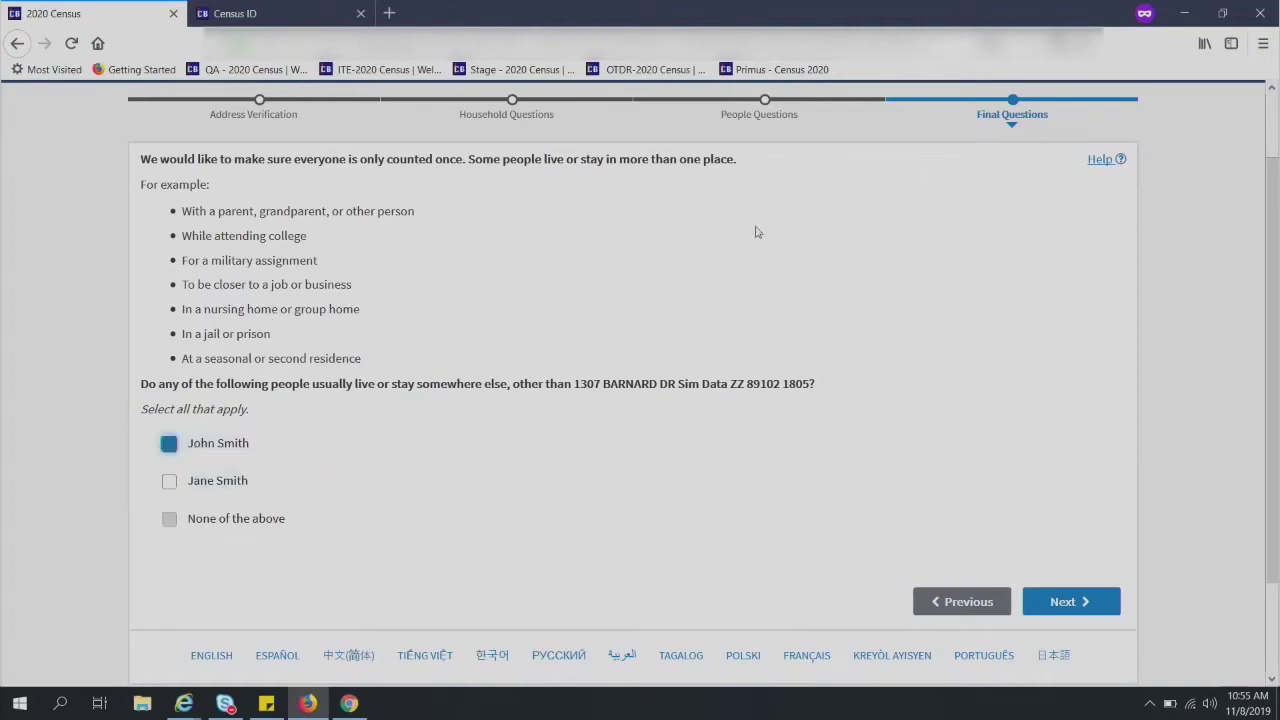
pyautogui.click(1080, 602)
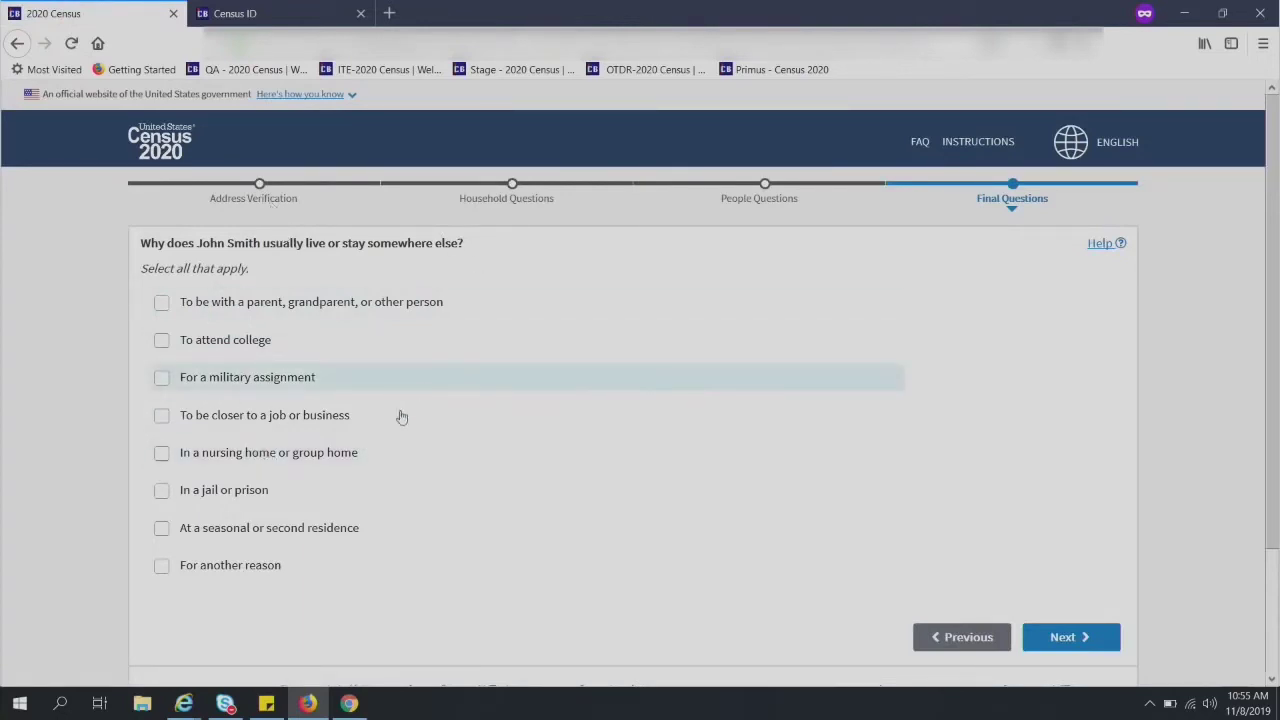
pyautogui.click(161, 415)
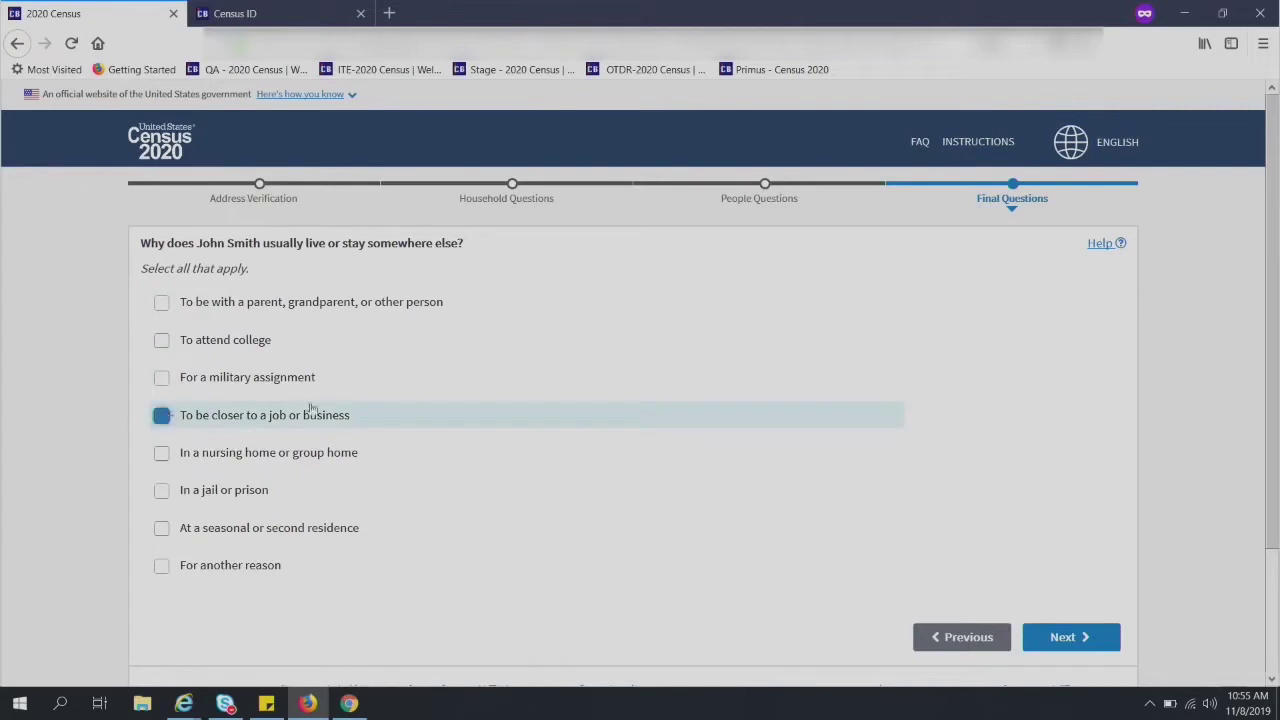
pyautogui.scroll(-2, 1100, 540)
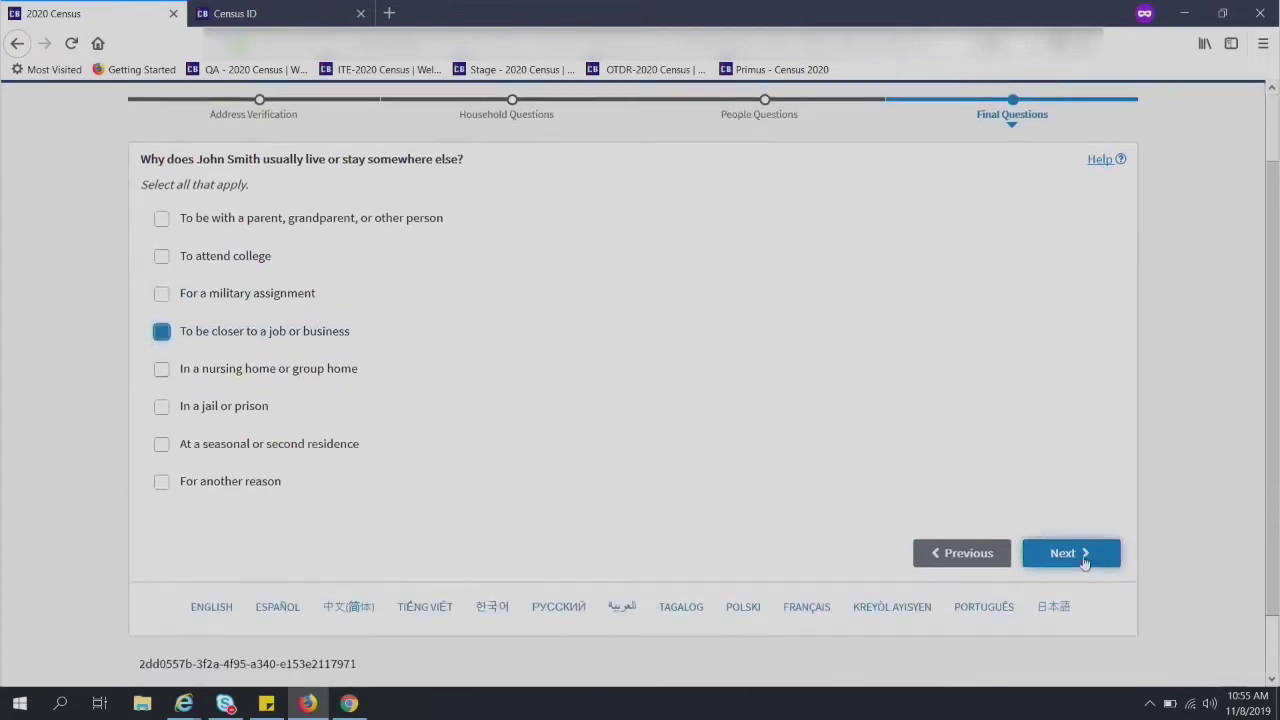
pyautogui.click(1085, 562)
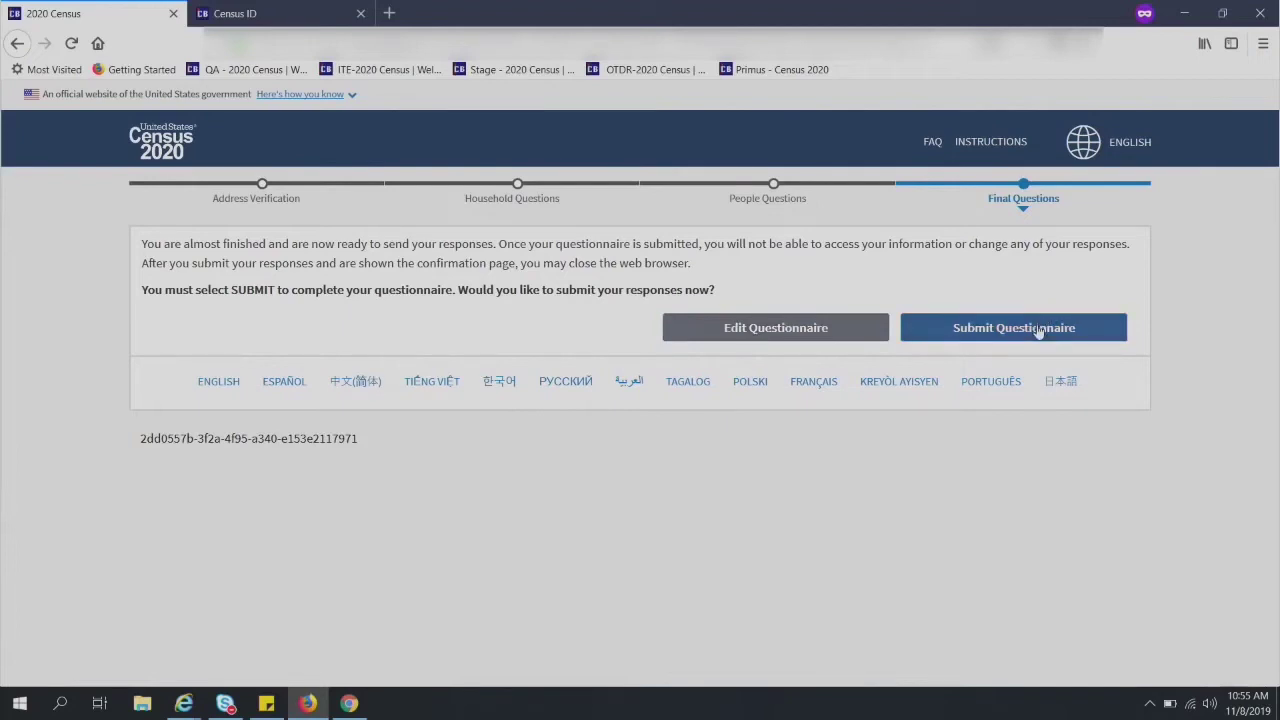
# - Submit the questionnaire and check the confirmation number on the thank-you page
pyautogui.click(1039, 330)
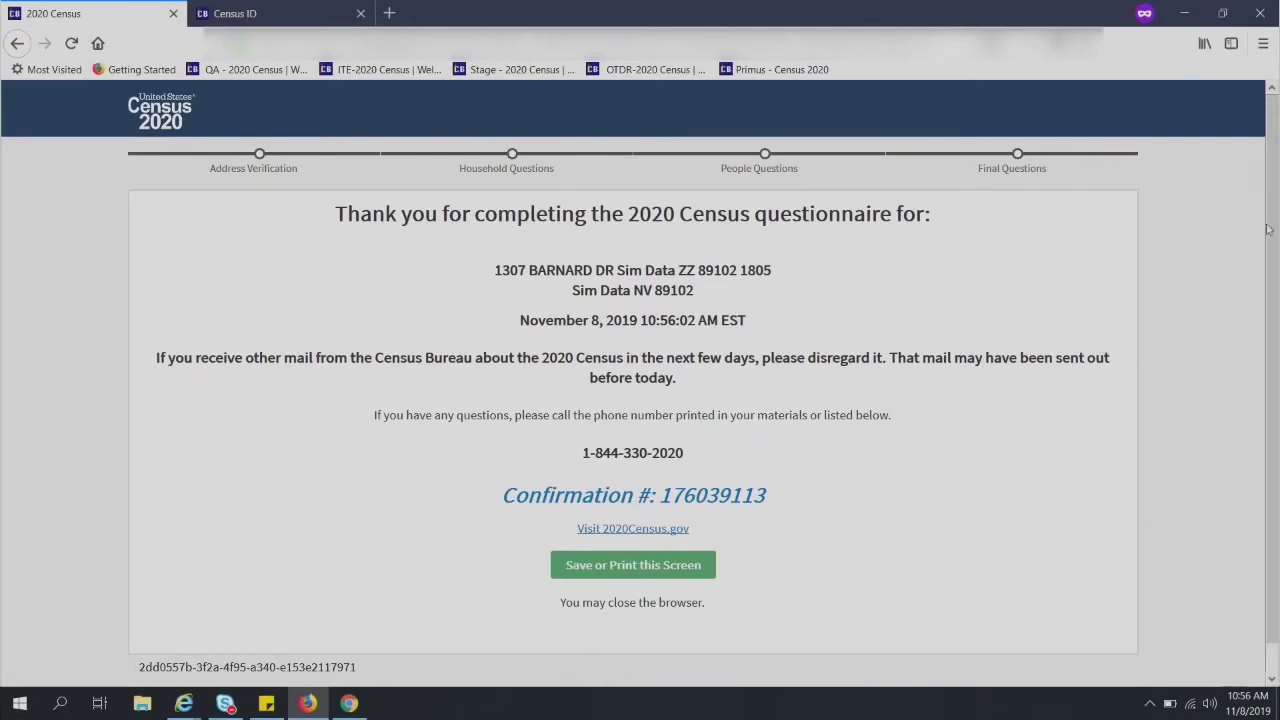
pyautogui.scroll(-1, 1278, 274)
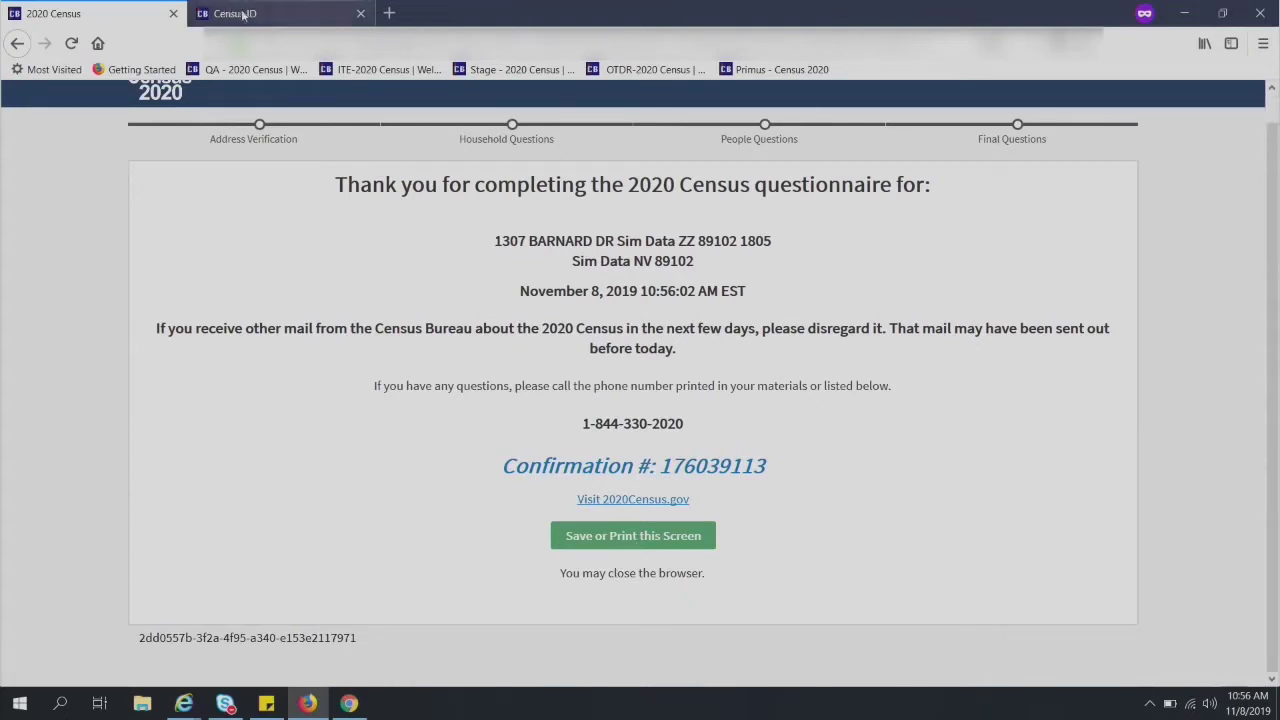
# - Reopen the QA - 2020 Census bookmark, start a new questionnaire, and choose the no-Census-ID option
pyautogui.click(214, 72)
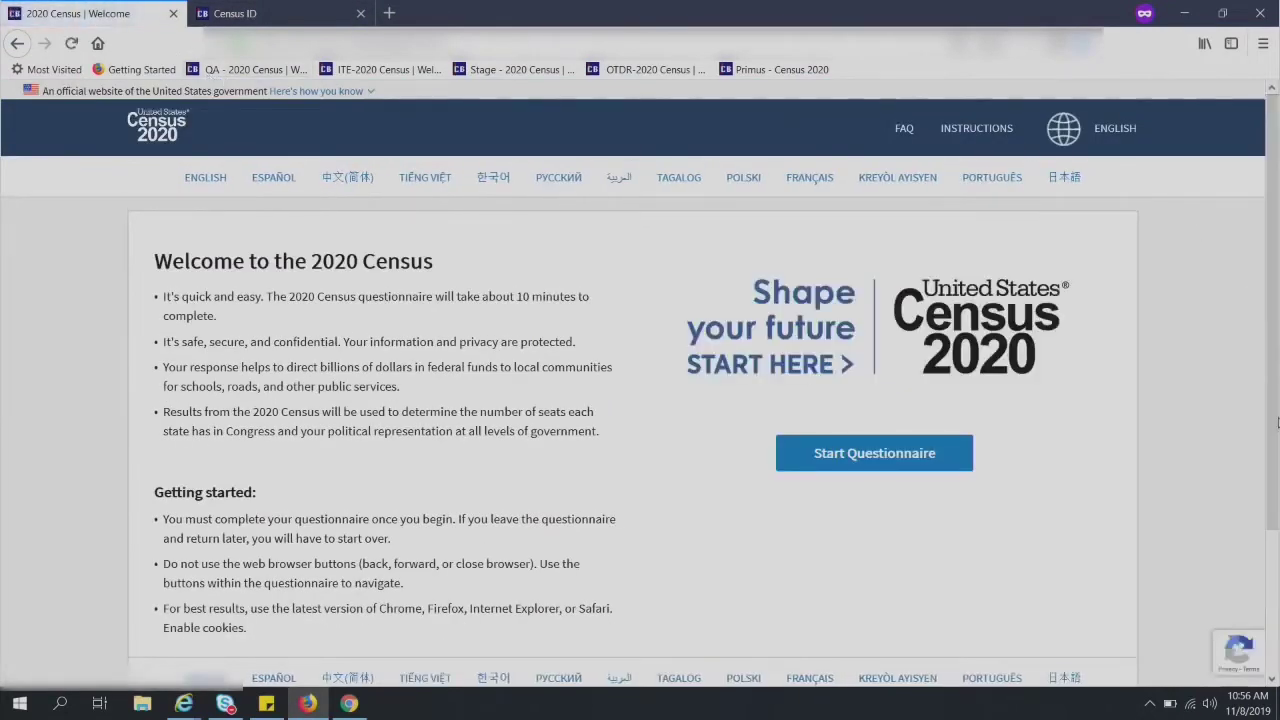
pyautogui.click(858, 455)
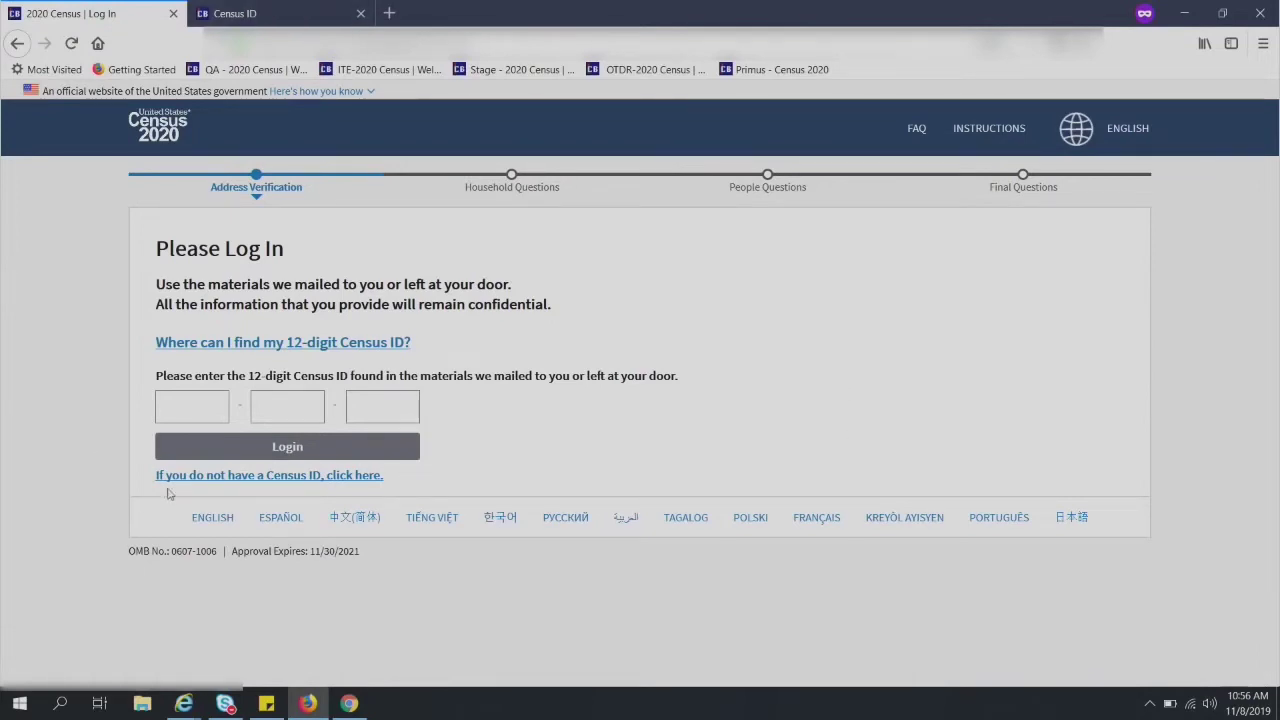
pyautogui.click(351, 476)
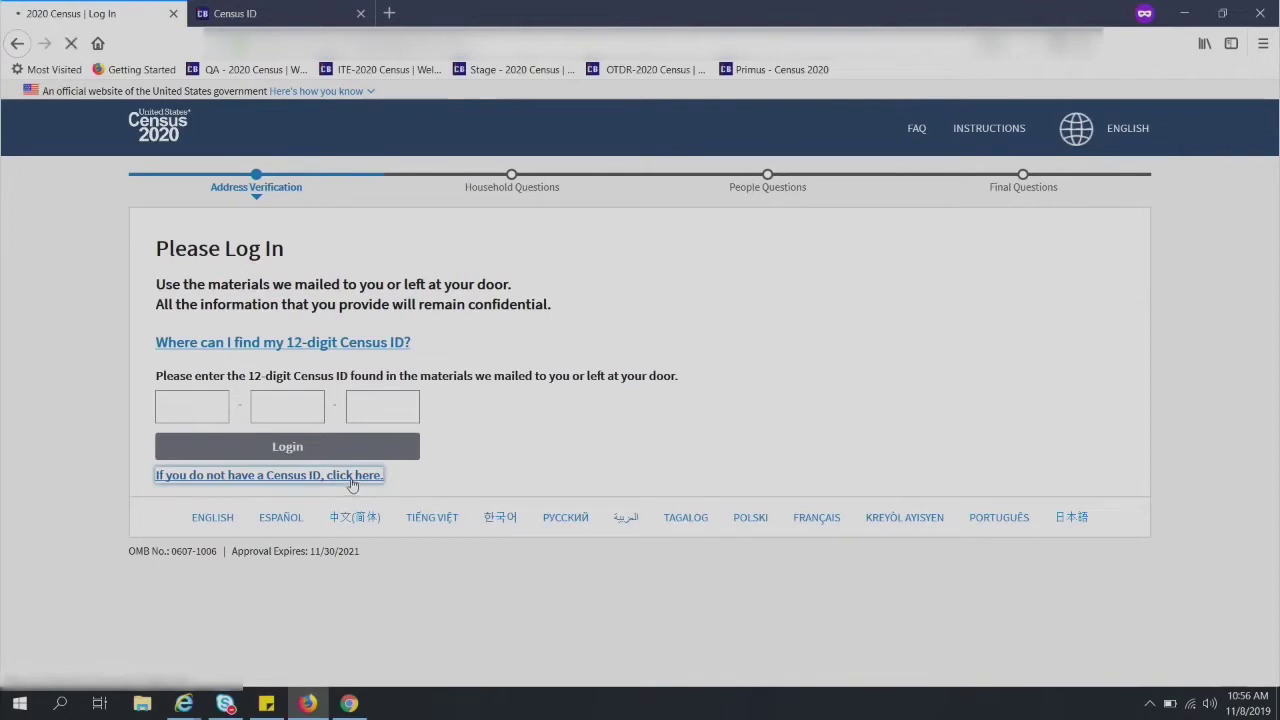